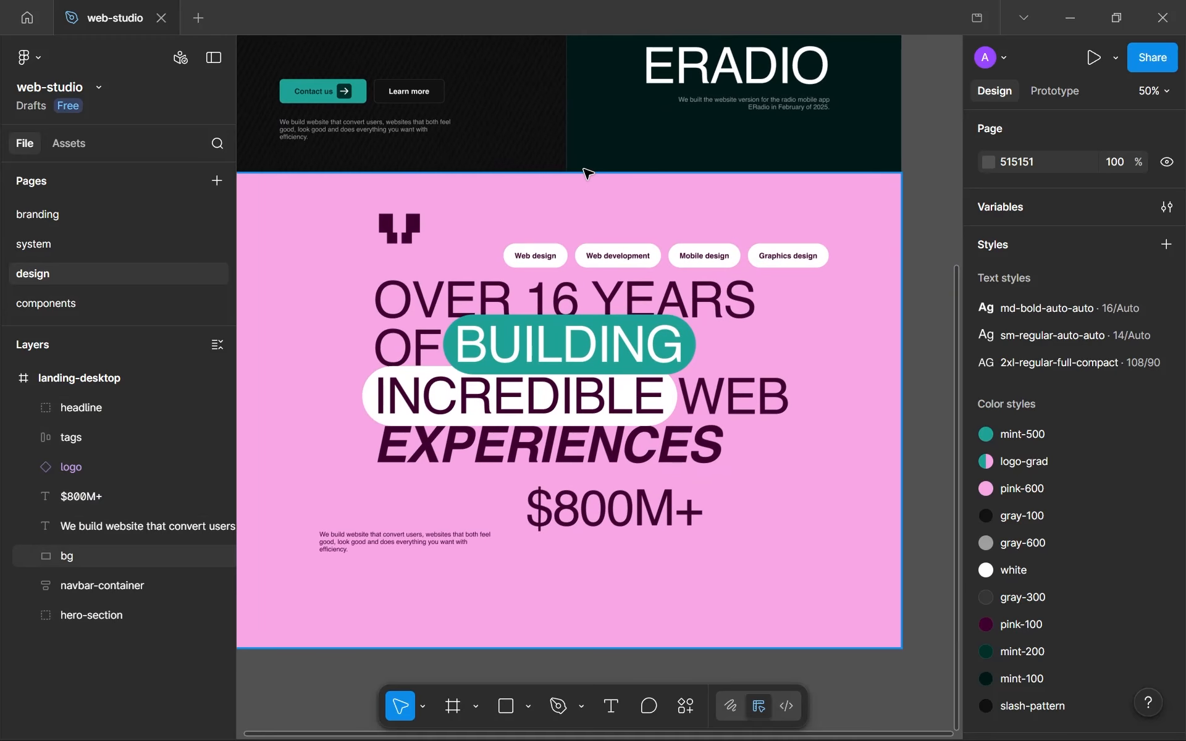
Step: Show the rulers and guides on the canvas around the landing-desktop frame
{"action": "scroll", "coordinate": [589, 162], "scroll_direction": "down", "scroll_amount": 1}
{"action": "scroll", "coordinate": [593, 165], "scroll_direction": "down", "scroll_amount": 2}
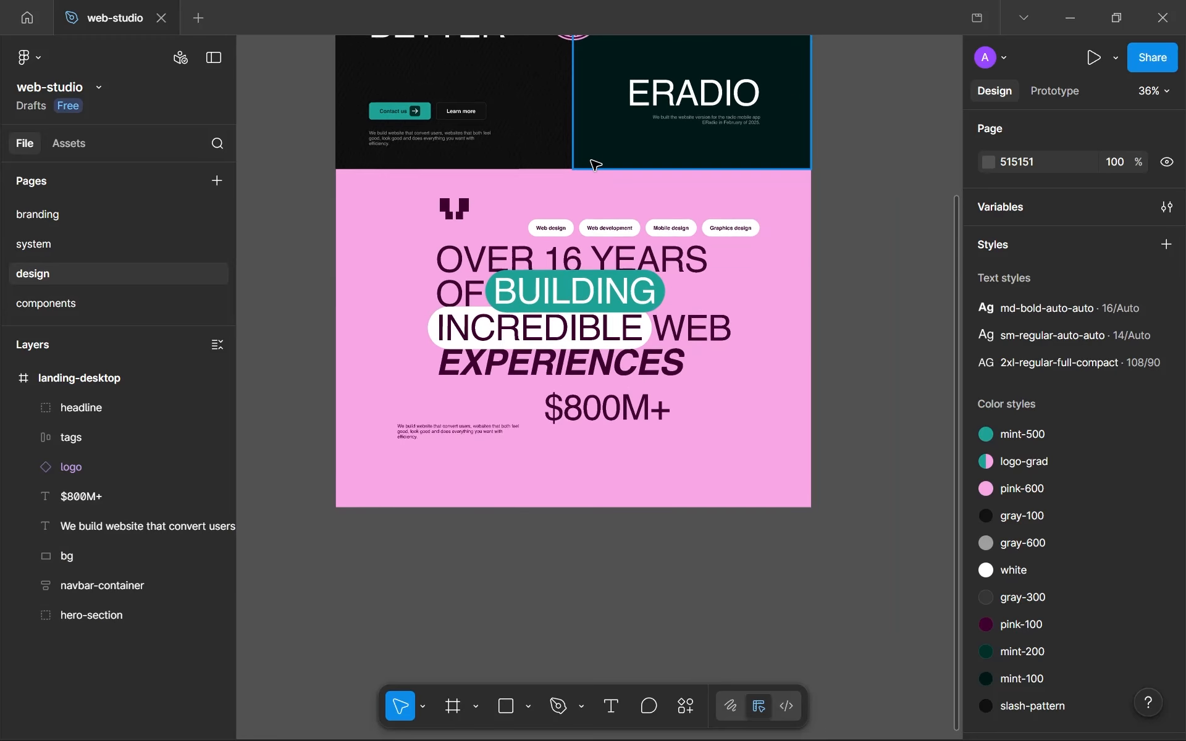
{"action": "scroll", "coordinate": [597, 165], "scroll_direction": "up", "scroll_amount": 5}
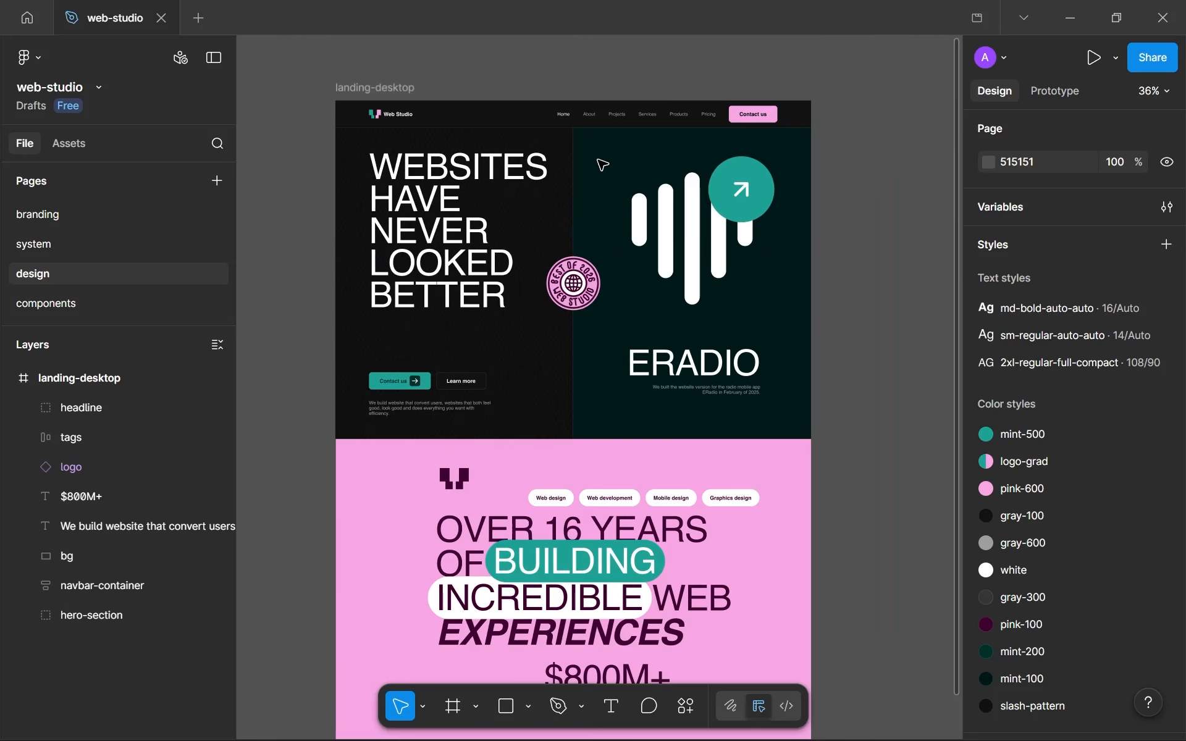
{"action": "key", "text": "shift+r"}
{"action": "scroll", "coordinate": [621, 216], "scroll_direction": "down", "scroll_amount": 2}
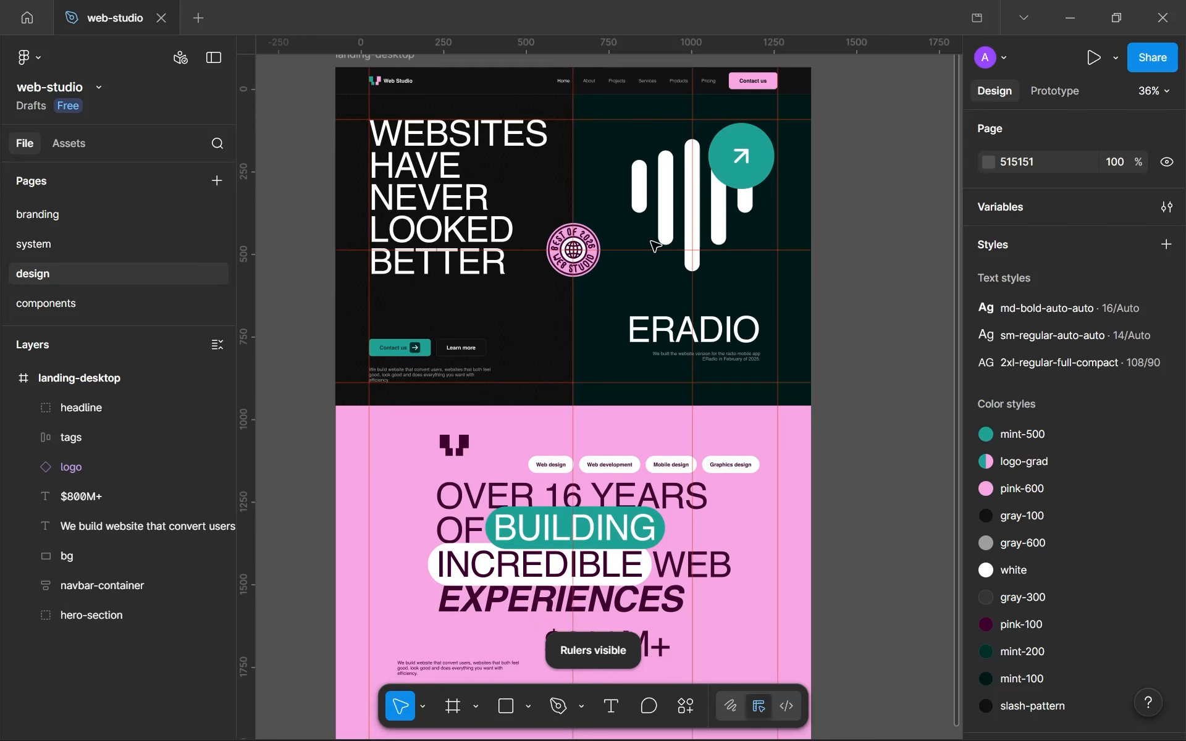
{"action": "scroll", "coordinate": [842, 329], "scroll_direction": "up", "scroll_amount": 2}
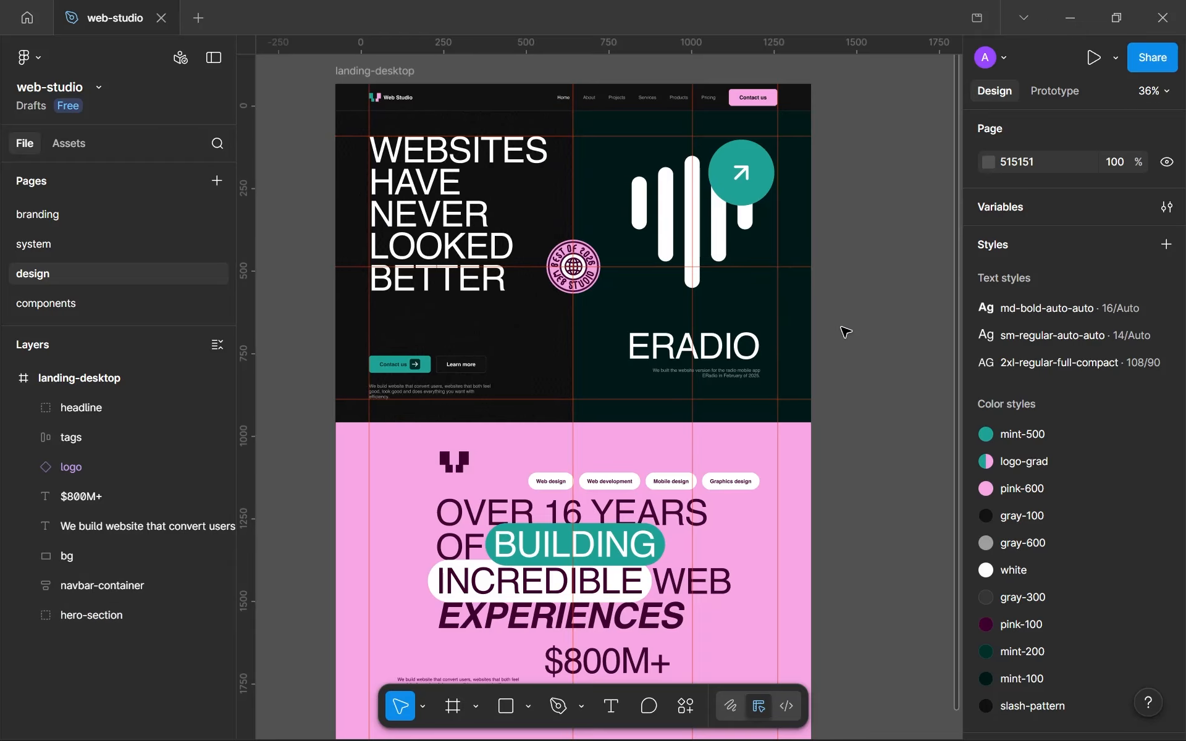
Step: Remove the two vertical guides that run through the round badge and the centre of the ERADIO icon
{"action": "scroll", "coordinate": [843, 331], "scroll_direction": "down", "scroll_amount": 5}
{"action": "scroll", "coordinate": [843, 332], "scroll_direction": "up", "scroll_amount": 5}
{"action": "scroll", "coordinate": [843, 332], "scroll_direction": "down", "scroll_amount": 1}
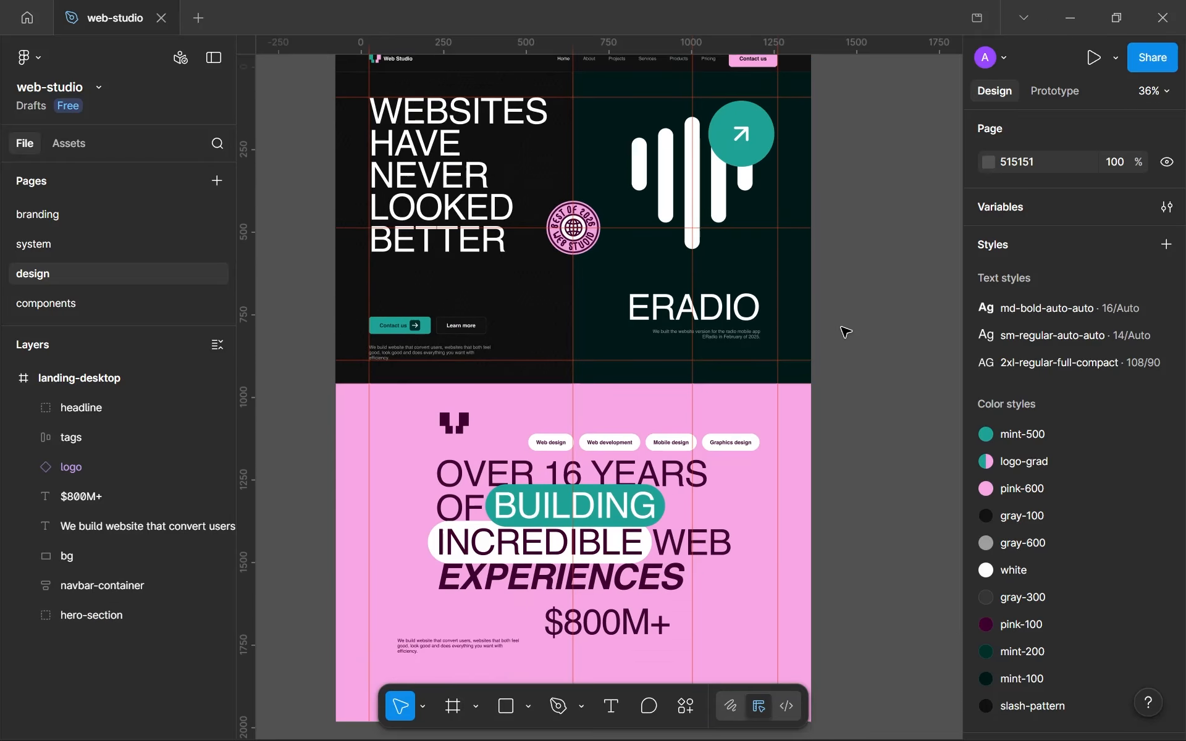
{"action": "left_click_drag", "start_coordinate": [573, 233], "coordinate": [257, 226]}
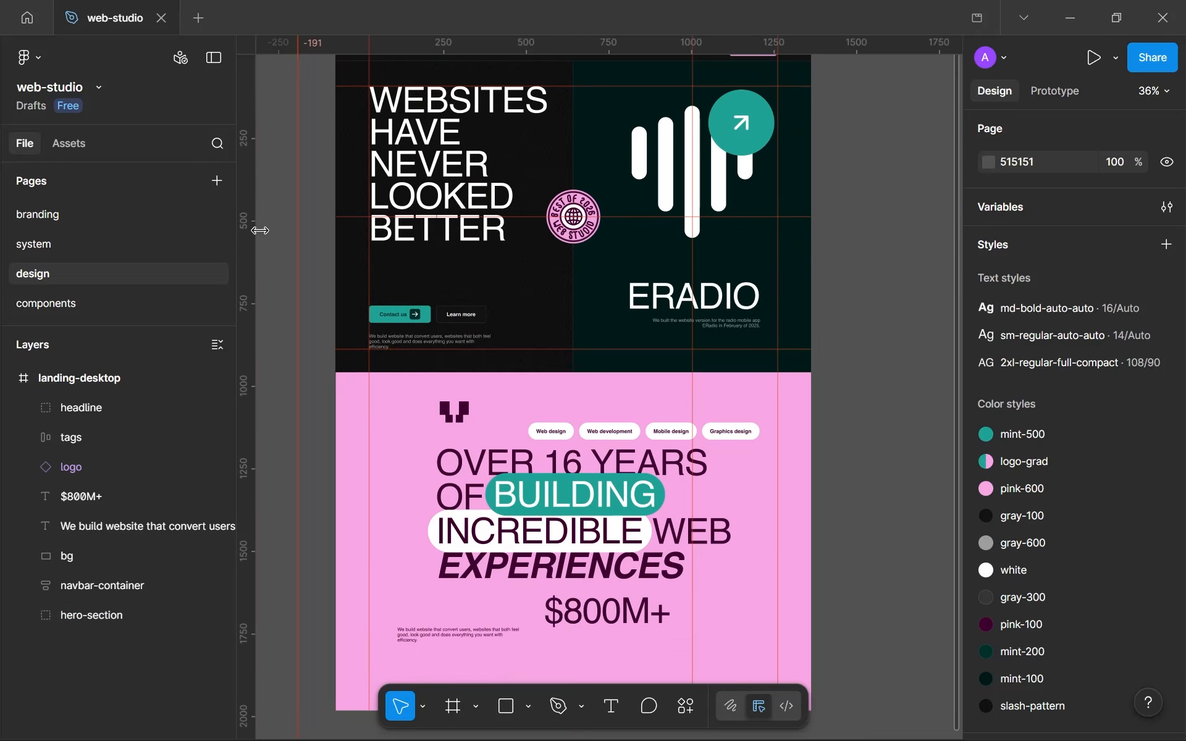
{"action": "left_click_drag", "start_coordinate": [692, 300], "coordinate": [122, 307]}
{"action": "scroll", "coordinate": [511, 297], "scroll_direction": "up", "scroll_amount": 1}
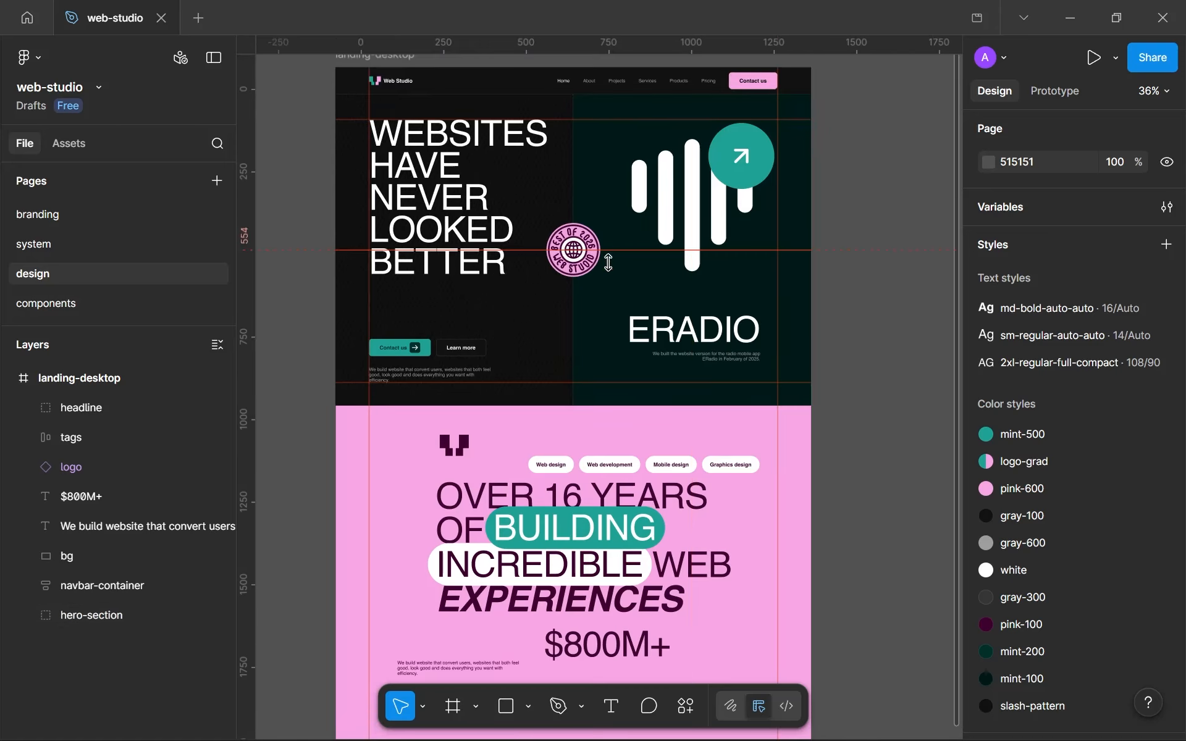
Step: Move the logo in the pink section onto the left margin guide near the section's top, at X 102, Y 1073
{"action": "scroll", "coordinate": [609, 263], "scroll_direction": "down", "scroll_amount": 4}
{"action": "scroll", "coordinate": [587, 369], "scroll_direction": "up", "scroll_amount": 2}
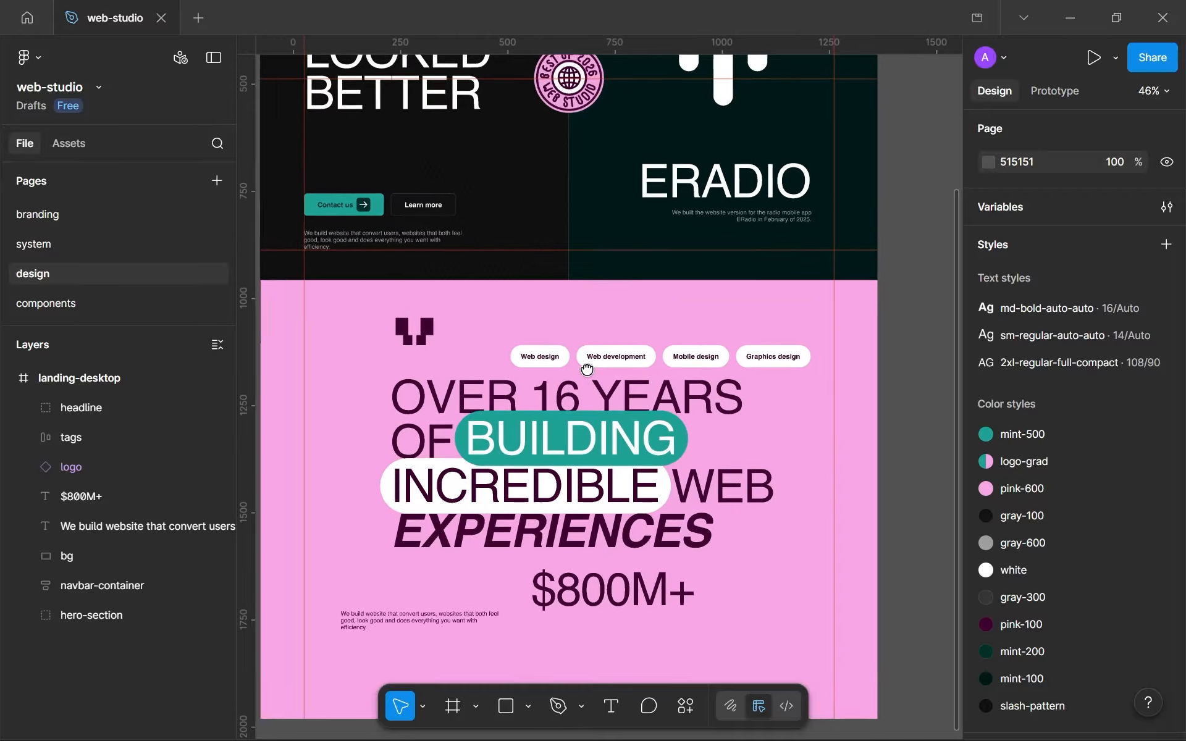
{"action": "left_click_drag", "start_coordinate": [587, 370], "coordinate": [634, 223]}
{"action": "scroll", "coordinate": [583, 340], "scroll_direction": "down", "scroll_amount": 4}
{"action": "scroll", "coordinate": [583, 340], "scroll_direction": "up", "scroll_amount": 1}
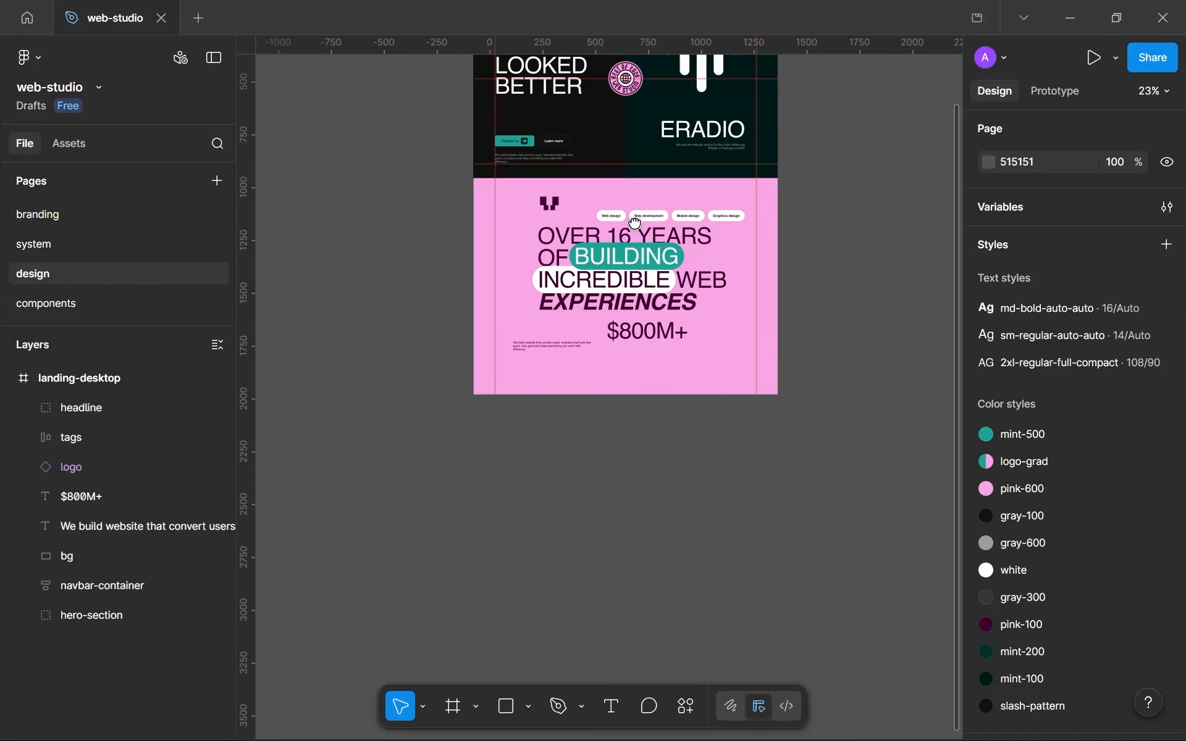
{"action": "scroll", "coordinate": [635, 223], "scroll_direction": "up", "scroll_amount": 4}
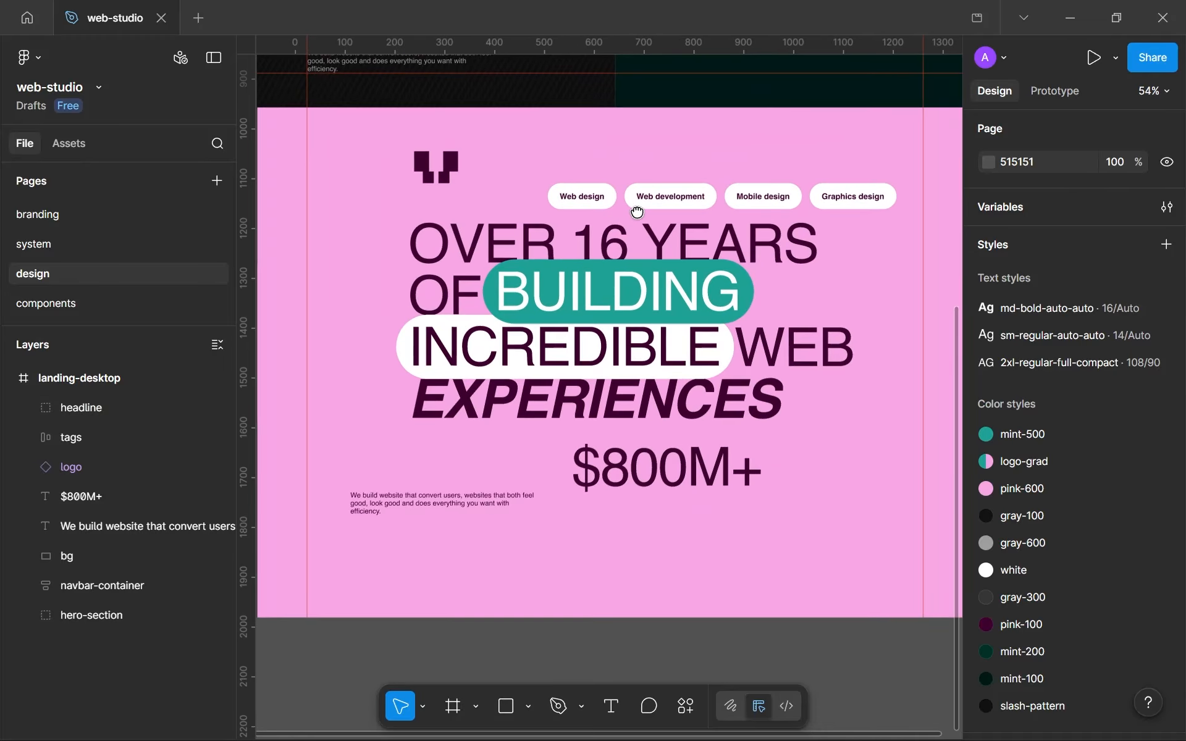
{"action": "scroll", "coordinate": [637, 213], "scroll_direction": "down", "scroll_amount": 1}
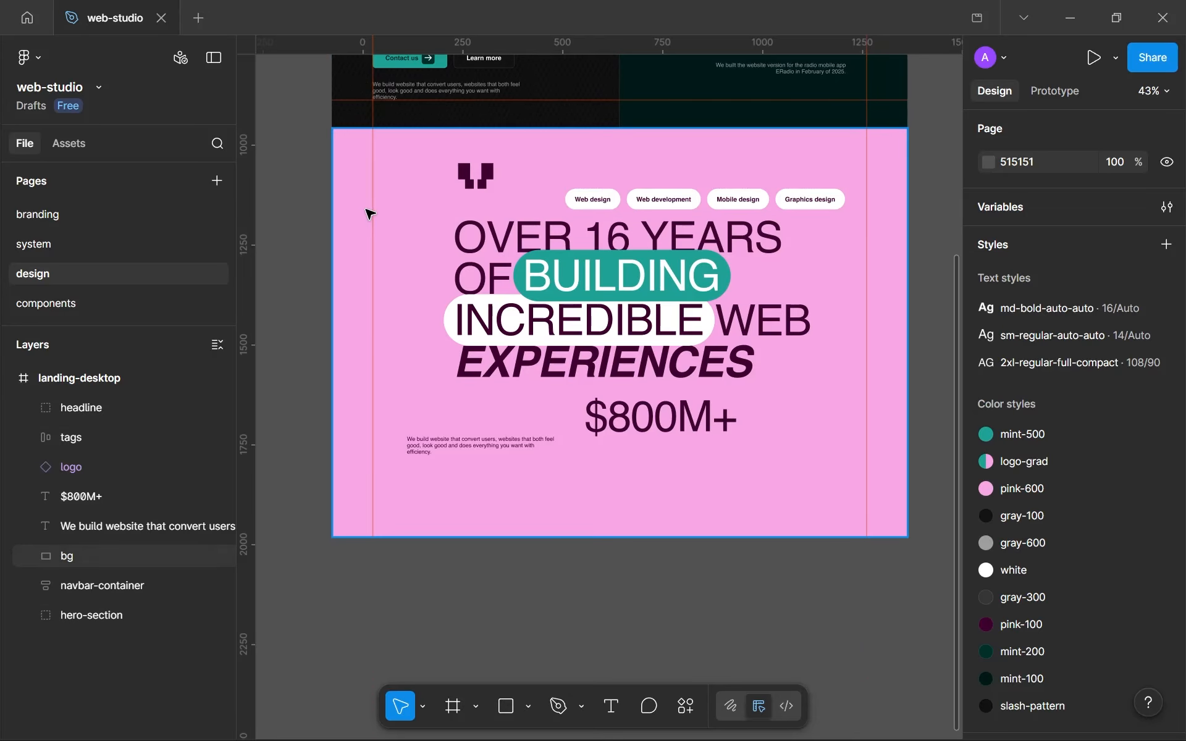
{"action": "left_click_drag", "start_coordinate": [479, 174], "coordinate": [393, 156]}
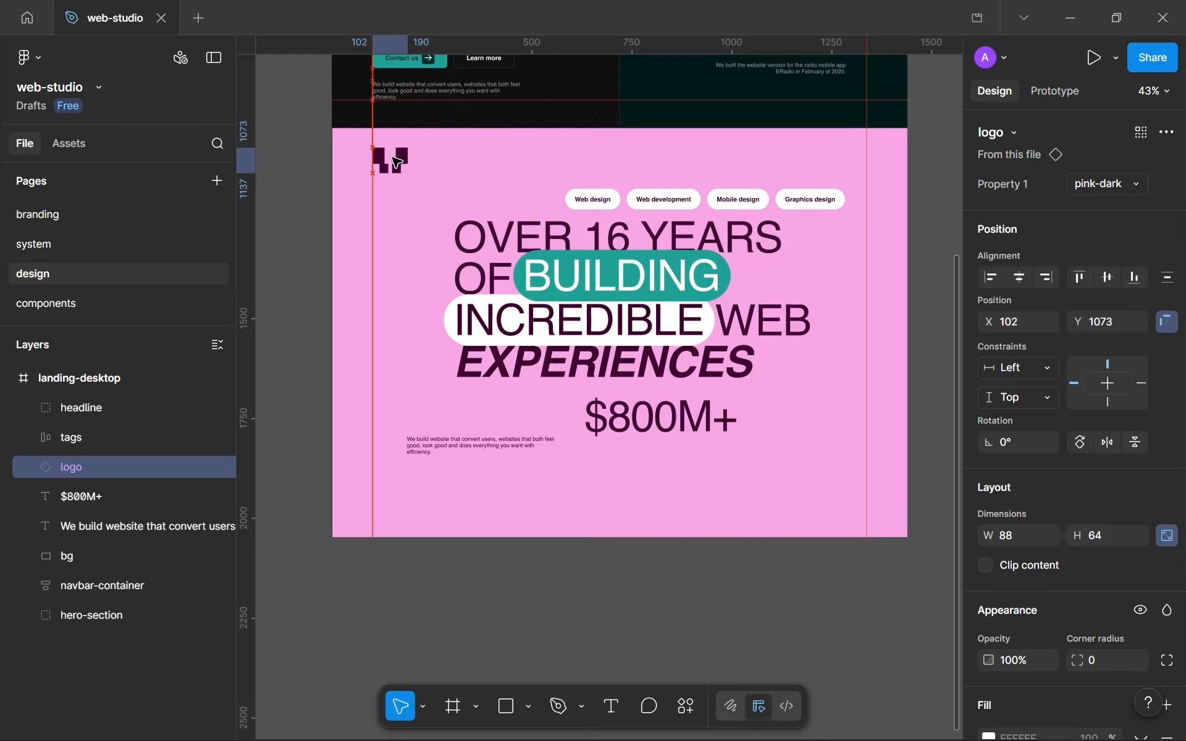
Step: Examine the placement of the headline group and the tags row in the pink section
{"action": "left_click", "coordinate": [529, 302]}
{"action": "scroll", "coordinate": [590, 270], "scroll_direction": "down", "scroll_amount": 5}
{"action": "scroll", "coordinate": [620, 252], "scroll_direction": "up", "scroll_amount": 3}
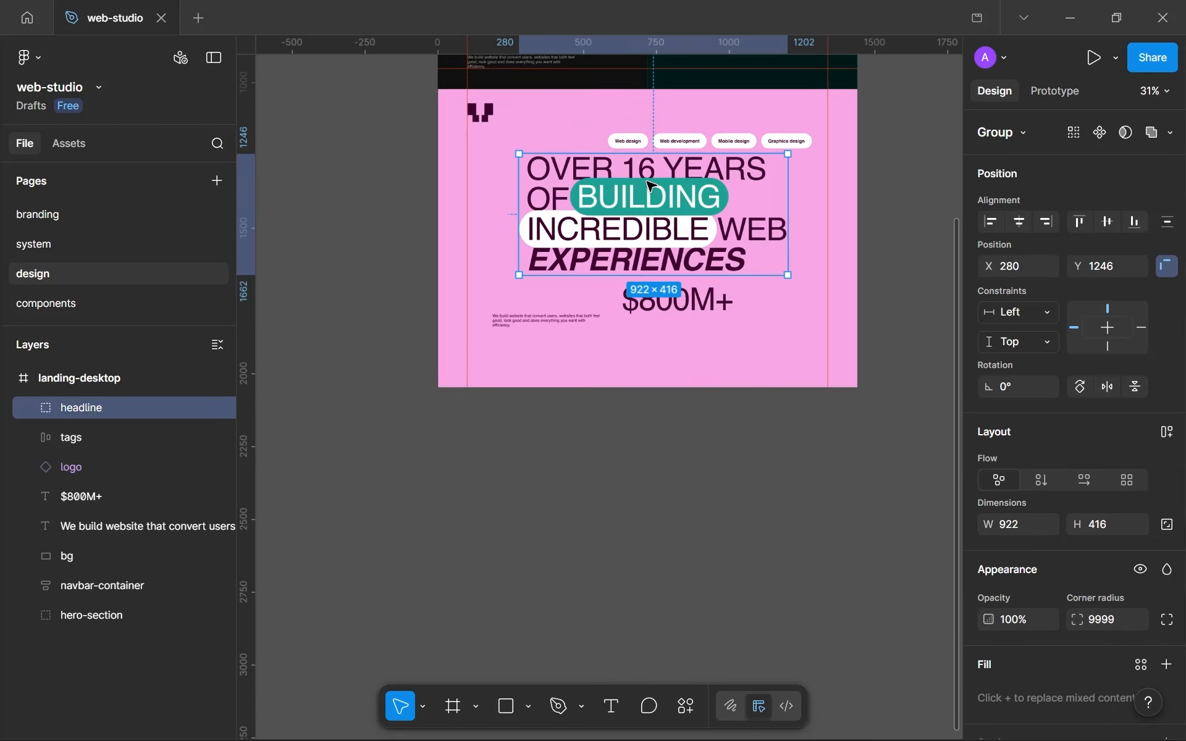
{"action": "left_click", "coordinate": [755, 142]}
{"action": "scroll", "coordinate": [716, 210], "scroll_direction": "up", "scroll_amount": 5}
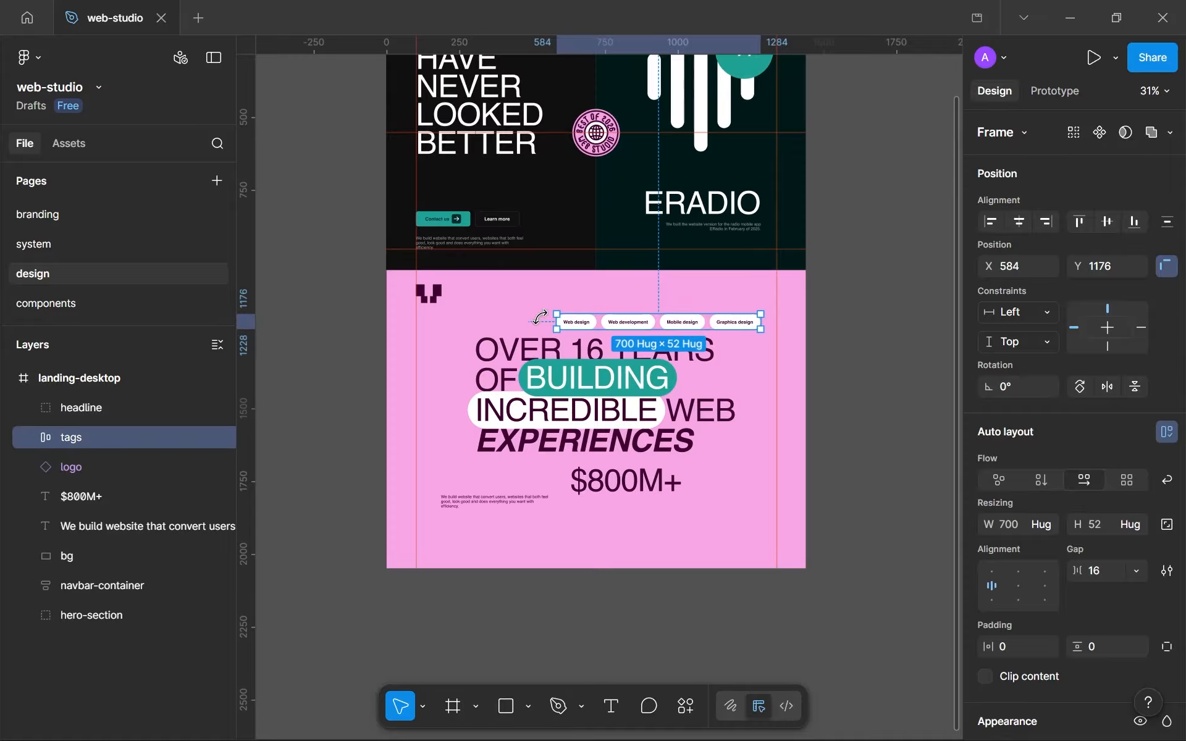
{"action": "scroll", "coordinate": [449, 304], "scroll_direction": "up", "scroll_amount": 5}
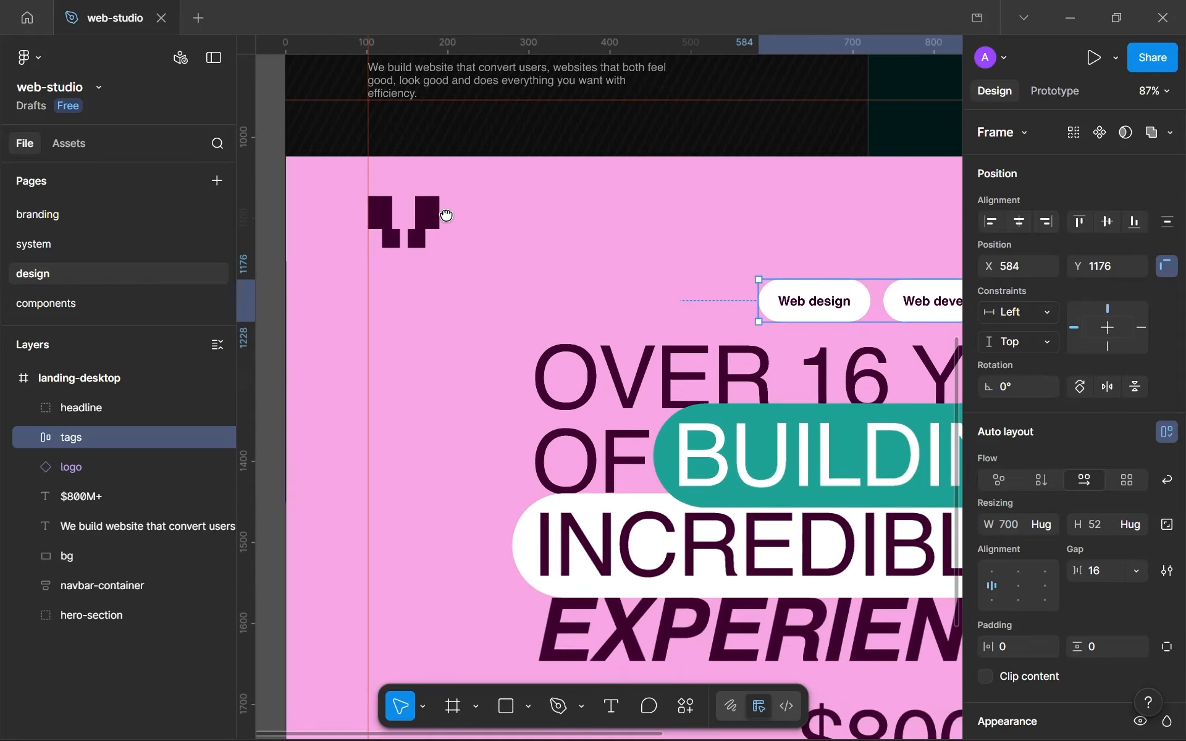
Step: Move the logo flush against the pink section's top edge, at X 124, Y 1024
{"action": "left_click", "coordinate": [441, 290]}
{"action": "scroll", "coordinate": [416, 224], "scroll_direction": "left", "scroll_amount": 7}
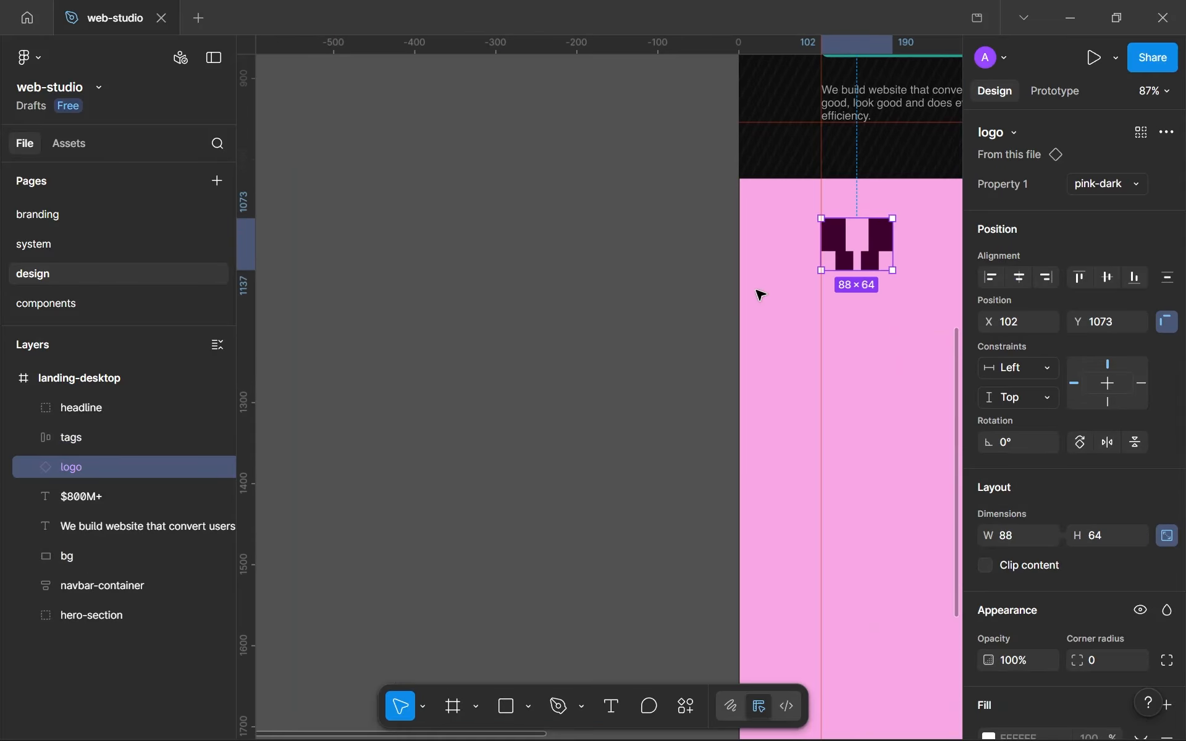
{"action": "scroll", "coordinate": [757, 290], "scroll_direction": "right", "scroll_amount": 5}
{"action": "scroll", "coordinate": [565, 284], "scroll_direction": "up", "scroll_amount": 4}
{"action": "scroll", "coordinate": [620, 286], "scroll_direction": "up", "scroll_amount": 3}
{"action": "scroll", "coordinate": [612, 283], "scroll_direction": "up", "scroll_amount": 3}
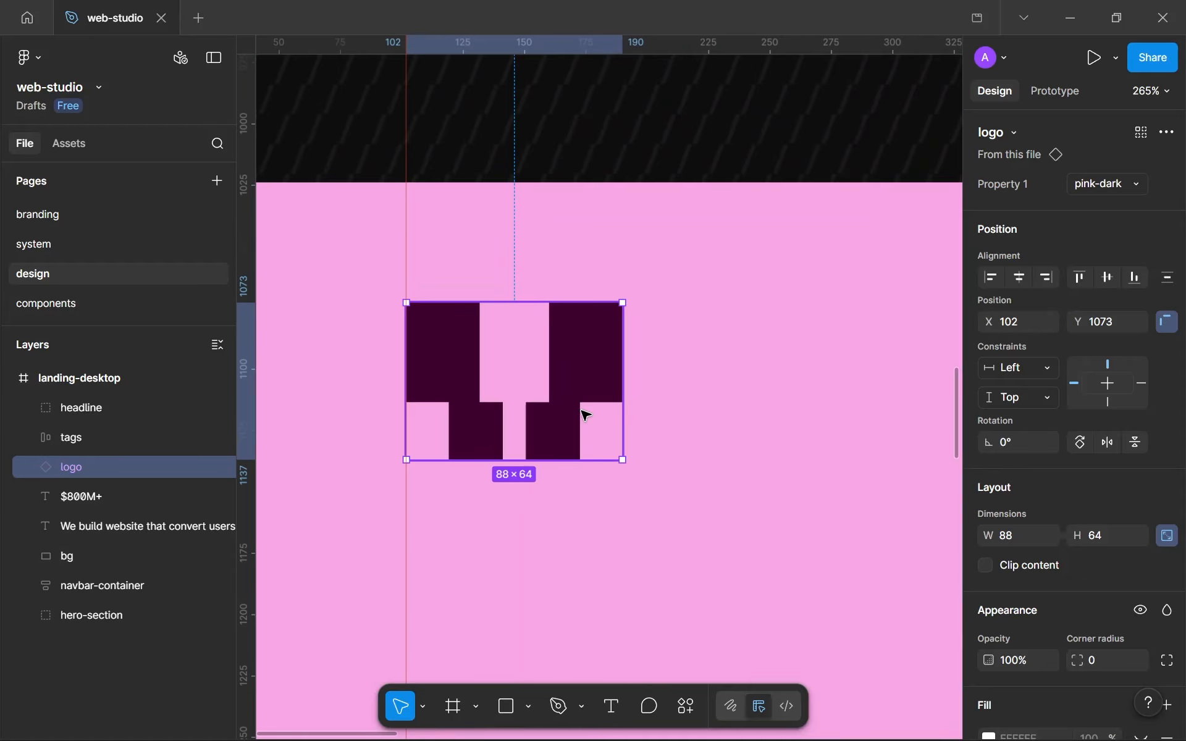
{"action": "left_click_drag", "start_coordinate": [602, 330], "coordinate": [650, 244]}
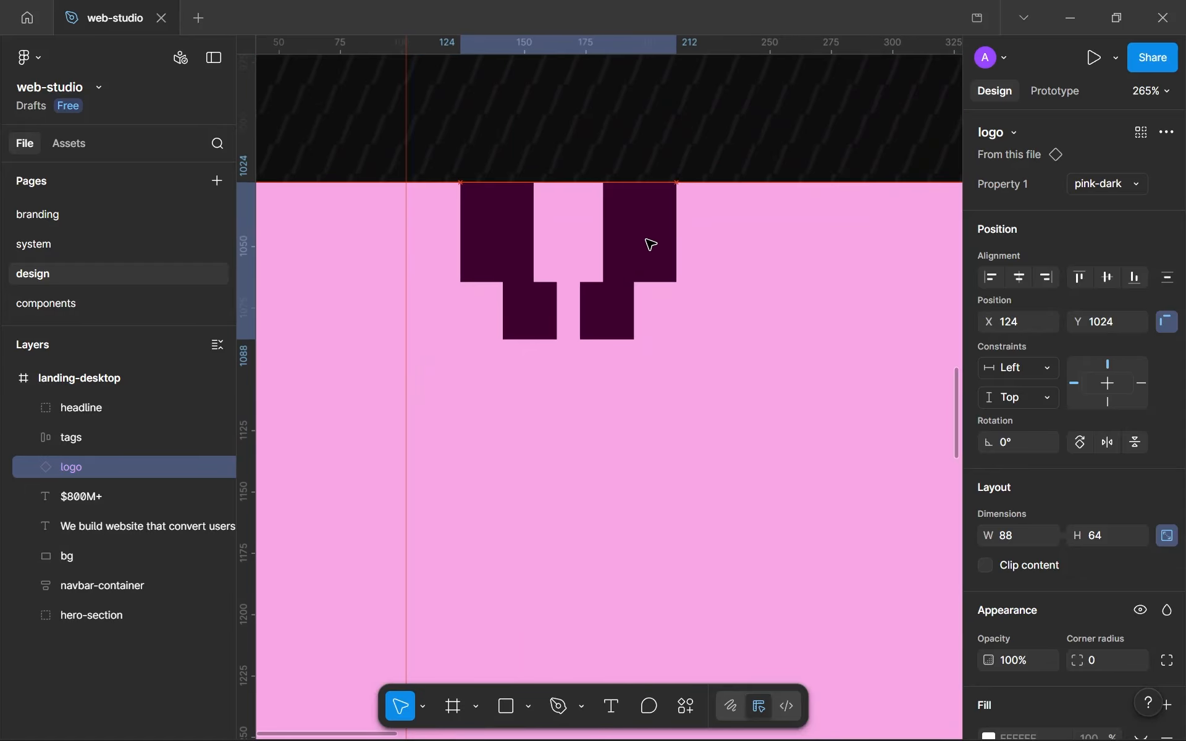
{"action": "left_click", "coordinate": [739, 302]}
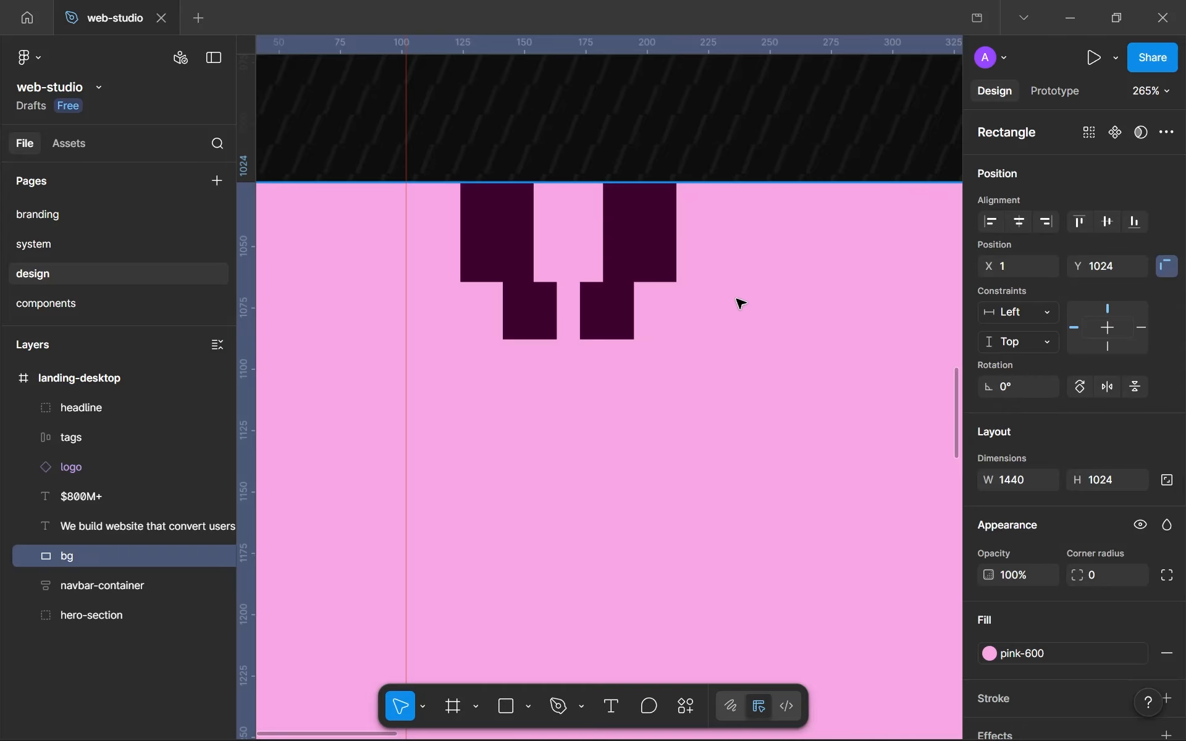
{"action": "scroll", "coordinate": [638, 291], "scroll_direction": "down", "scroll_amount": 10}
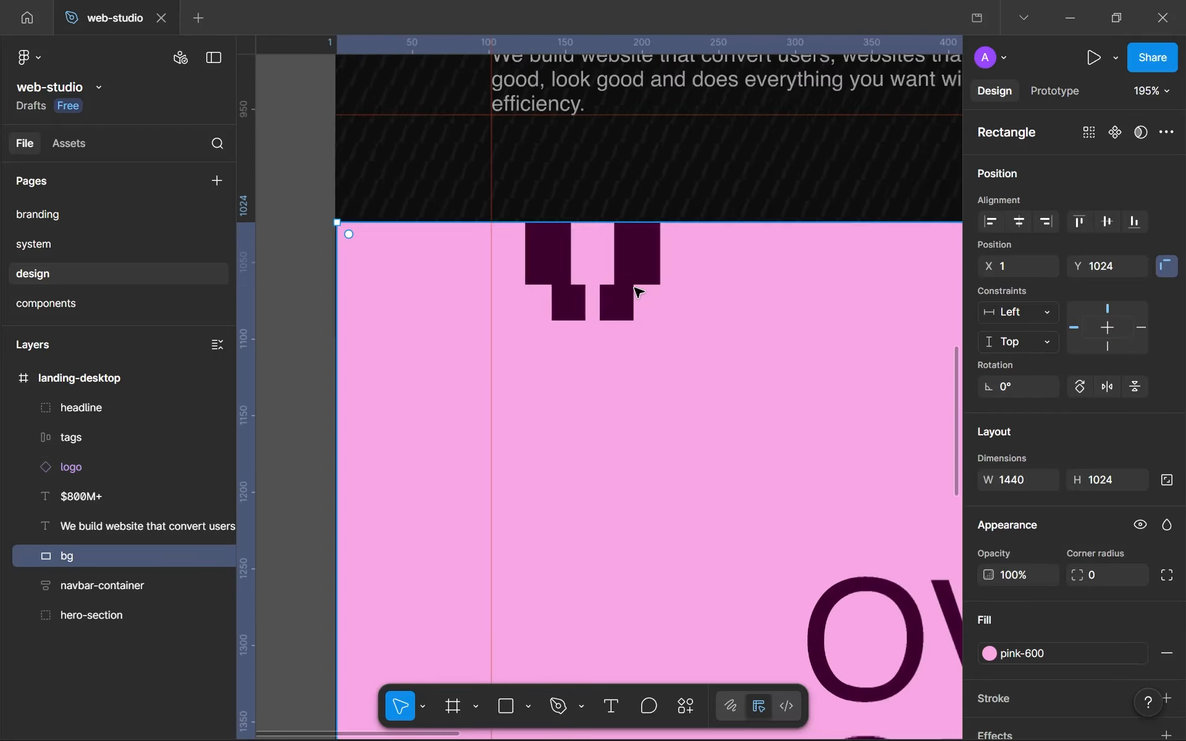
{"action": "left_click", "coordinate": [498, 307]}
{"action": "scroll", "coordinate": [501, 309], "scroll_direction": "down", "scroll_amount": 3}
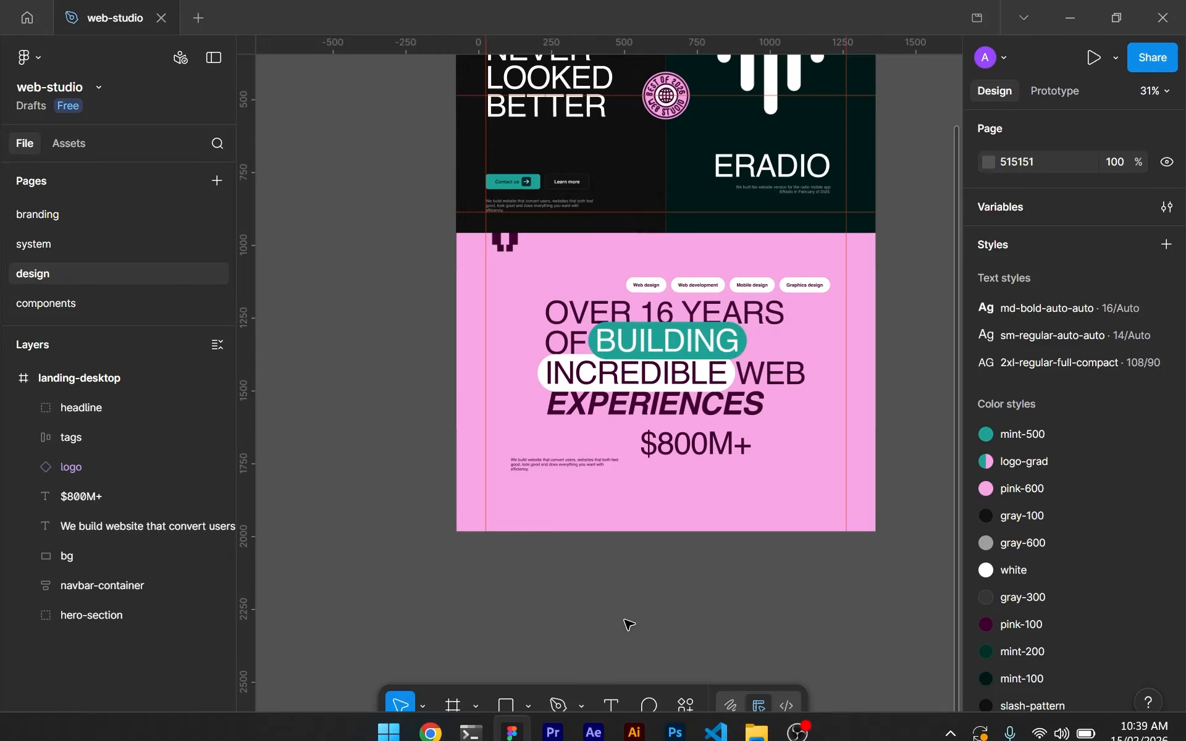
Step: Move the logo down and back towards the left margin guide, to X 108, Y 1064
{"action": "scroll", "coordinate": [564, 498], "scroll_direction": "up", "scroll_amount": 2}
{"action": "scroll", "coordinate": [515, 309], "scroll_direction": "up", "scroll_amount": 5}
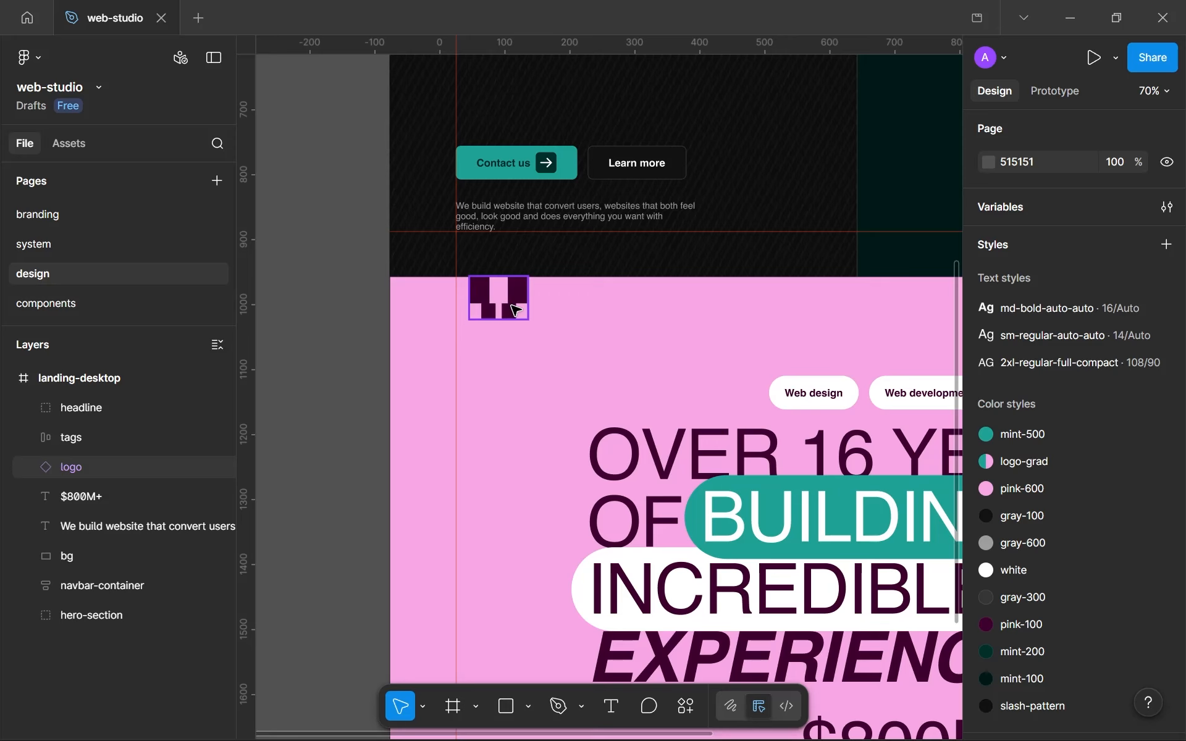
{"action": "left_click", "coordinate": [522, 303]}
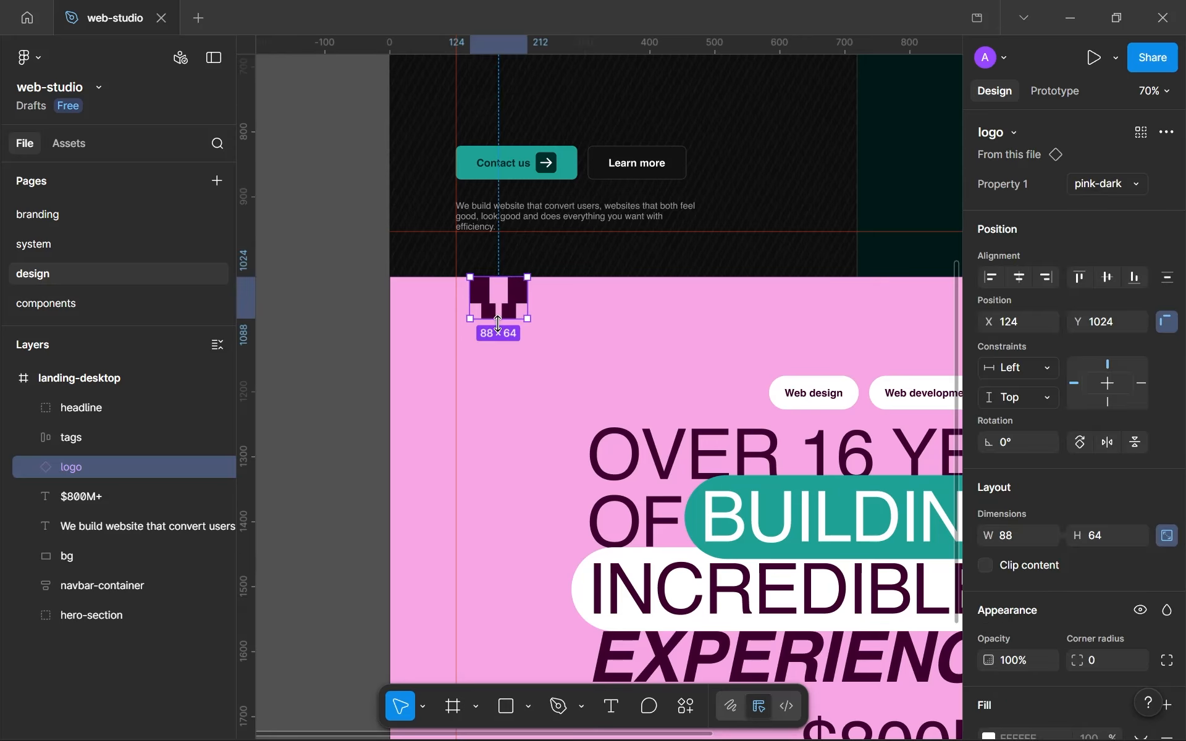
{"action": "left_click_drag", "start_coordinate": [488, 296], "coordinate": [479, 322]}
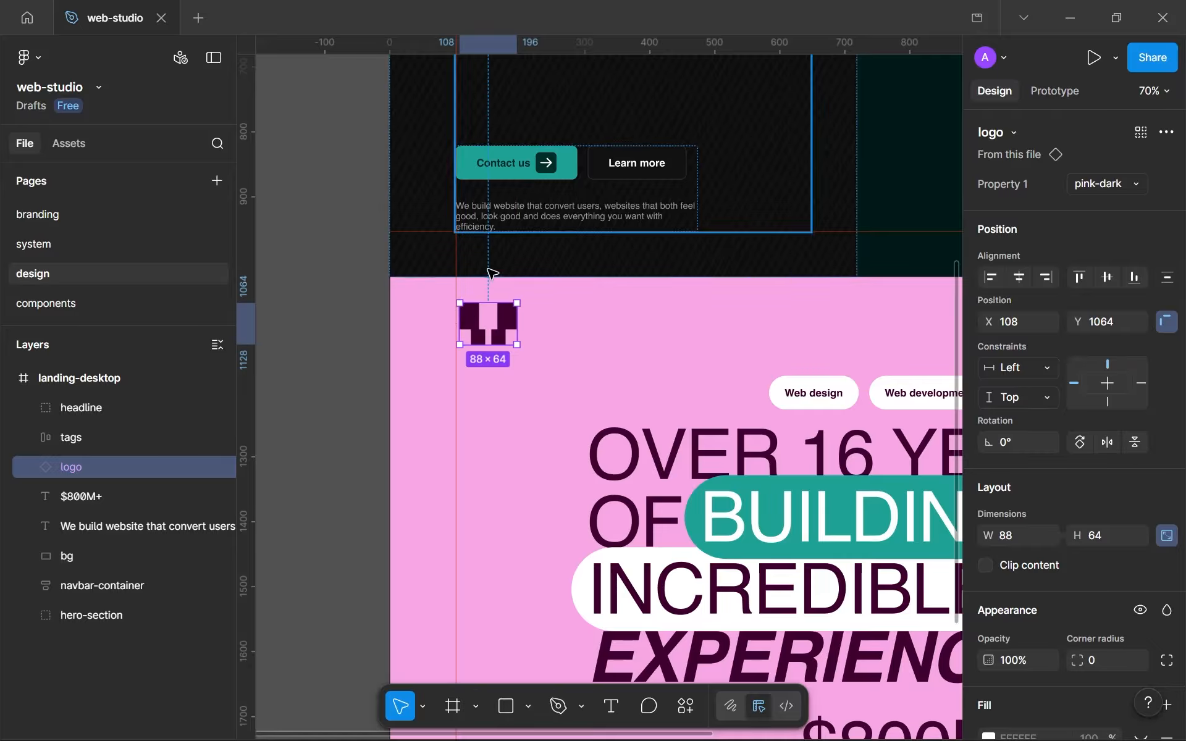
Step: Nudge the logo down to Y 1072, leaving 48 px to the pink section's top edge, and deselect it
{"action": "key", "text": "alt"}
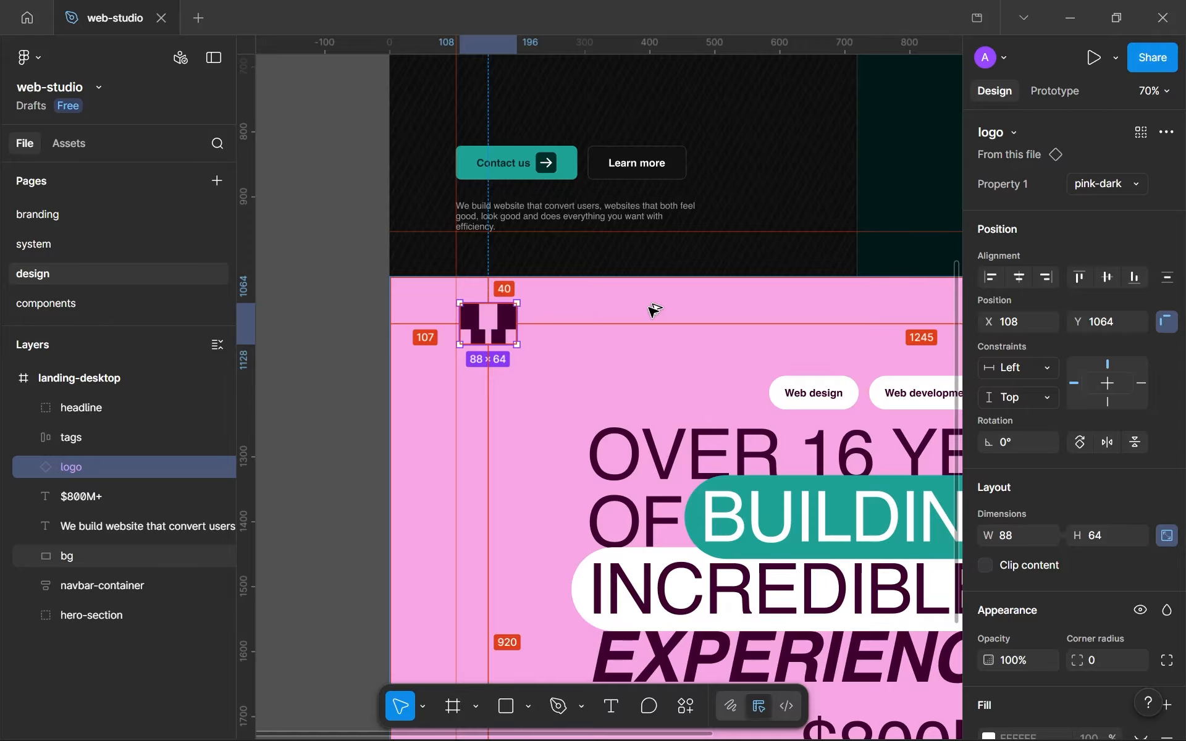
{"action": "key", "text": "Down"}
{"action": "key", "text": "Down"}
{"action": "key", "text": "Down"}
{"action": "key", "text": "Down"}
{"action": "key", "text": "Down"}
{"action": "key", "text": "Down"}
{"action": "key", "text": "Down"}
{"action": "key", "text": "Down"}
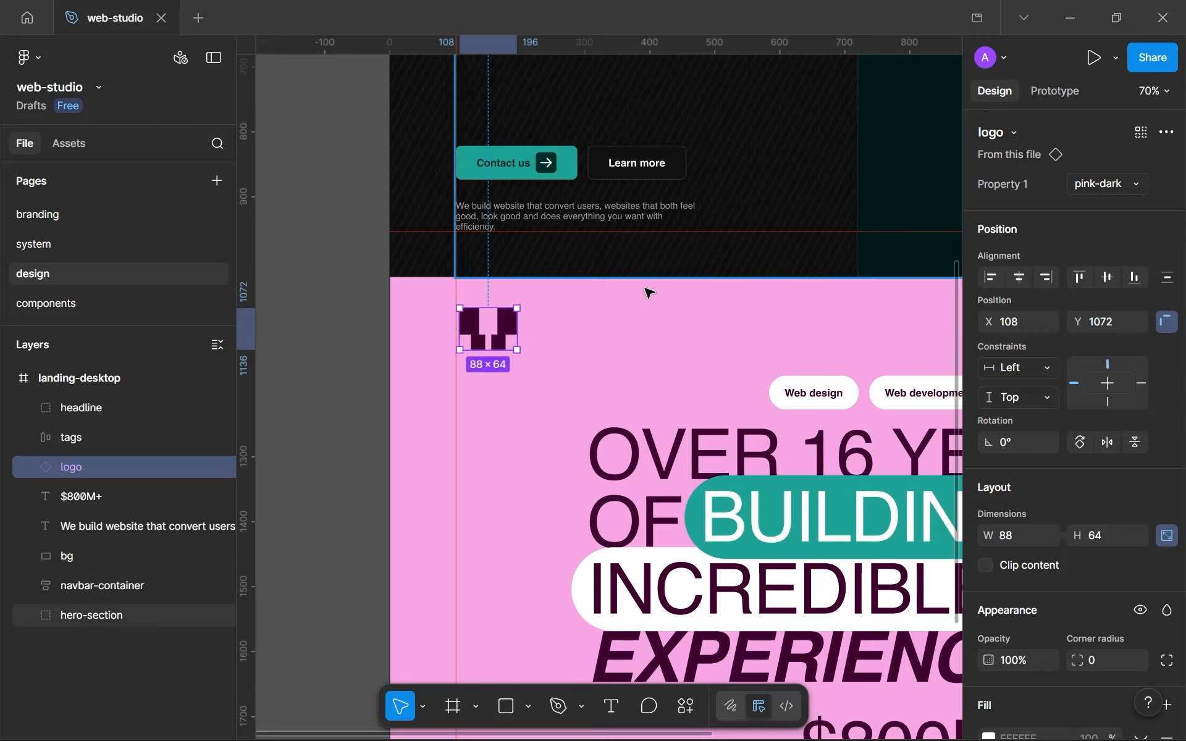
{"action": "scroll", "coordinate": [647, 293], "scroll_direction": "down", "scroll_amount": 5}
{"action": "left_click", "coordinate": [638, 585]}
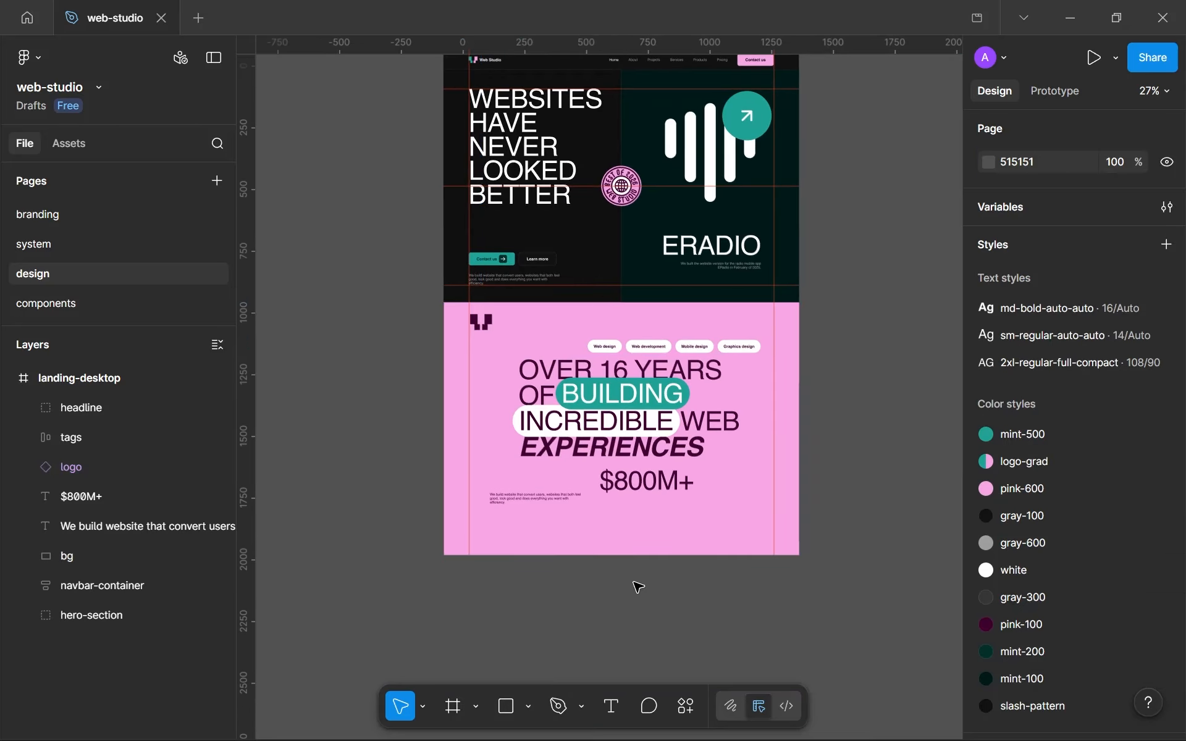
{"action": "left_click_drag", "start_coordinate": [638, 585], "coordinate": [657, 516]}
{"action": "scroll", "coordinate": [658, 503], "scroll_direction": "up", "scroll_amount": 1}
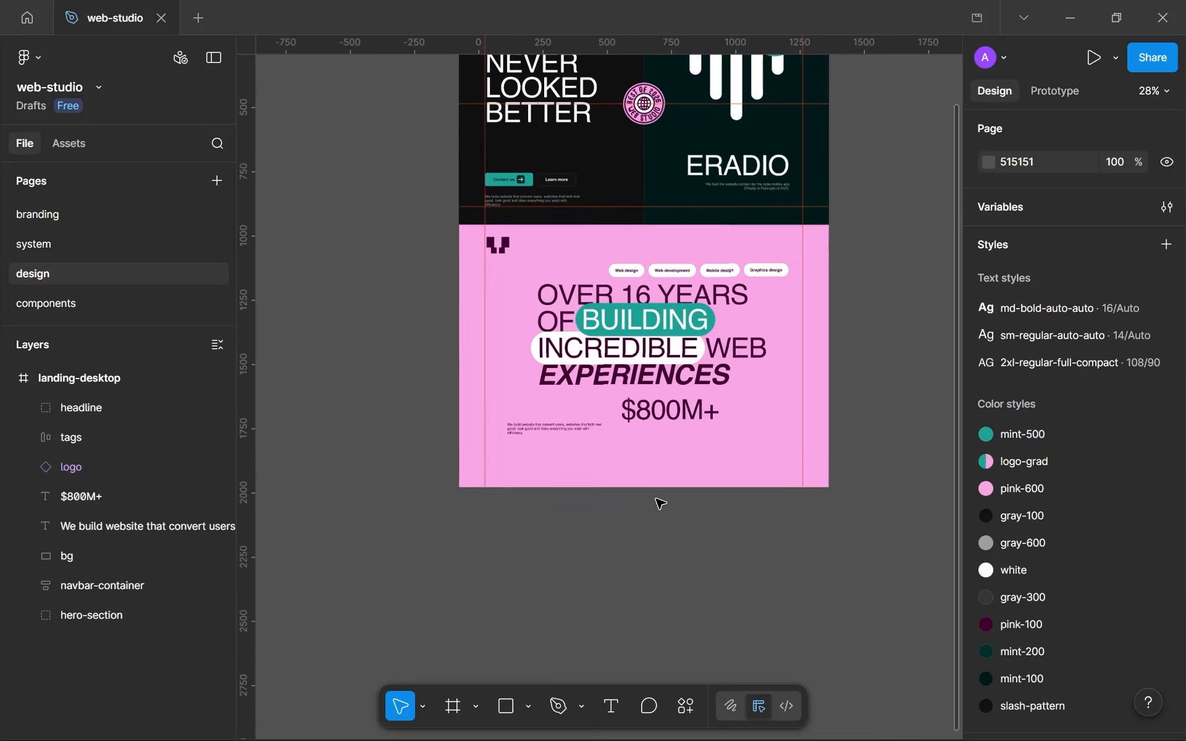
Step: Nudge the logo up to Y 1060, leaving a 36 px gap to the pink section's top edge
{"action": "scroll", "coordinate": [499, 246], "scroll_direction": "up", "scroll_amount": 2}
{"action": "scroll", "coordinate": [499, 246], "scroll_direction": "up", "scroll_amount": 5}
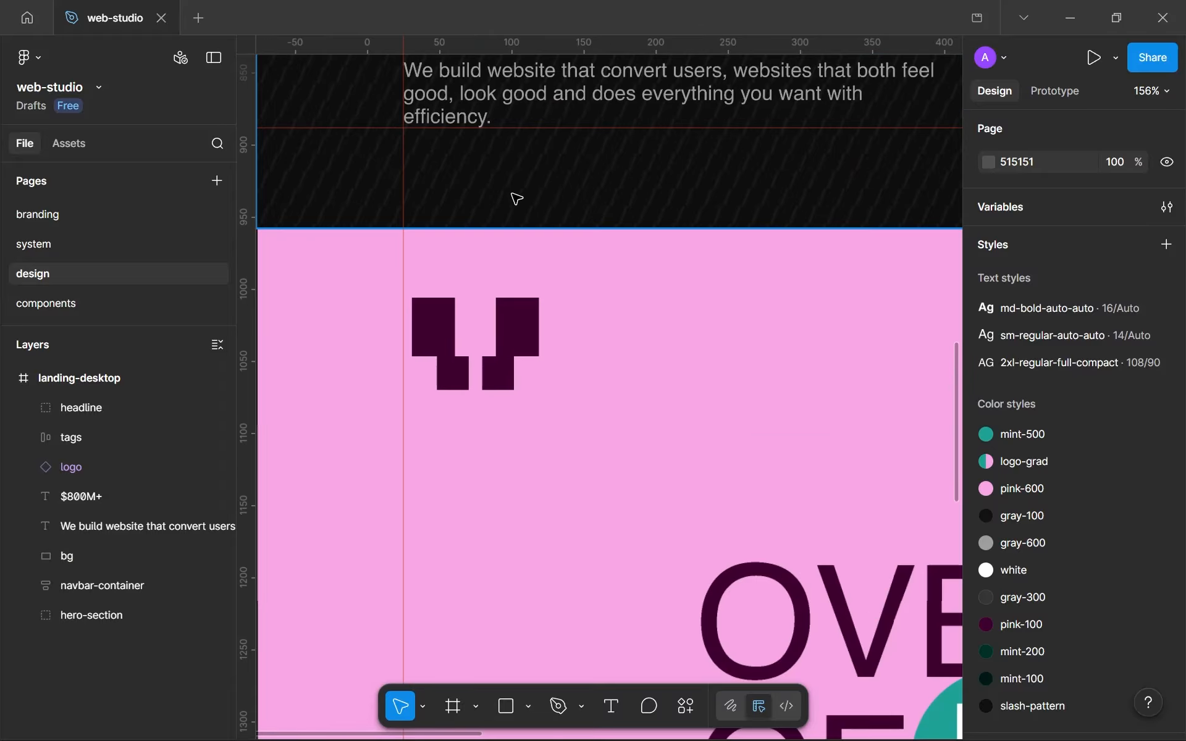
{"action": "left_click", "coordinate": [520, 307]}
{"action": "key", "text": "alt"}
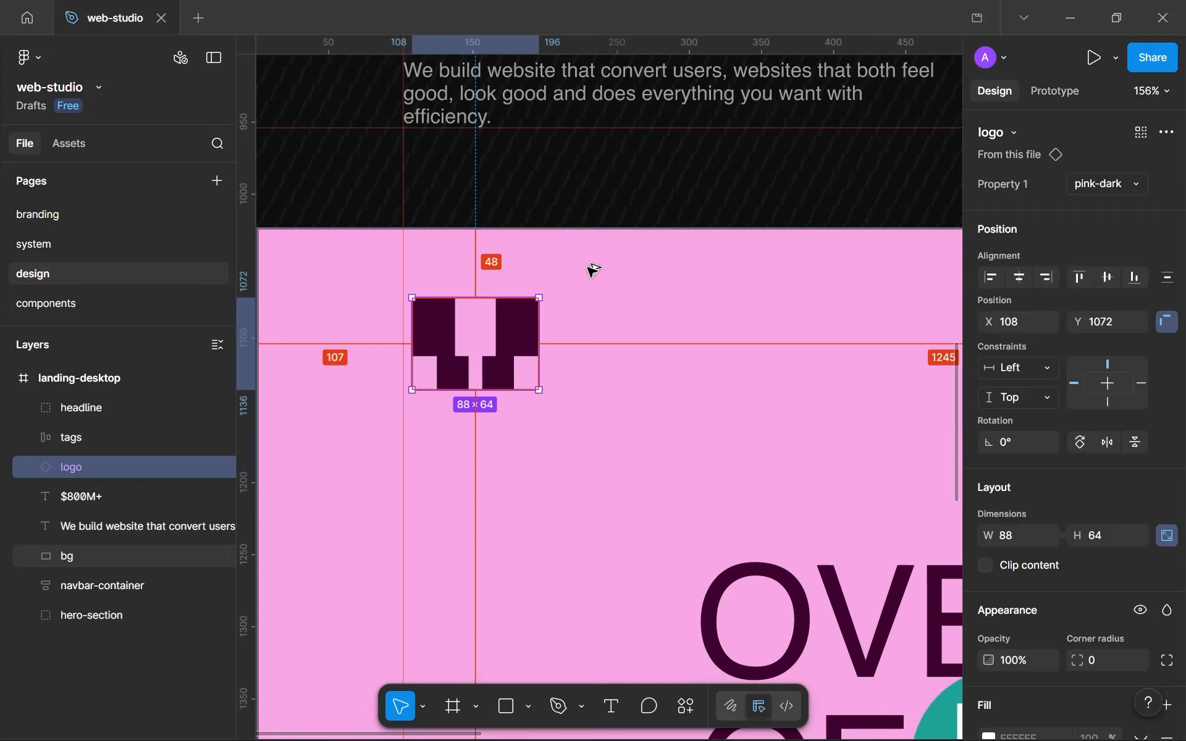
{"action": "key", "text": "Up"}
{"action": "key", "text": "Up"}
{"action": "key", "text": "Up"}
{"action": "key", "text": "Up"}
{"action": "key", "text": "Up"}
{"action": "key", "text": "Up"}
{"action": "key", "text": "Up"}
{"action": "key", "text": "Up"}
{"action": "key", "text": "Up"}
{"action": "key", "text": "Up"}
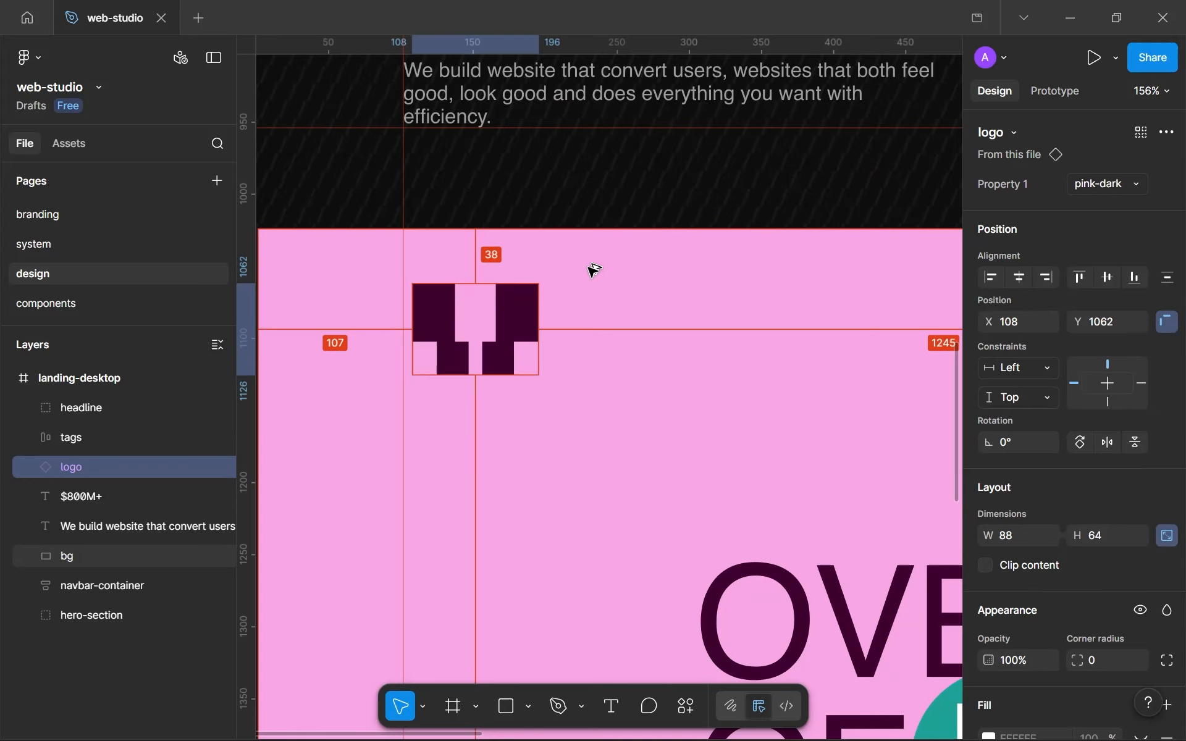
{"action": "key", "text": "Up"}
{"action": "key", "text": "Up"}
{"action": "key", "text": "Up"}
{"action": "key", "text": "Down"}
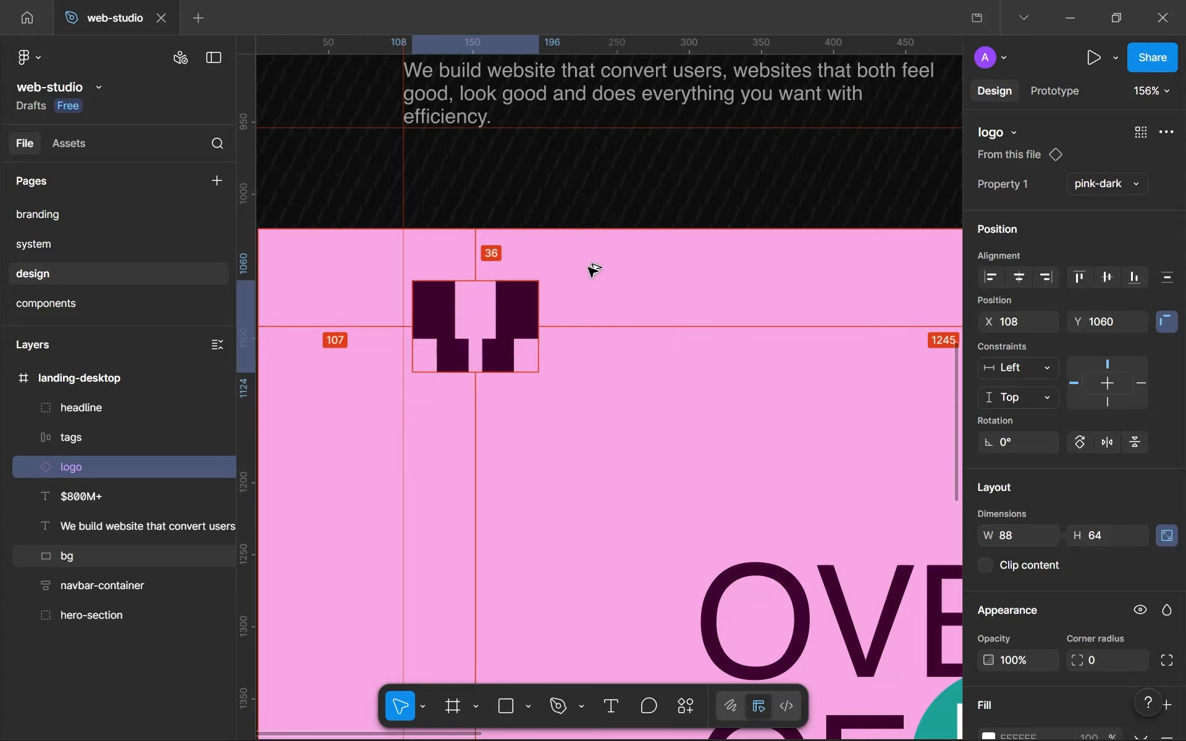
Step: Nudge the logo up to Y 1056, closer to the pink section's top edge, and deselect it
{"action": "scroll", "coordinate": [639, 544], "scroll_direction": "down", "scroll_amount": 5}
{"action": "scroll", "coordinate": [551, 456], "scroll_direction": "down", "scroll_amount": 4}
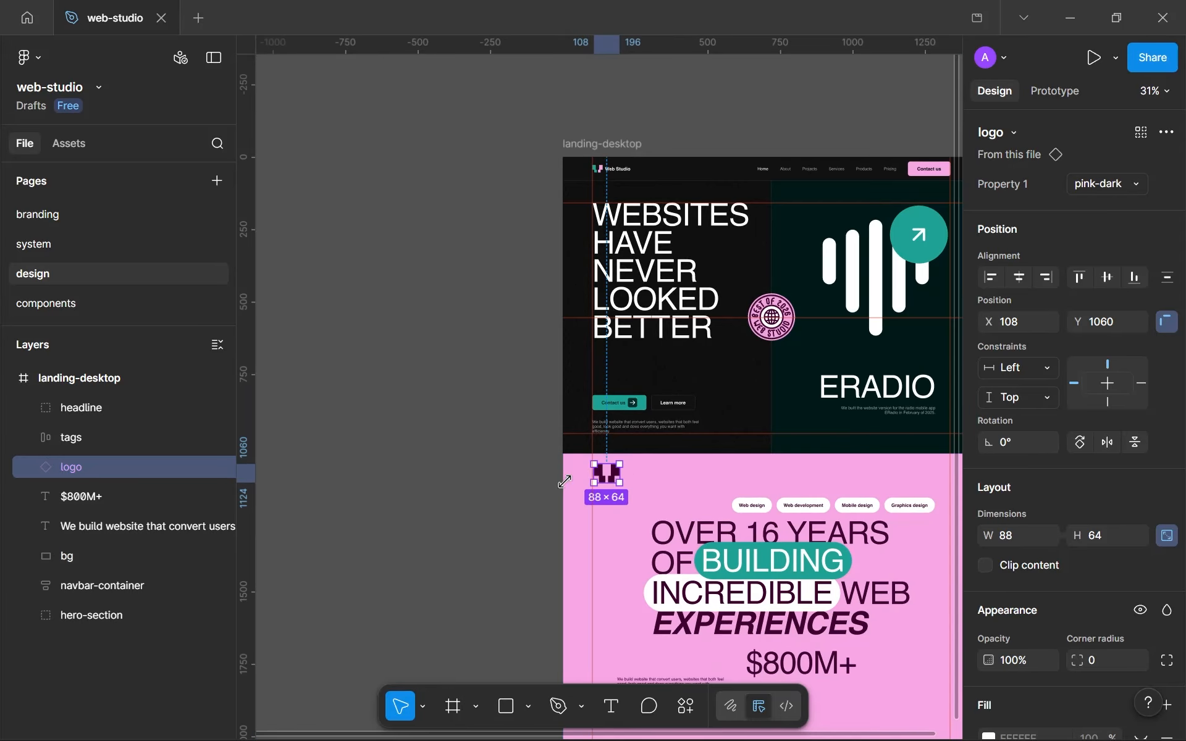
{"action": "left_click", "coordinate": [517, 458]}
{"action": "left_click_drag", "start_coordinate": [517, 458], "coordinate": [415, 320]}
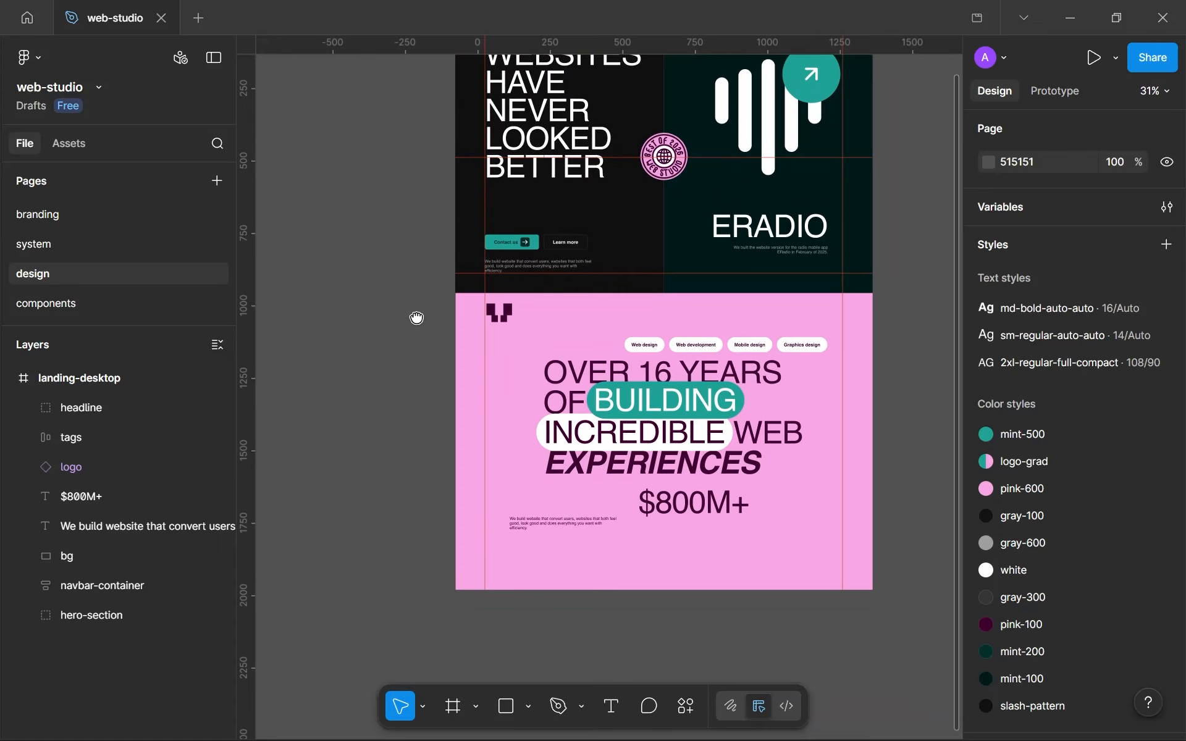
{"action": "scroll", "coordinate": [500, 315], "scroll_direction": "up", "scroll_amount": 10}
{"action": "left_click", "coordinate": [530, 292]}
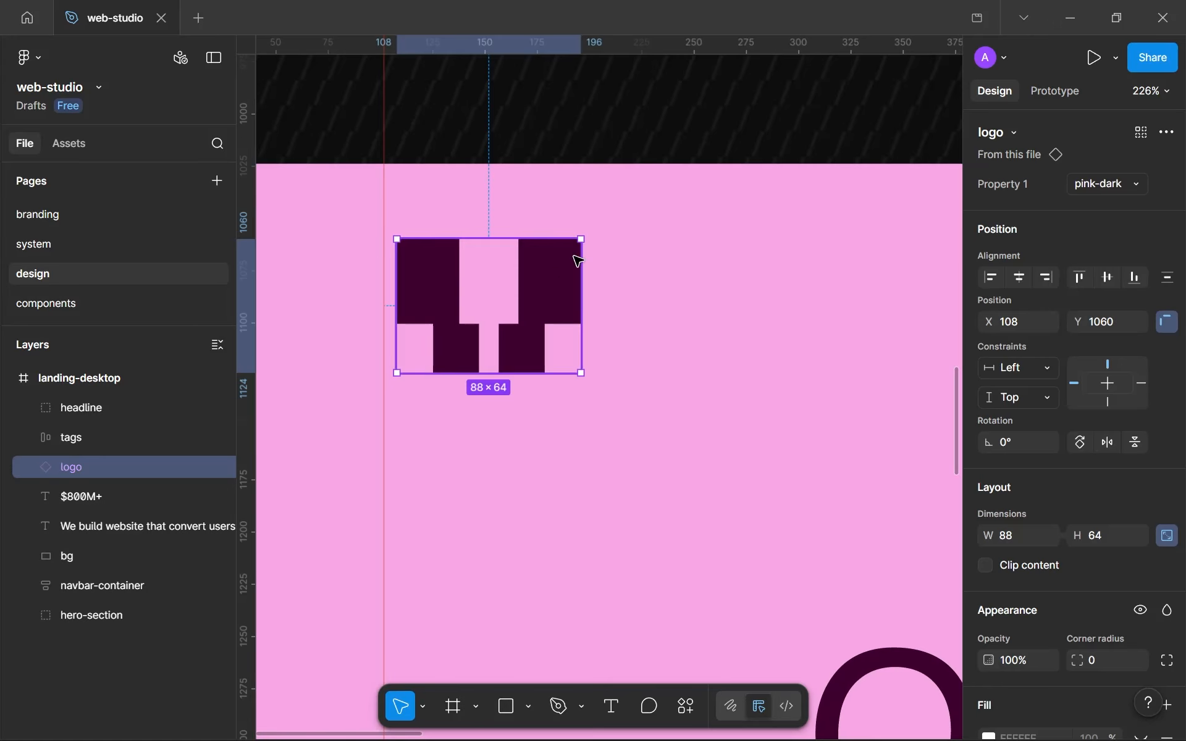
{"action": "key", "text": "alt"}
{"action": "key", "text": "Up"}
{"action": "key", "text": "Up"}
{"action": "key", "text": "Up"}
{"action": "key", "text": "Up"}
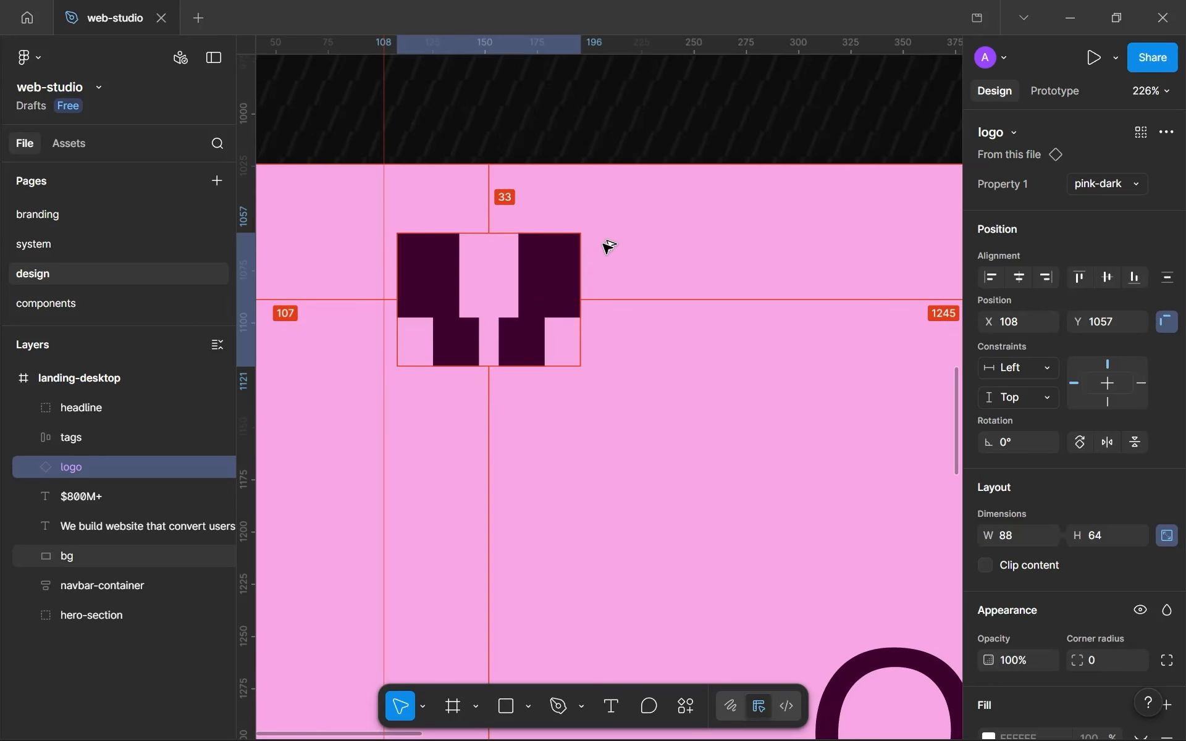
{"action": "scroll", "coordinate": [607, 248], "scroll_direction": "down", "scroll_amount": 10}
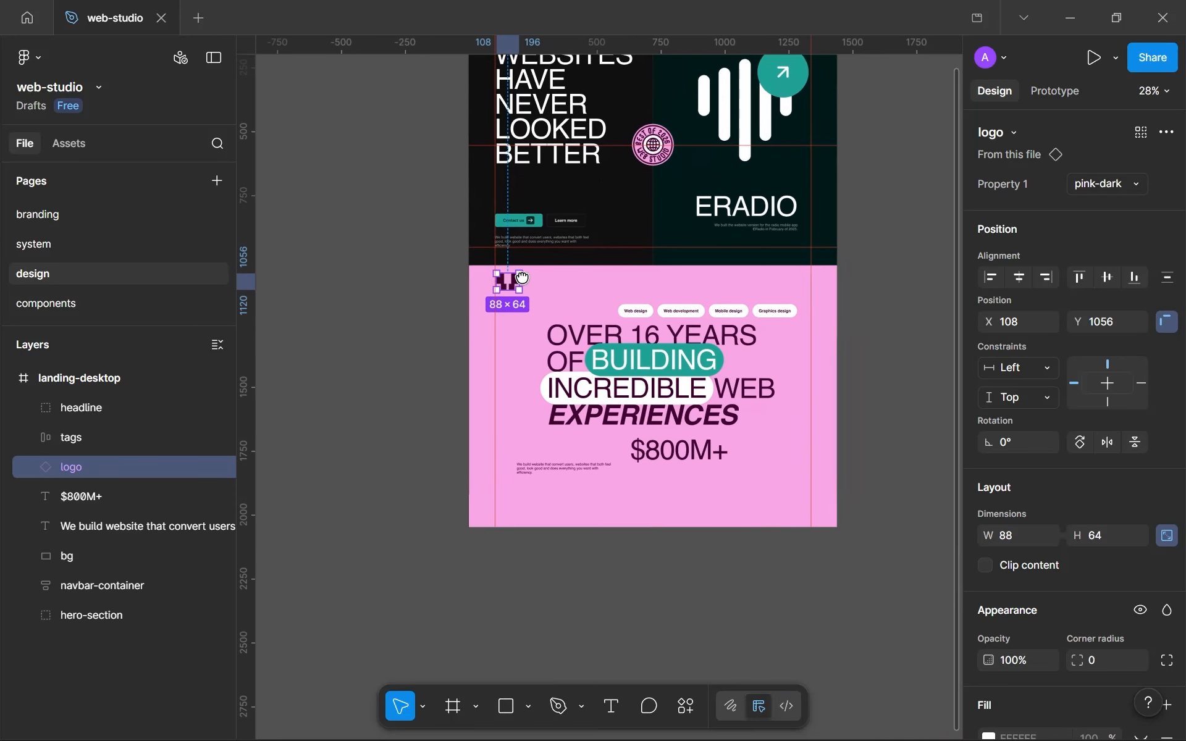
{"action": "left_click", "coordinate": [436, 320]}
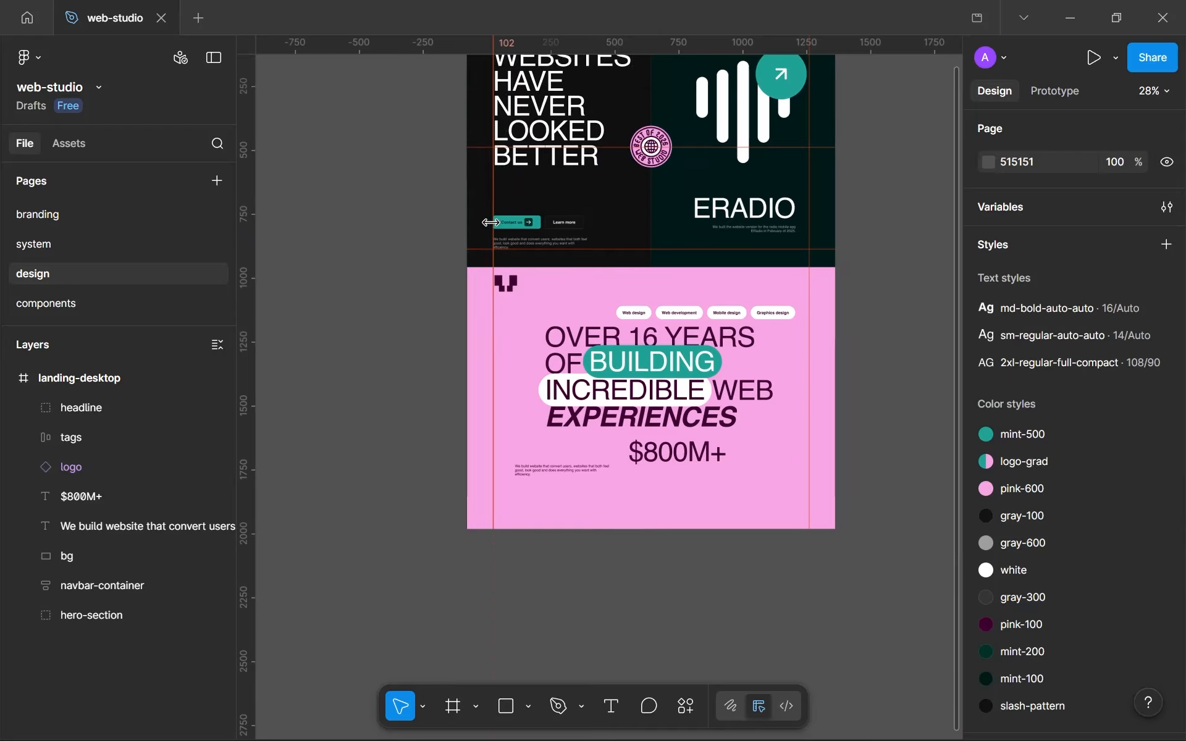
Step: Add a horizontal ruler guide at Y 1056, along the logo's top edge in the pink section
{"action": "scroll", "coordinate": [556, 267], "scroll_direction": "up", "scroll_amount": 5}
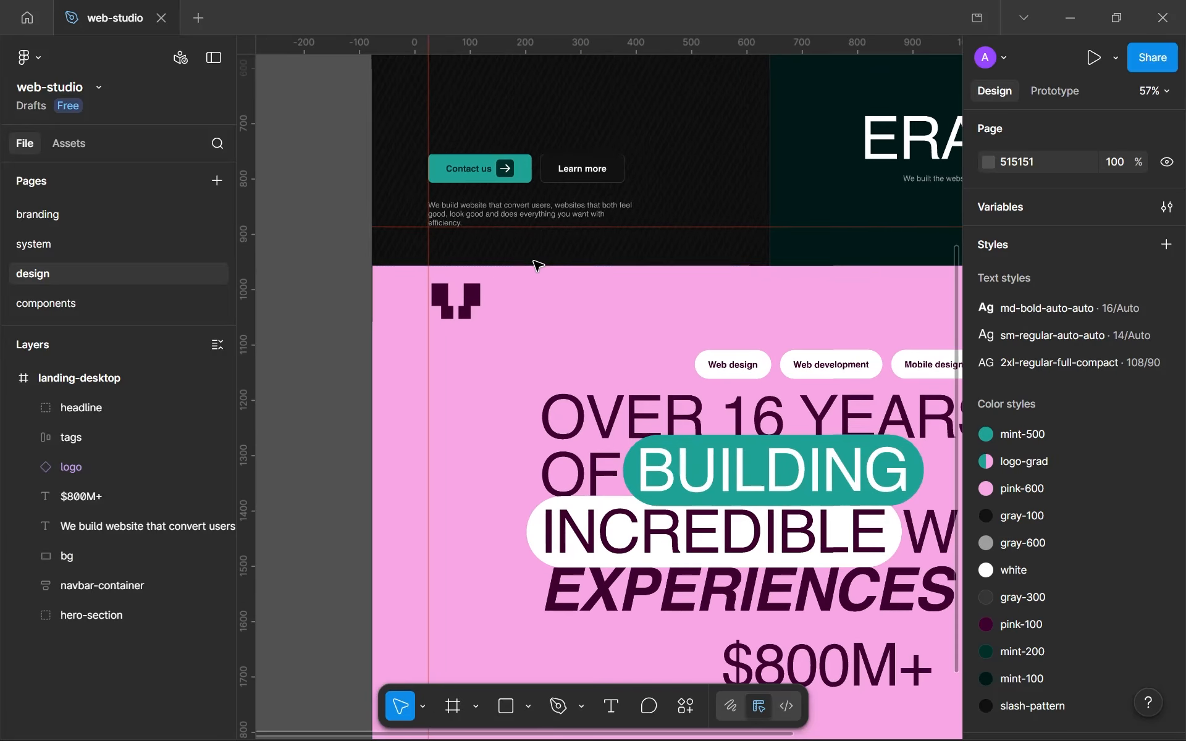
{"action": "left_click_drag", "start_coordinate": [571, 43], "coordinate": [597, 282]}
{"action": "scroll", "coordinate": [453, 284], "scroll_direction": "up", "scroll_amount": 1}
{"action": "scroll", "coordinate": [451, 283], "scroll_direction": "down", "scroll_amount": 6}
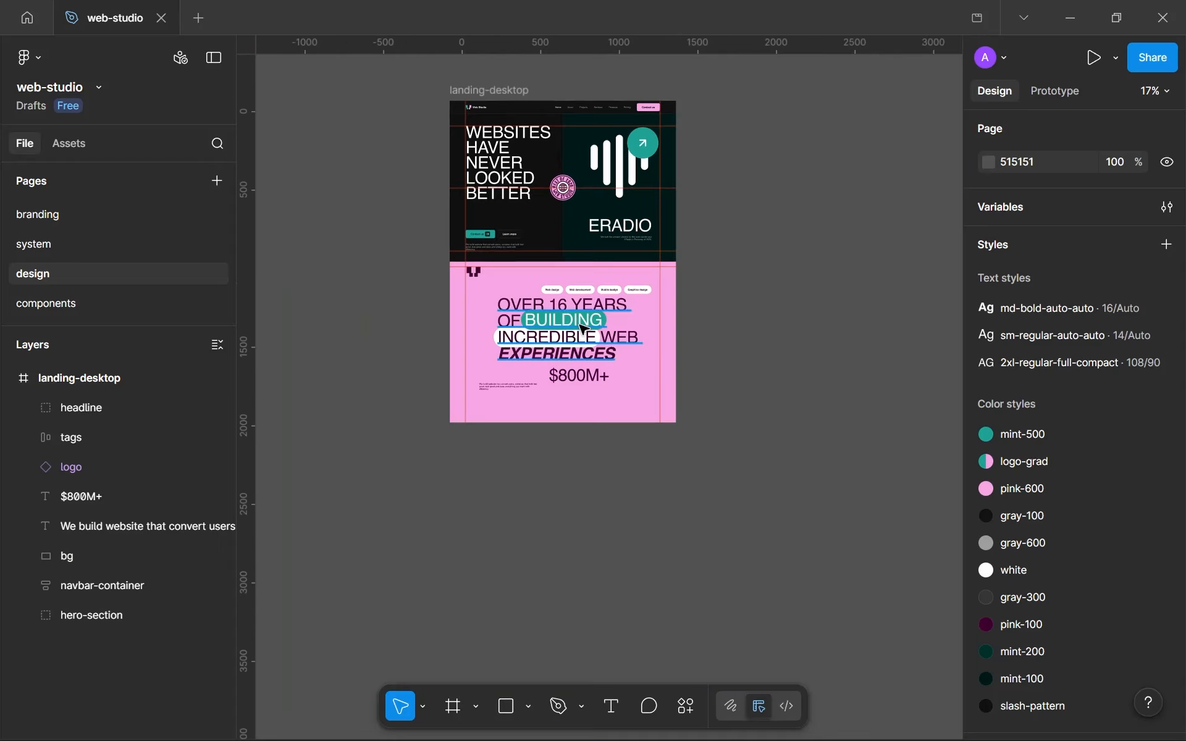
{"action": "scroll", "coordinate": [647, 266], "scroll_direction": "up", "scroll_amount": 5}
{"action": "scroll", "coordinate": [644, 268], "scroll_direction": "down", "scroll_amount": 3}
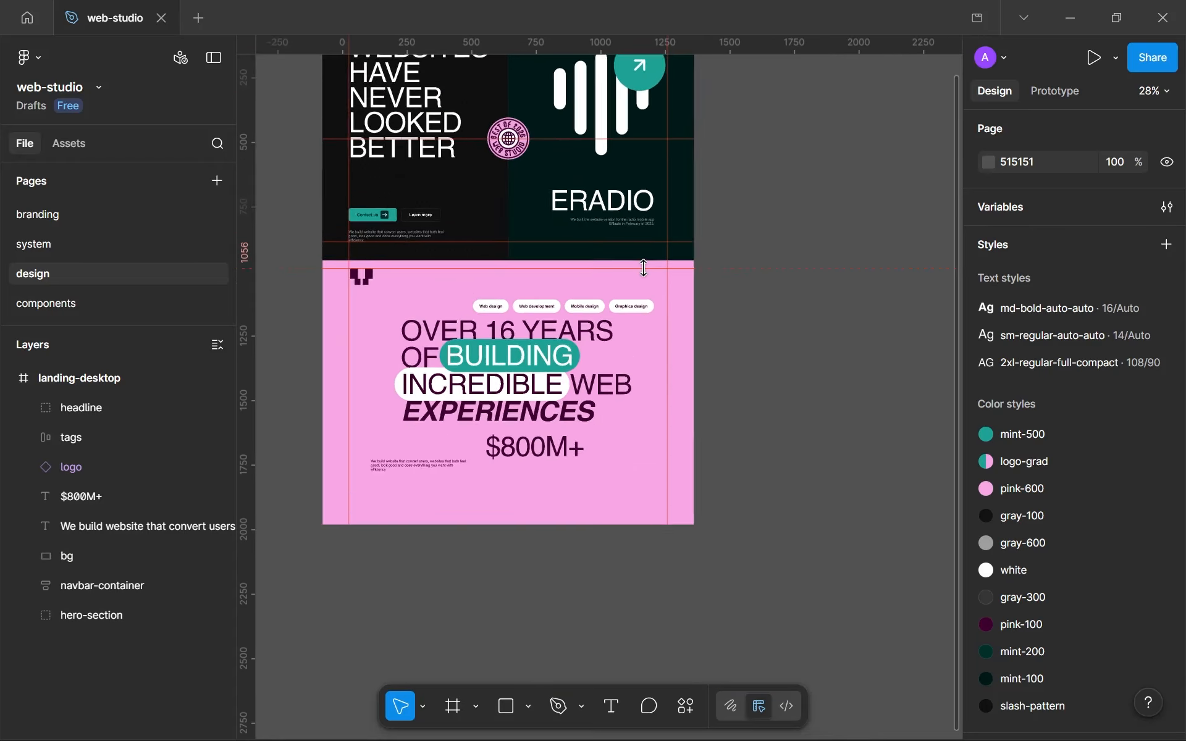
{"action": "scroll", "coordinate": [405, 285], "scroll_direction": "up", "scroll_amount": 2}
{"action": "left_click_drag", "start_coordinate": [417, 295], "coordinate": [443, 270]}
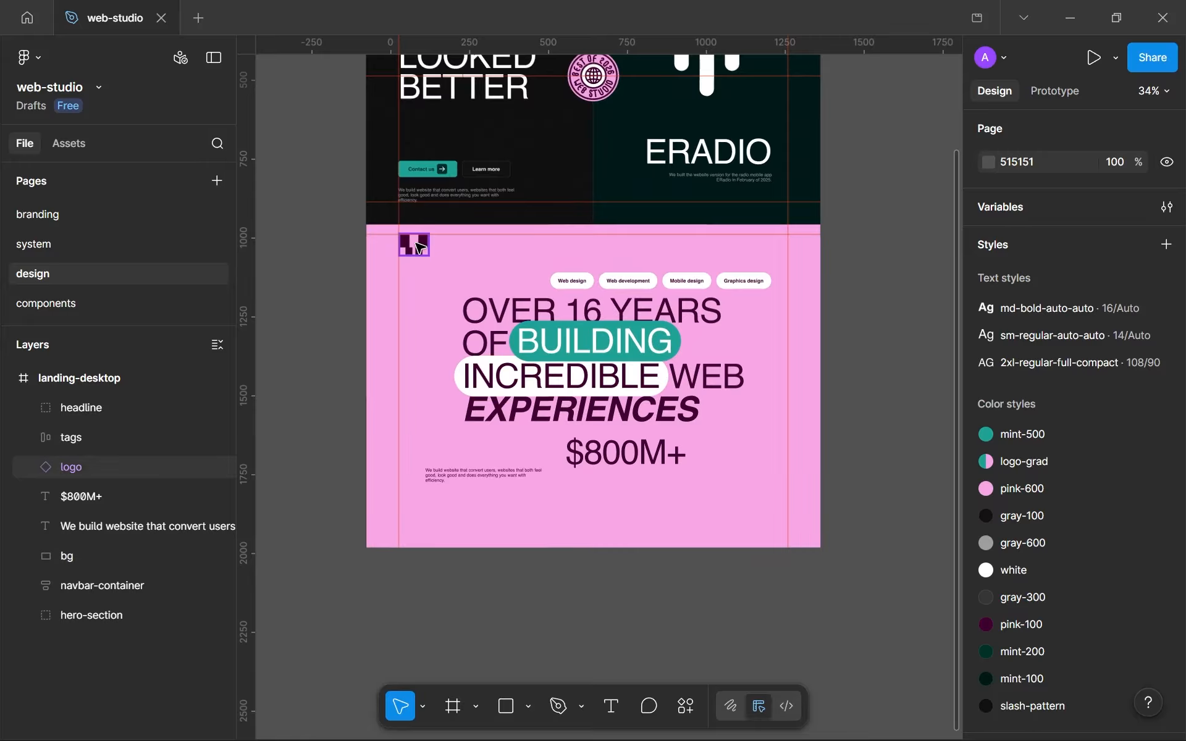
Step: Move the logo down the left margin guide to the pink section's lower-left corner, at X 102, Y 1940
{"action": "left_click", "coordinate": [422, 256]}
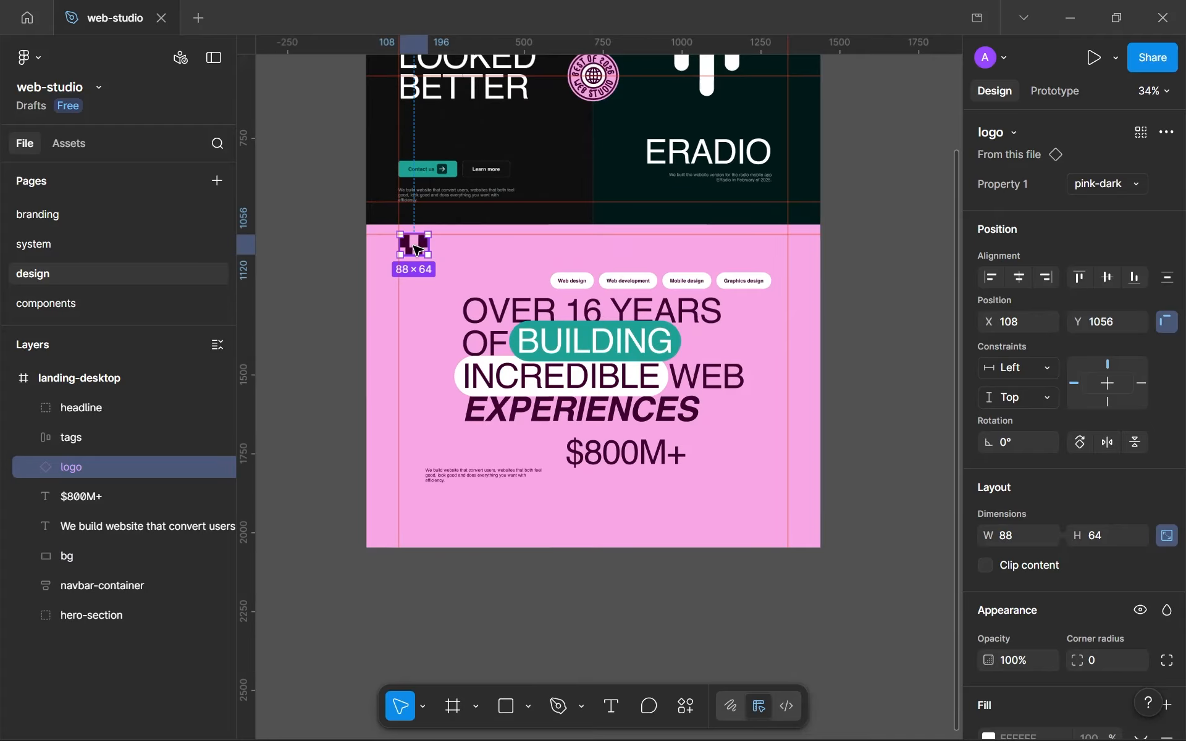
{"action": "left_click_drag", "start_coordinate": [417, 249], "coordinate": [417, 530]}
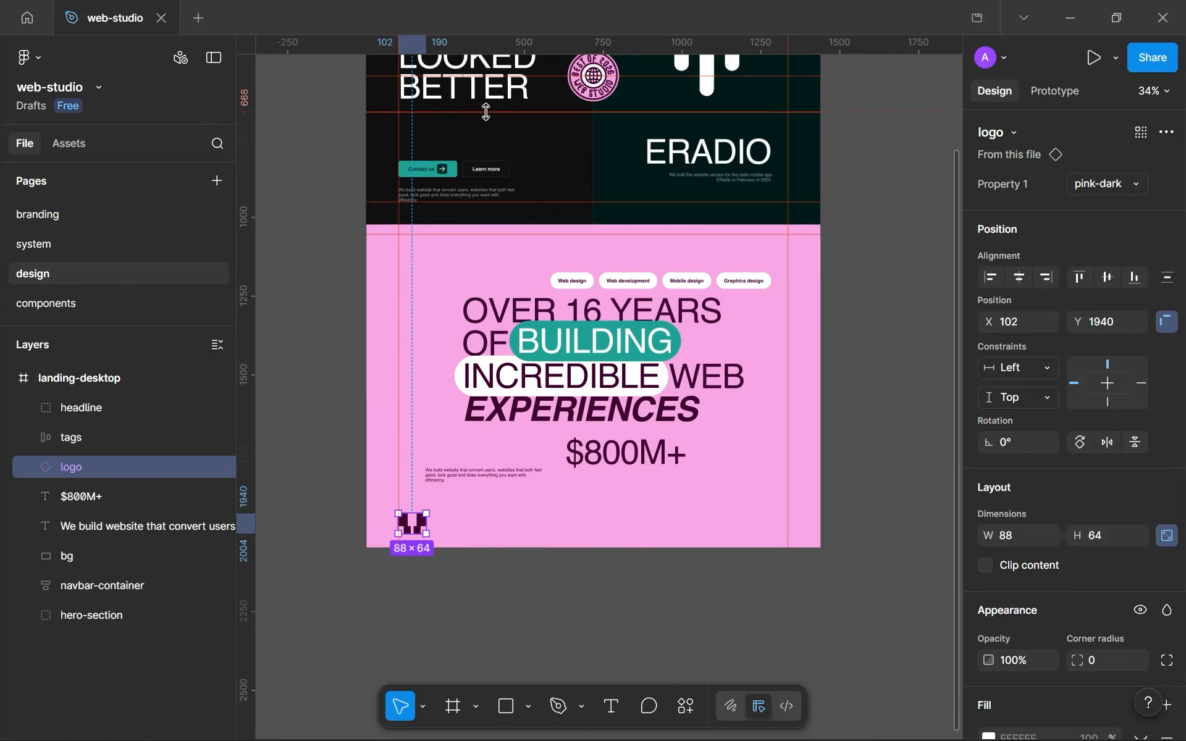
{"action": "left_click", "coordinate": [476, 37]}
{"action": "scroll", "coordinate": [416, 529], "scroll_direction": "up", "scroll_amount": 8}
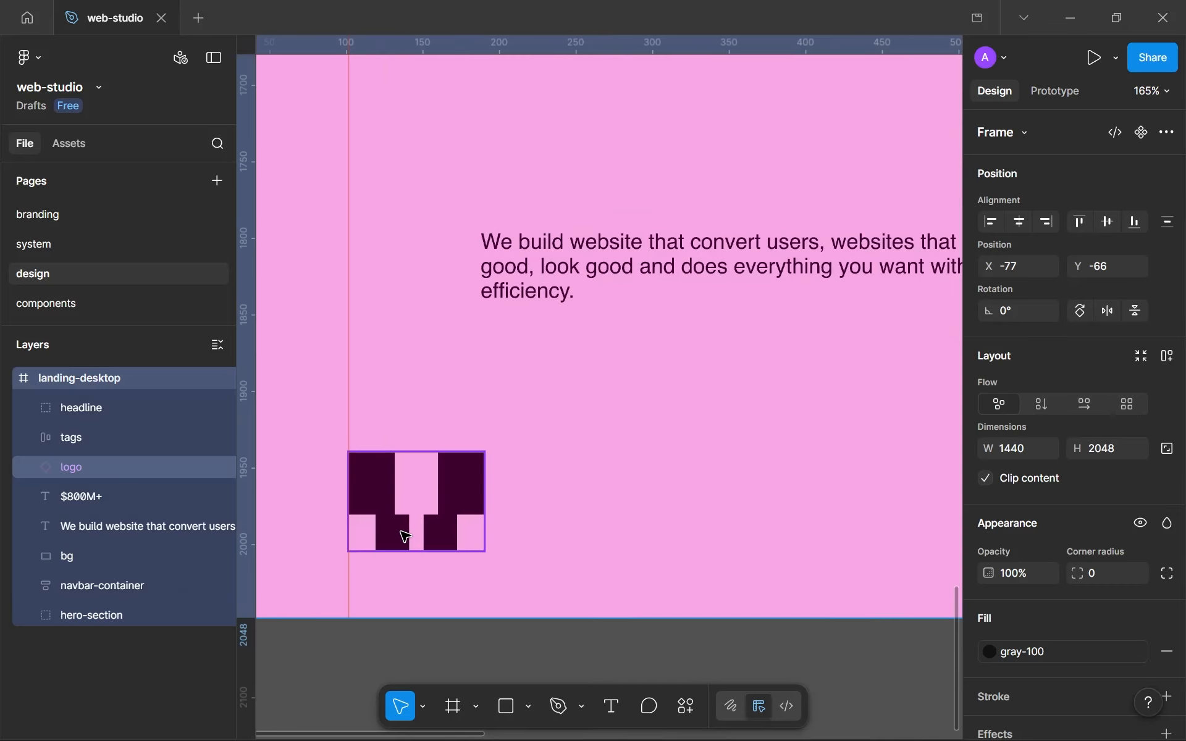
Step: Nudge the logo down to Y 1952, closer to the pink section's bottom edge
{"action": "left_click", "coordinate": [416, 530]}
{"action": "key", "text": "Down"}
{"action": "key", "text": "Down"}
{"action": "key", "text": "Down"}
{"action": "key", "text": "Down"}
{"action": "key", "text": "Down"}
{"action": "key", "text": "Down"}
{"action": "key", "text": "Down"}
{"action": "key", "text": "Down"}
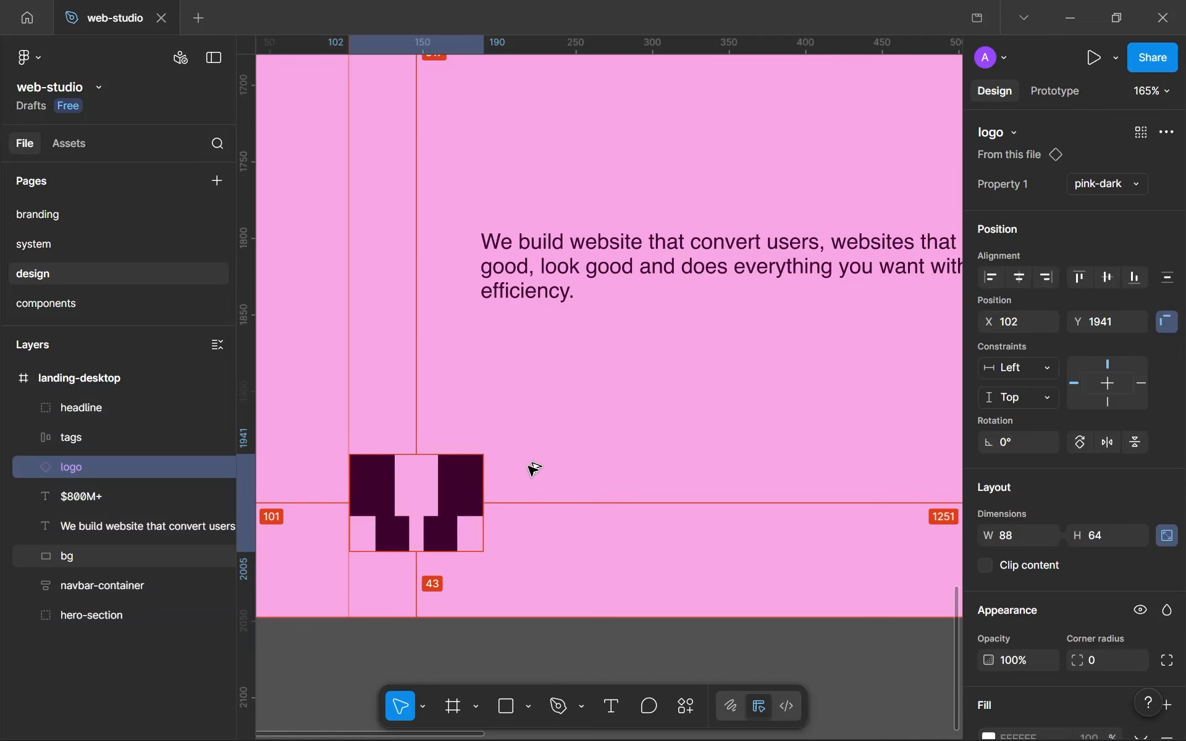
{"action": "key", "text": "Down"}
{"action": "key", "text": "Down"}
{"action": "key", "text": "Down"}
{"action": "key", "text": "Down"}
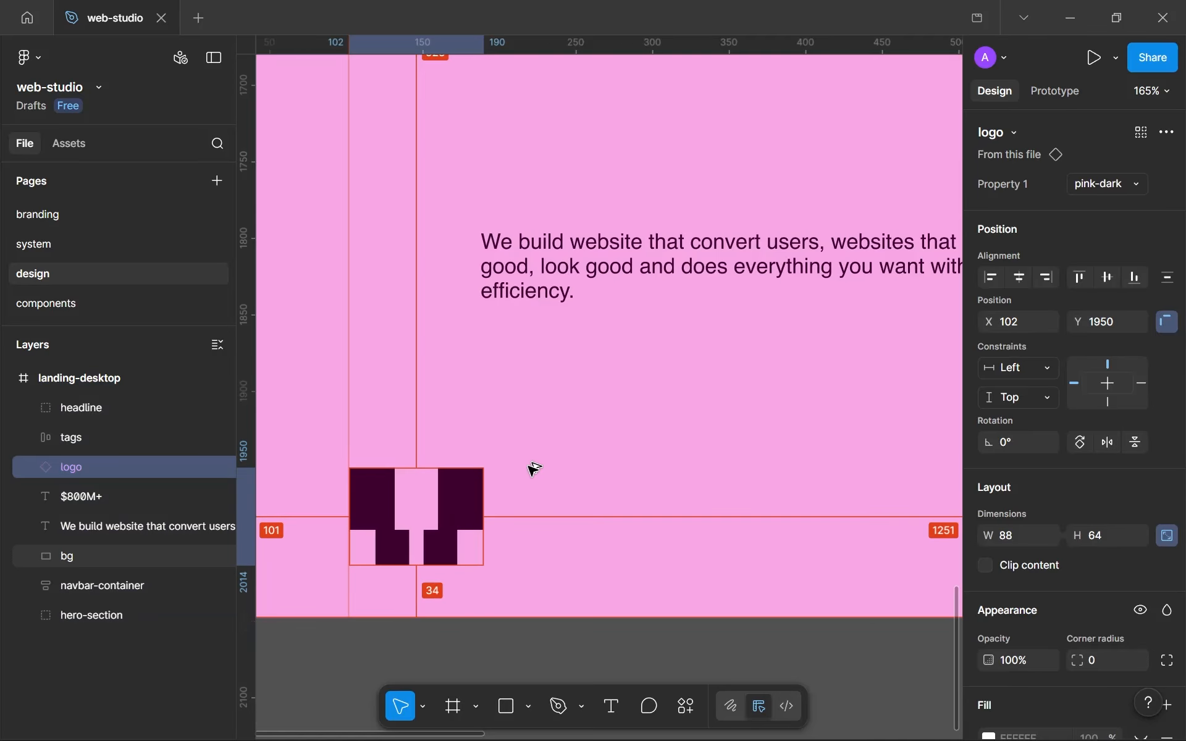
Step: Add a horizontal ruler guide at Y 2016, along the logo's bottom edge, and deselect it
{"action": "scroll", "coordinate": [533, 472], "scroll_direction": "down", "scroll_amount": 10}
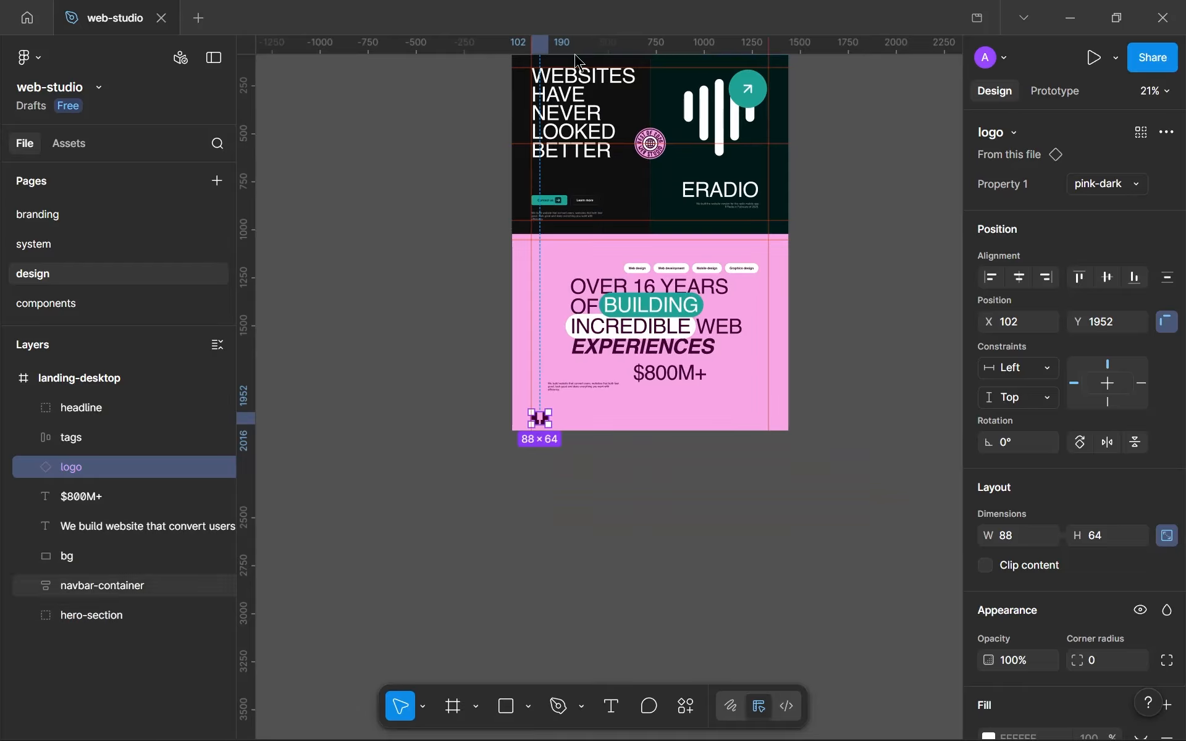
{"action": "left_click", "coordinate": [648, 424]}
{"action": "scroll", "coordinate": [608, 445], "scroll_direction": "up", "scroll_amount": 5}
{"action": "scroll", "coordinate": [532, 430], "scroll_direction": "down", "scroll_amount": 4}
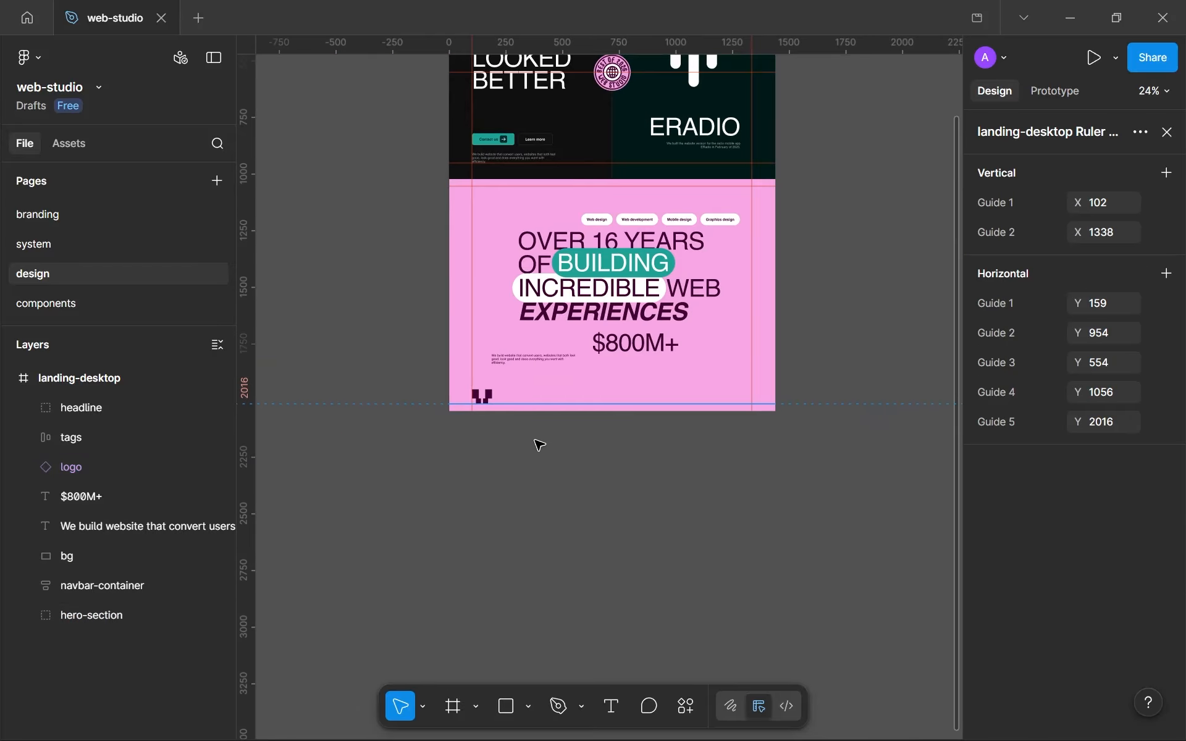
{"action": "left_click", "coordinate": [540, 445]}
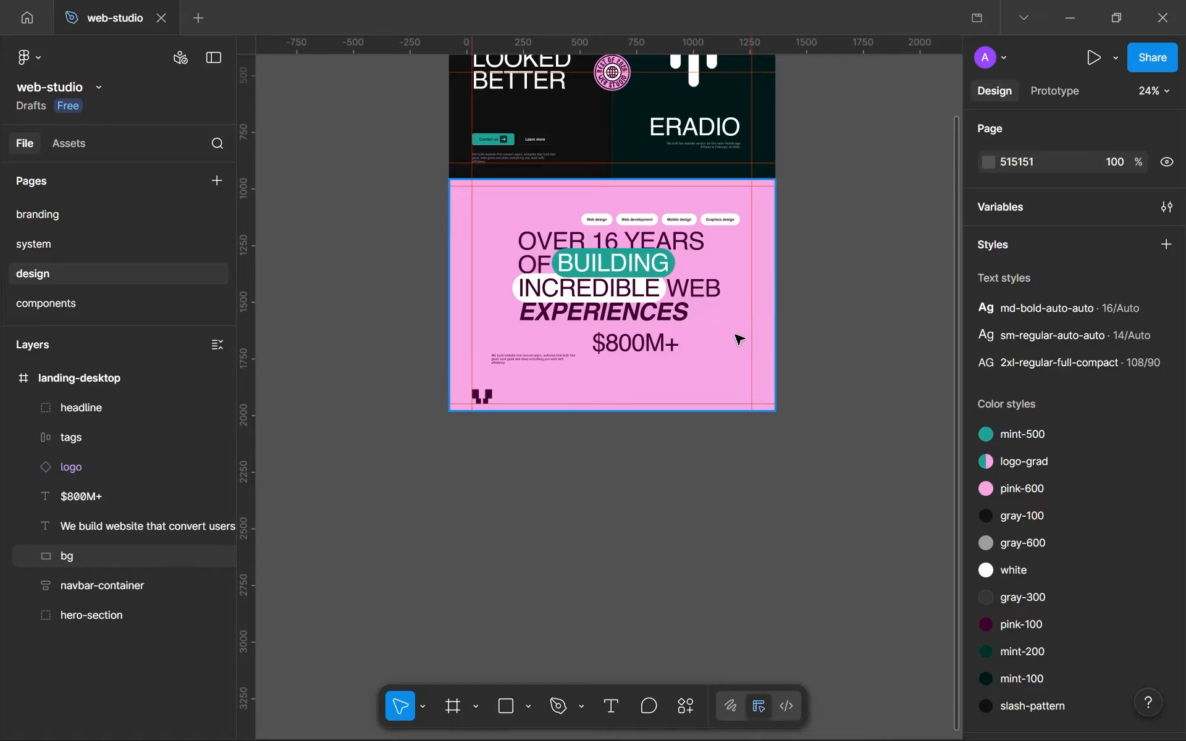
Step: Move the logo back up to the pink section's upper horizontal guide, at X 100, Y 1056
{"action": "left_click", "coordinate": [491, 395]}
{"action": "scroll", "coordinate": [494, 373], "scroll_direction": "up", "scroll_amount": 5}
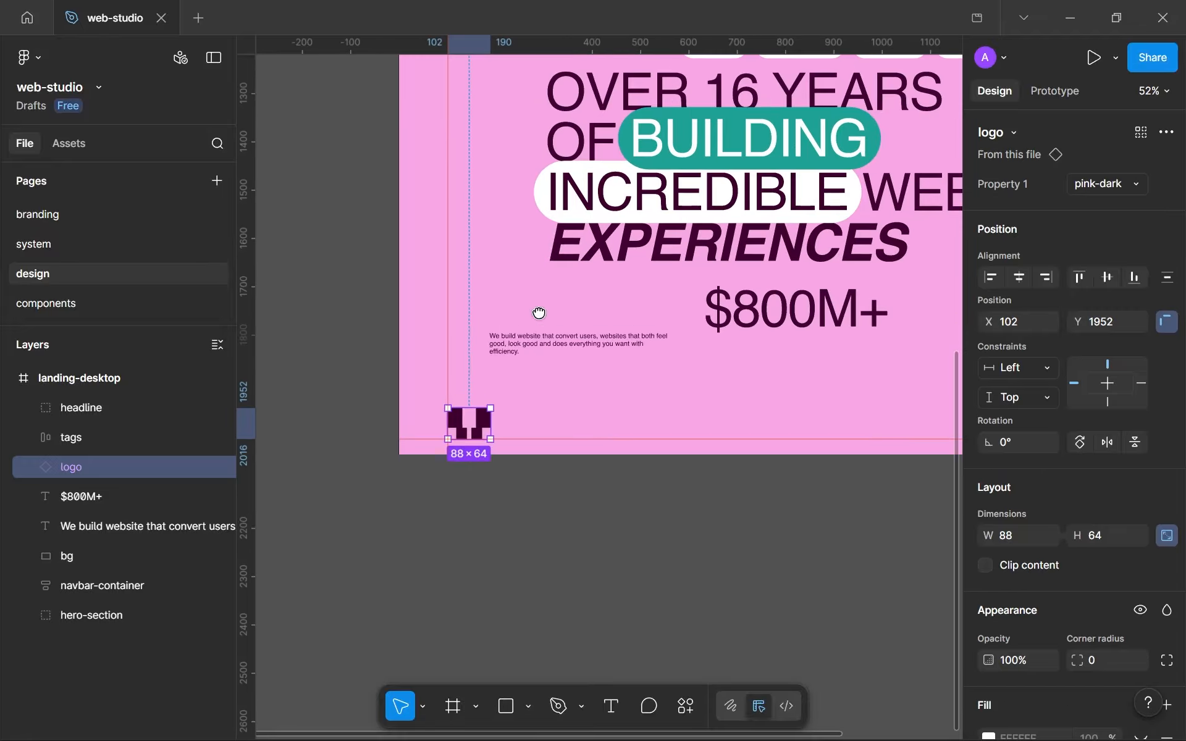
{"action": "scroll", "coordinate": [539, 313], "scroll_direction": "down", "scroll_amount": 5}
{"action": "left_click_drag", "start_coordinate": [460, 516], "coordinate": [460, 292]}
Step: Examine how the navbar logo, hero headline, hero paragraph and pink-section logo line up with the left margin guide
{"action": "scroll", "coordinate": [460, 291], "scroll_direction": "down", "scroll_amount": 3}
{"action": "scroll", "coordinate": [466, 118], "scroll_direction": "up", "scroll_amount": 5}
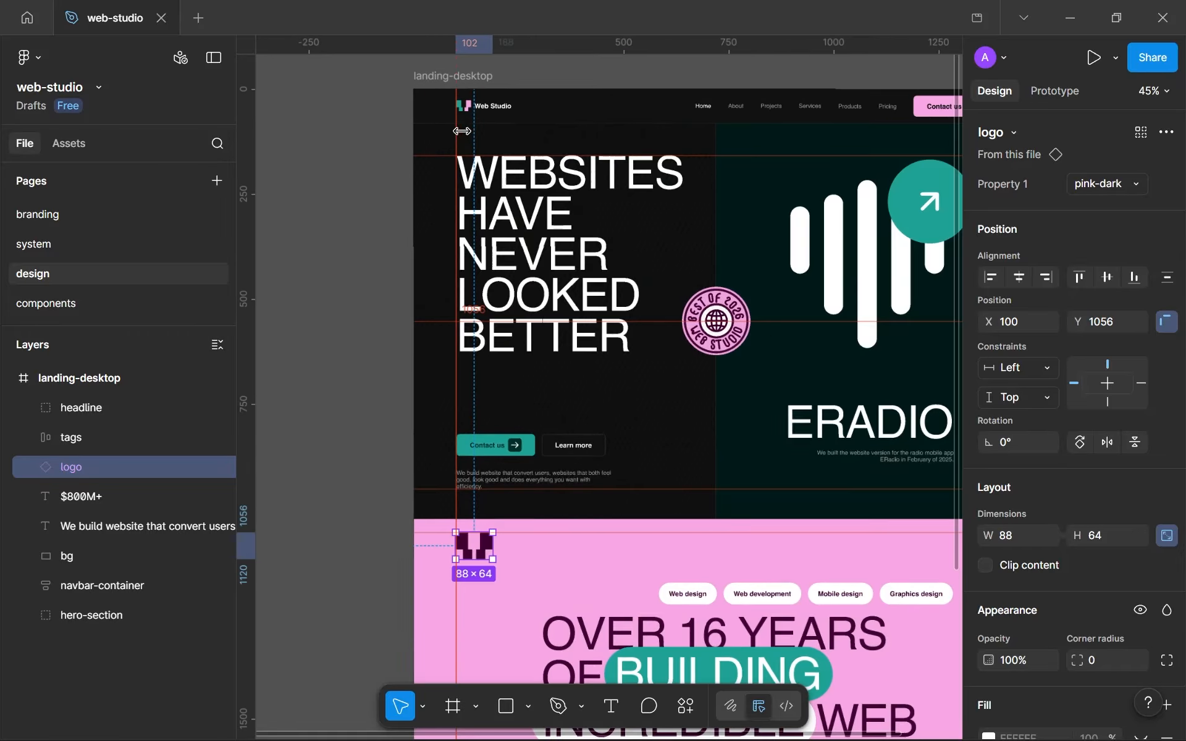
{"action": "scroll", "coordinate": [473, 114], "scroll_direction": "up", "scroll_amount": 4}
{"action": "scroll", "coordinate": [463, 108], "scroll_direction": "down", "scroll_amount": 6}
{"action": "scroll", "coordinate": [455, 332], "scroll_direction": "down", "scroll_amount": 4}
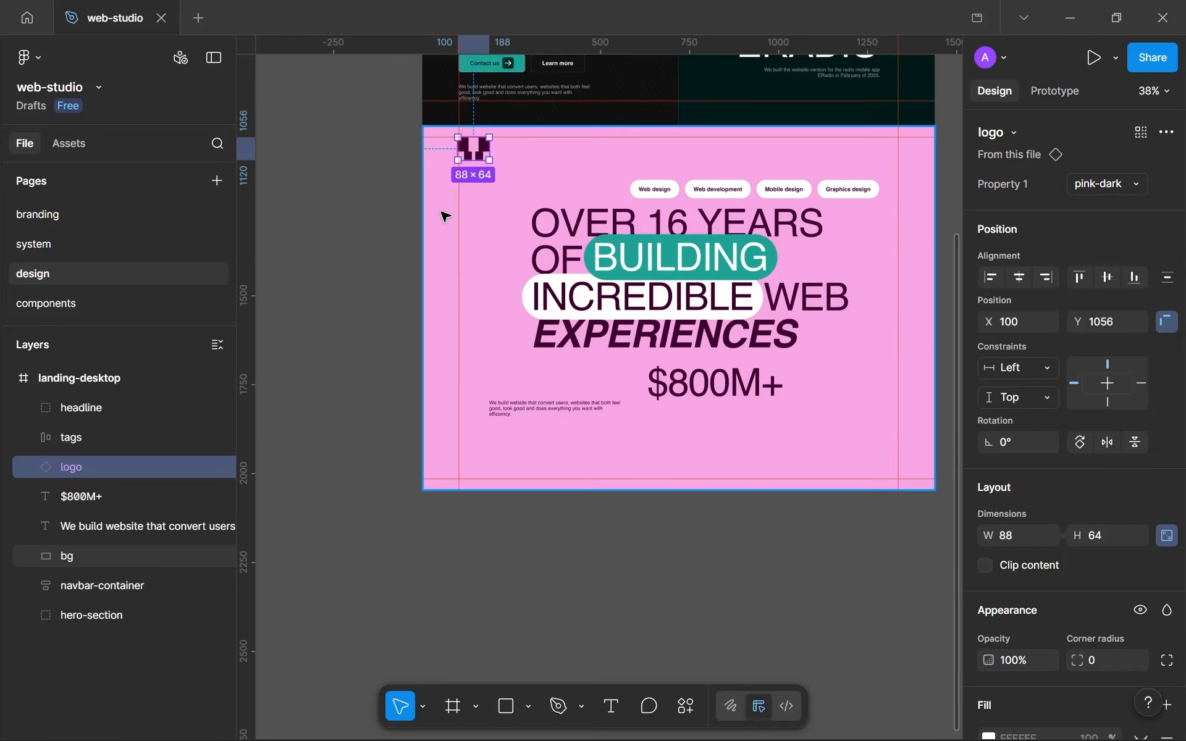
{"action": "scroll", "coordinate": [504, 138], "scroll_direction": "up", "scroll_amount": 5}
{"action": "scroll", "coordinate": [504, 137], "scroll_direction": "down", "scroll_amount": 5}
{"action": "scroll", "coordinate": [500, 206], "scroll_direction": "up", "scroll_amount": 3}
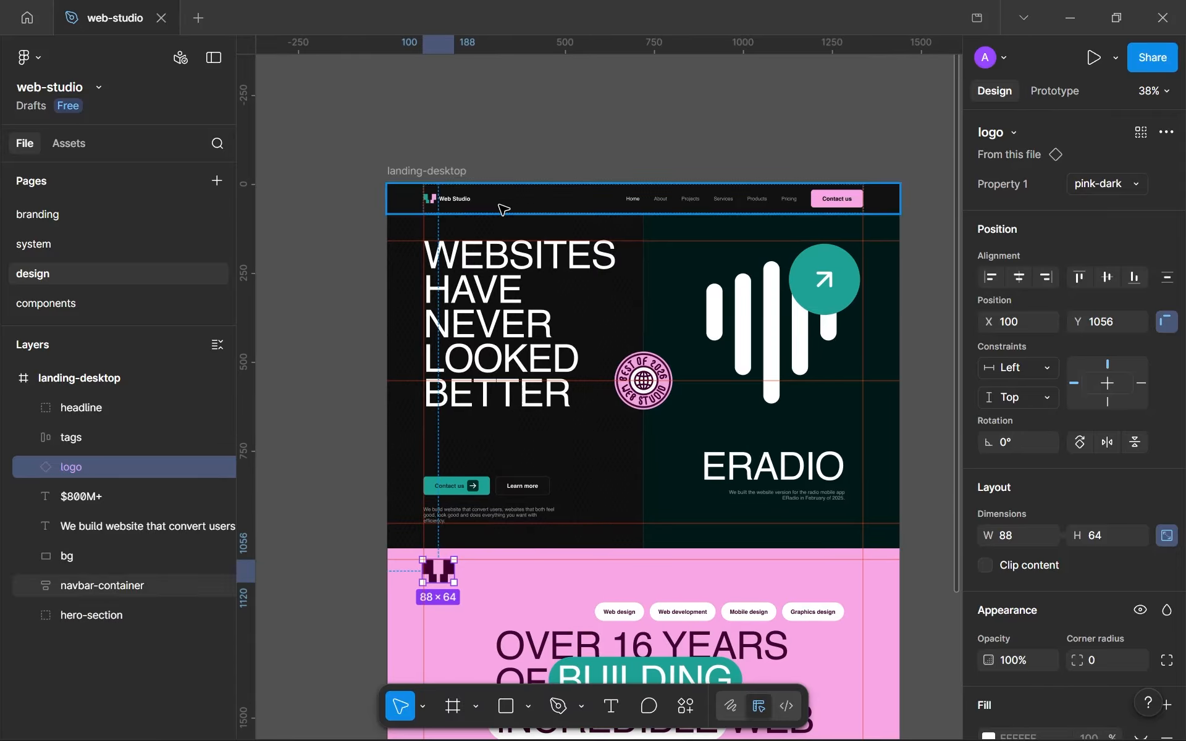
{"action": "scroll", "coordinate": [449, 199], "scroll_direction": "up", "scroll_amount": 5}
{"action": "scroll", "coordinate": [449, 199], "scroll_direction": "up", "scroll_amount": 5}
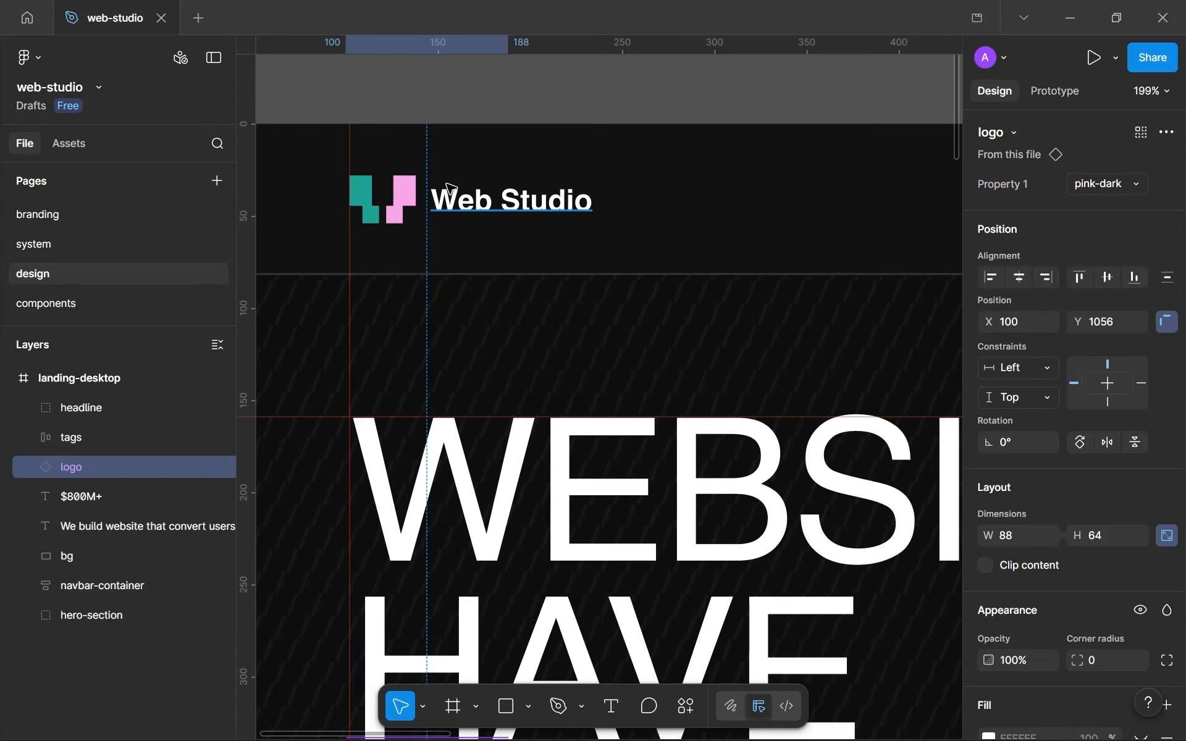
{"action": "scroll", "coordinate": [498, 204], "scroll_direction": "down", "scroll_amount": 2}
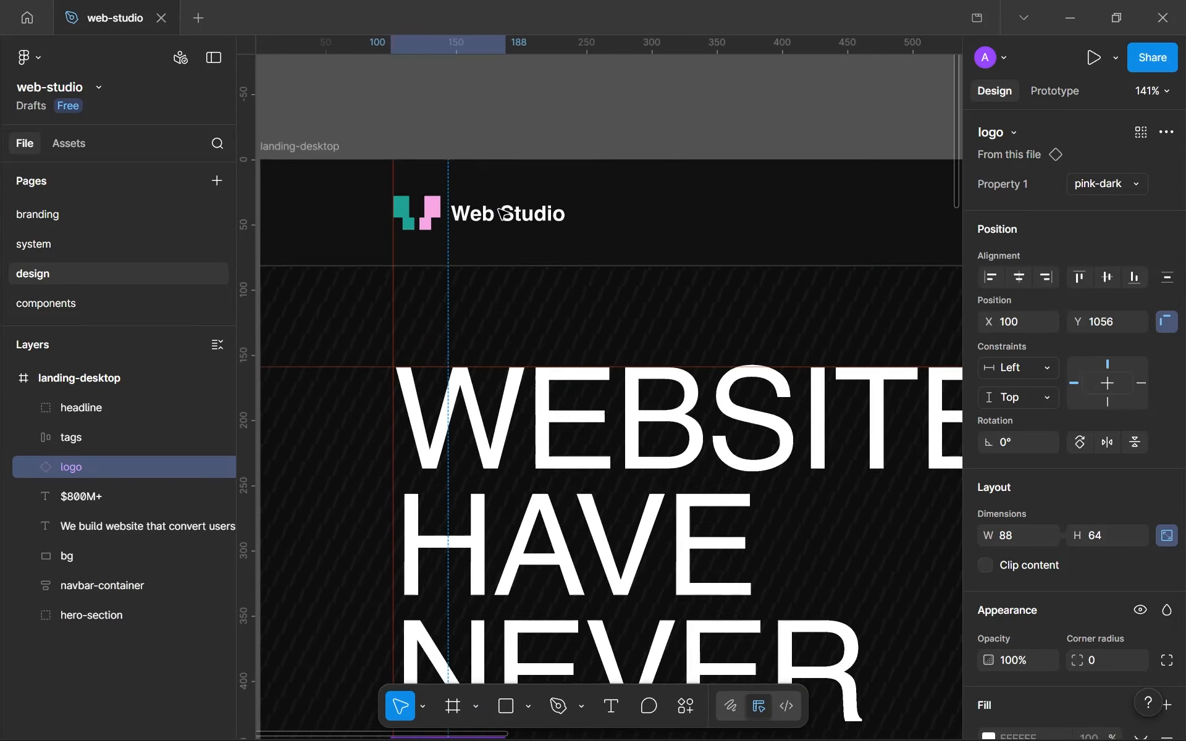
{"action": "scroll", "coordinate": [501, 213], "scroll_direction": "down", "scroll_amount": 4}
{"action": "scroll", "coordinate": [502, 213], "scroll_direction": "down", "scroll_amount": 10}
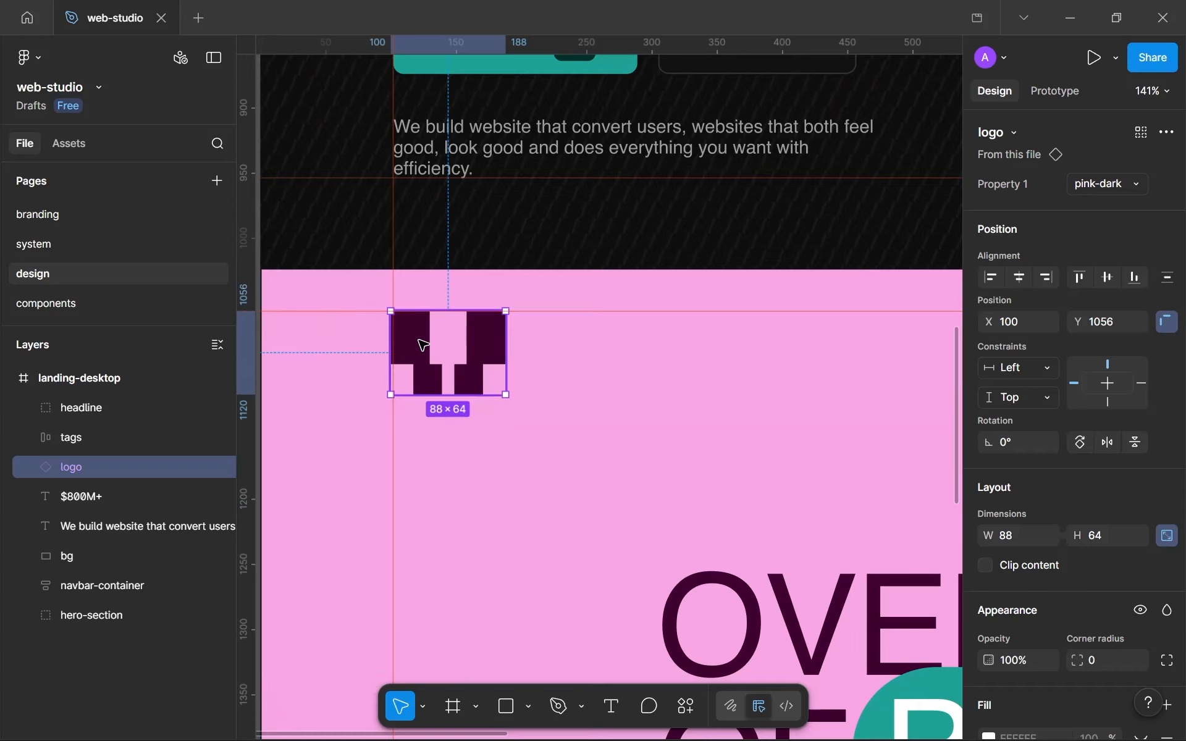
Step: Snap the logo's left edge to the left margin guide at X 102, keeping Y 1056, and deselect it
{"action": "left_click_drag", "start_coordinate": [425, 348], "coordinate": [426, 348]}
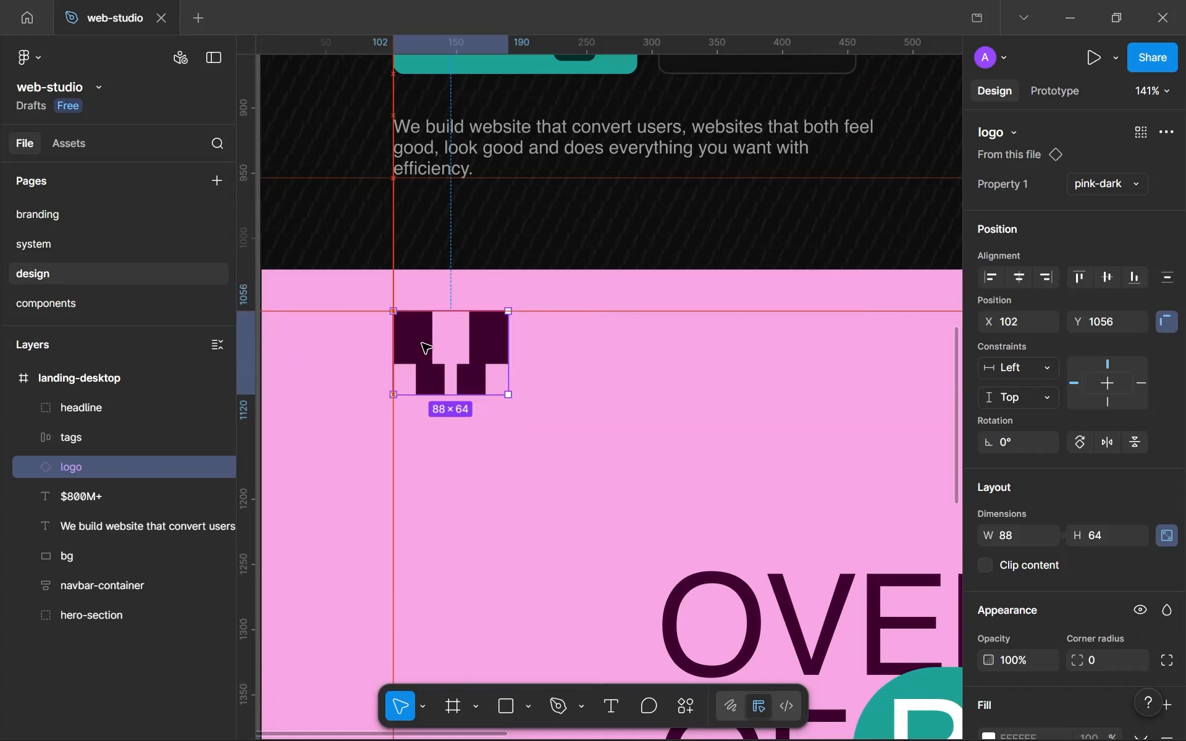
{"action": "mouse_move", "coordinate": [426, 348]}
{"action": "left_mouse_down"}
{"action": "mouse_move", "coordinate": [426, 362]}
{"action": "mouse_move", "coordinate": [426, 348]}
{"action": "left_mouse_up"}
{"action": "left_click", "coordinate": [549, 350]}
Step: Inspect the spacing and alignment of the hero buttons, paragraph and pink-section logo against the margin guides across both sections
{"action": "scroll", "coordinate": [543, 346], "scroll_direction": "down", "scroll_amount": 5}
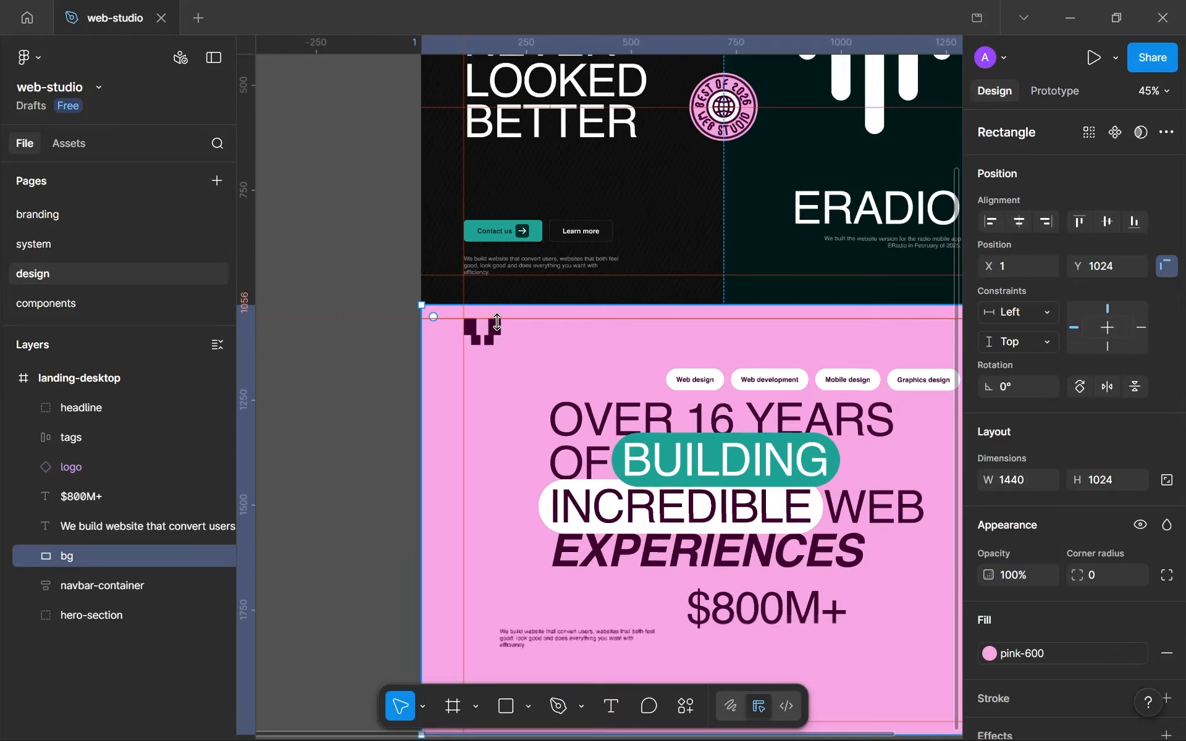
{"action": "scroll", "coordinate": [803, 507], "scroll_direction": "up", "scroll_amount": 3}
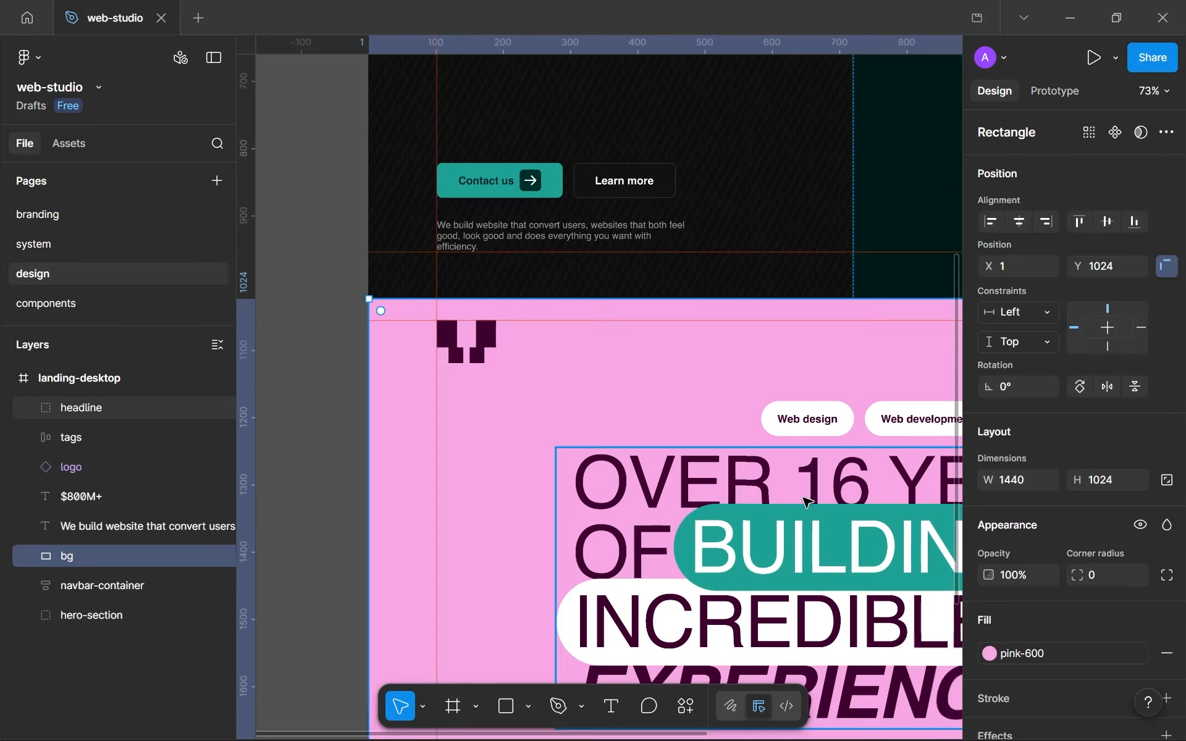
{"action": "scroll", "coordinate": [514, 192], "scroll_direction": "up", "scroll_amount": 9}
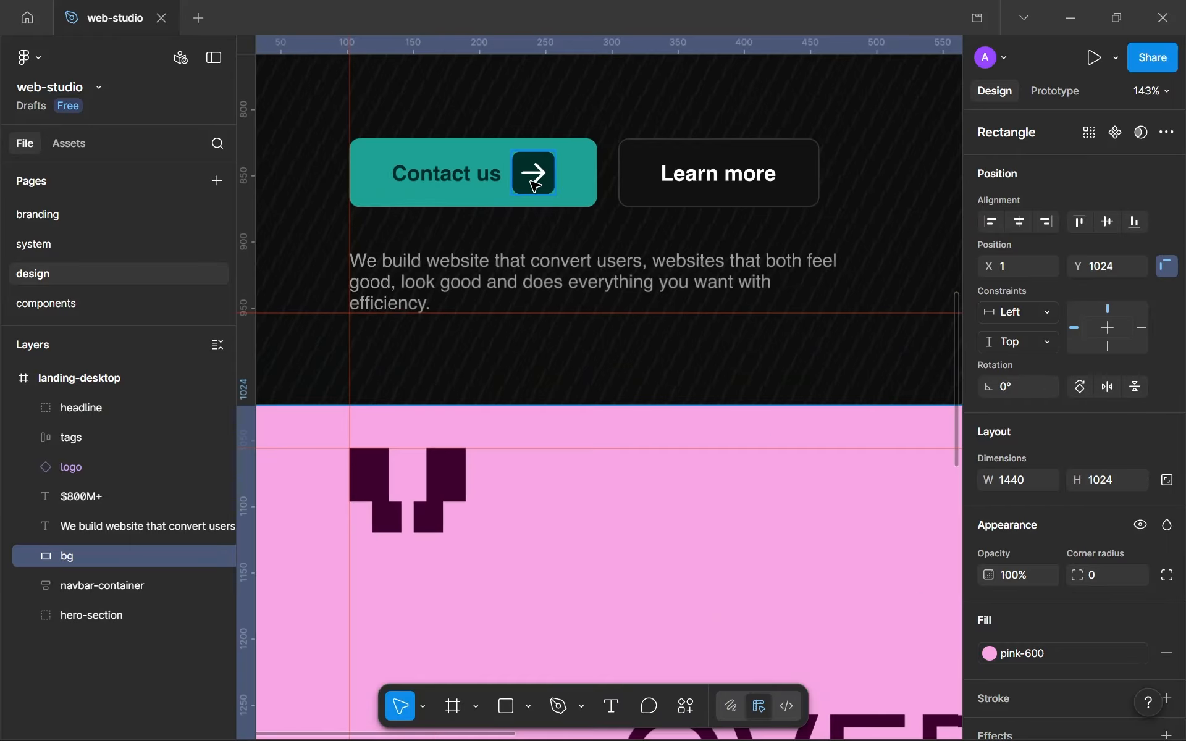
{"action": "scroll", "coordinate": [486, 220], "scroll_direction": "down", "scroll_amount": 10}
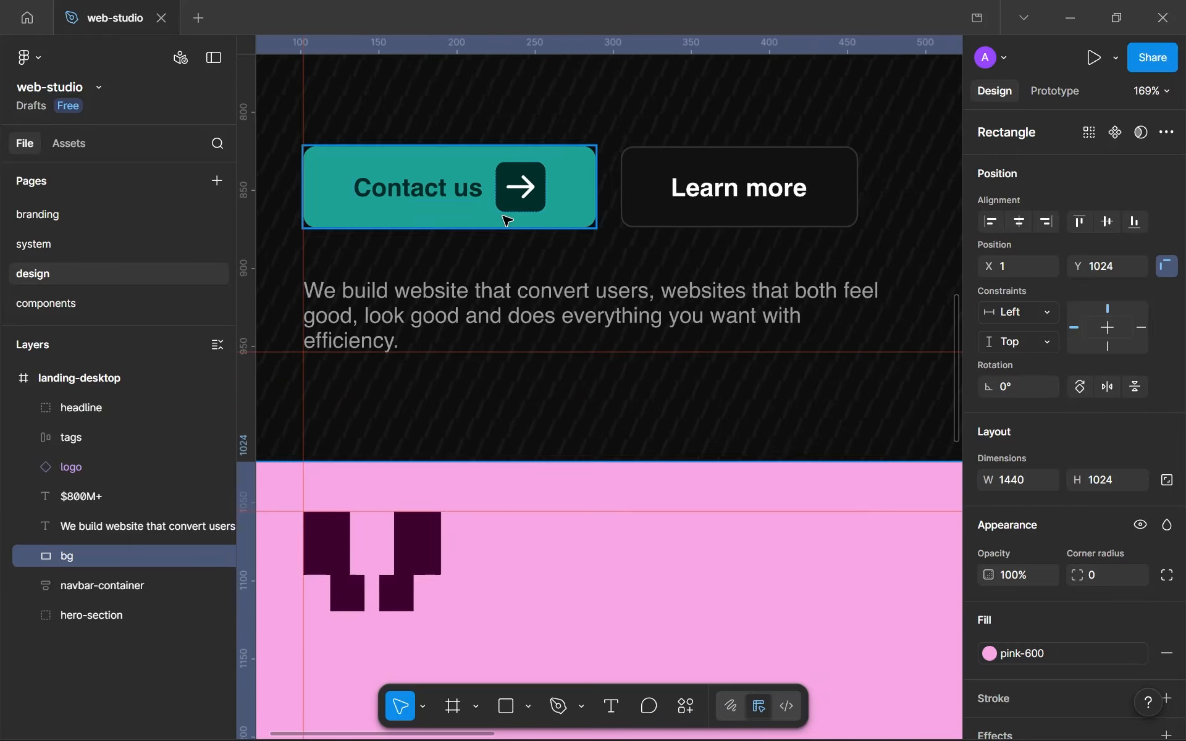
{"action": "scroll", "coordinate": [540, 320], "scroll_direction": "down", "scroll_amount": 4}
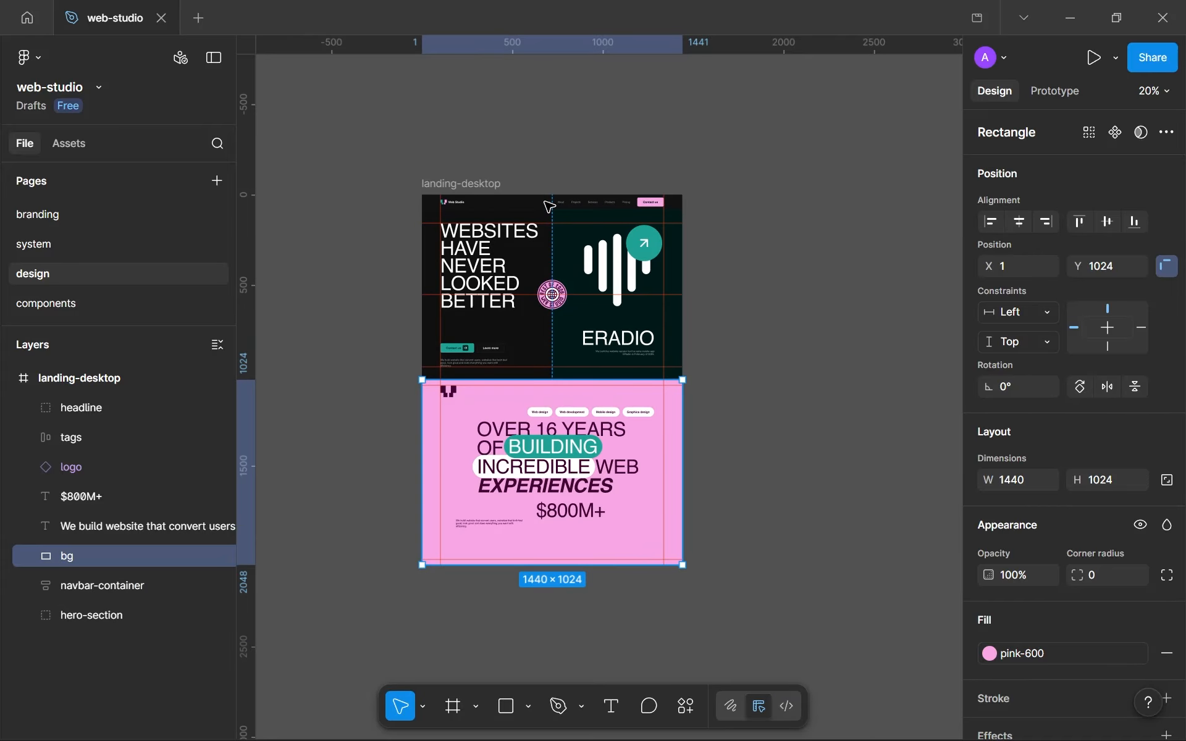
{"action": "scroll", "coordinate": [513, 269], "scroll_direction": "up", "scroll_amount": 2}
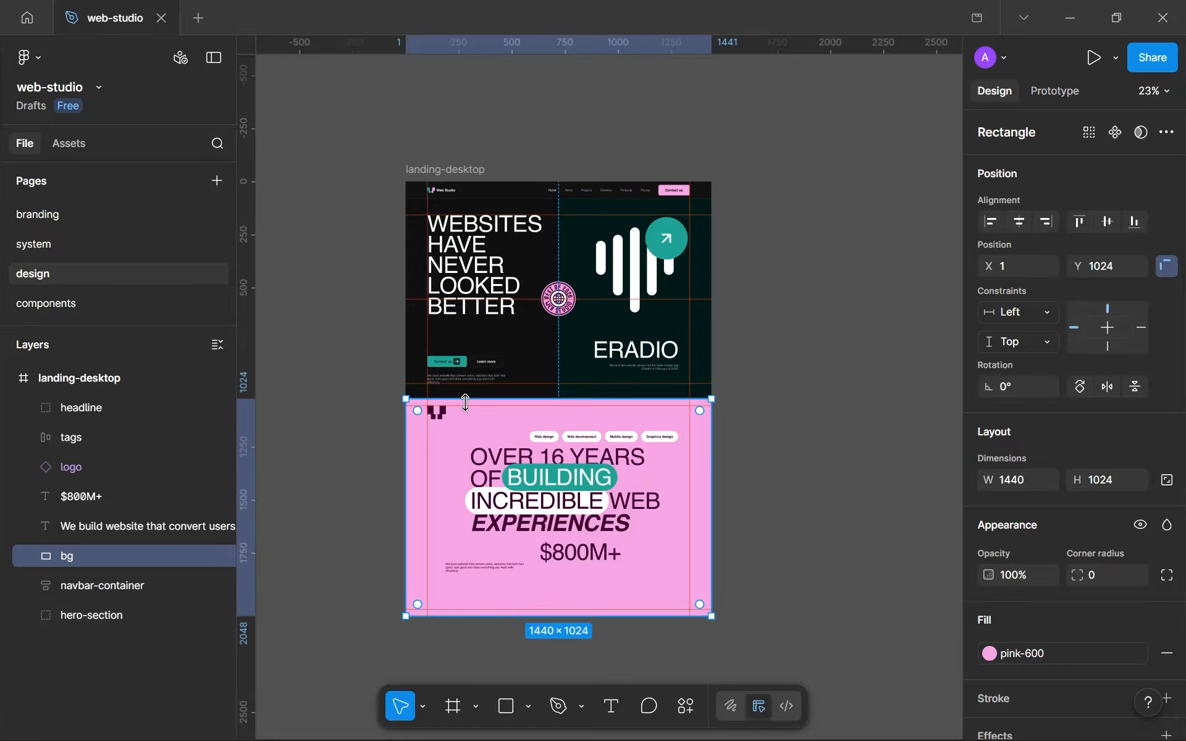
{"action": "scroll", "coordinate": [464, 402], "scroll_direction": "up", "scroll_amount": 6}
{"action": "scroll", "coordinate": [552, 370], "scroll_direction": "down", "scroll_amount": 2}
{"action": "scroll", "coordinate": [550, 370], "scroll_direction": "up", "scroll_amount": 5}
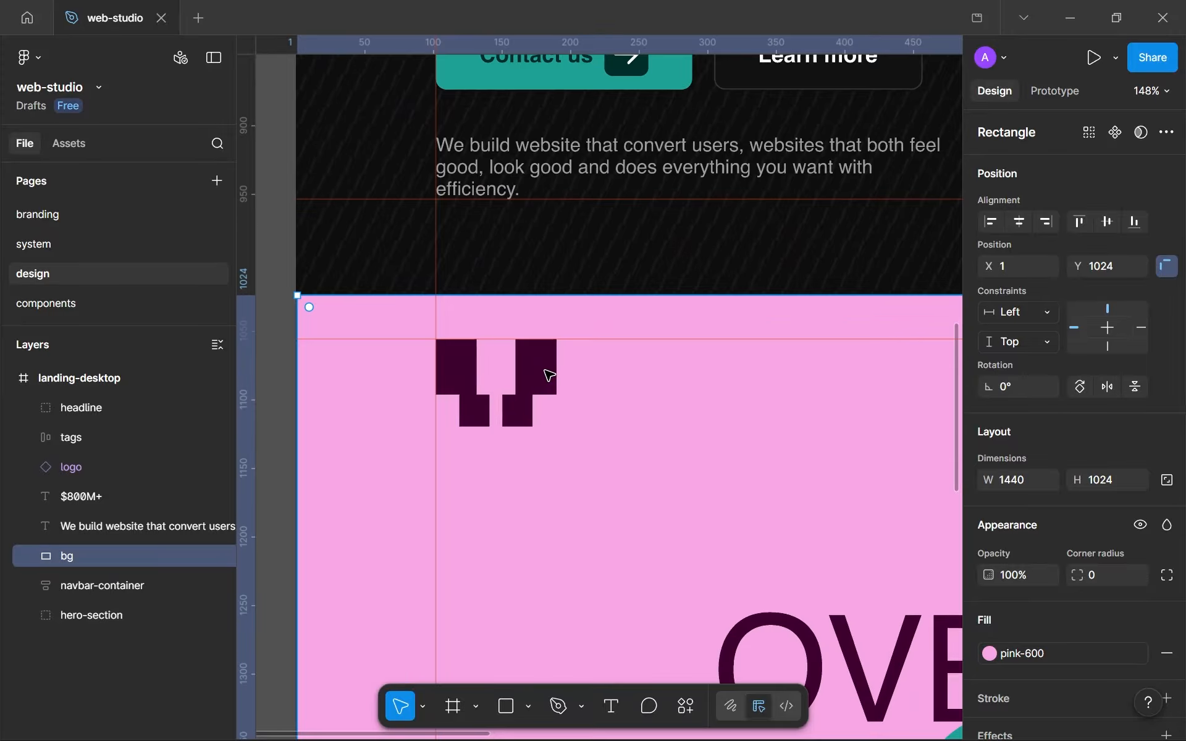
{"action": "left_click", "coordinate": [552, 372]}
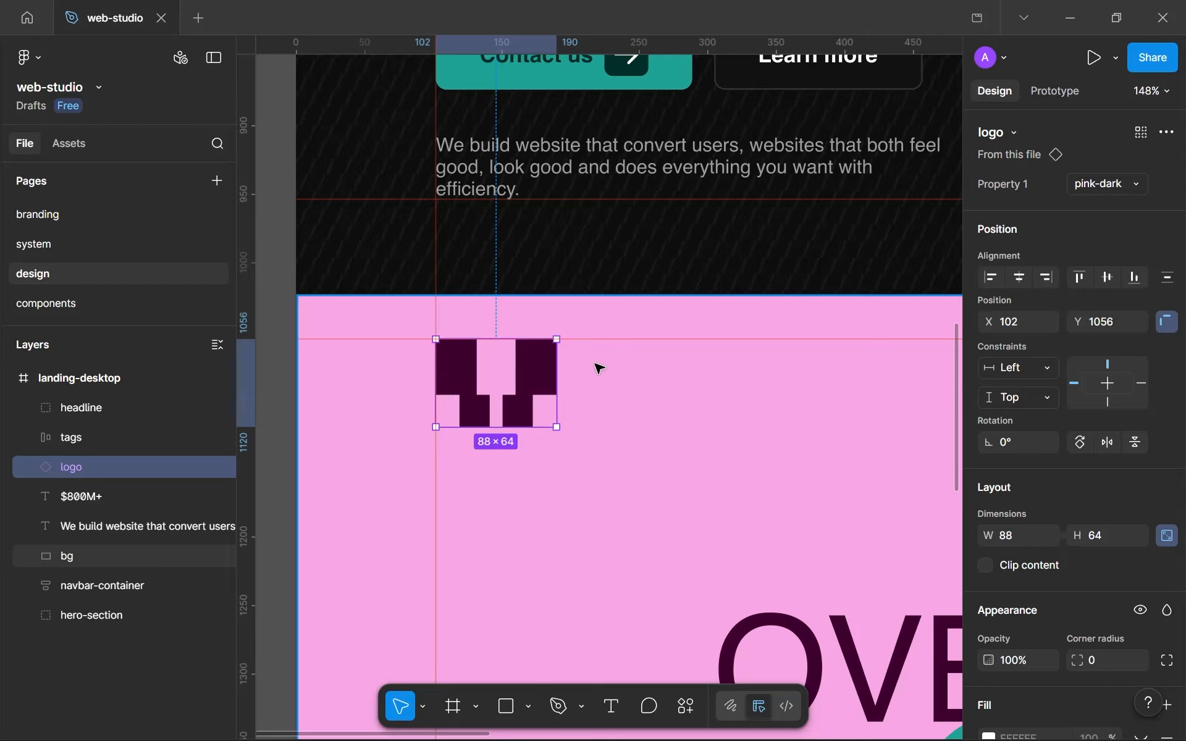
{"action": "scroll", "coordinate": [596, 365], "scroll_direction": "down", "scroll_amount": 7}
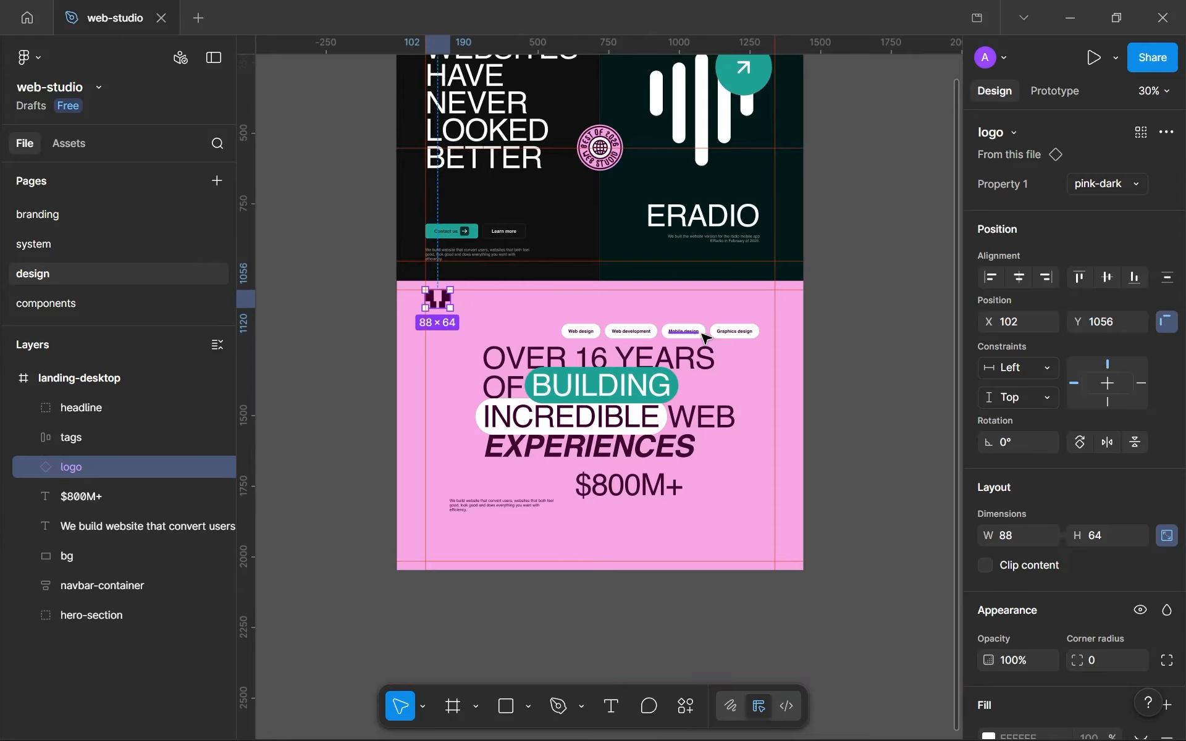
Step: Move the tags row to the pink section's upper guide and right margin guide, at X 638, Y 1056
{"action": "scroll", "coordinate": [729, 331], "scroll_direction": "up", "scroll_amount": 5}
{"action": "left_click", "coordinate": [725, 330]}
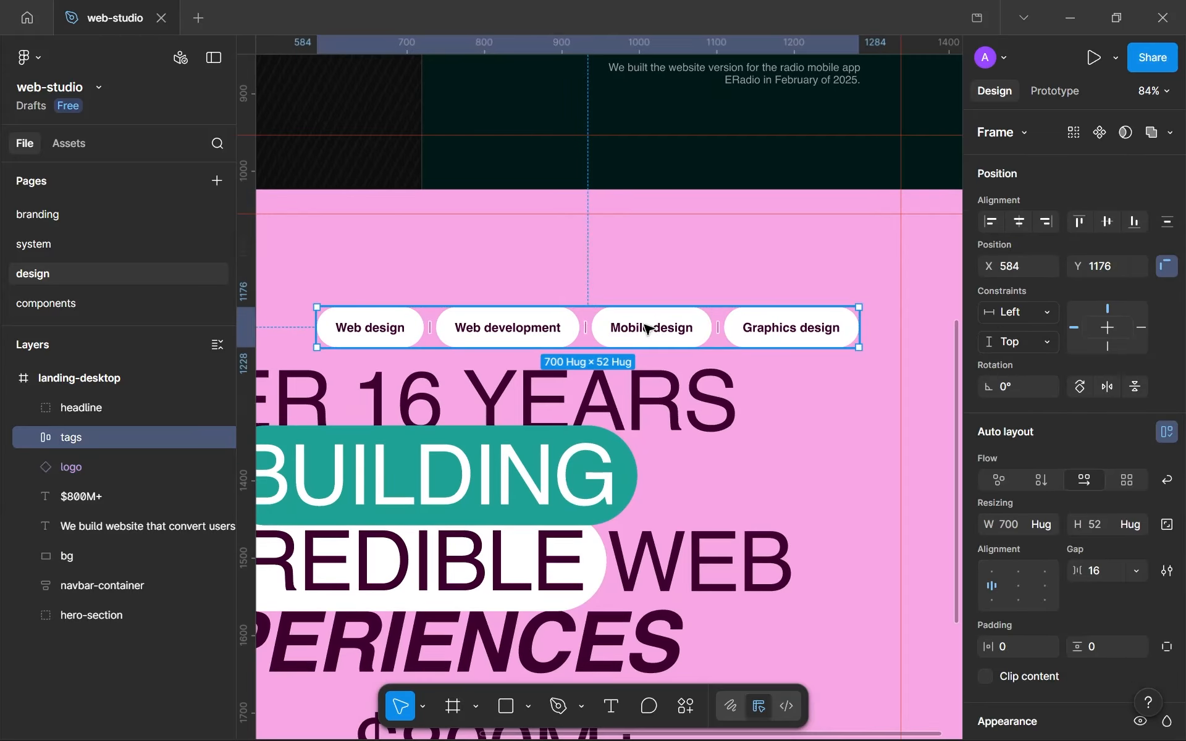
{"action": "left_click_drag", "start_coordinate": [633, 334], "coordinate": [648, 251]}
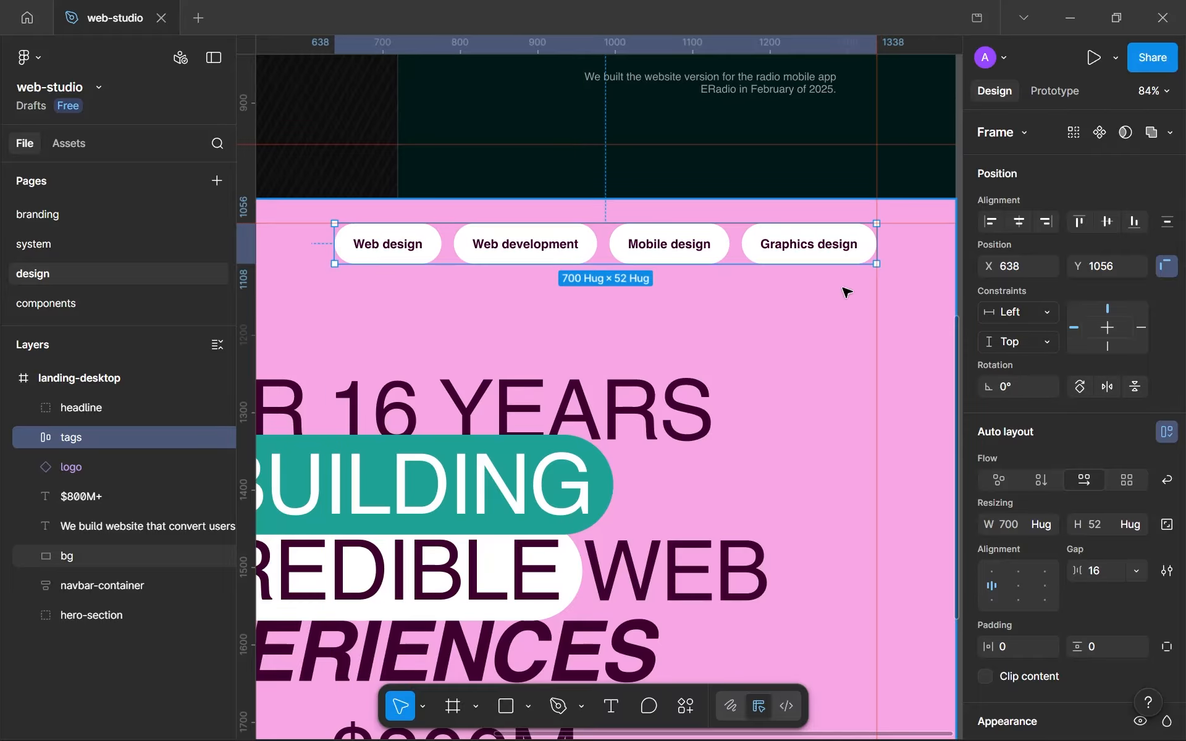
{"action": "scroll", "coordinate": [913, 264], "scroll_direction": "down", "scroll_amount": 4}
{"action": "scroll", "coordinate": [906, 274], "scroll_direction": "down", "scroll_amount": 3}
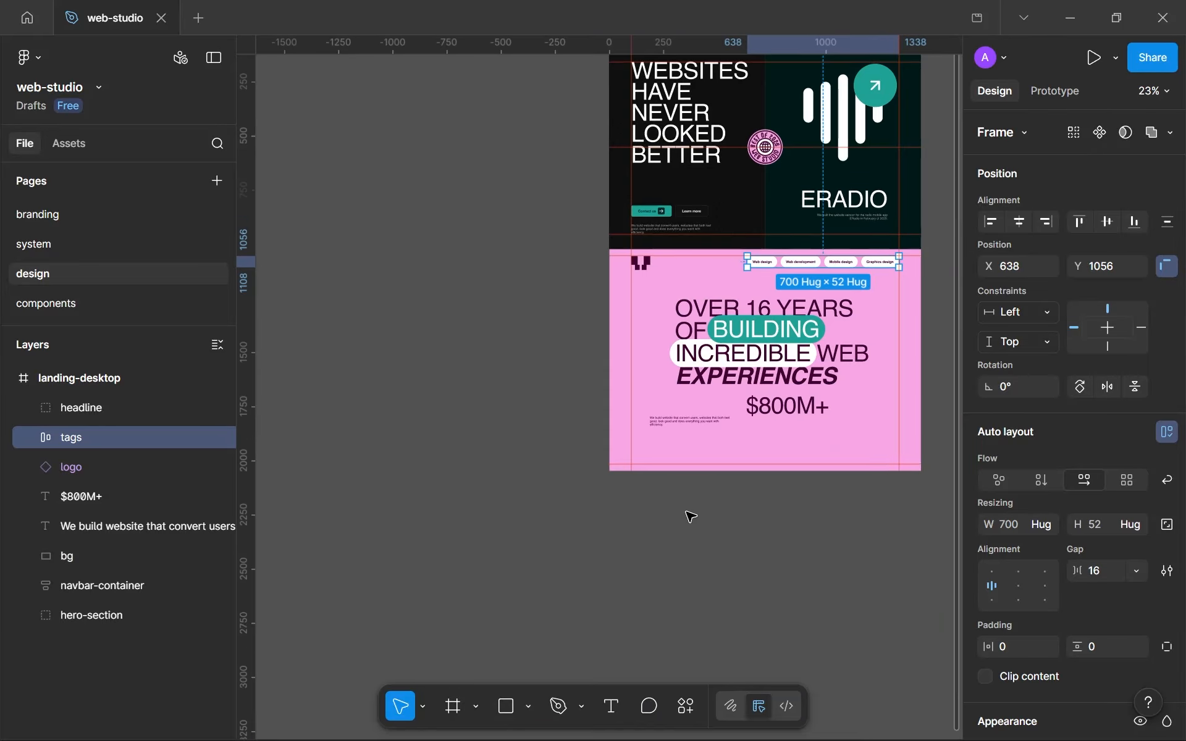
{"action": "left_click", "coordinate": [689, 515]}
Step: Wrap the pink section's logo and tags row in a vertically centred auto layout frame and name it header
{"action": "scroll", "coordinate": [801, 284], "scroll_direction": "up", "scroll_amount": 4}
{"action": "left_click", "coordinate": [827, 249]}
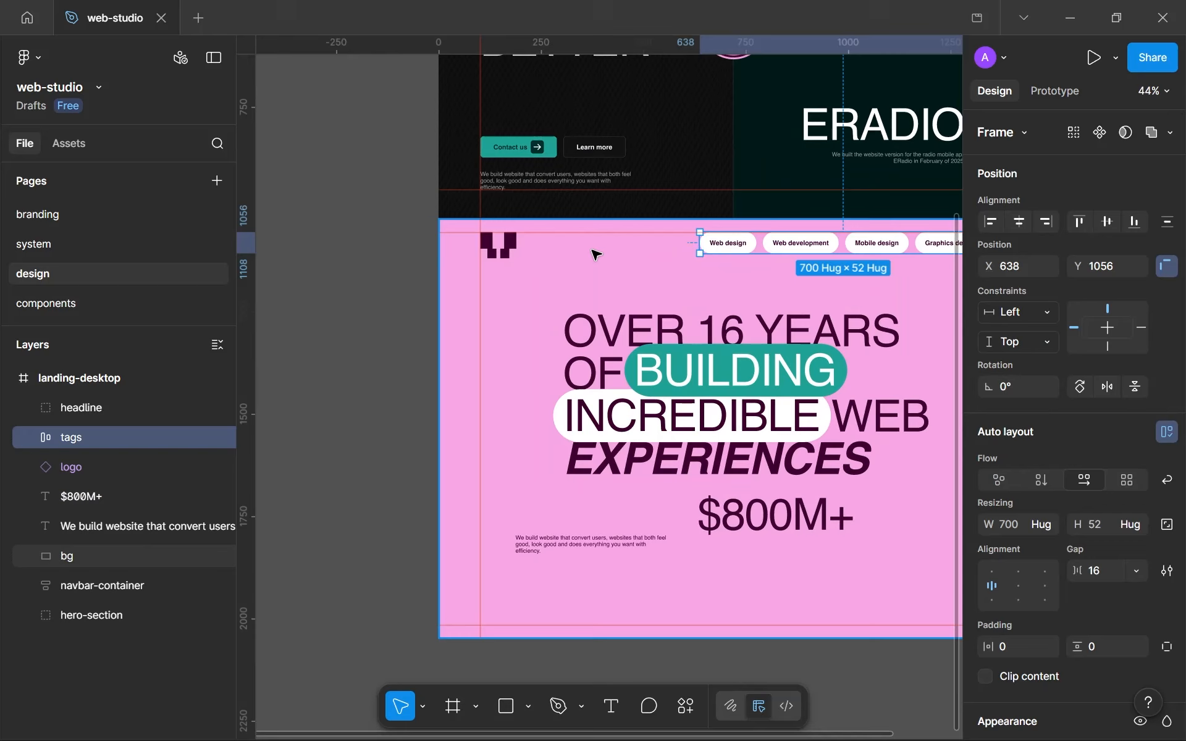
{"action": "left_click", "coordinate": [505, 247], "text": "shift"}
{"action": "key", "text": "shift+a"}
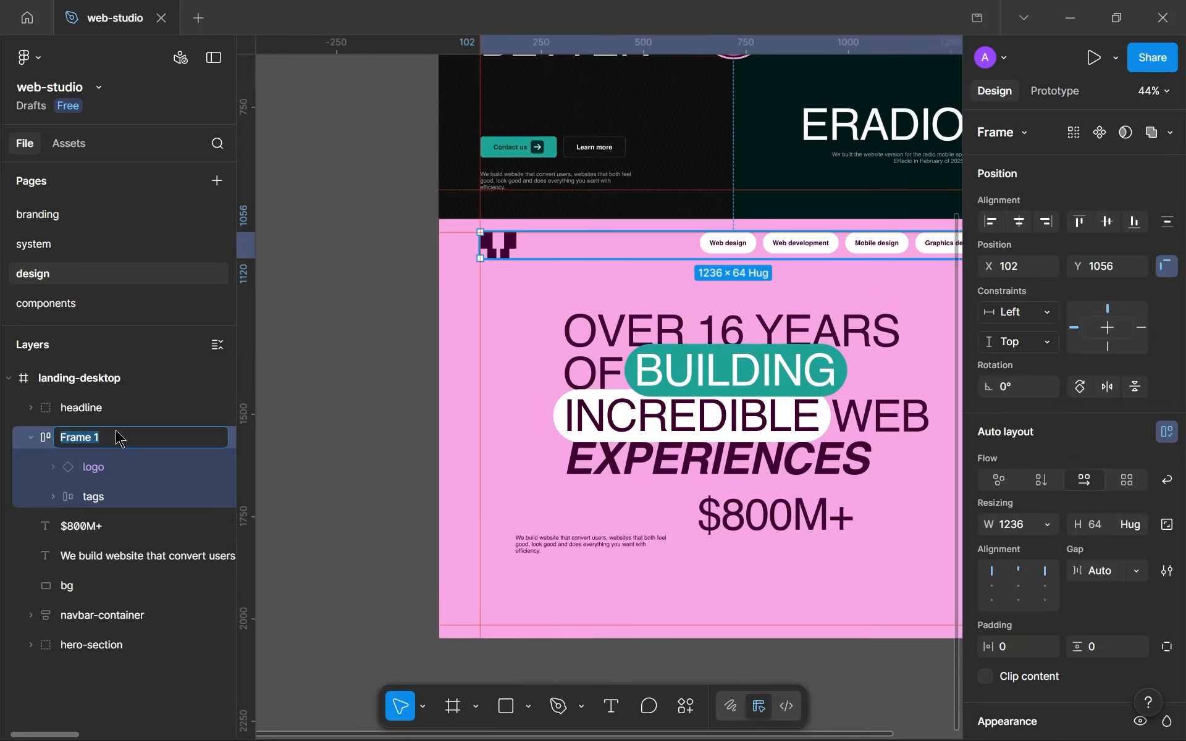
{"action": "left_click", "coordinate": [119, 438]}
{"action": "type", "text": "header"}
{"action": "key", "text": "Return"}
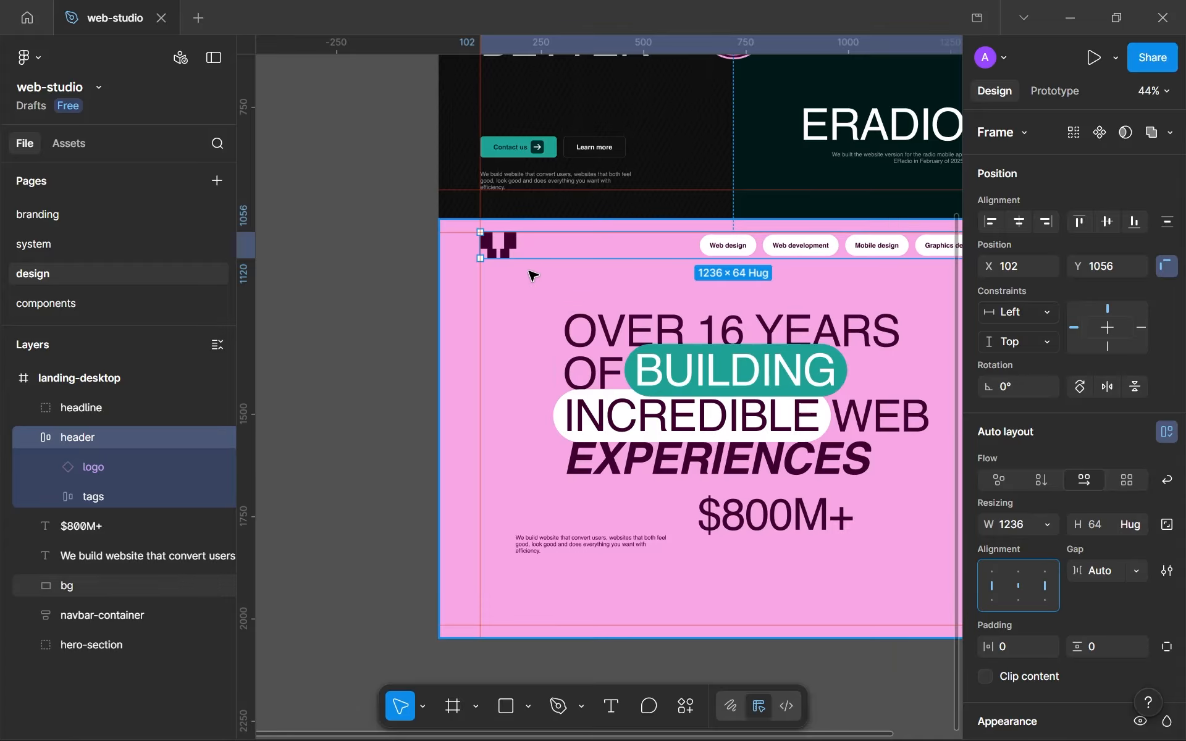
Step: Inspect how the header's logo and tags sit against the upper horizontal guide and both margin guides
{"action": "scroll", "coordinate": [532, 275], "scroll_direction": "up", "scroll_amount": 6}
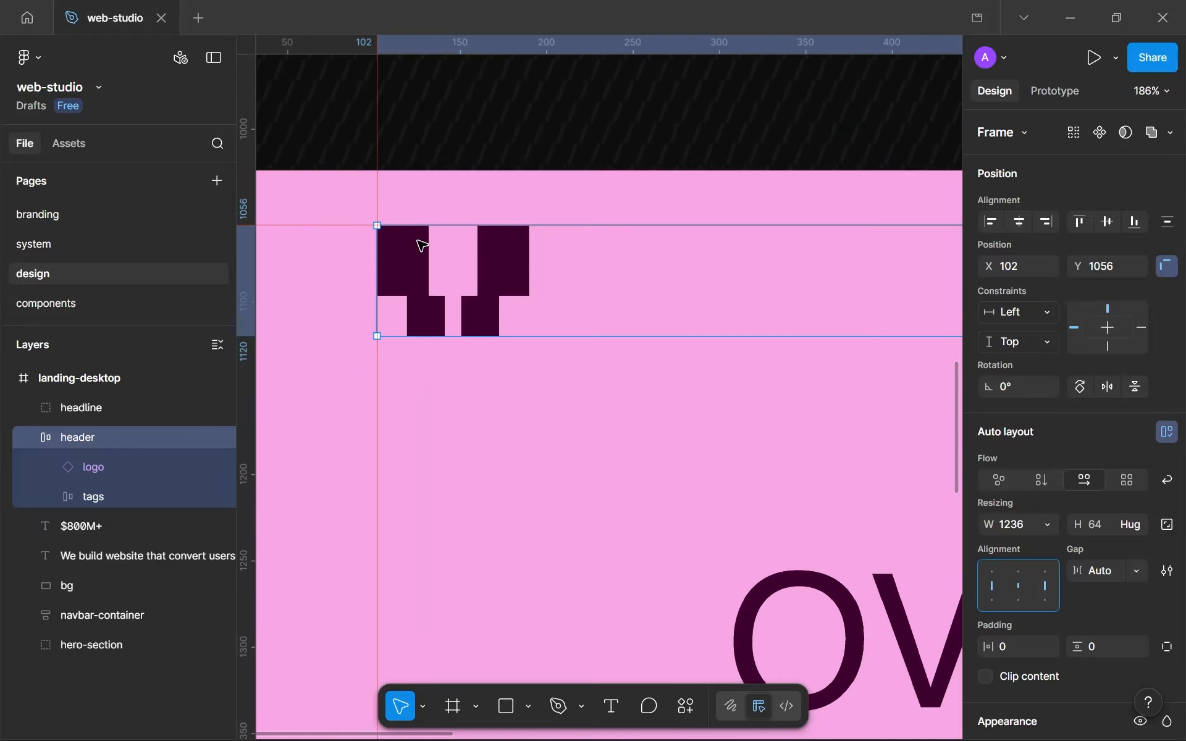
{"action": "left_click_drag", "start_coordinate": [770, 319], "coordinate": [420, 379]}
{"action": "scroll", "coordinate": [808, 369], "scroll_direction": "down", "scroll_amount": 4}
{"action": "left_click_drag", "start_coordinate": [802, 370], "coordinate": [220, 413]}
{"action": "scroll", "coordinate": [757, 374], "scroll_direction": "up", "scroll_amount": 2}
{"action": "left_click", "coordinate": [757, 453]}
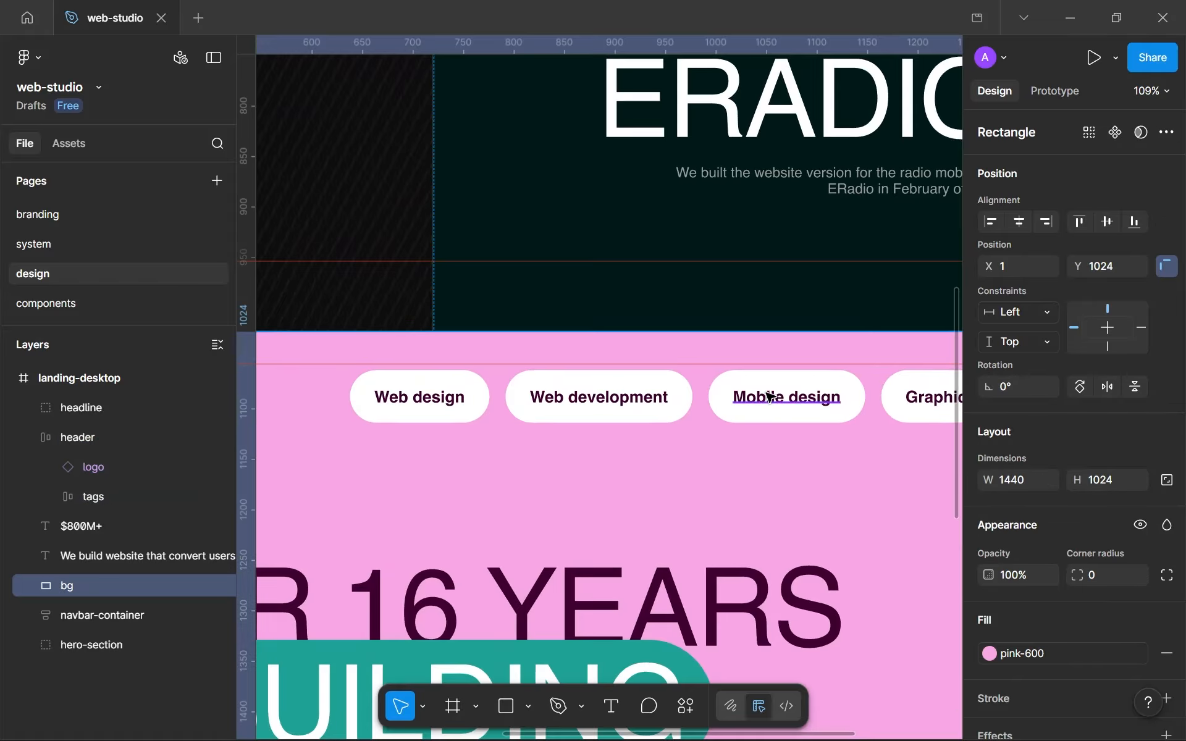
{"action": "scroll", "coordinate": [646, 371], "scroll_direction": "up", "scroll_amount": 10}
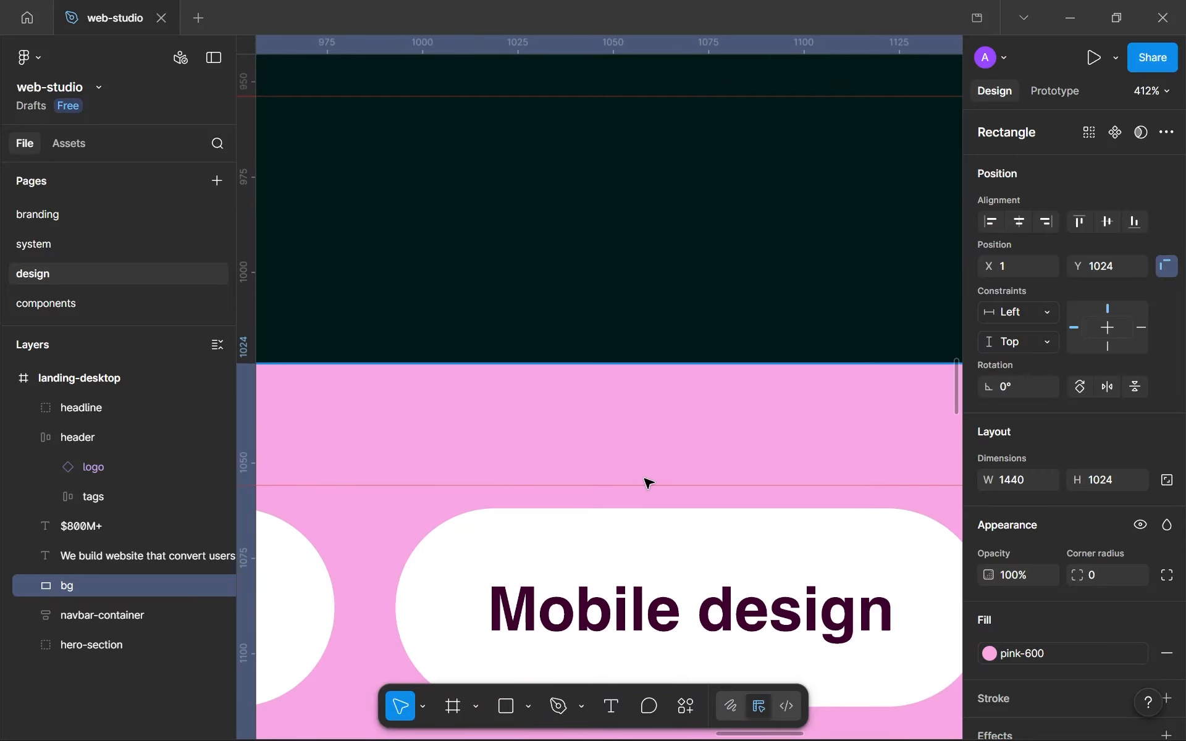
{"action": "scroll", "coordinate": [693, 539], "scroll_direction": "down", "scroll_amount": 1}
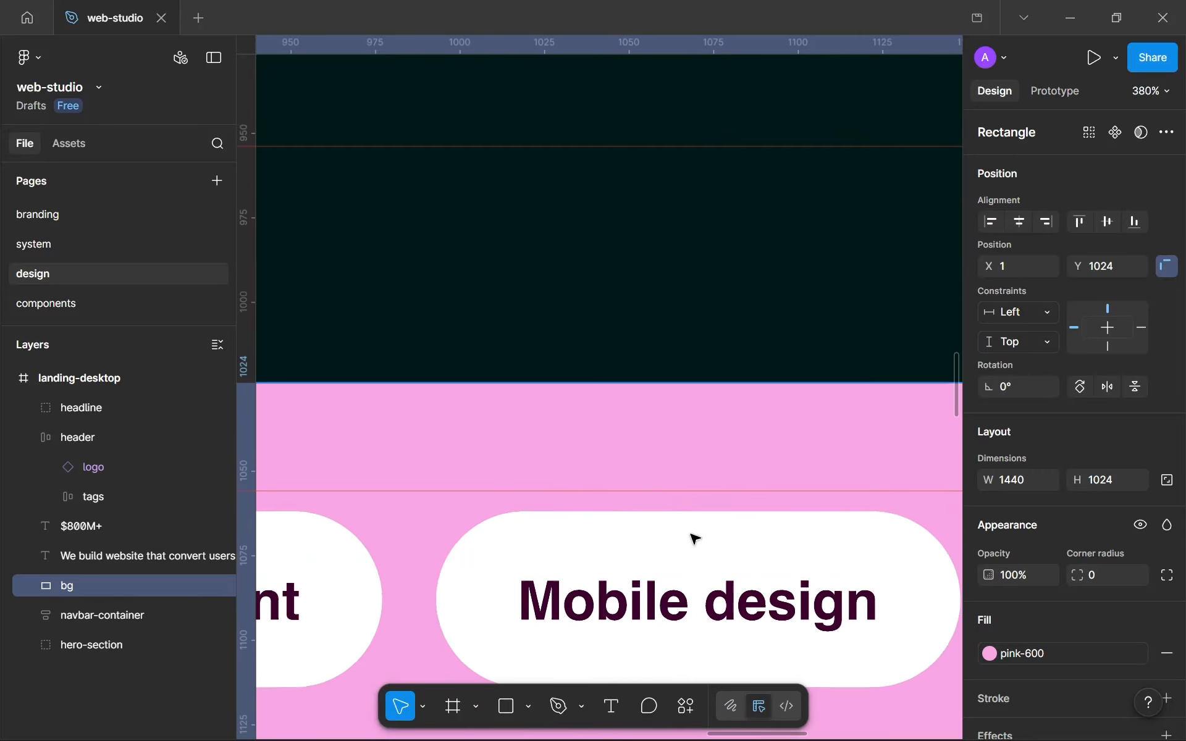
{"action": "scroll", "coordinate": [693, 539], "scroll_direction": "down", "scroll_amount": 15}
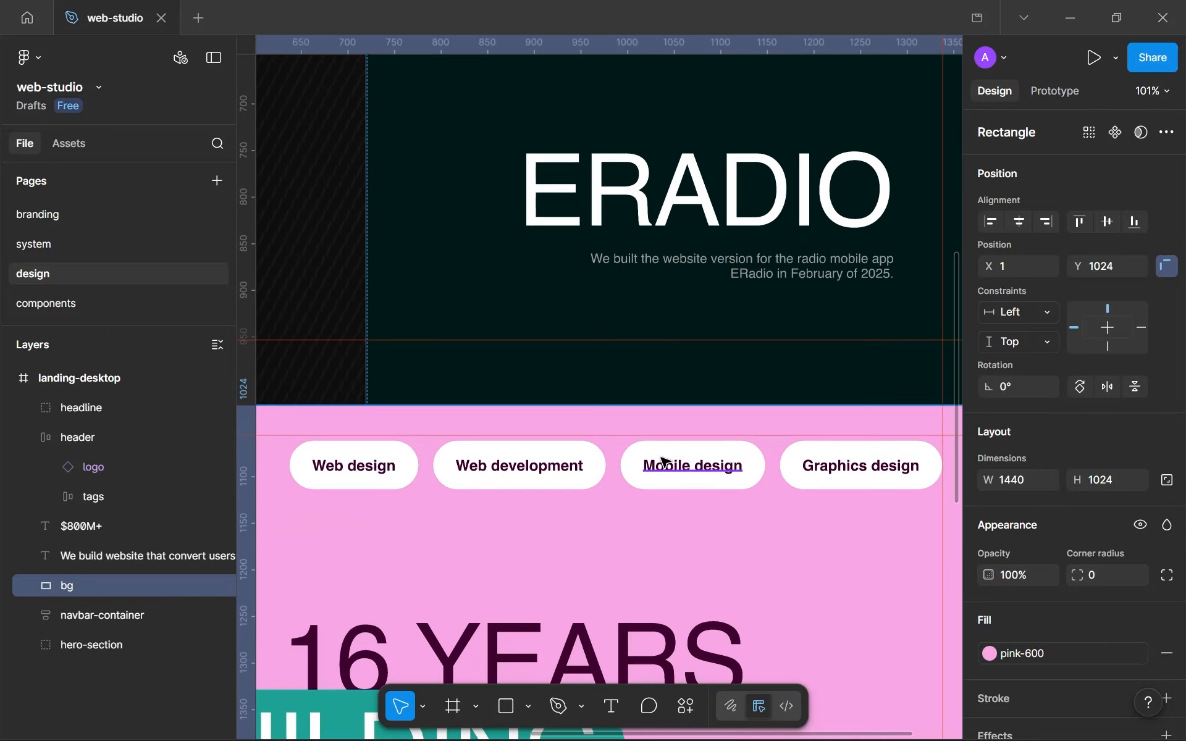
{"action": "scroll", "coordinate": [662, 460], "scroll_direction": "down", "scroll_amount": 10}
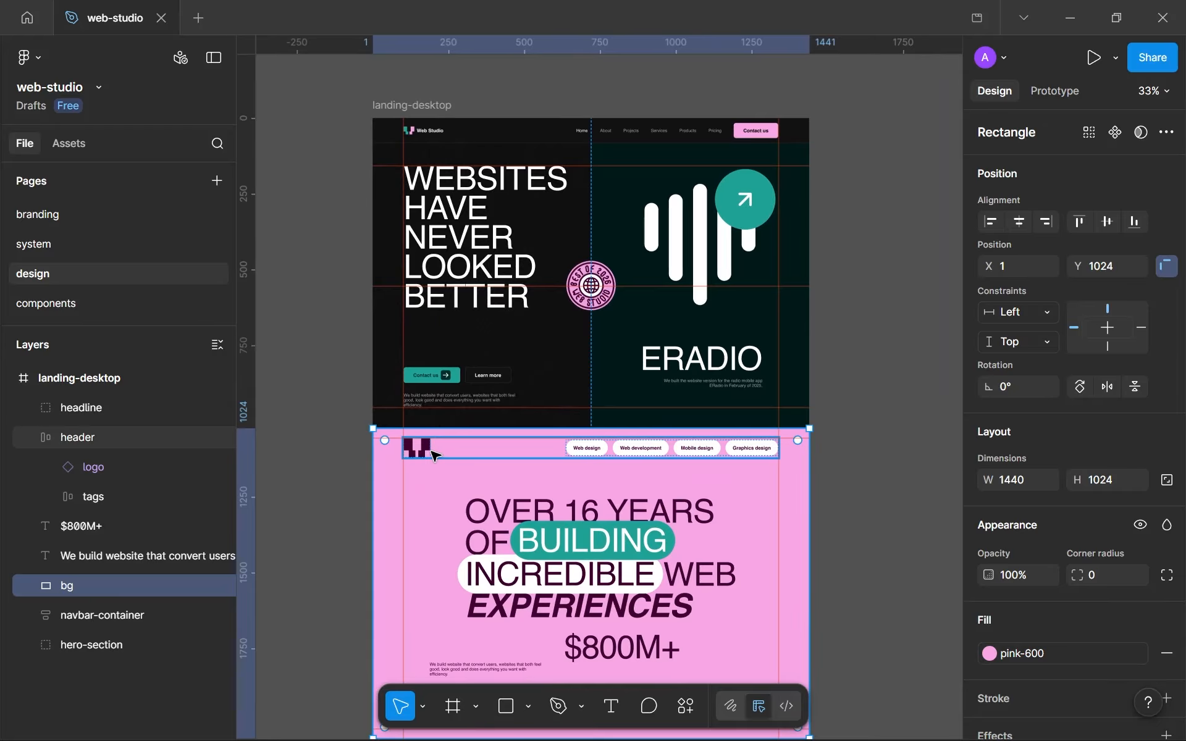
{"action": "scroll", "coordinate": [416, 456], "scroll_direction": "up", "scroll_amount": 5}
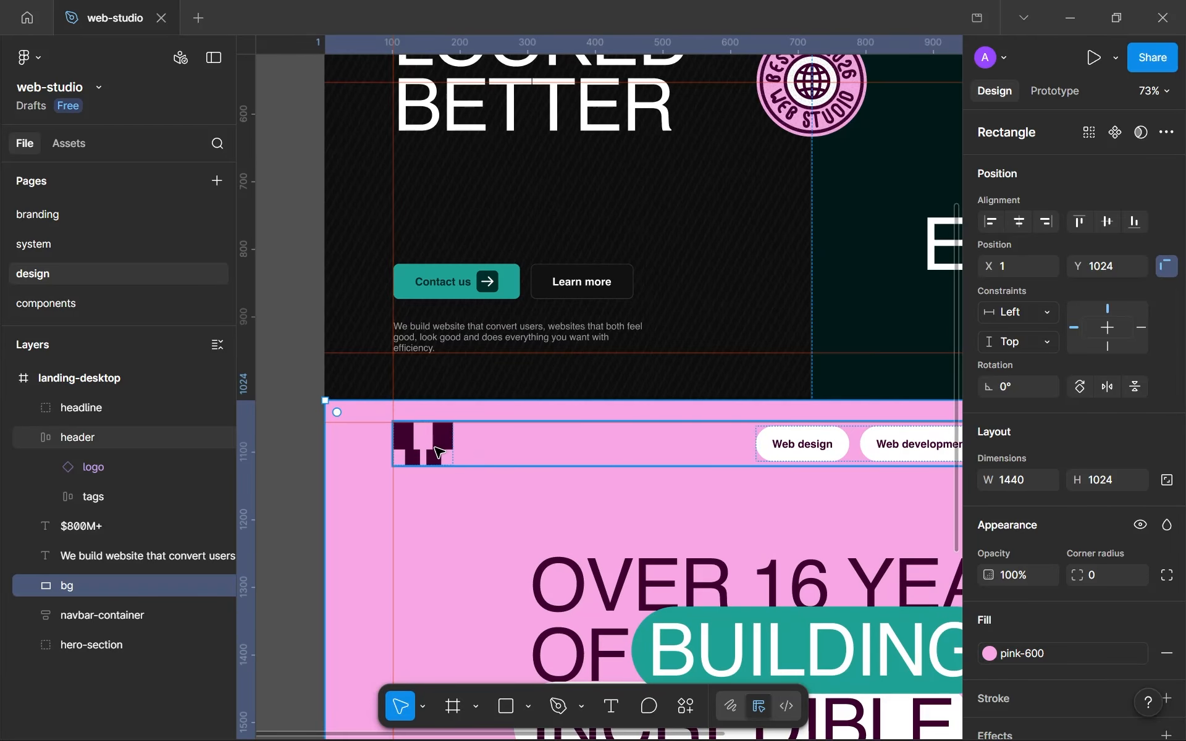
{"action": "scroll", "coordinate": [415, 438], "scroll_direction": "up", "scroll_amount": 5}
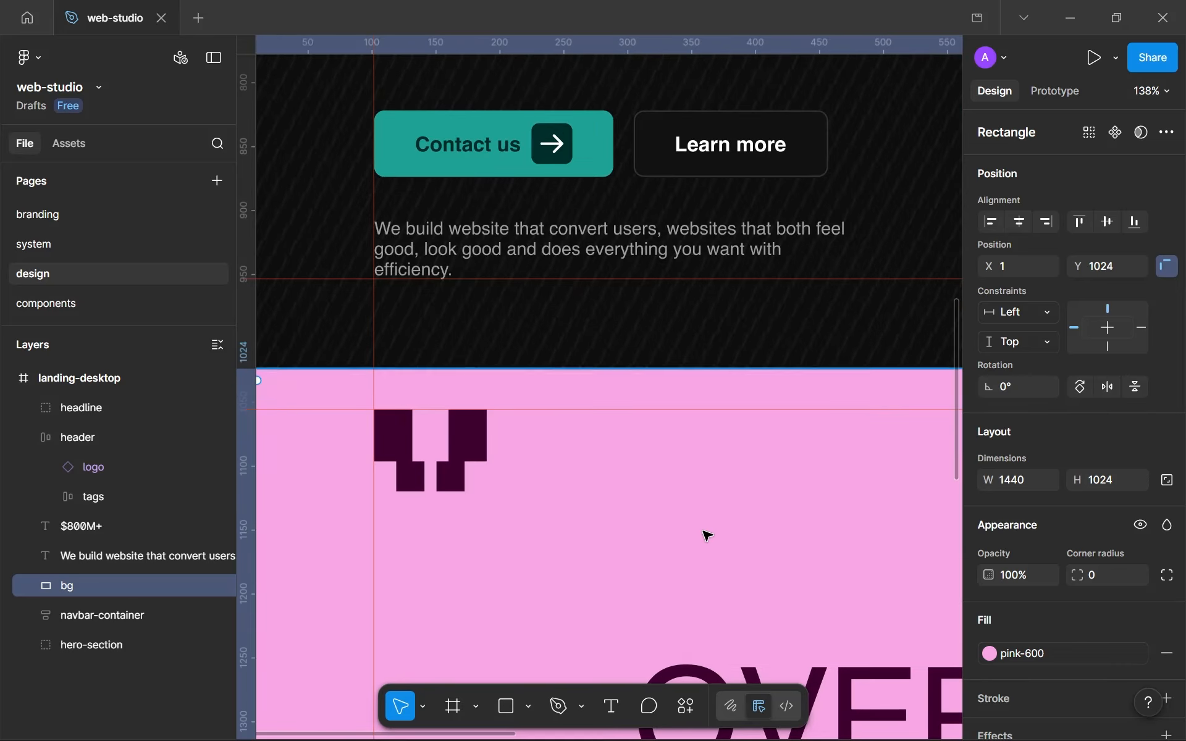
Step: Narrow the pink section's paragraph text box to about 369 px wide
{"action": "scroll", "coordinate": [704, 528], "scroll_direction": "down", "scroll_amount": 10}
{"action": "scroll", "coordinate": [758, 484], "scroll_direction": "down", "scroll_amount": 5}
{"action": "left_click_drag", "start_coordinate": [706, 571], "coordinate": [514, 530]}
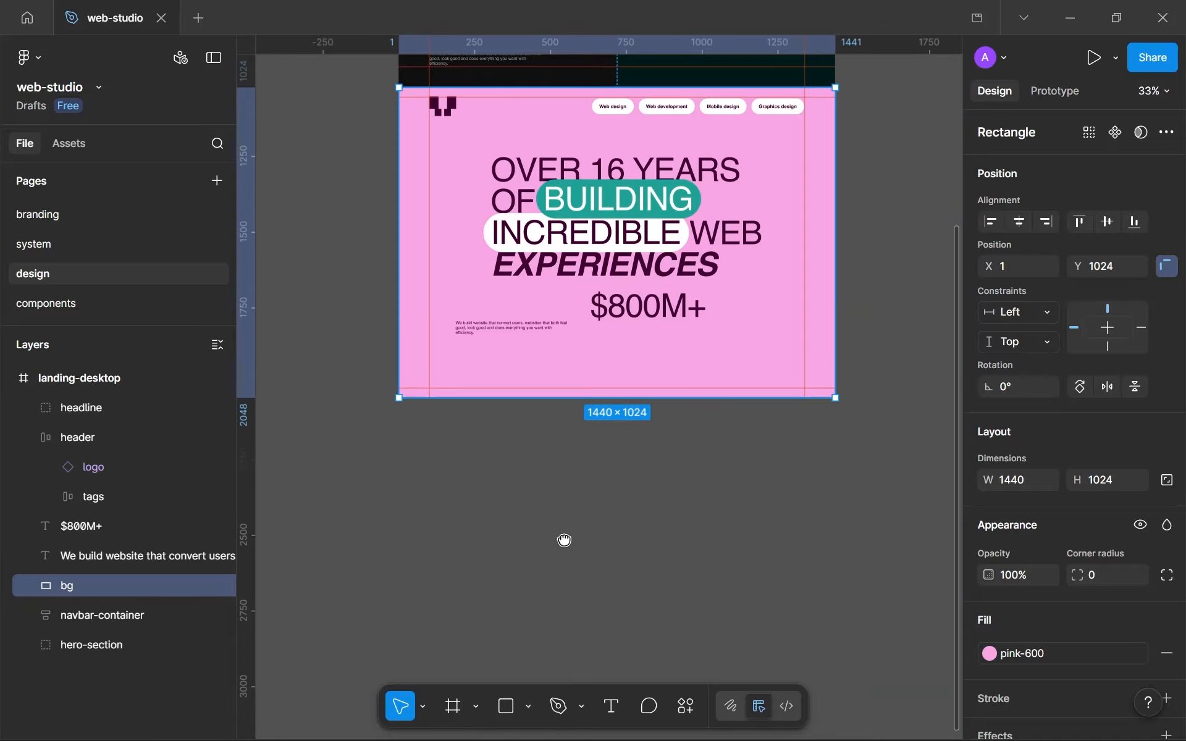
{"action": "scroll", "coordinate": [529, 349], "scroll_direction": "up", "scroll_amount": 5}
{"action": "left_click_drag", "start_coordinate": [501, 315], "coordinate": [536, 415]}
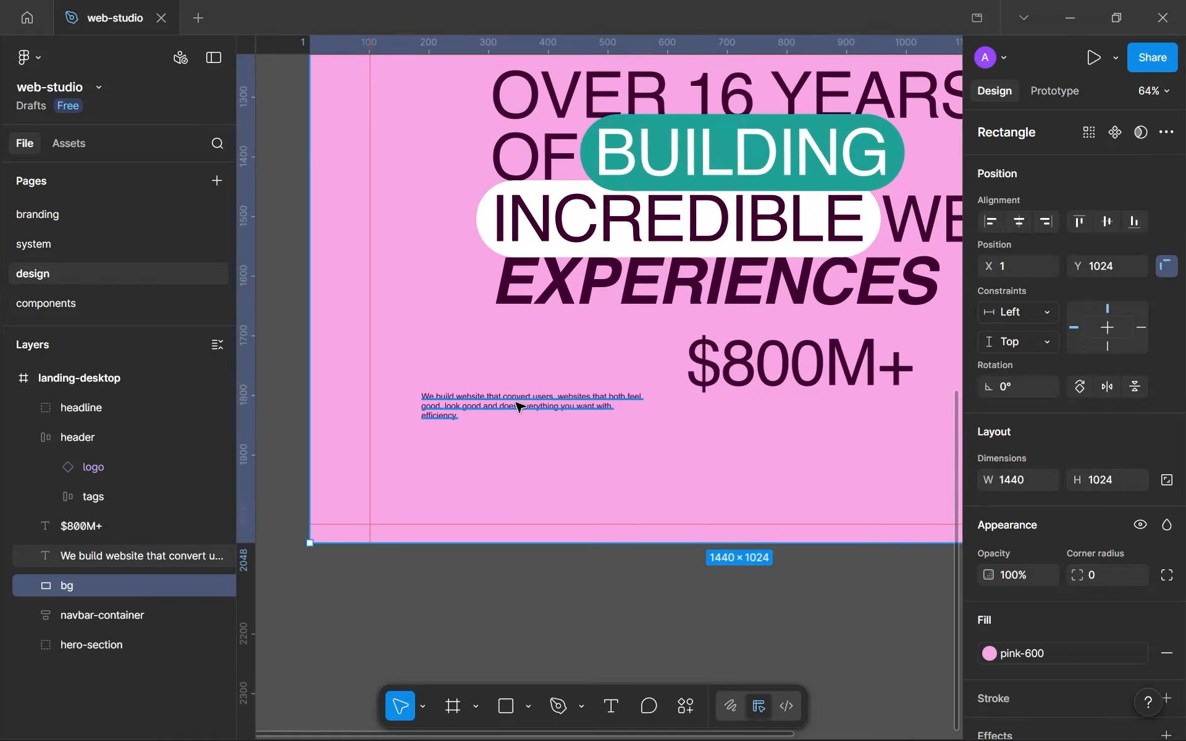
{"action": "left_click", "coordinate": [519, 407]}
{"action": "scroll", "coordinate": [494, 409], "scroll_direction": "up", "scroll_amount": 4}
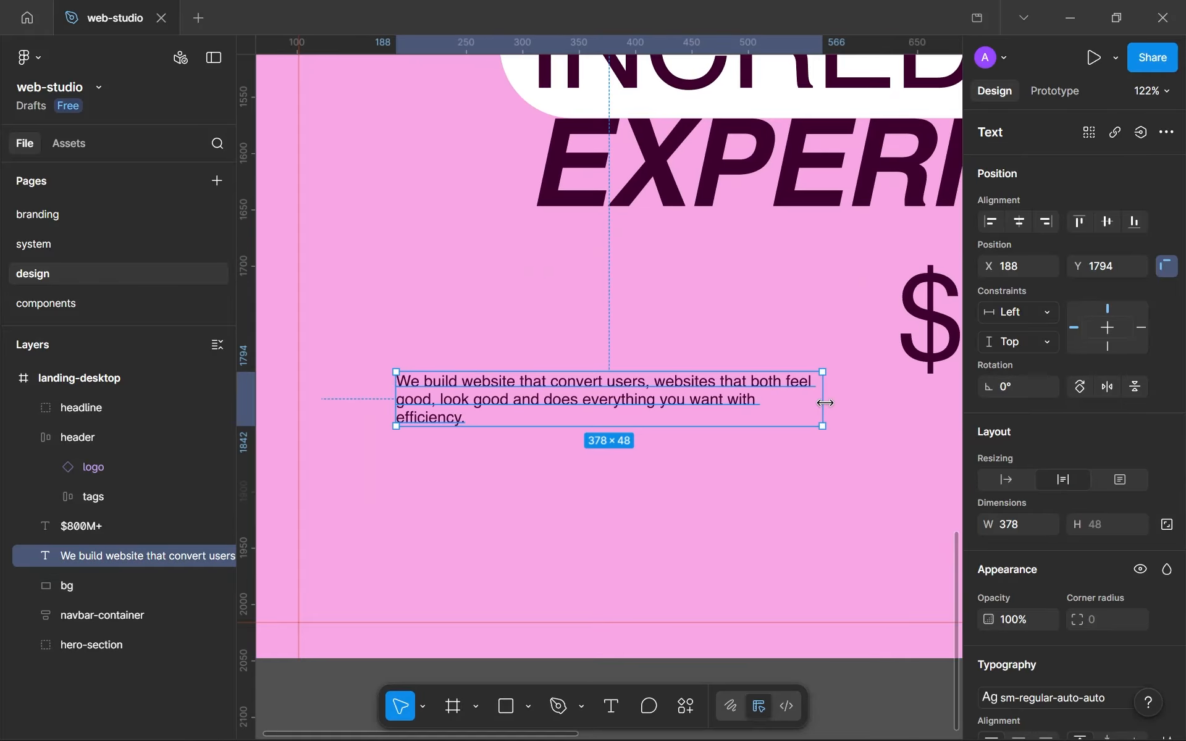
{"action": "left_click_drag", "start_coordinate": [811, 396], "coordinate": [811, 396]}
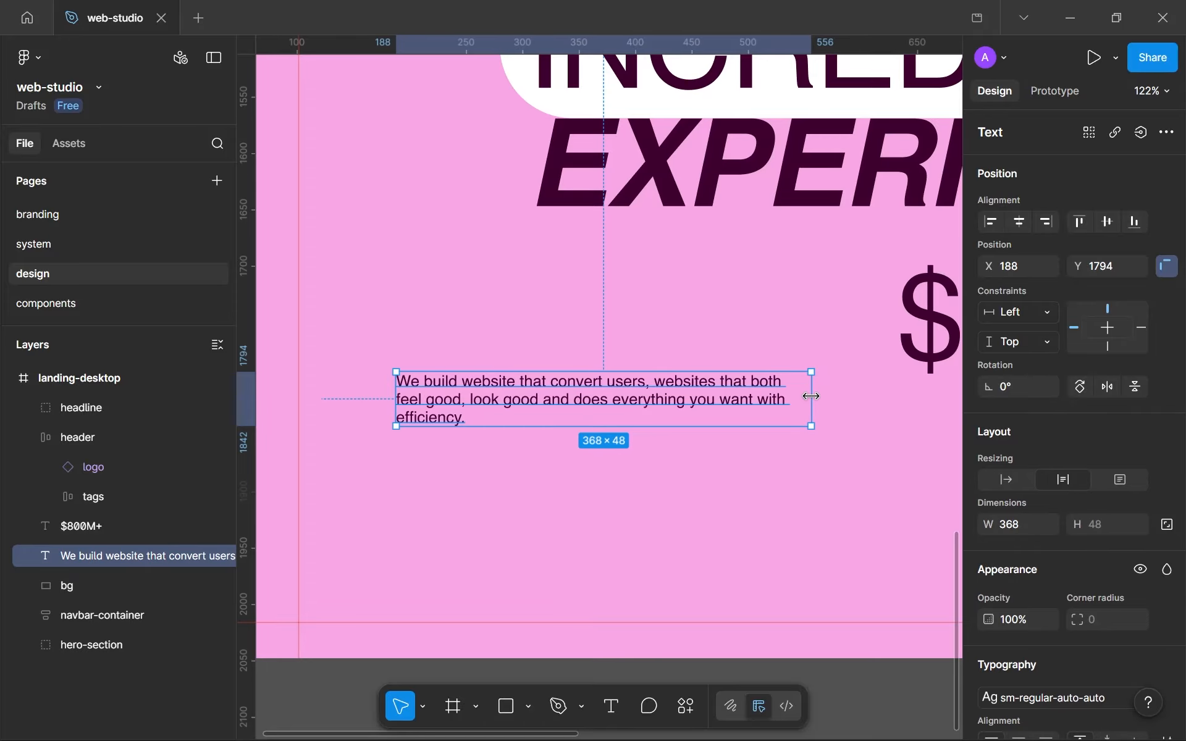
Step: Move the pink section's paragraph to where the left margin and lower guides meet, at X 102, Y 1971
{"action": "left_click_drag", "start_coordinate": [459, 402], "coordinate": [414, 453]}
{"action": "scroll", "coordinate": [414, 453], "scroll_direction": "down", "scroll_amount": 6}
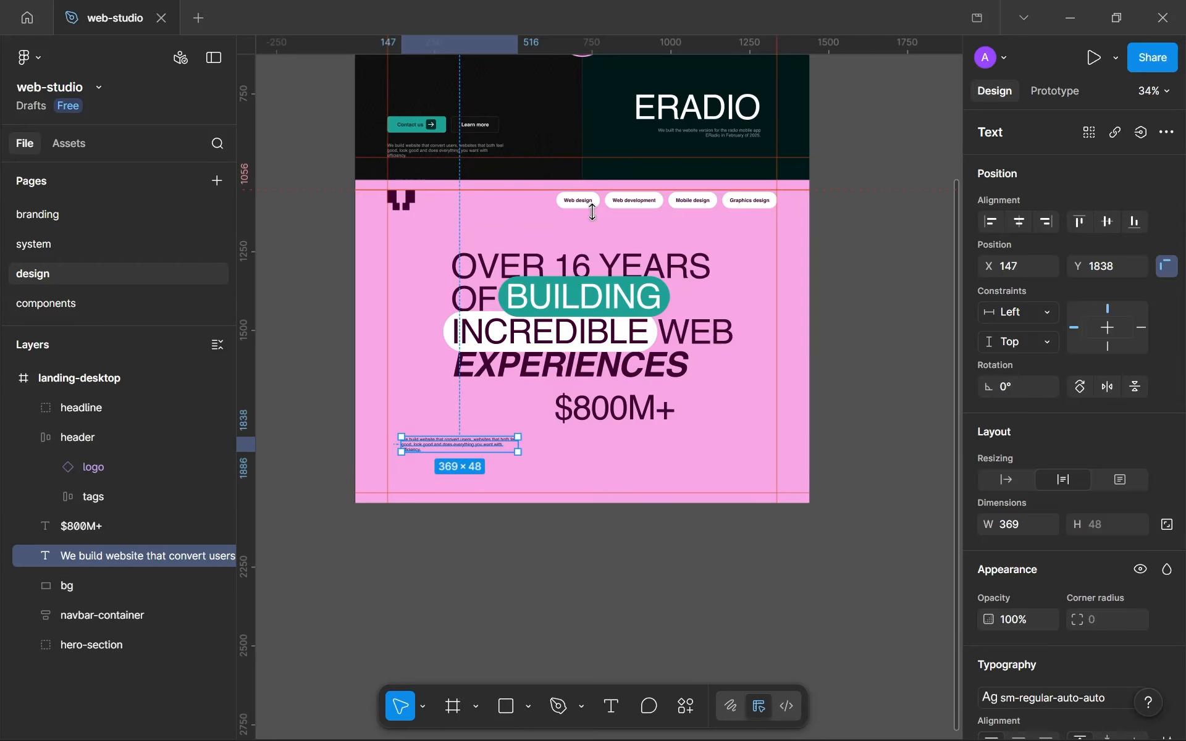
{"action": "scroll", "coordinate": [460, 474], "scroll_direction": "up", "scroll_amount": 3}
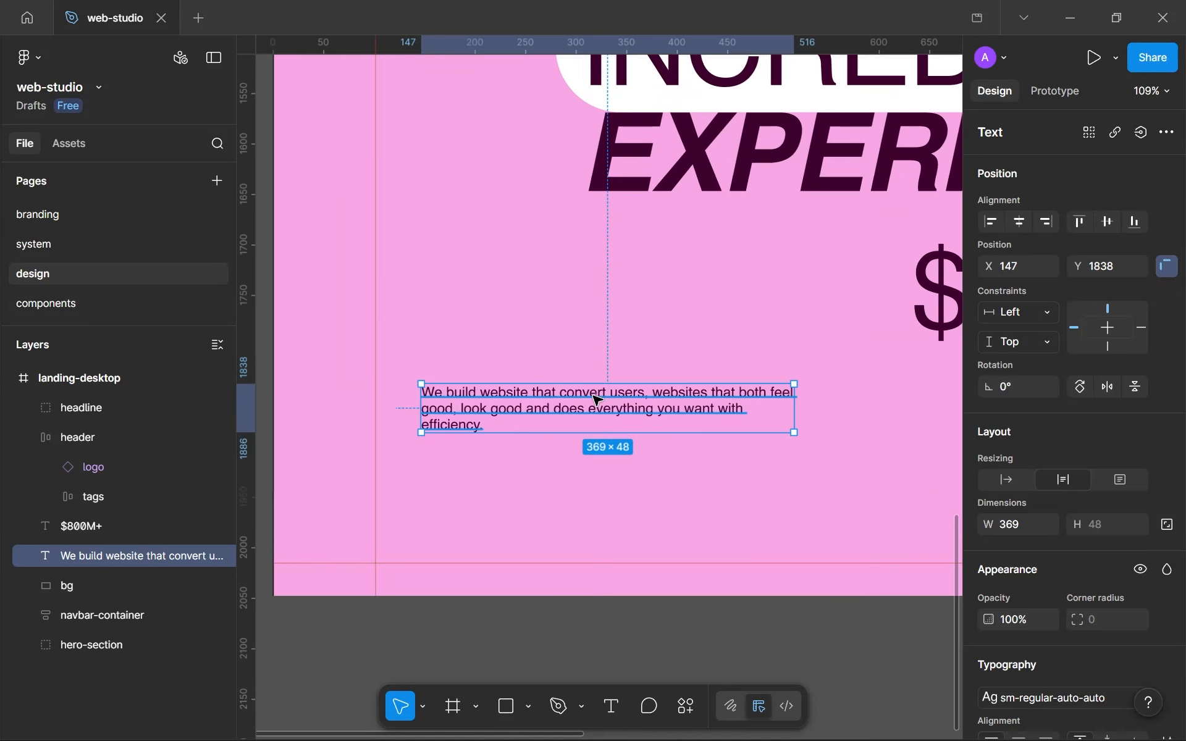
{"action": "left_click_drag", "start_coordinate": [586, 402], "coordinate": [540, 542]}
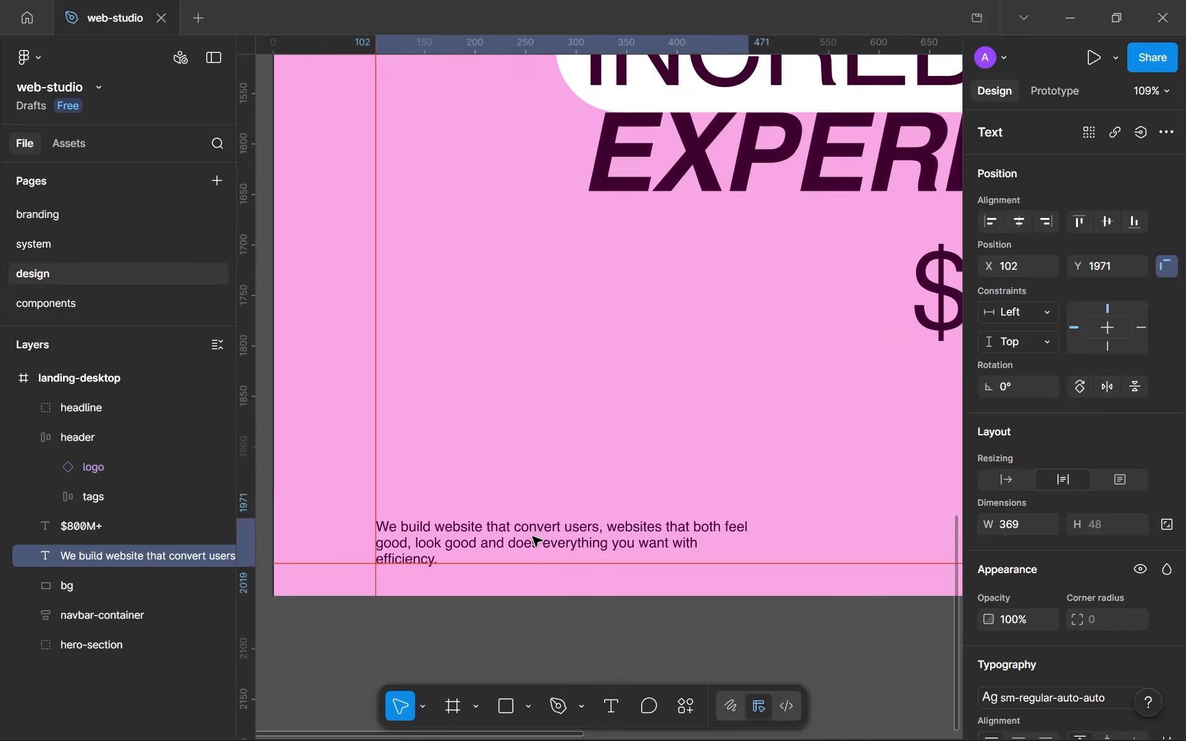
{"action": "scroll", "coordinate": [374, 563], "scroll_direction": "up", "scroll_amount": 10}
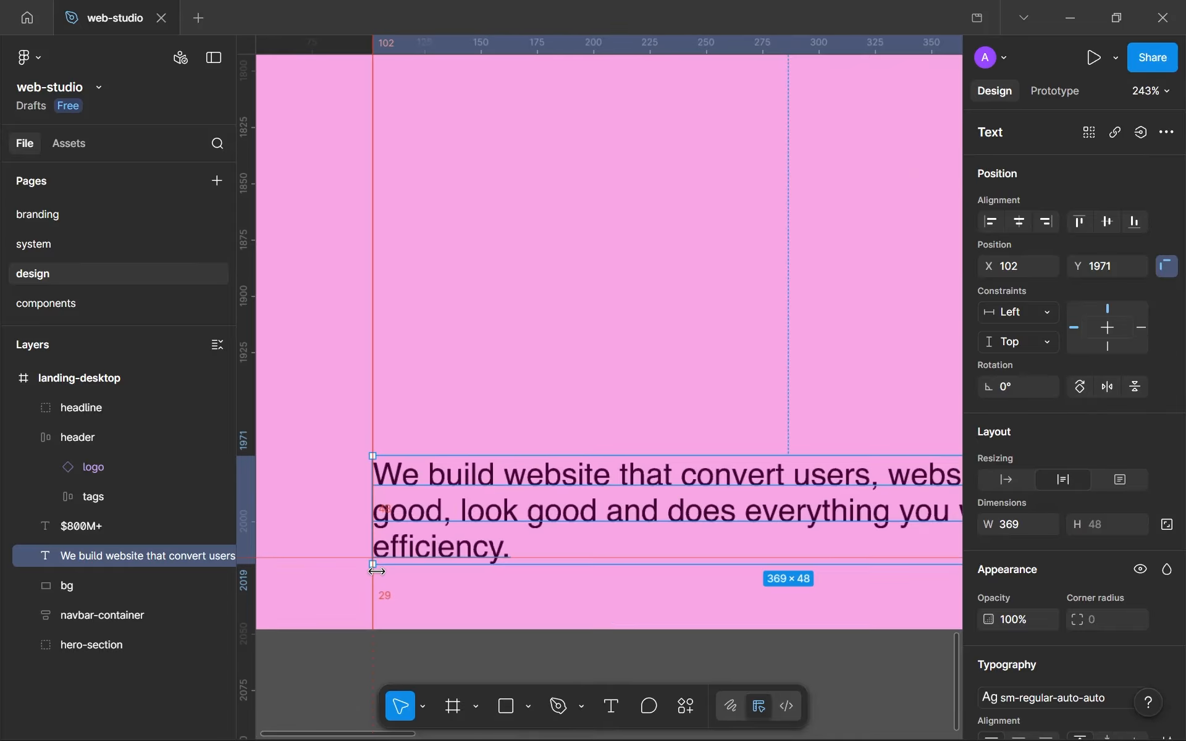
{"action": "scroll", "coordinate": [557, 556], "scroll_direction": "down", "scroll_amount": 10}
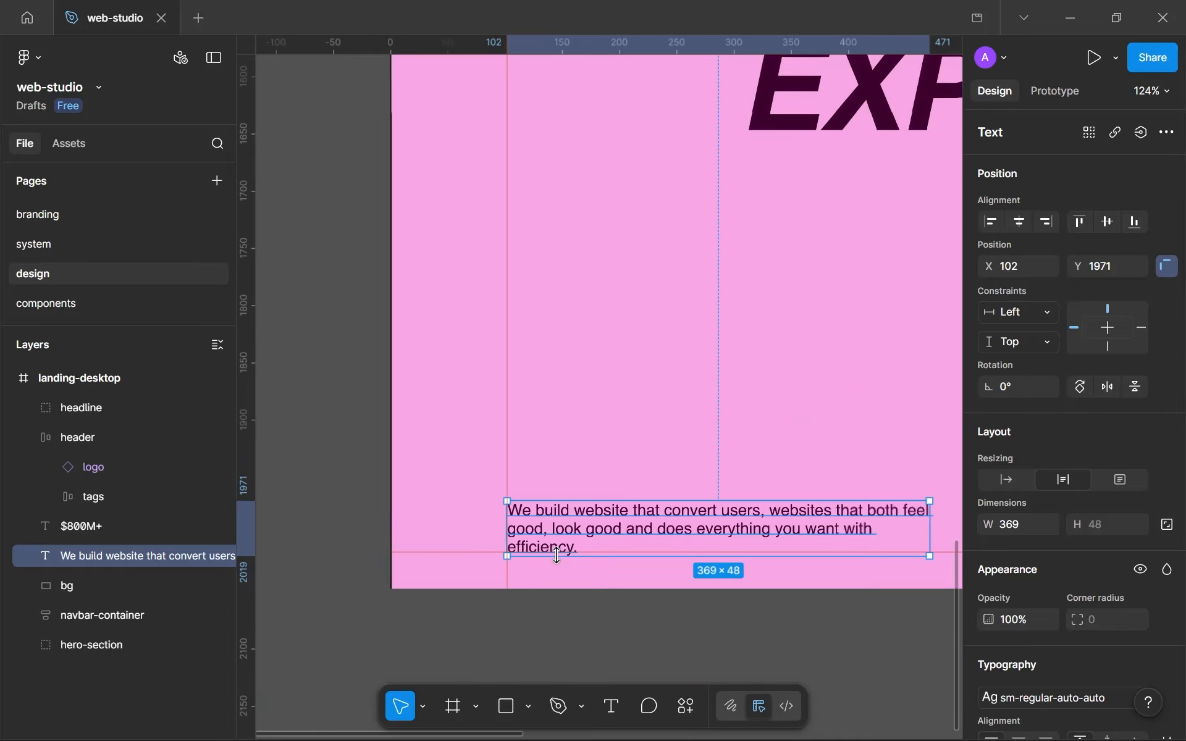
Step: Nudge the paragraph up to Y 1968 so its text box rests on the lower guide, checking it up close
{"action": "key", "text": "Up"}
{"action": "key", "text": "Up"}
{"action": "key", "text": "Up"}
{"action": "key", "text": "Up"}
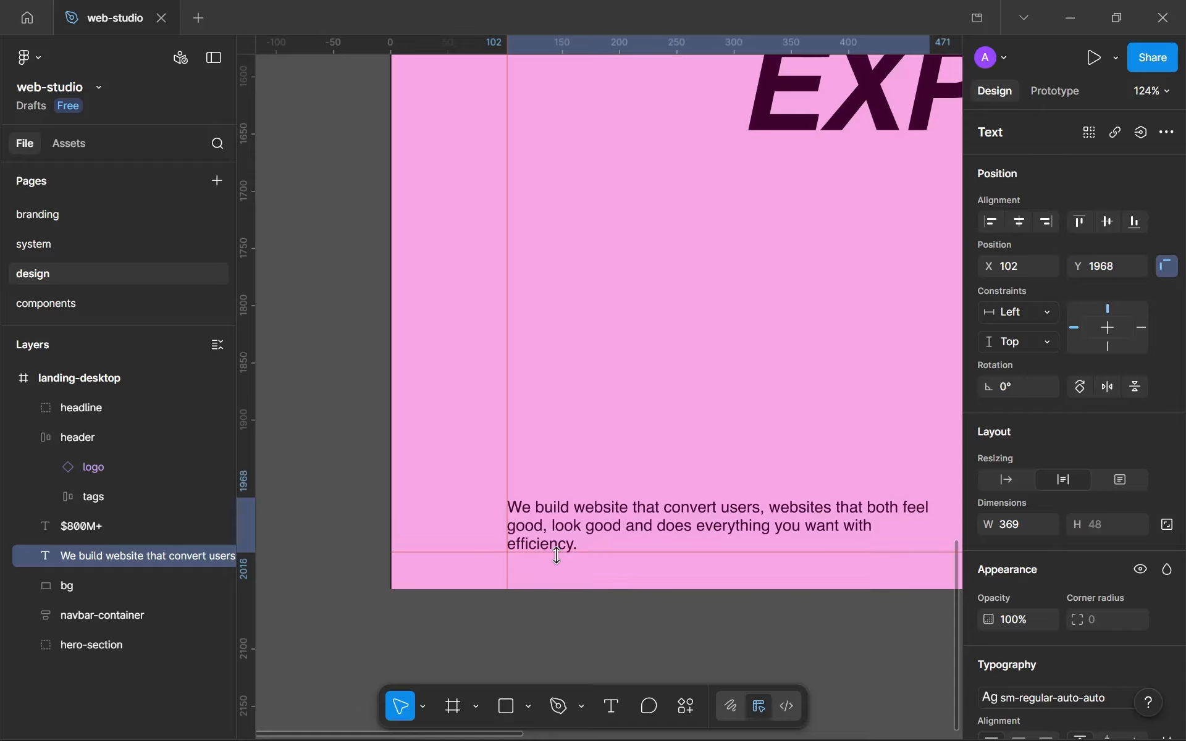
{"action": "key", "text": "Down"}
{"action": "scroll", "coordinate": [557, 556], "scroll_direction": "up", "scroll_amount": 15}
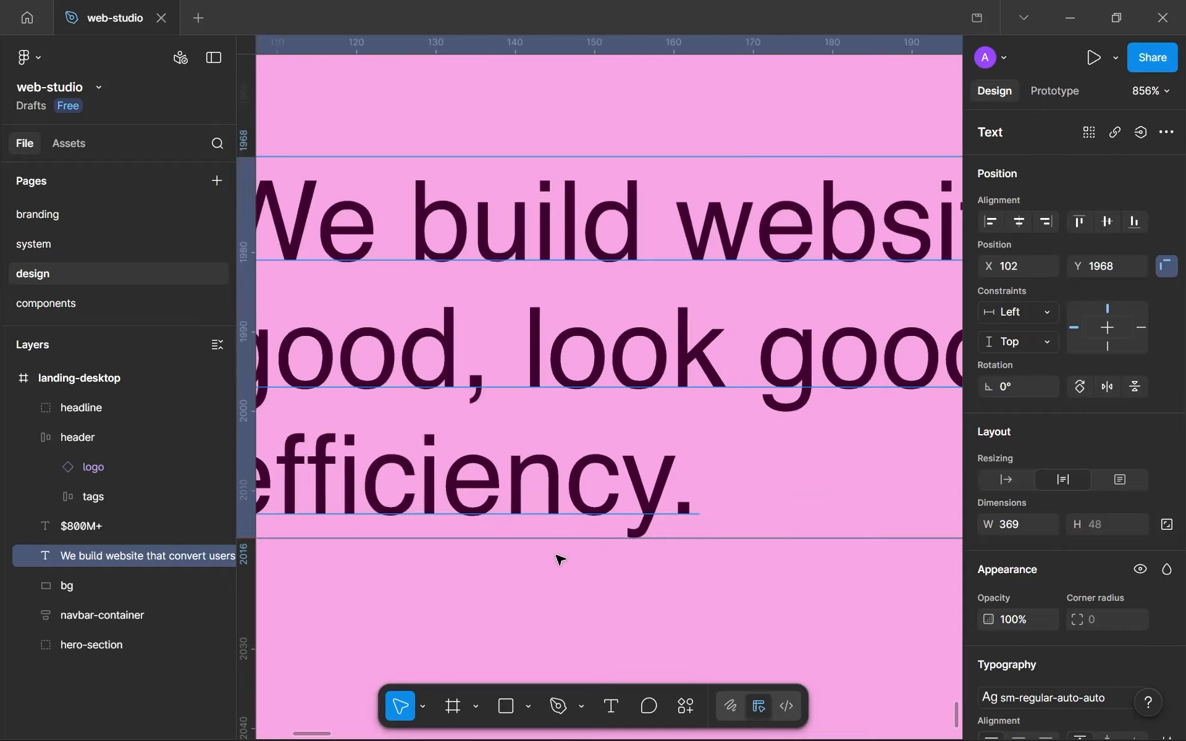
{"action": "scroll", "coordinate": [618, 494], "scroll_direction": "down", "scroll_amount": 10}
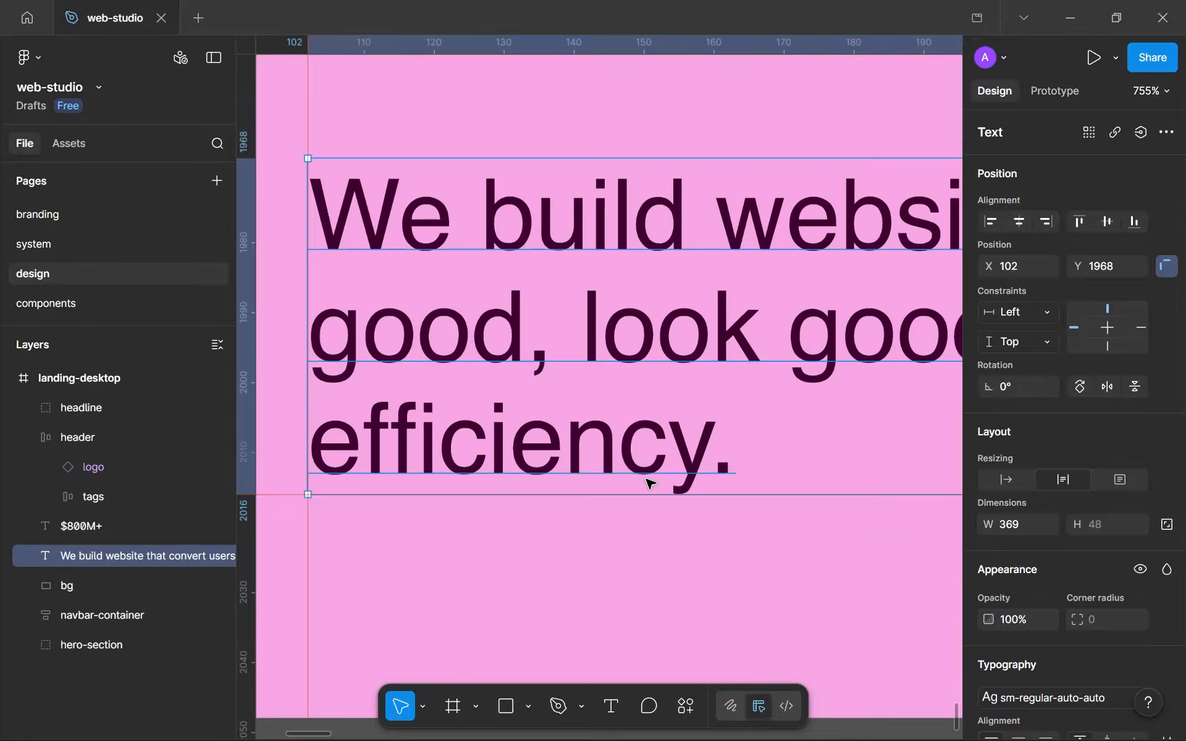
{"action": "scroll", "coordinate": [698, 473], "scroll_direction": "up", "scroll_amount": 7}
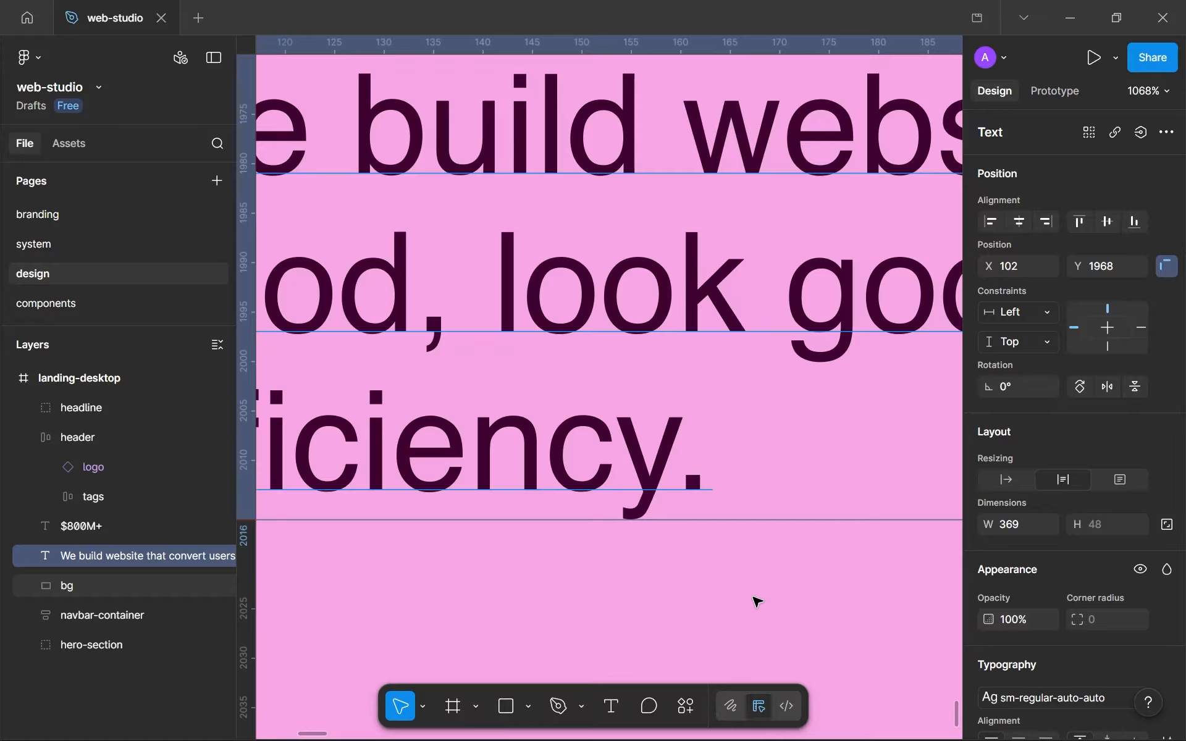
Step: Nudge the paragraph down to Y 1971 so its last line's baseline sits on the lower guide, and deselect it
{"action": "key", "text": "Down"}
{"action": "key", "text": "Down"}
{"action": "key", "text": "Down"}
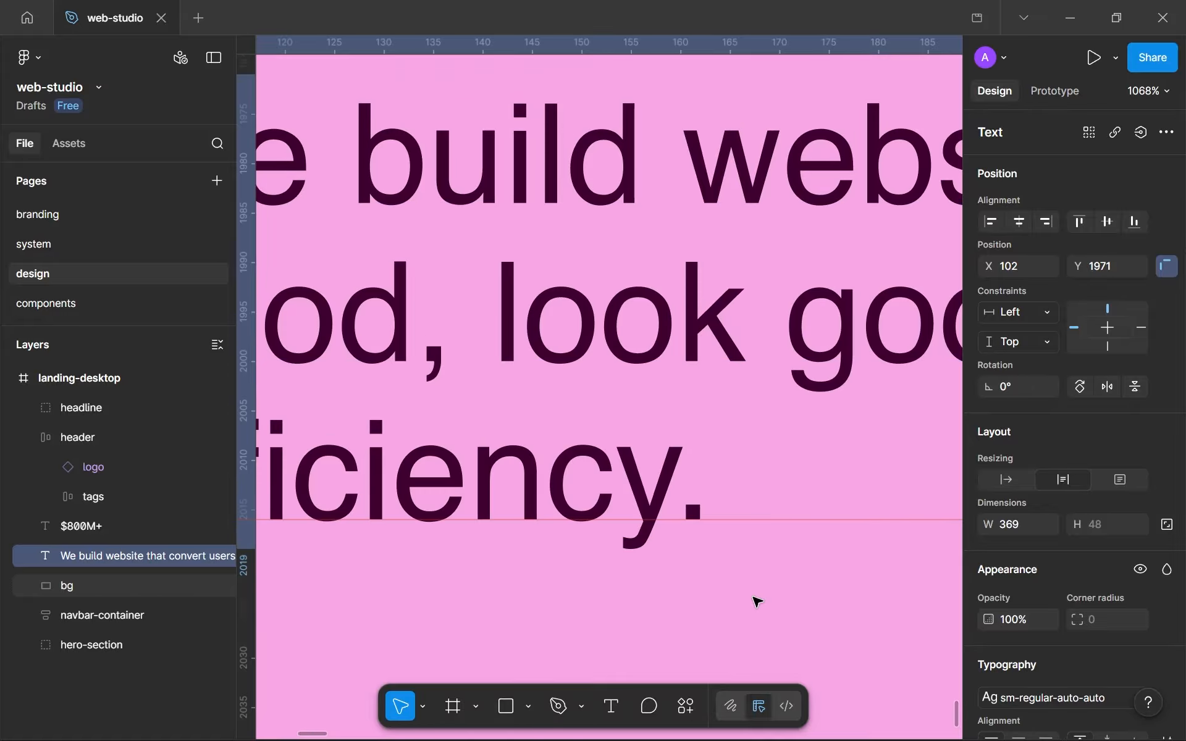
{"action": "key", "text": "Up"}
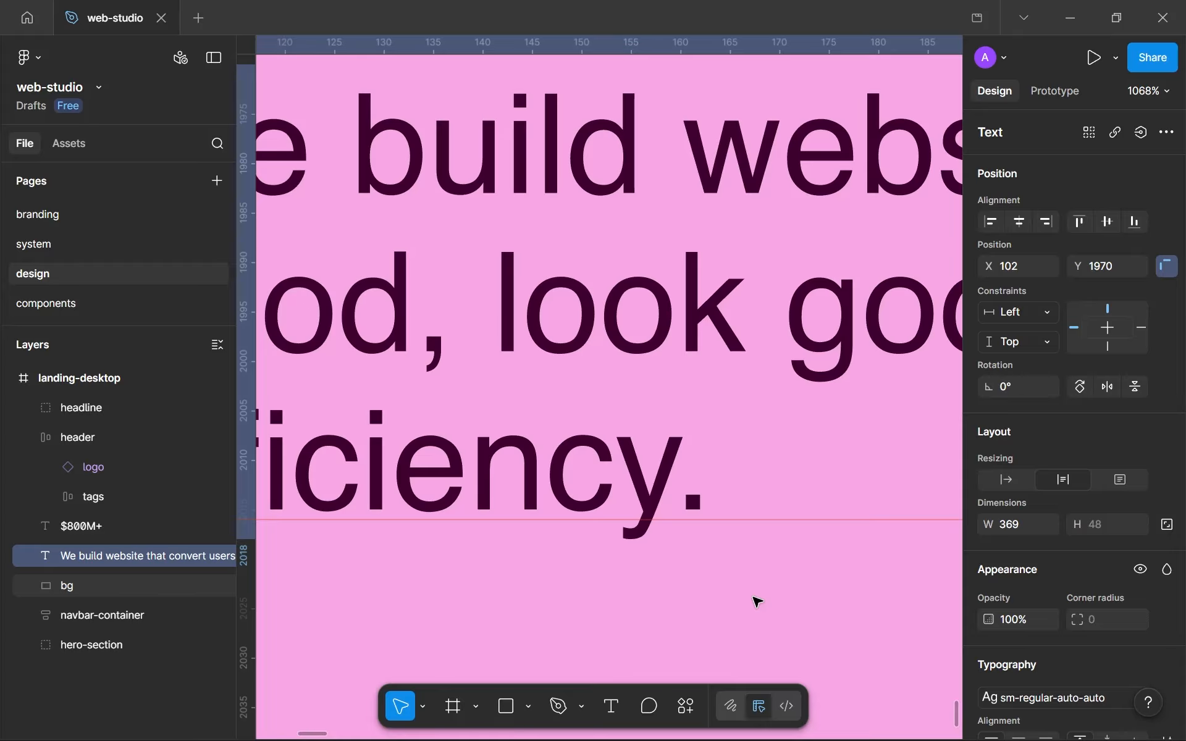
{"action": "key", "text": "Down"}
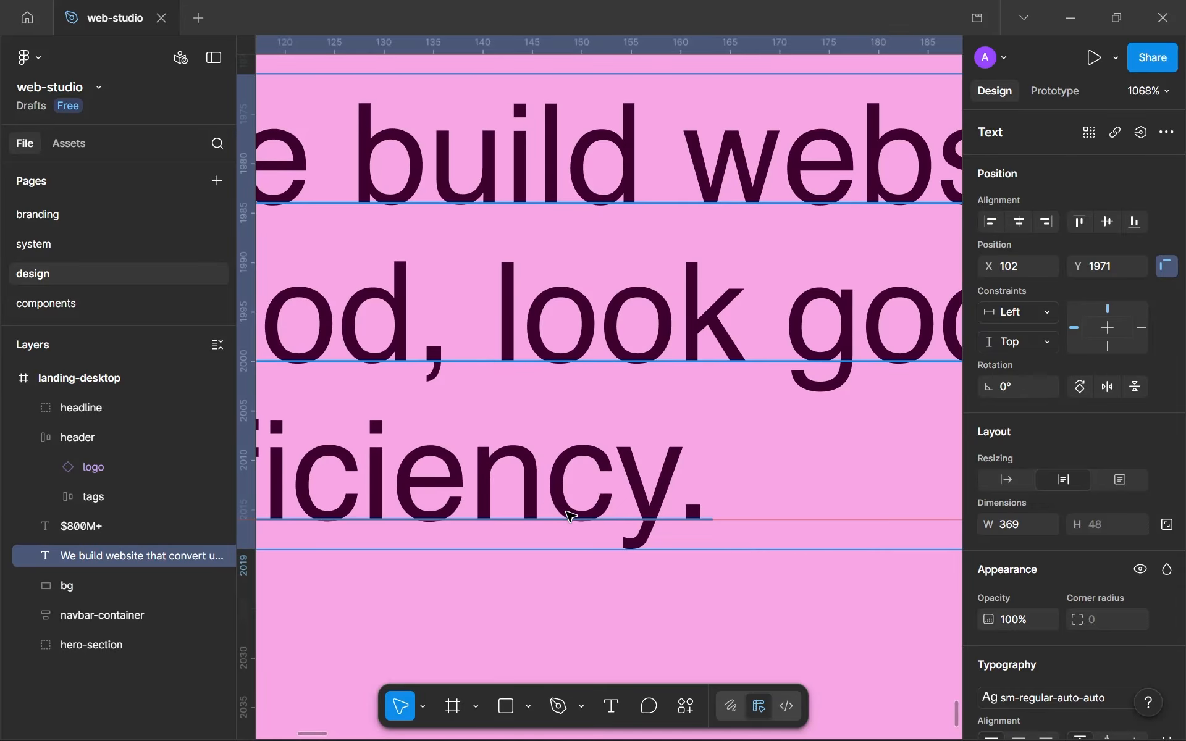
{"action": "scroll", "coordinate": [570, 516], "scroll_direction": "down", "scroll_amount": 6}
{"action": "left_click", "coordinate": [595, 561]}
{"action": "scroll", "coordinate": [592, 474], "scroll_direction": "down", "scroll_amount": 2}
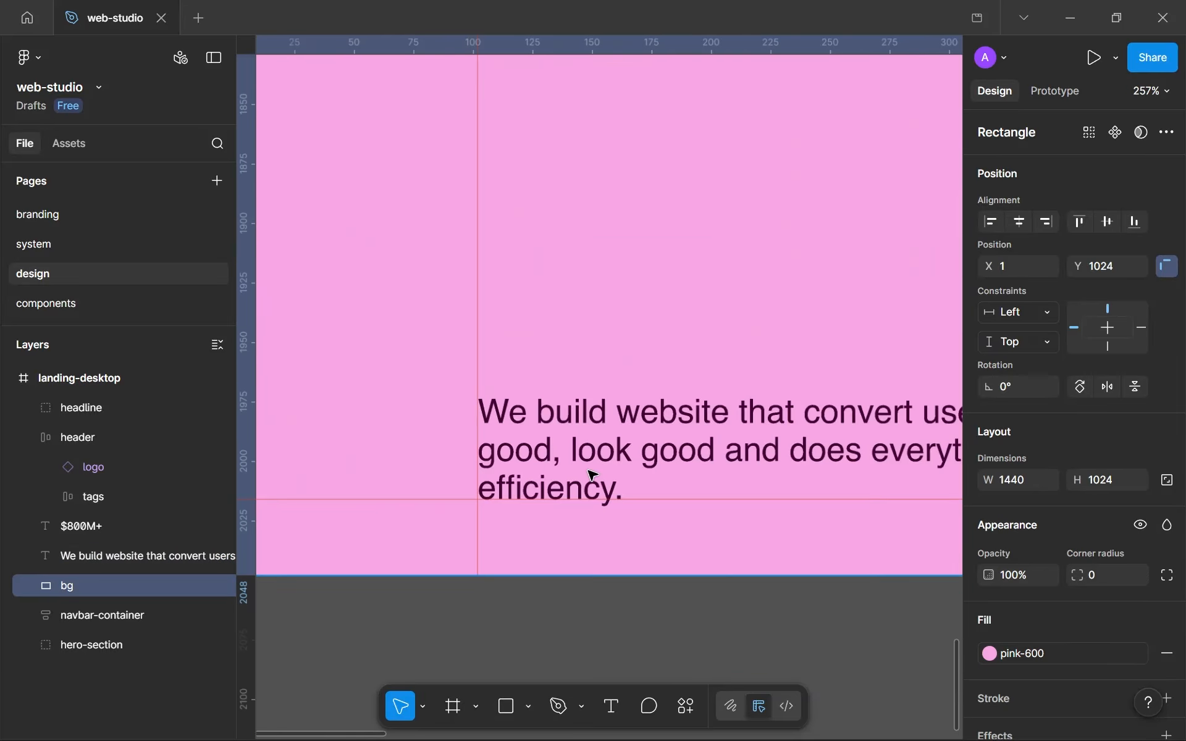
{"action": "scroll", "coordinate": [592, 475], "scroll_direction": "down", "scroll_amount": 5}
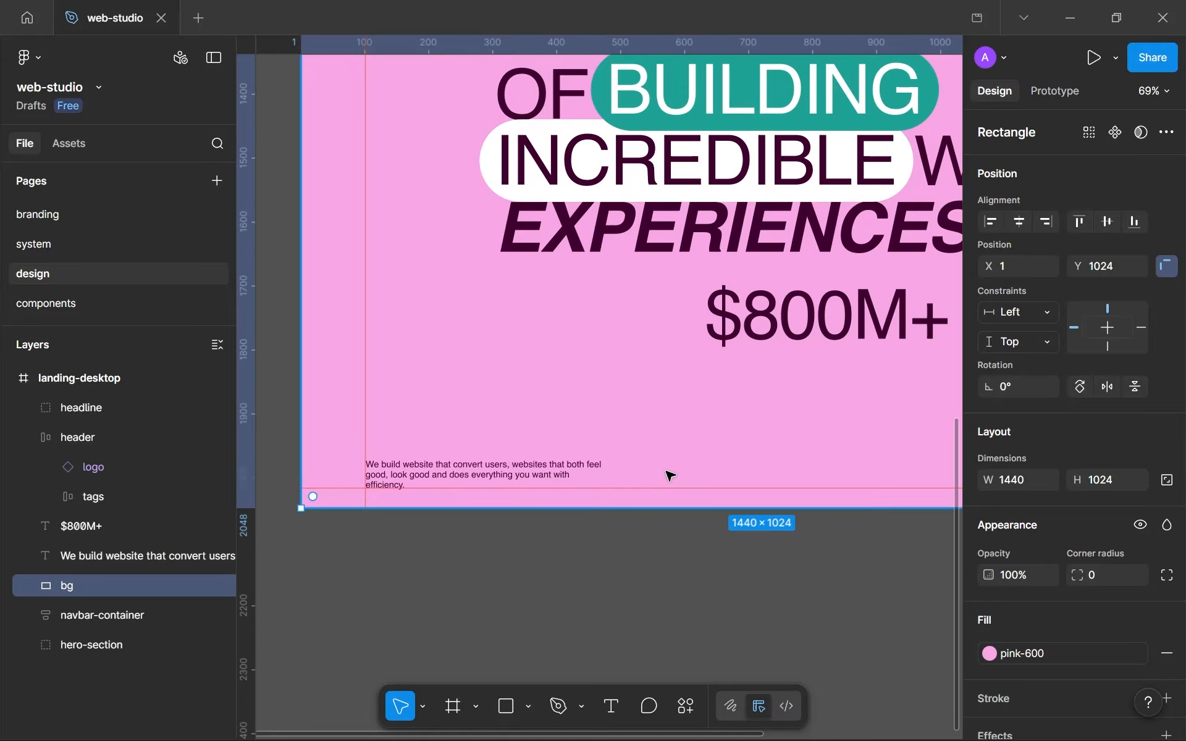
{"action": "scroll", "coordinate": [670, 476], "scroll_direction": "down", "scroll_amount": 4}
{"action": "scroll", "coordinate": [679, 477], "scroll_direction": "up", "scroll_amount": 2}
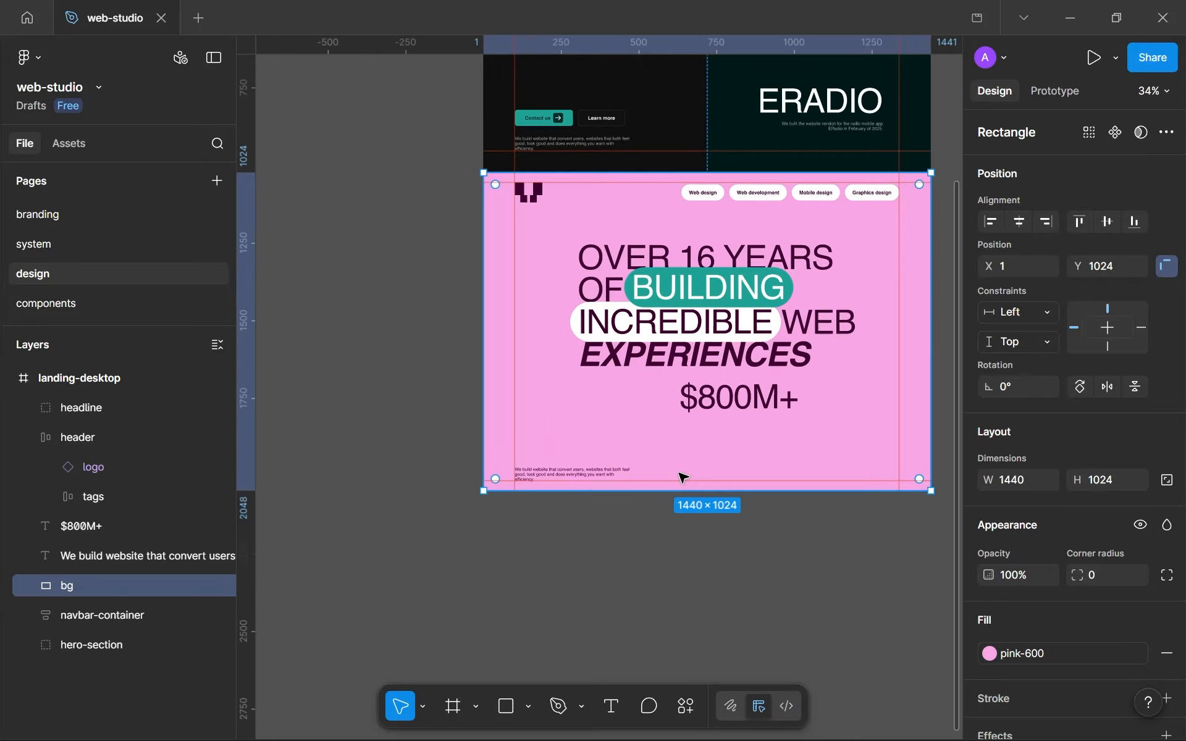
{"action": "left_click", "coordinate": [684, 517]}
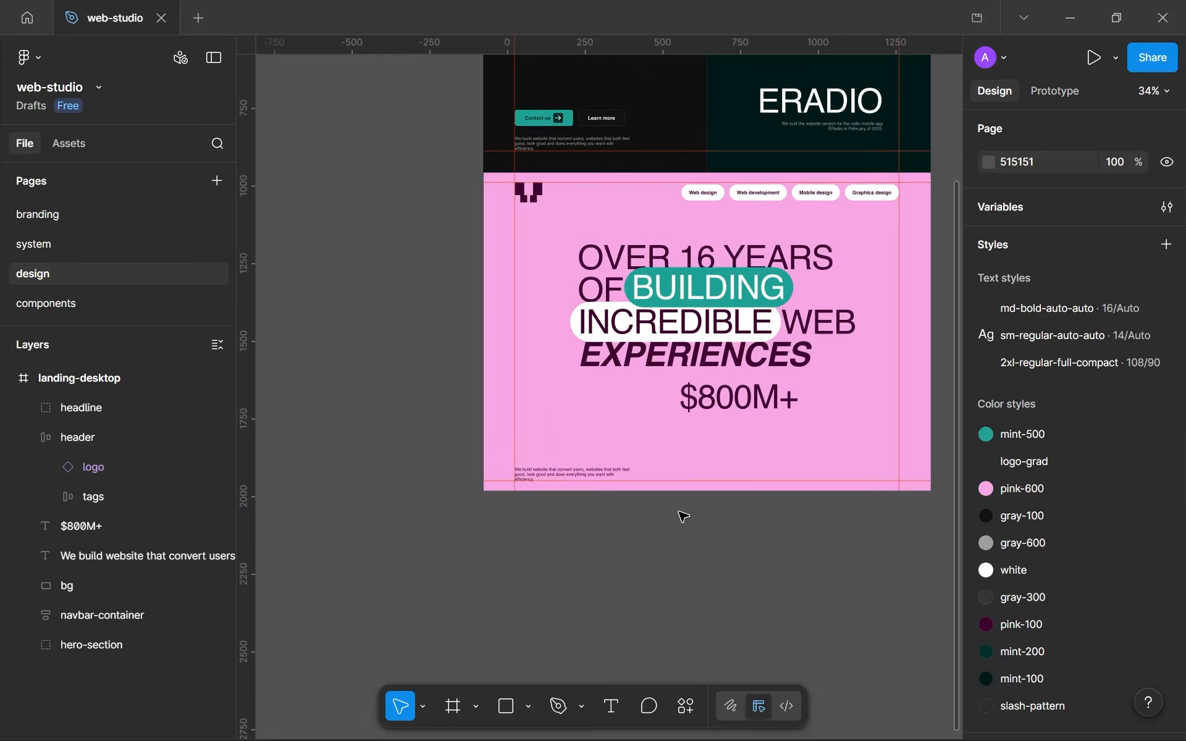
Step: Move the $800M+ text to where the right margin and lower guides meet, at X 955, Y 1930
{"action": "left_click", "coordinate": [720, 400]}
{"action": "scroll", "coordinate": [719, 414], "scroll_direction": "up", "scroll_amount": 1}
{"action": "scroll", "coordinate": [719, 414], "scroll_direction": "up", "scroll_amount": 3}
{"action": "left_click_drag", "start_coordinate": [719, 414], "coordinate": [828, 469]}
{"action": "scroll", "coordinate": [710, 464], "scroll_direction": "up", "scroll_amount": 5}
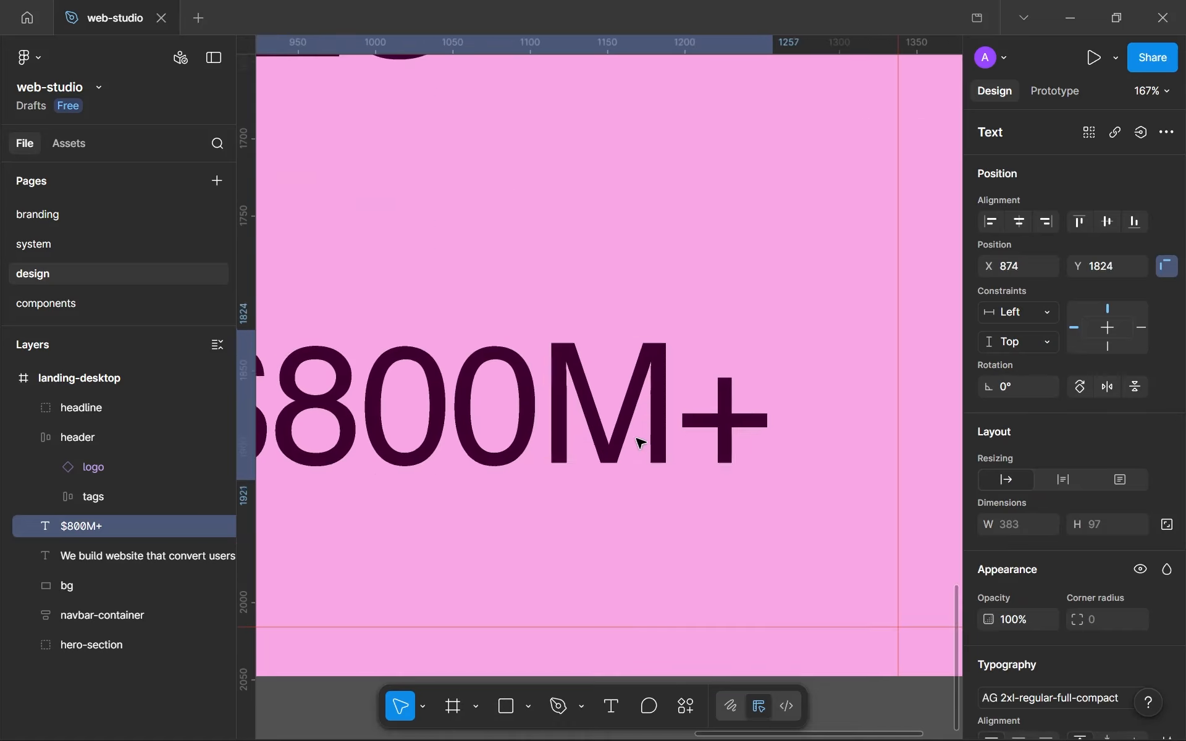
{"action": "left_click_drag", "start_coordinate": [640, 442], "coordinate": [715, 580]}
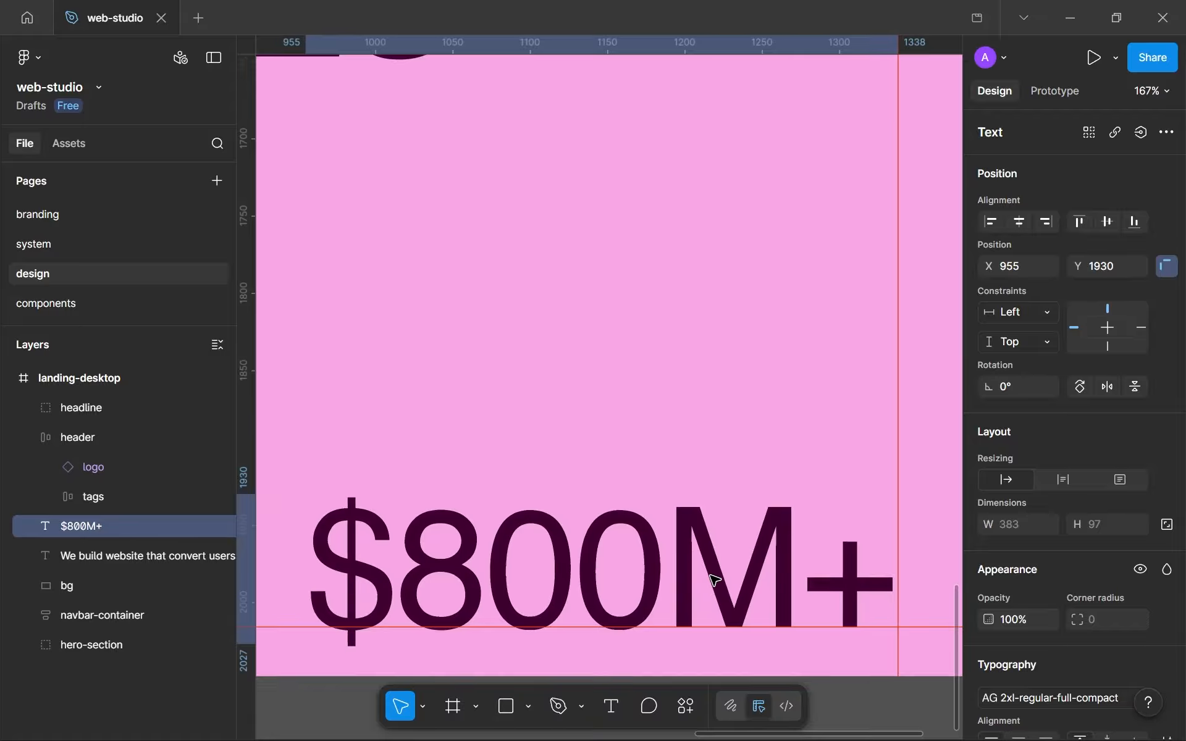
{"action": "scroll", "coordinate": [720, 581], "scroll_direction": "down", "scroll_amount": 5}
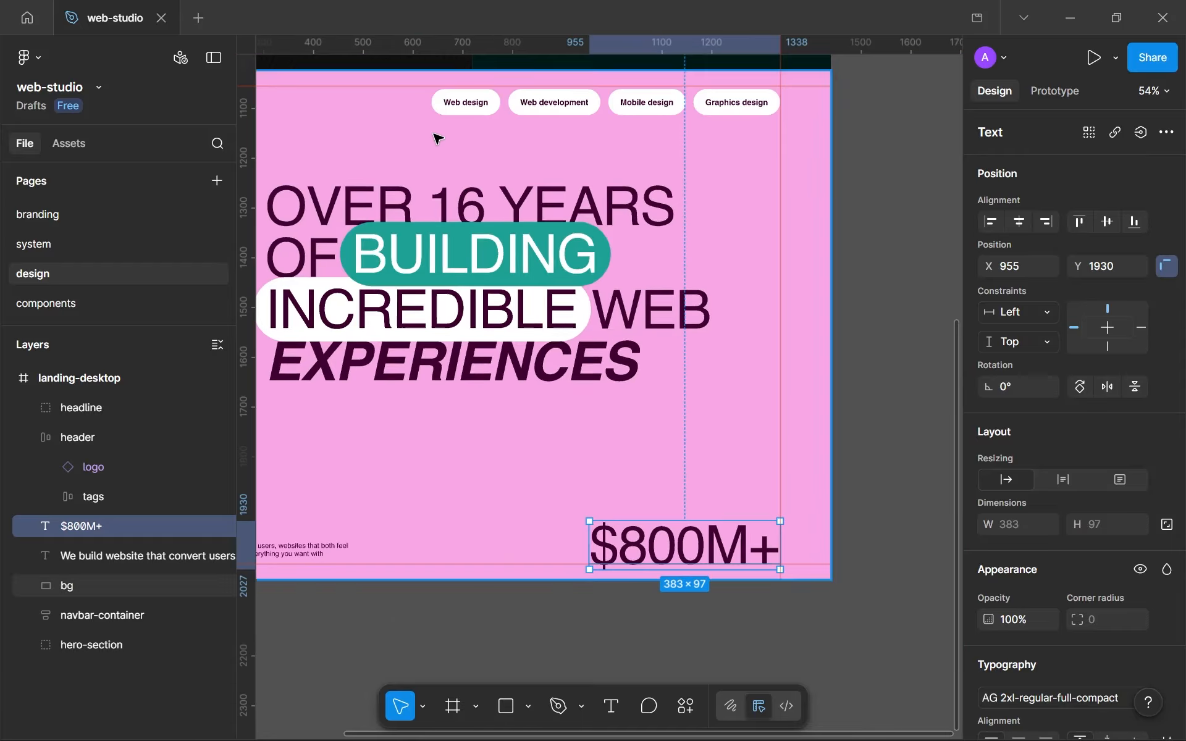
Step: Check the header's auto layout settings and the paragraph's alignment with the left margin and lower guides
{"action": "scroll", "coordinate": [521, 320], "scroll_direction": "up", "scroll_amount": 4}
{"action": "left_click", "coordinate": [535, 304]}
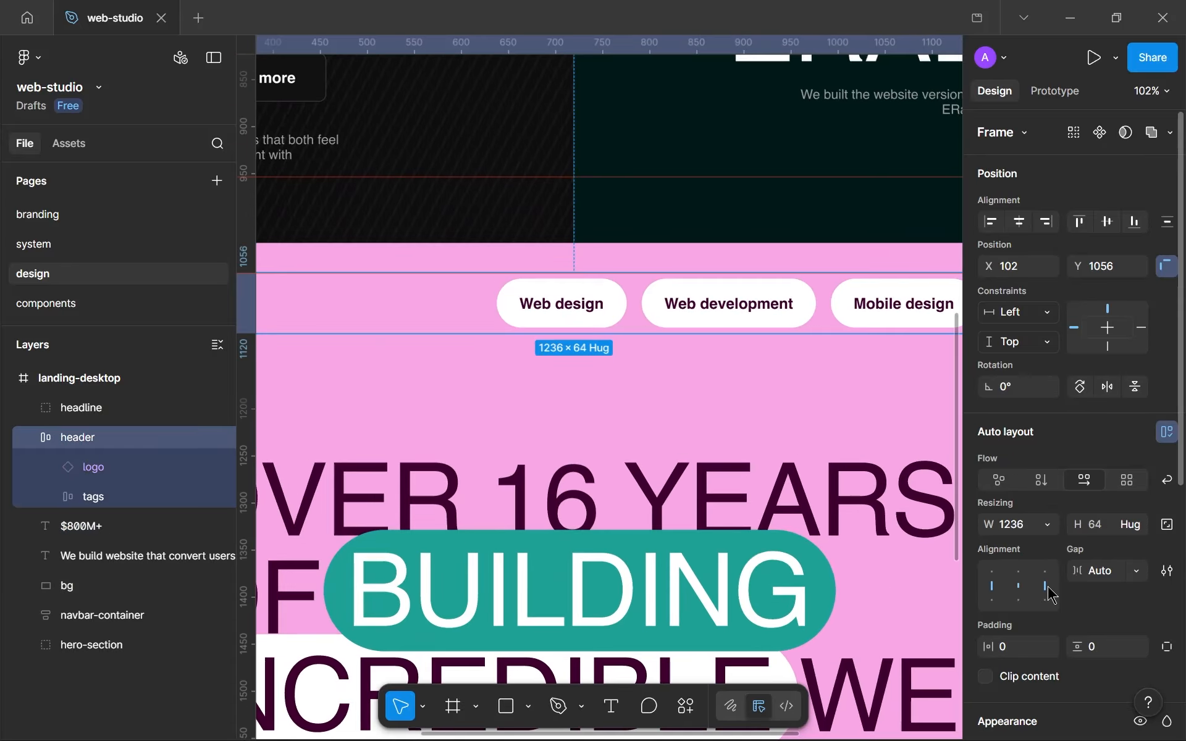
{"action": "left_click", "coordinate": [675, 410]}
{"action": "scroll", "coordinate": [675, 410], "scroll_direction": "down", "scroll_amount": 6}
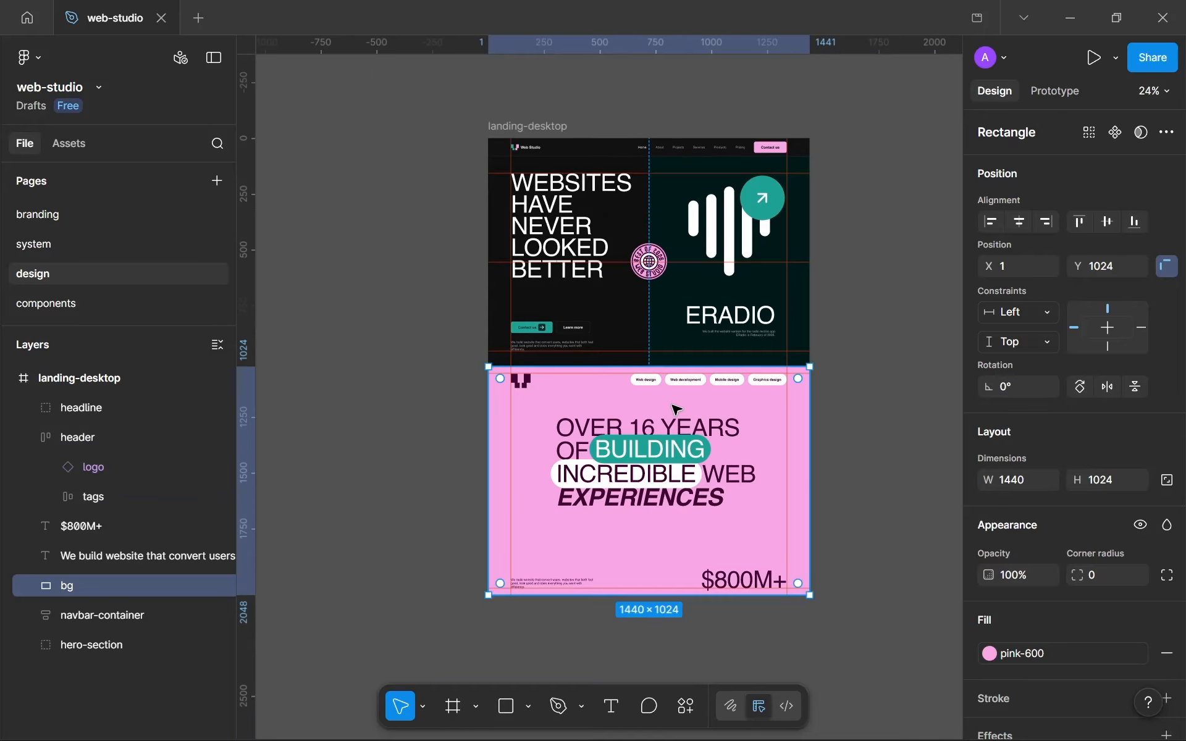
{"action": "scroll", "coordinate": [667, 409], "scroll_direction": "up", "scroll_amount": 2}
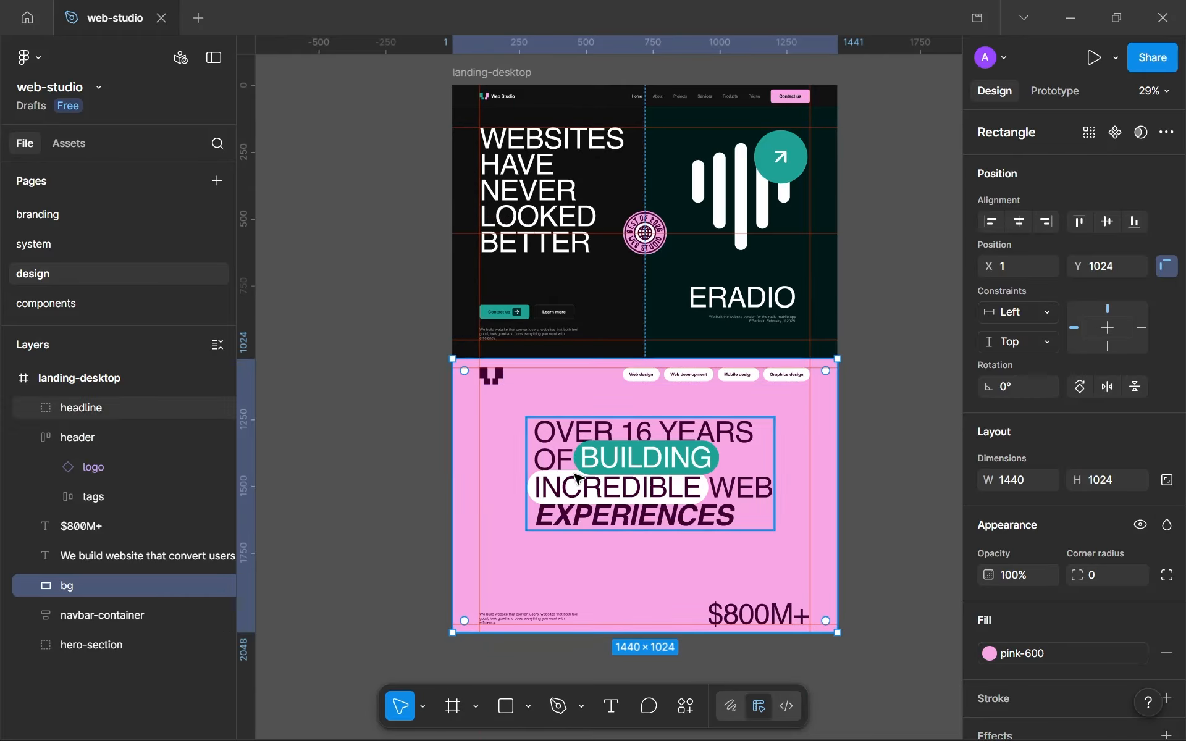
{"action": "scroll", "coordinate": [575, 593], "scroll_direction": "up", "scroll_amount": 8, "text": "ctrl"}
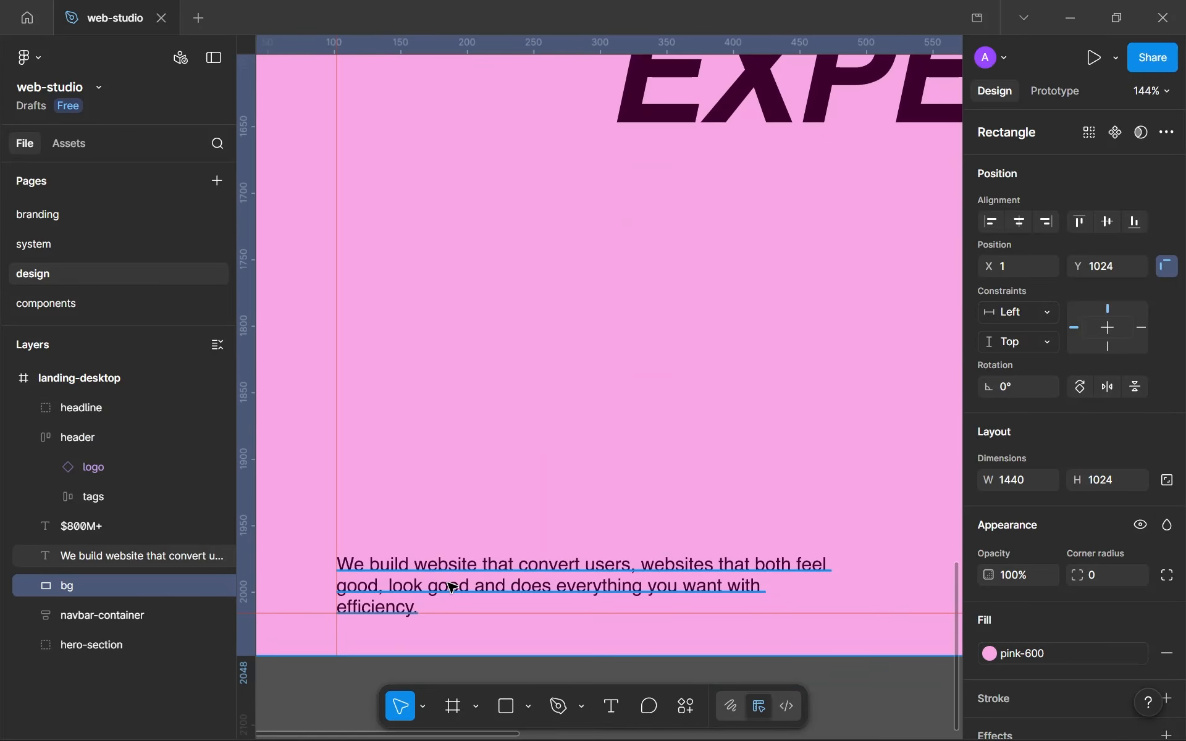
{"action": "left_click", "coordinate": [537, 577]}
{"action": "scroll", "coordinate": [569, 527], "scroll_direction": "down", "scroll_amount": 6, "text": "ctrl"}
{"action": "scroll", "coordinate": [471, 521], "scroll_direction": "down", "scroll_amount": 1, "text": "ctrl"}
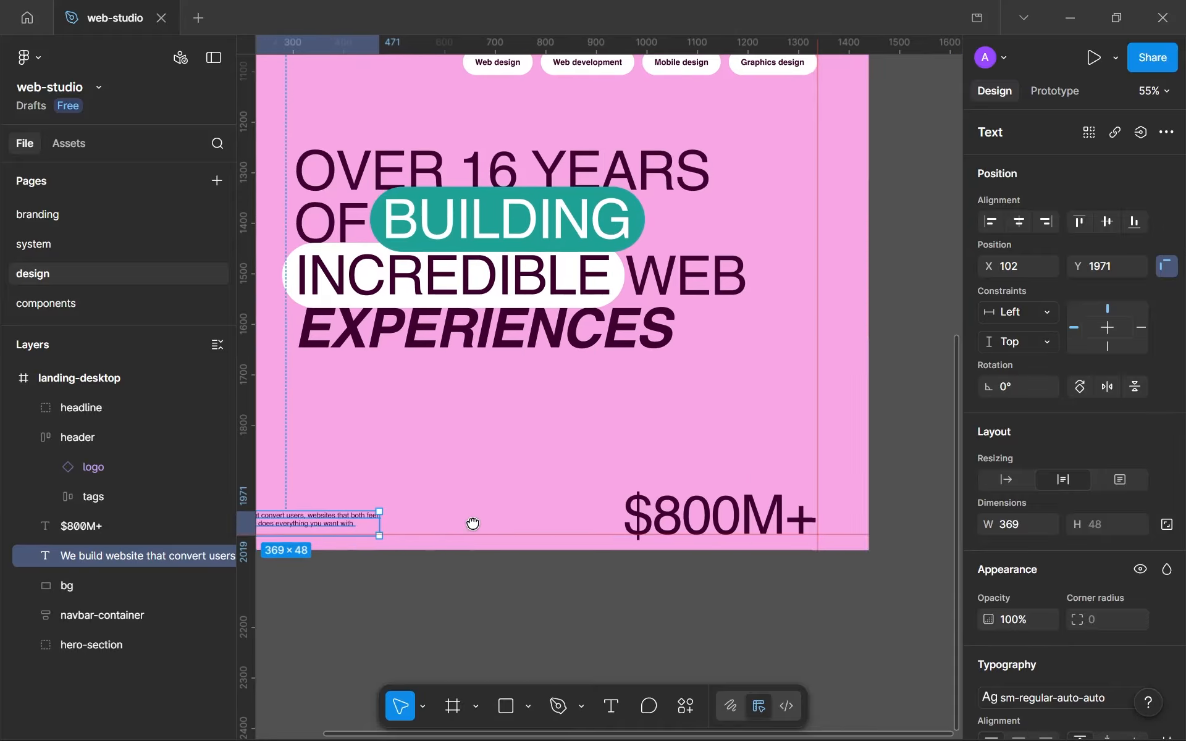
Step: Examine up close how the baseline and edges of the $800M+ text sit on the lower and right margin guides
{"action": "scroll", "coordinate": [684, 521], "scroll_direction": "up", "scroll_amount": 6, "text": "ctrl"}
{"action": "left_click", "coordinate": [731, 513]}
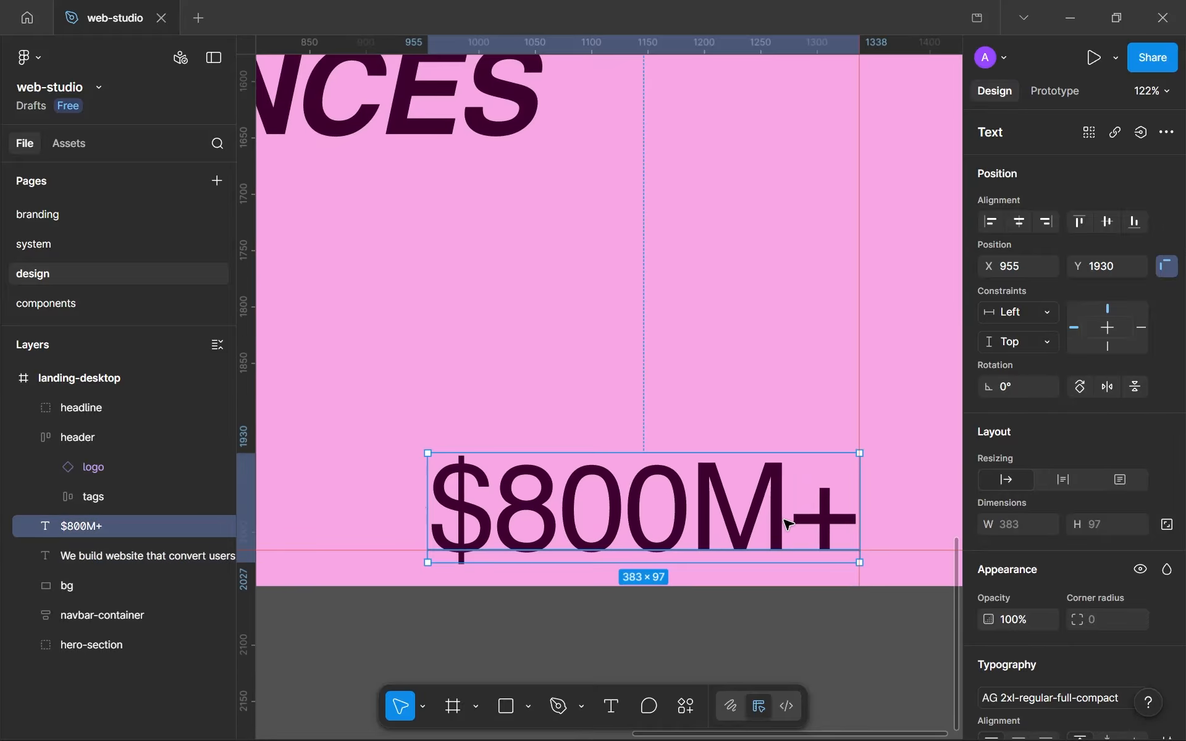
{"action": "scroll", "coordinate": [788, 524], "scroll_direction": "up", "scroll_amount": 8, "text": "ctrl"}
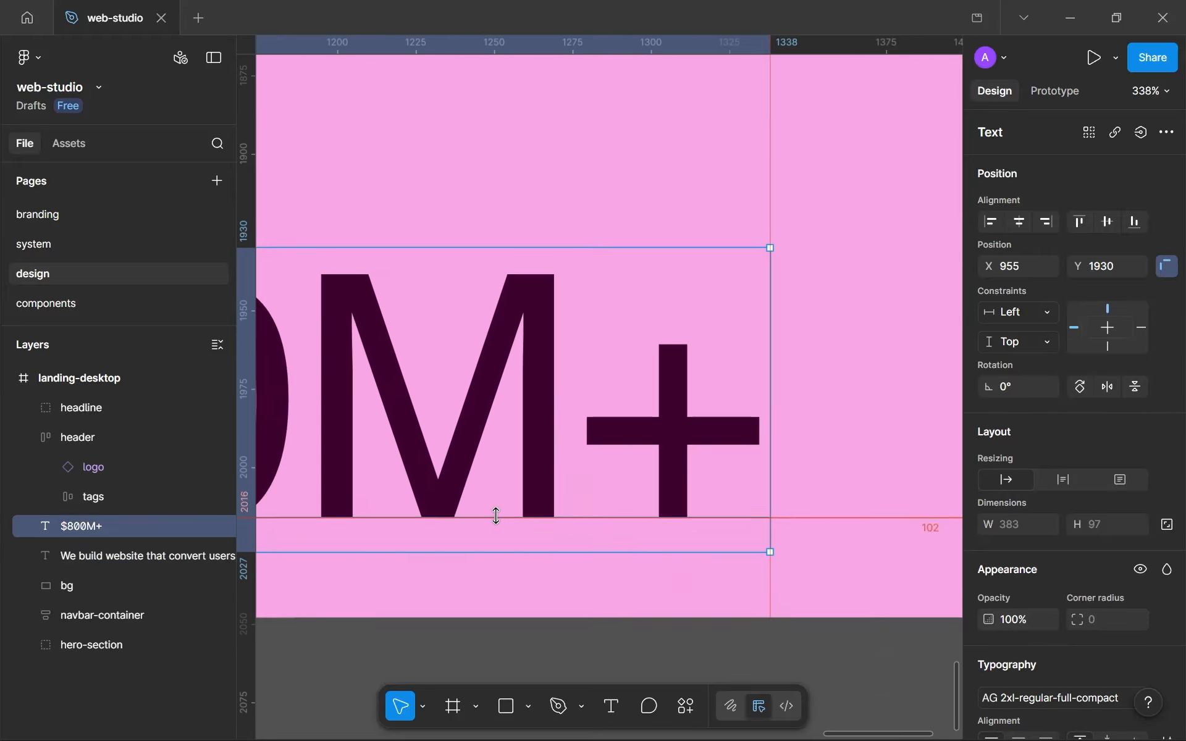
{"action": "scroll", "coordinate": [482, 531], "scroll_direction": "up", "scroll_amount": 10, "text": "ctrl"}
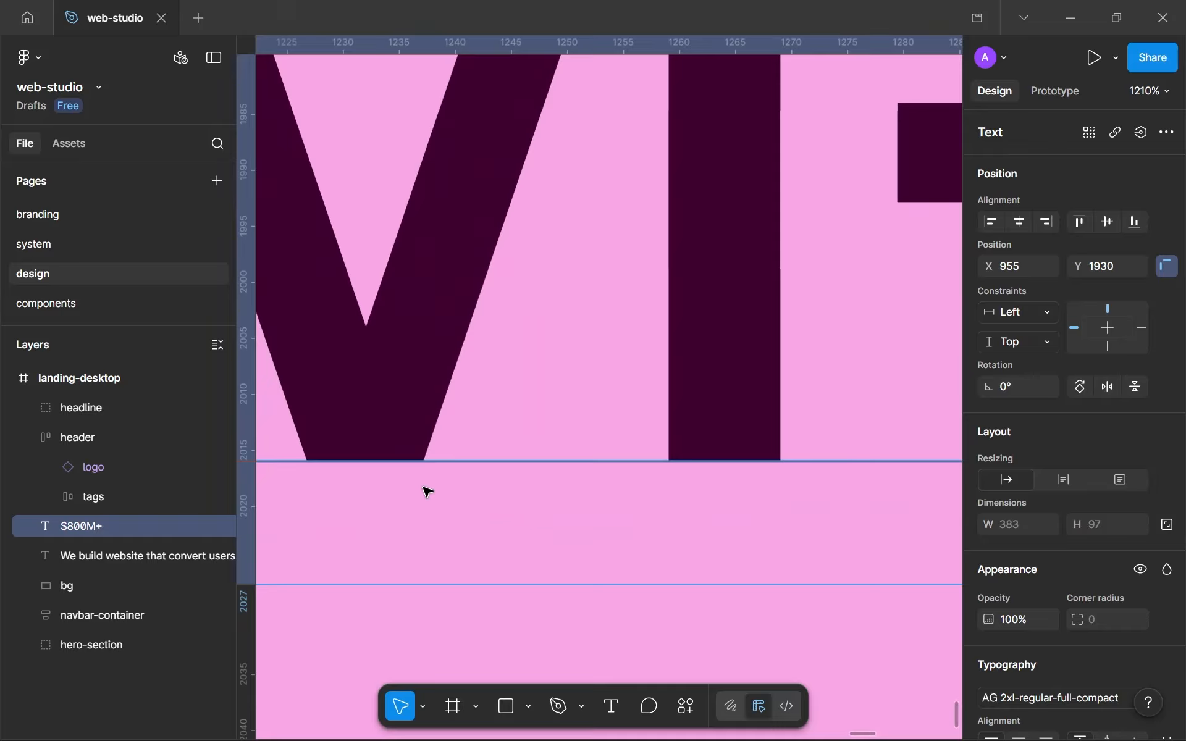
{"action": "scroll", "coordinate": [426, 492], "scroll_direction": "down", "scroll_amount": 10, "text": "ctrl"}
{"action": "left_click_drag", "start_coordinate": [286, 485], "coordinate": [716, 473]}
{"action": "scroll", "coordinate": [347, 450], "scroll_direction": "down", "scroll_amount": 5, "text": "ctrl"}
{"action": "scroll", "coordinate": [379, 484], "scroll_direction": "up", "scroll_amount": 4, "text": "ctrl"}
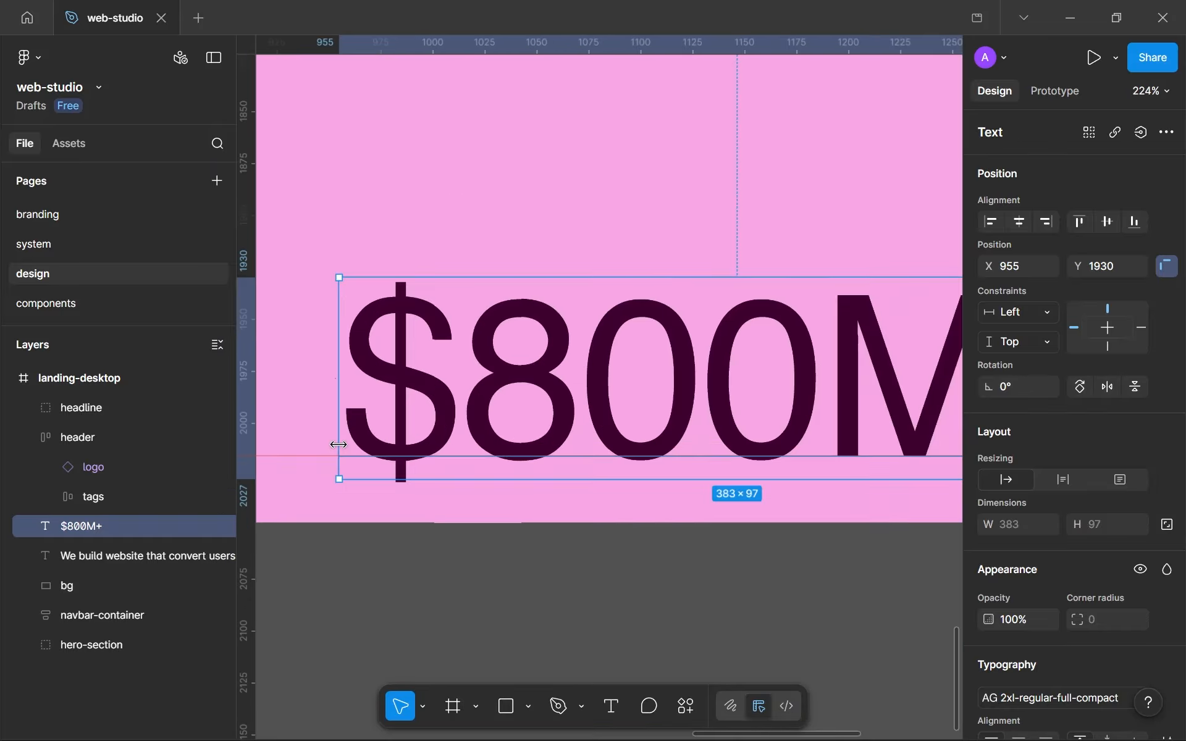
{"action": "scroll", "coordinate": [346, 451], "scroll_direction": "up", "scroll_amount": 8, "text": "ctrl"}
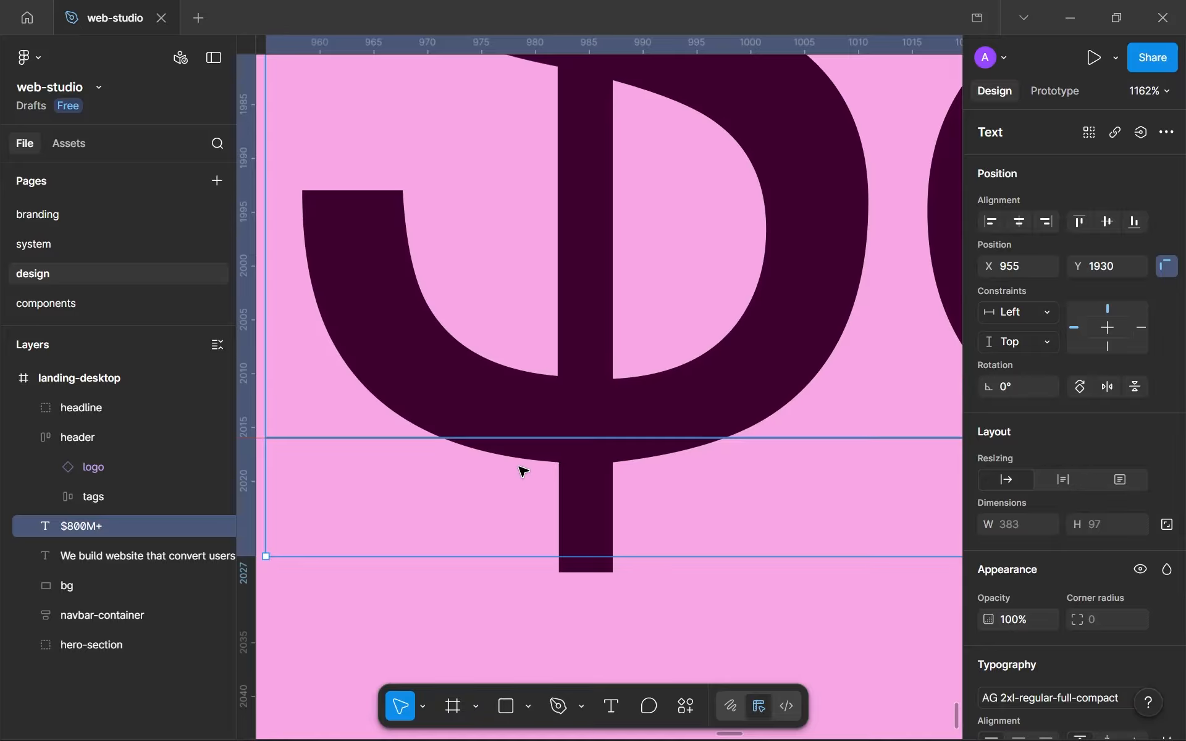
{"action": "scroll", "coordinate": [522, 470], "scroll_direction": "down", "scroll_amount": 9, "text": "ctrl"}
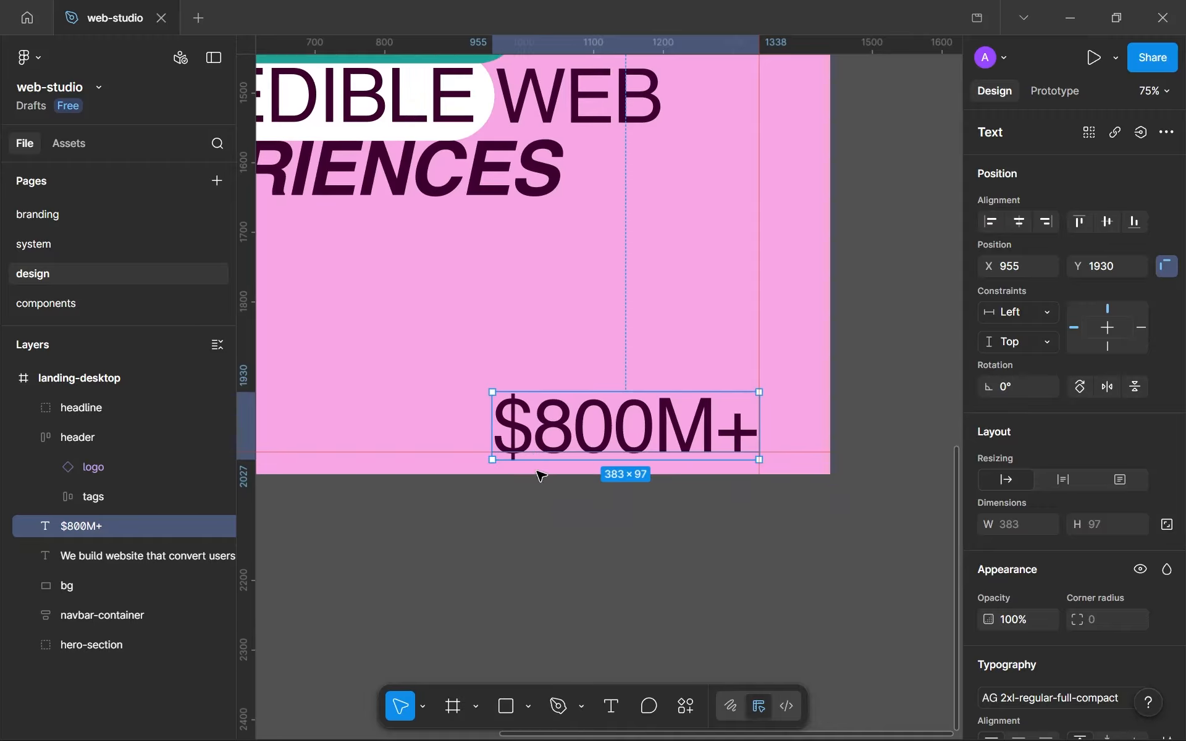
{"action": "scroll", "coordinate": [541, 477], "scroll_direction": "down", "scroll_amount": 3, "text": "ctrl"}
{"action": "scroll", "coordinate": [661, 502], "scroll_direction": "up", "scroll_amount": 5, "text": "ctrl"}
{"action": "scroll", "coordinate": [665, 424], "scroll_direction": "down", "scroll_amount": 4, "text": "ctrl"}
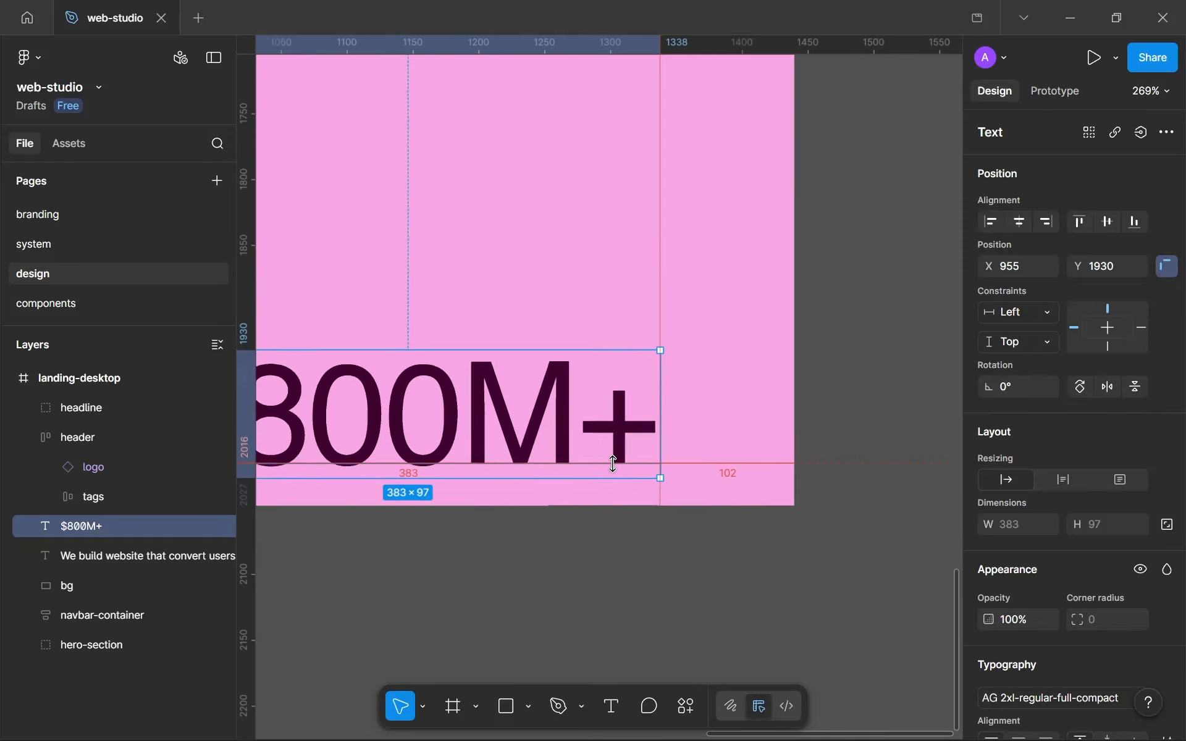
{"action": "scroll", "coordinate": [474, 475], "scroll_direction": "up", "scroll_amount": 3, "text": "ctrl"}
{"action": "scroll", "coordinate": [574, 470], "scroll_direction": "down", "scroll_amount": 5, "text": "ctrl"}
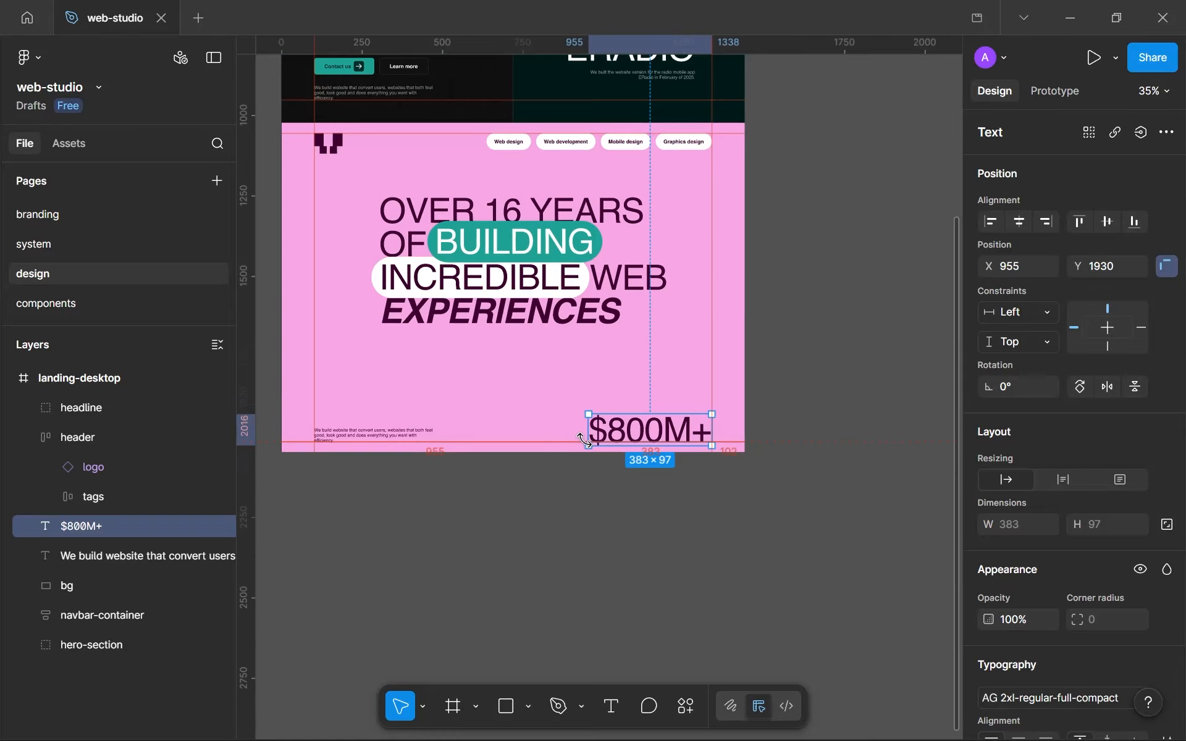
Step: Nudge the $800M+ text up to Y 1928, deselect it and check its rounded digits against the lower guide
{"action": "scroll", "coordinate": [638, 438], "scroll_direction": "up", "scroll_amount": 8, "text": "ctrl"}
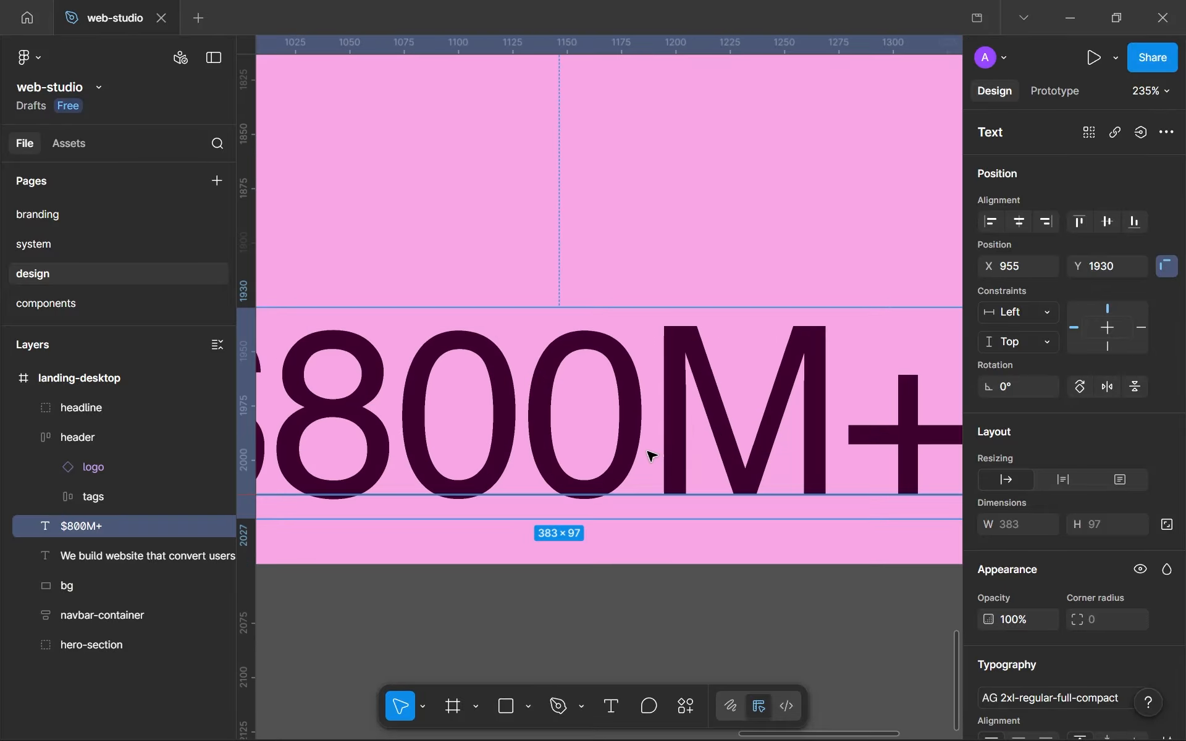
{"action": "key", "text": "Up"}
{"action": "key", "text": "Up"}
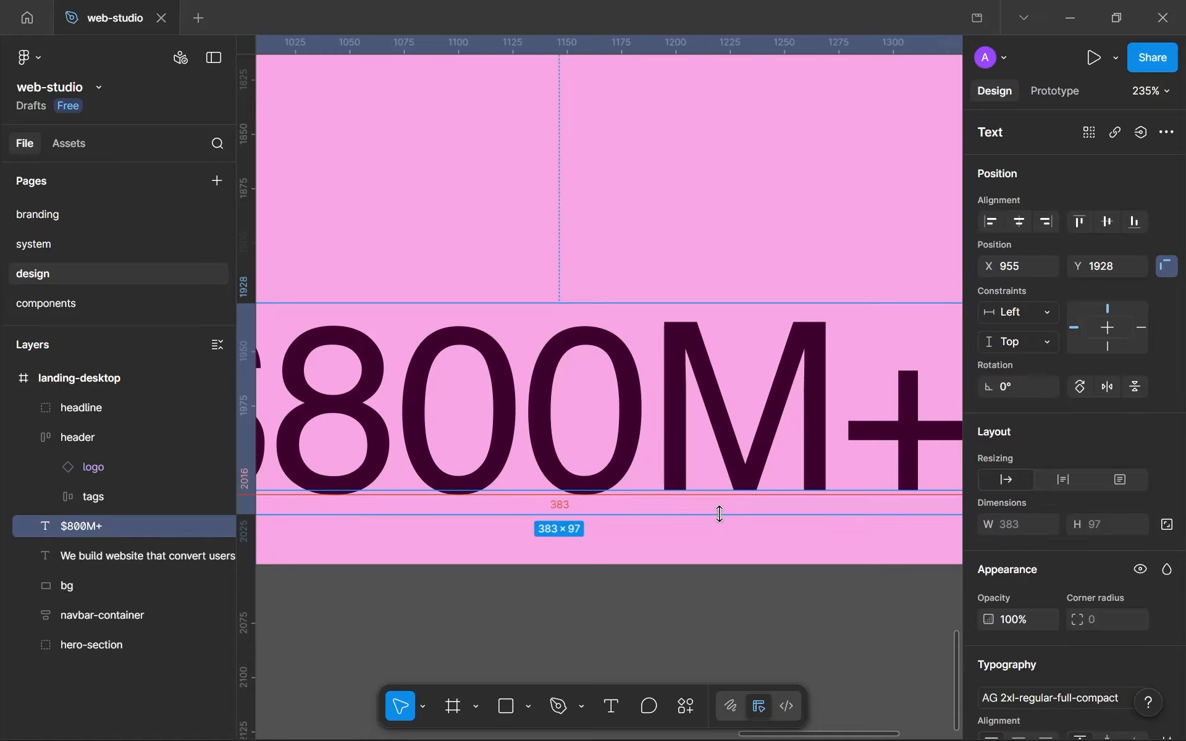
{"action": "left_click", "coordinate": [658, 606]}
{"action": "scroll", "coordinate": [656, 604], "scroll_direction": "down", "scroll_amount": 8, "text": "ctrl"}
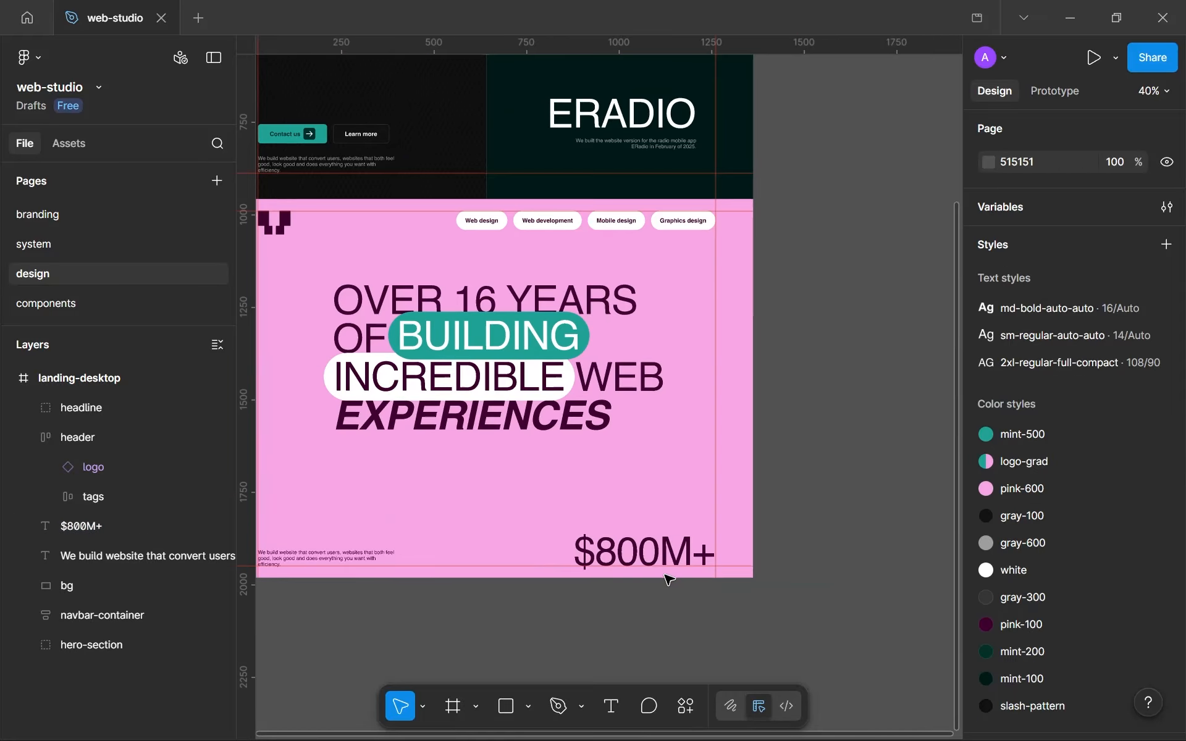
{"action": "scroll", "coordinate": [668, 581], "scroll_direction": "up", "scroll_amount": 2, "text": "ctrl"}
{"action": "scroll", "coordinate": [667, 581], "scroll_direction": "up", "scroll_amount": 3, "text": "ctrl"}
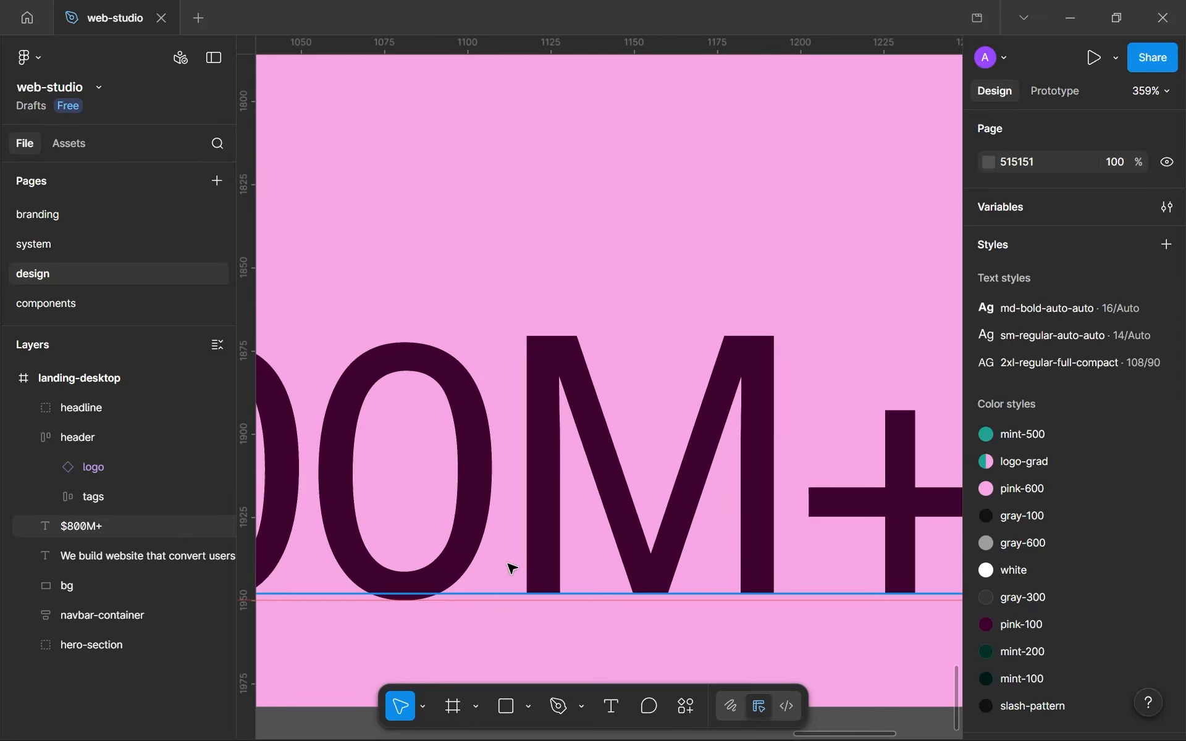
{"action": "left_click_drag", "start_coordinate": [437, 529], "coordinate": [548, 466]}
{"action": "scroll", "coordinate": [537, 507], "scroll_direction": "down", "scroll_amount": 1}
{"action": "scroll", "coordinate": [542, 512], "scroll_direction": "down", "scroll_amount": 4}
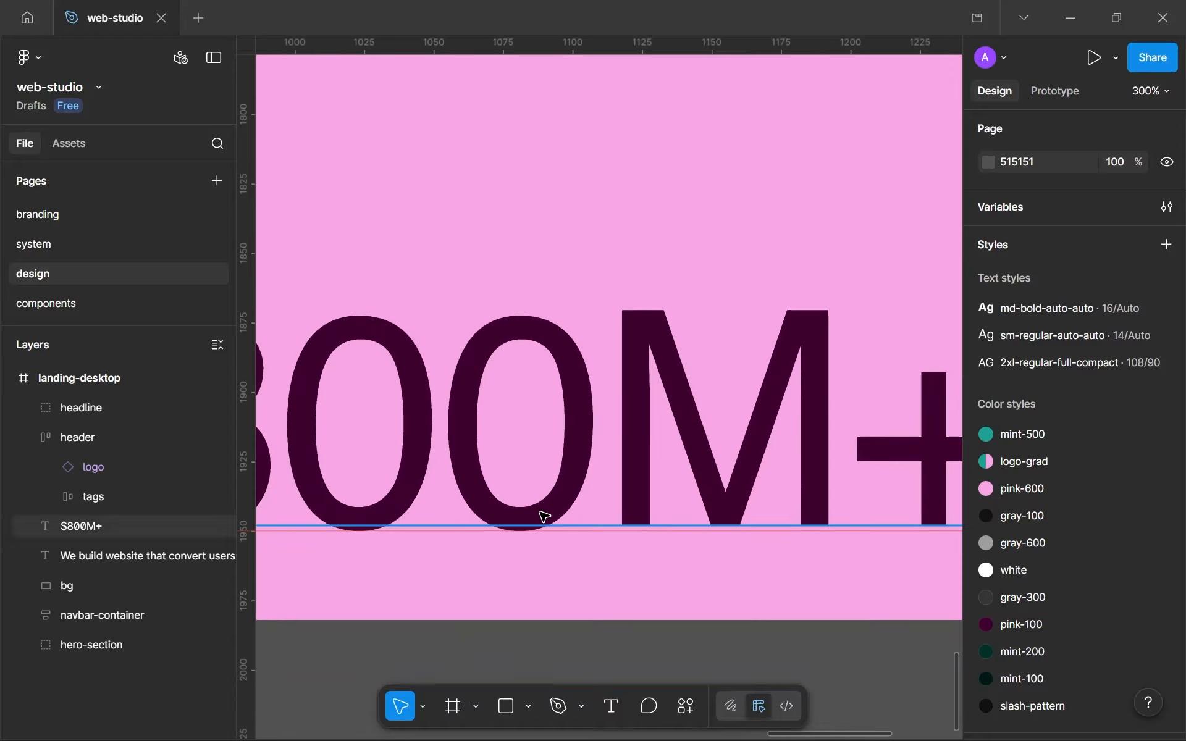
Step: Nudge the $800M+ text down to Y 1930 so its baseline sits on the lower guide, and deselect it
{"action": "left_click", "coordinate": [603, 501]}
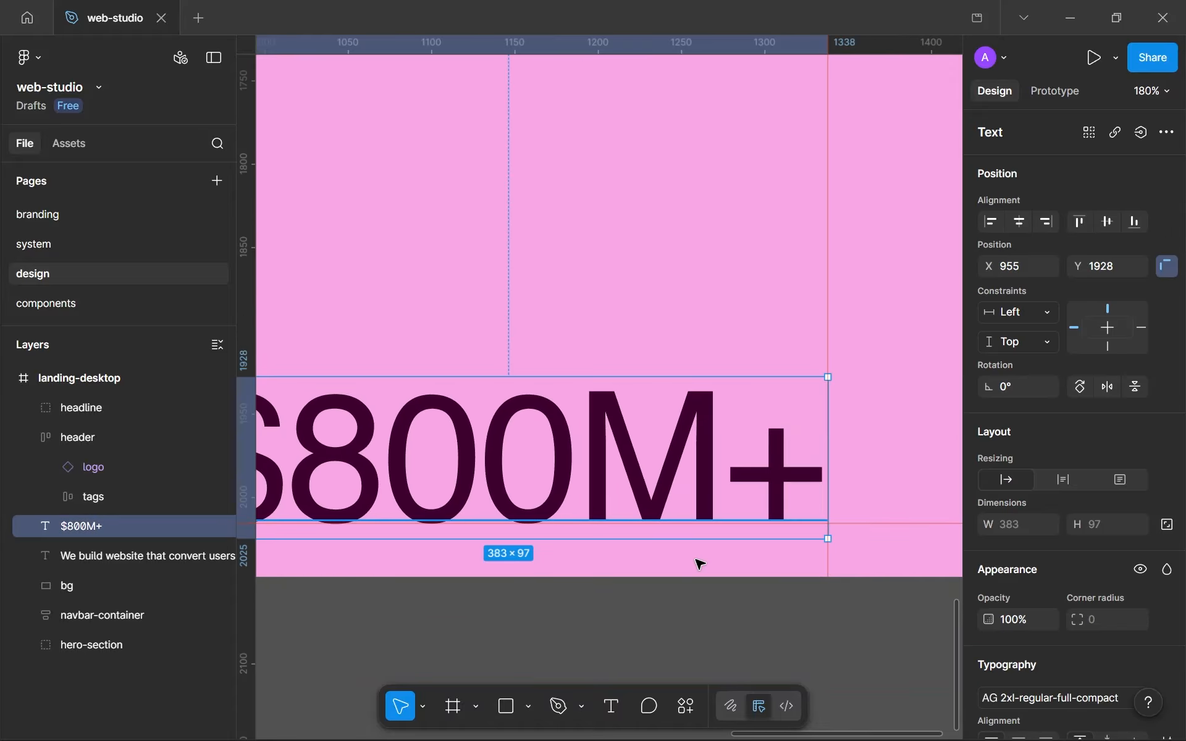
{"action": "key", "text": "Down"}
{"action": "key", "text": "Down"}
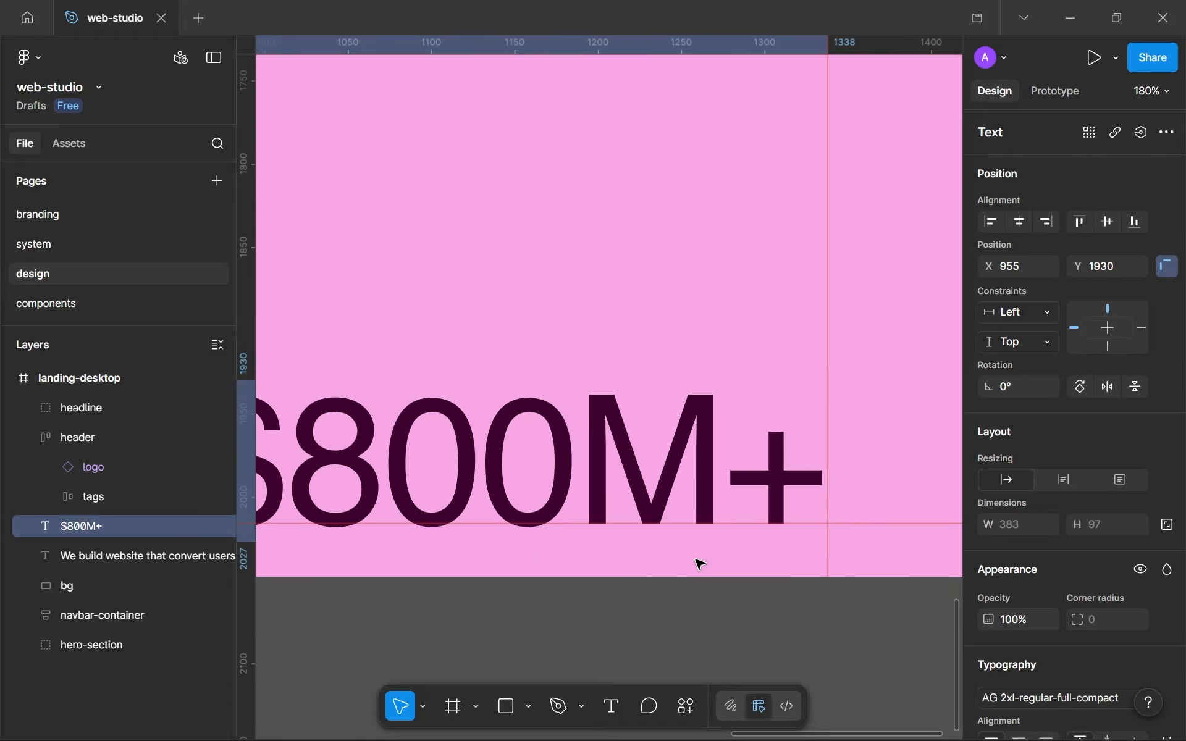
{"action": "scroll", "coordinate": [643, 497], "scroll_direction": "up", "scroll_amount": 1}
{"action": "left_click", "coordinate": [427, 615]}
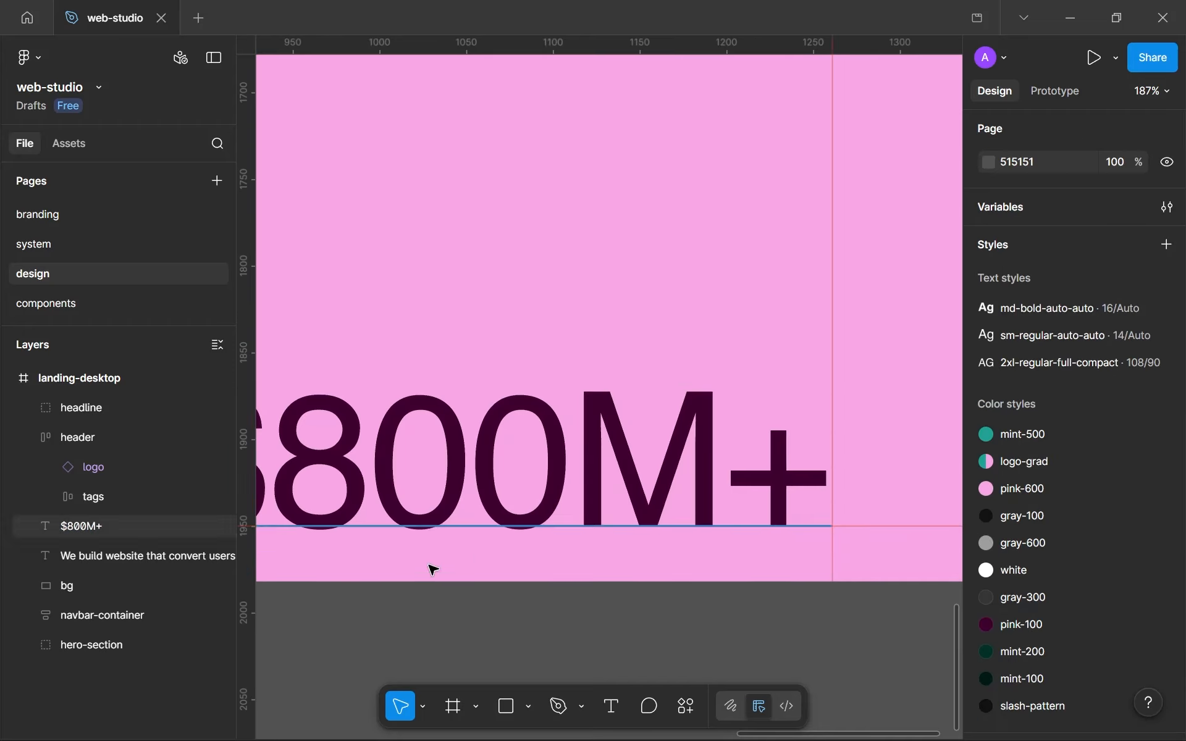
Step: Wrap the paragraph and the $800M+ text in a horizontal auto layout frame with bottom alignment and auto gap, and deselect it
{"action": "scroll", "coordinate": [433, 569], "scroll_direction": "left", "scroll_amount": 3}
{"action": "scroll", "coordinate": [485, 543], "scroll_direction": "down", "scroll_amount": 5}
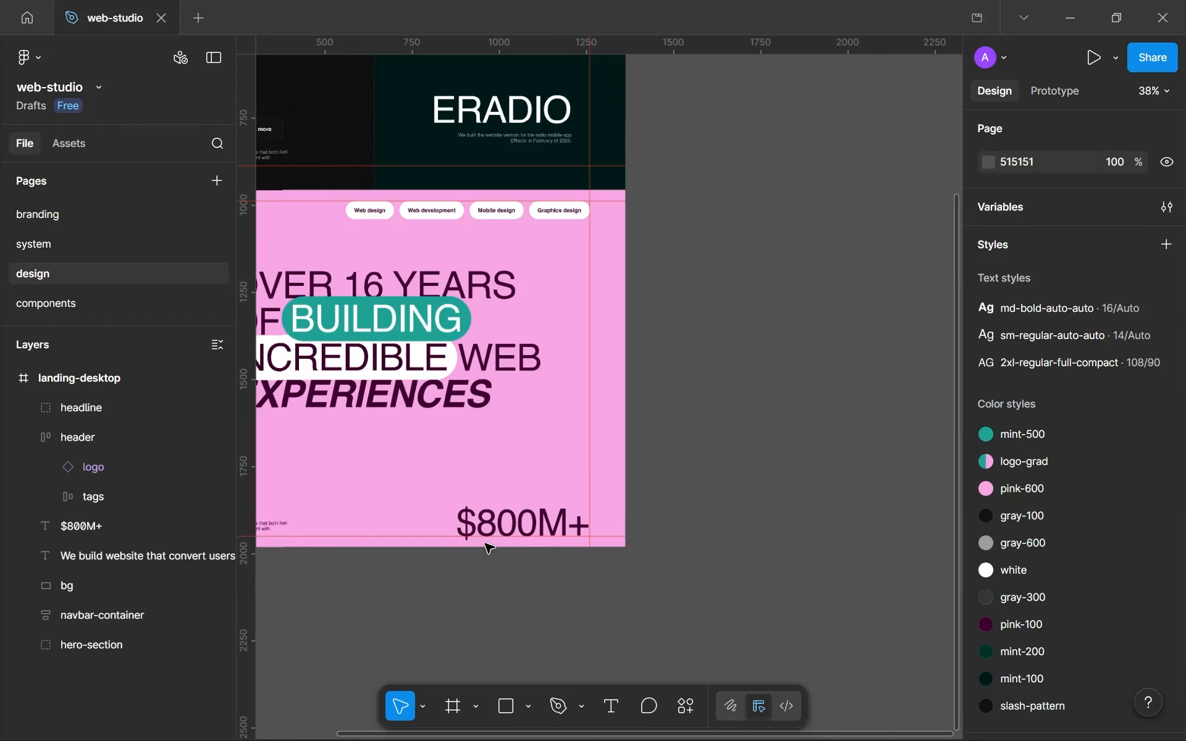
{"action": "scroll", "coordinate": [490, 548], "scroll_direction": "left", "scroll_amount": 4}
{"action": "scroll", "coordinate": [490, 548], "scroll_direction": "down", "scroll_amount": 1}
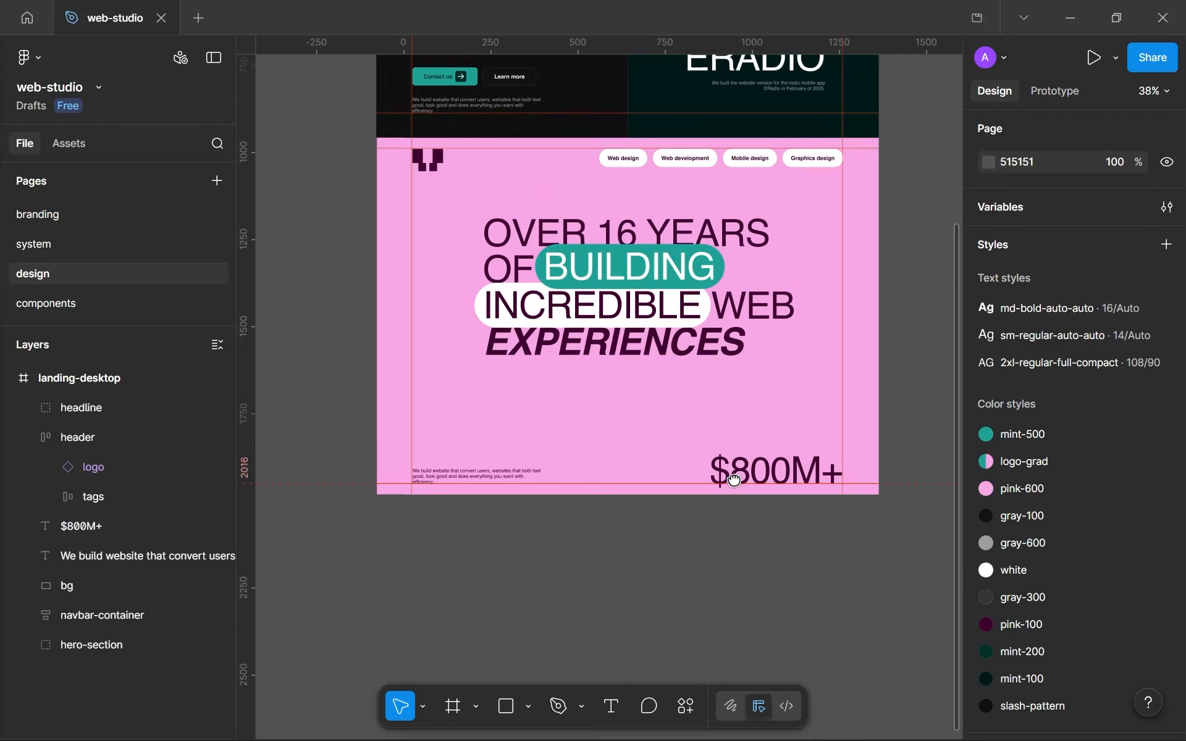
{"action": "left_click", "coordinate": [492, 476]}
{"action": "left_click", "coordinate": [494, 477]}
{"action": "left_click", "coordinate": [770, 470], "text": "shift"}
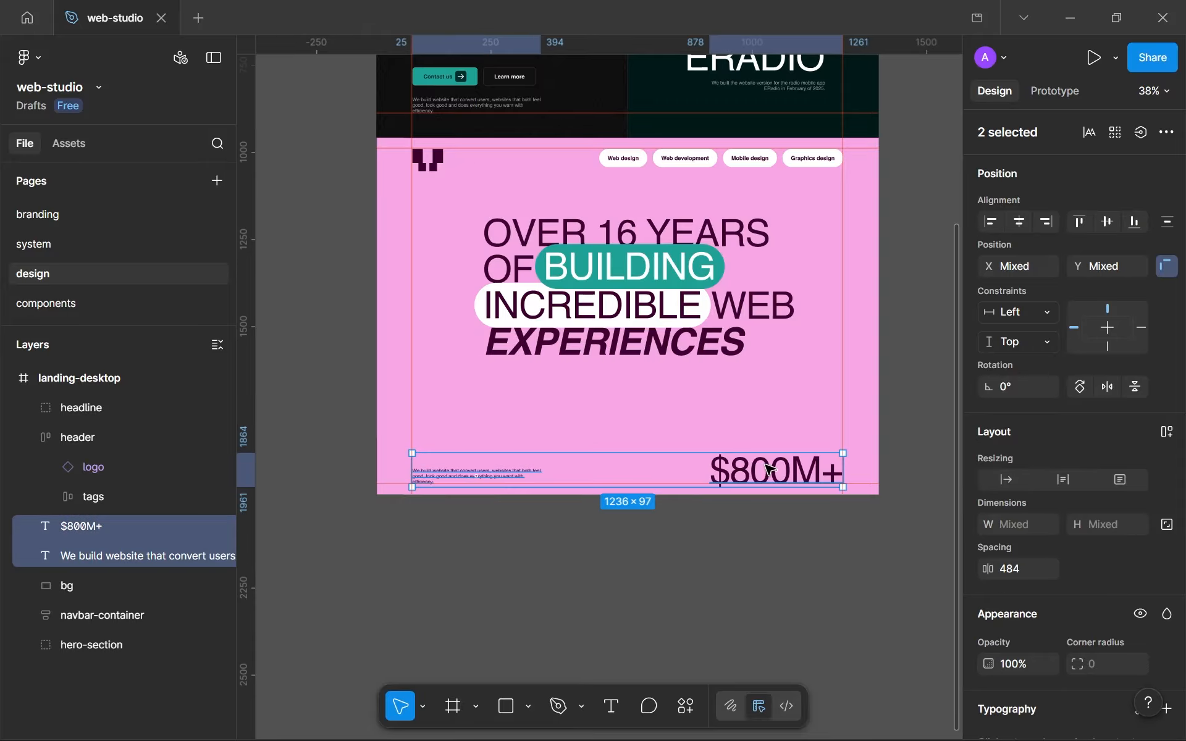
{"action": "key", "text": "shift+a"}
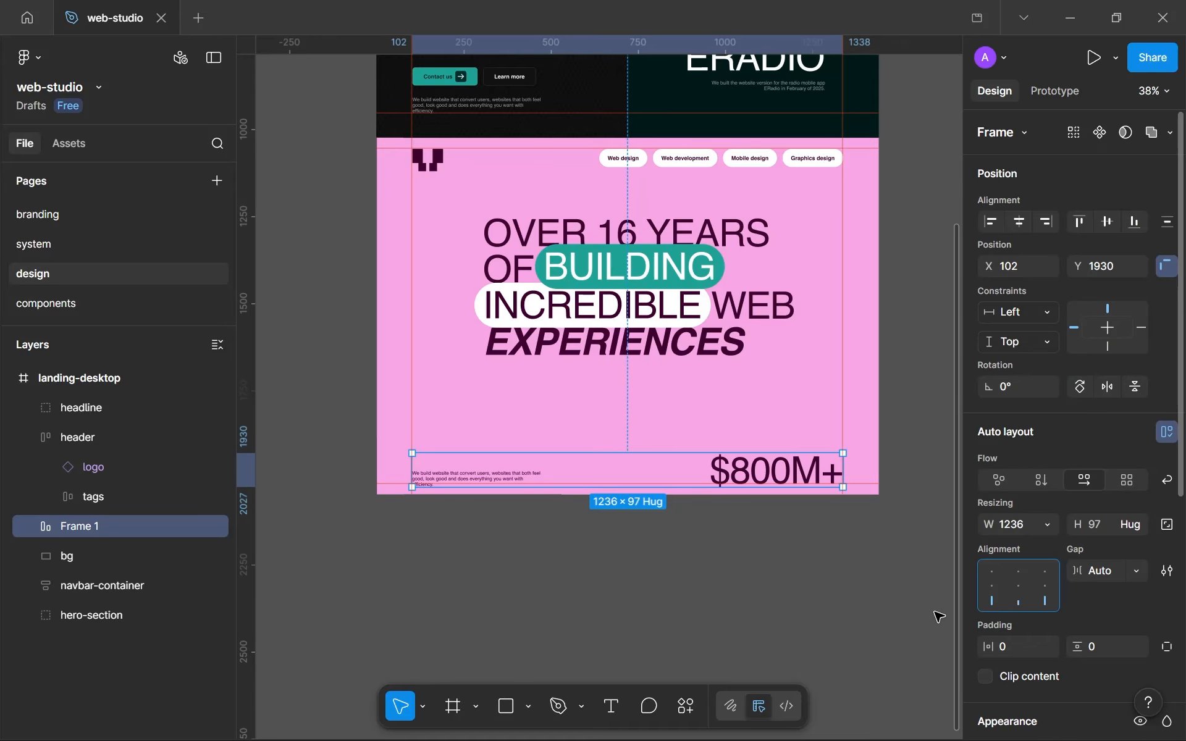
{"action": "left_click", "coordinate": [511, 498]}
Step: Rename the auto layout frame holding the paragraph and the $800M+ text as bottom
{"action": "scroll", "coordinate": [488, 494], "scroll_direction": "up", "scroll_amount": 5}
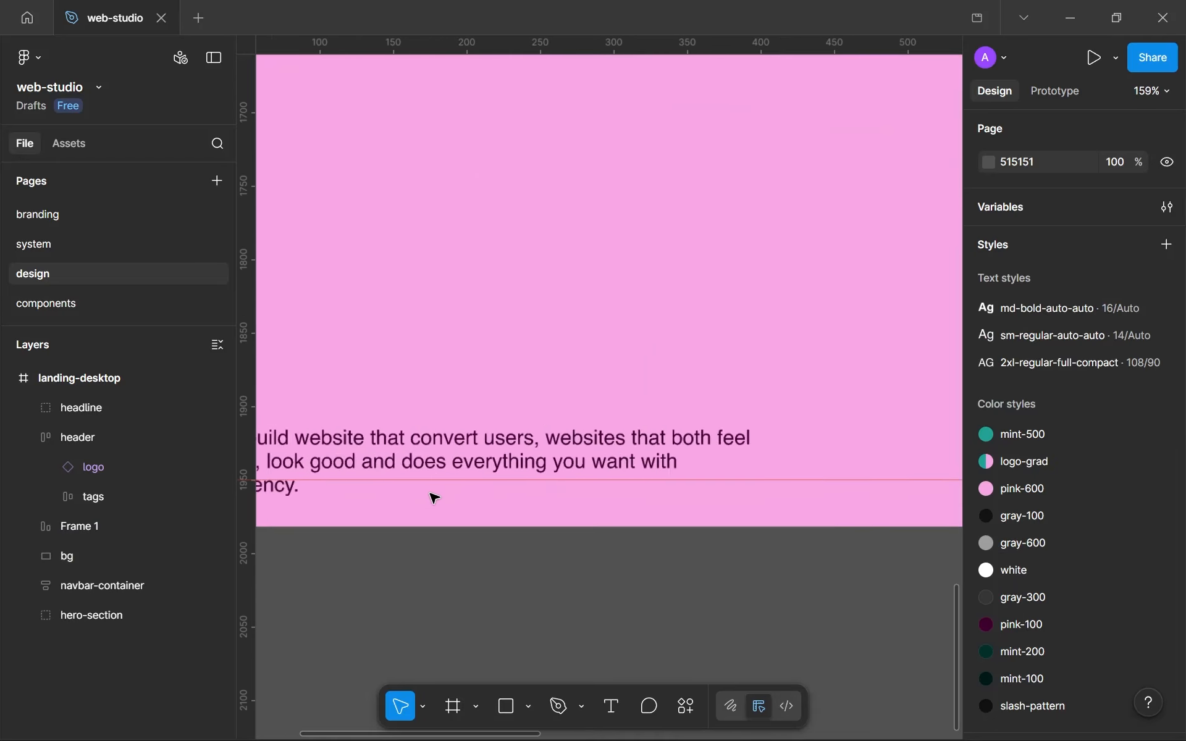
{"action": "left_click_drag", "start_coordinate": [570, 492], "coordinate": [721, 516]}
{"action": "left_click", "coordinate": [416, 504]}
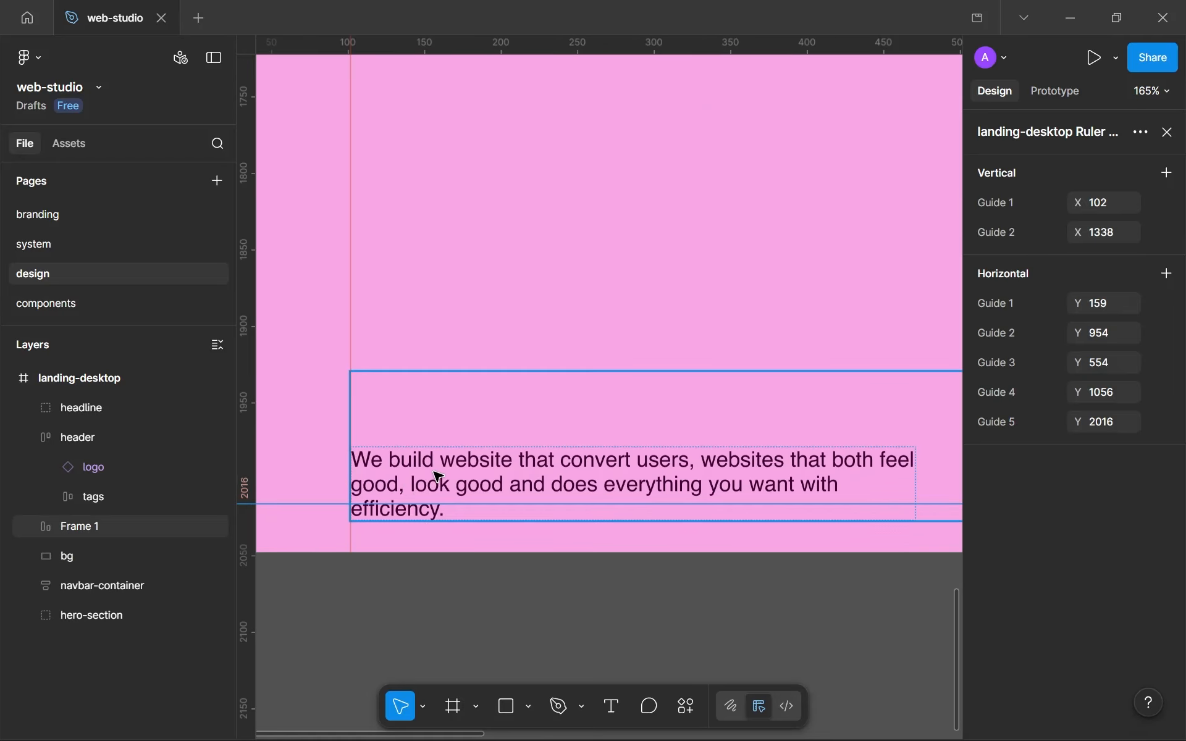
{"action": "left_click", "coordinate": [438, 477]}
{"action": "scroll", "coordinate": [440, 479], "scroll_direction": "down", "scroll_amount": 5}
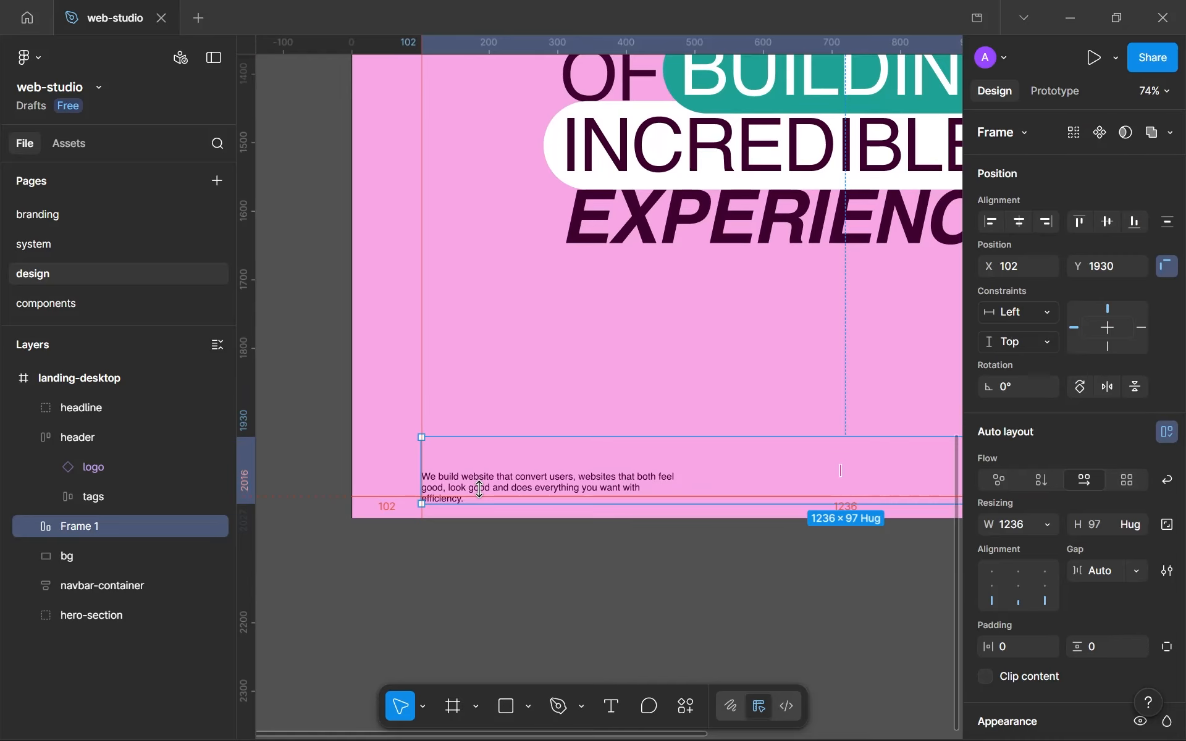
{"action": "double_click", "coordinate": [104, 527]}
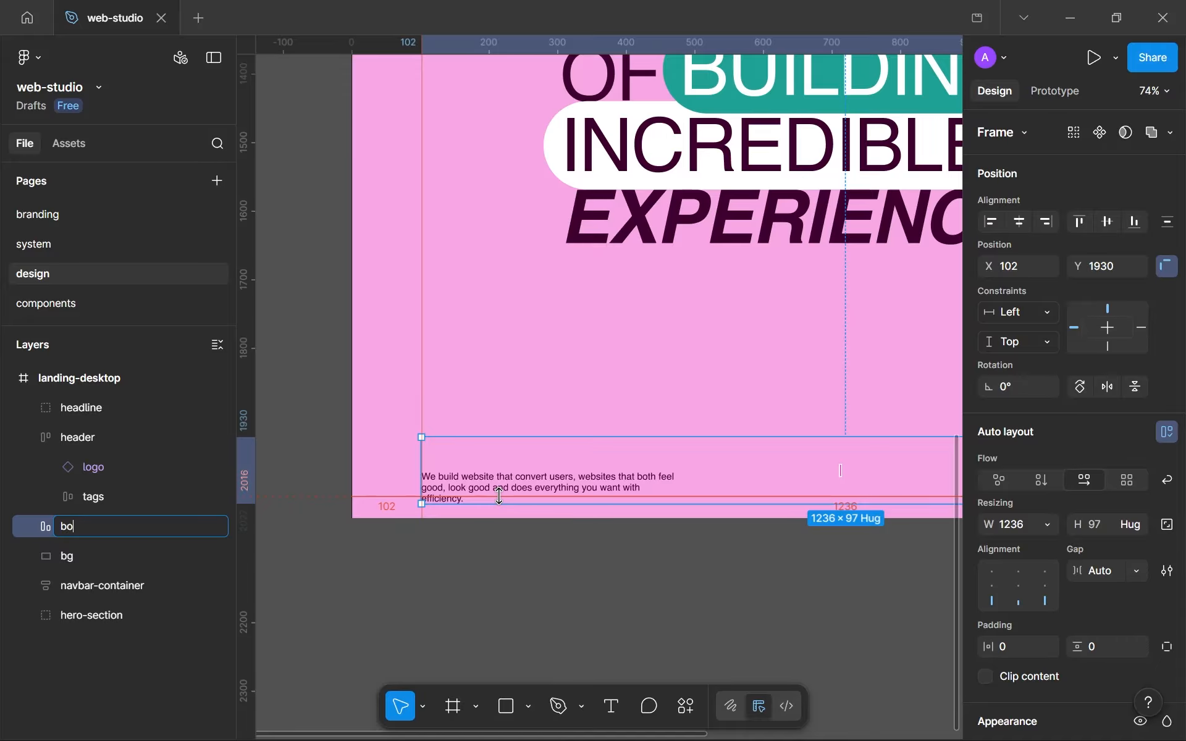
{"action": "key", "text": "Return"}
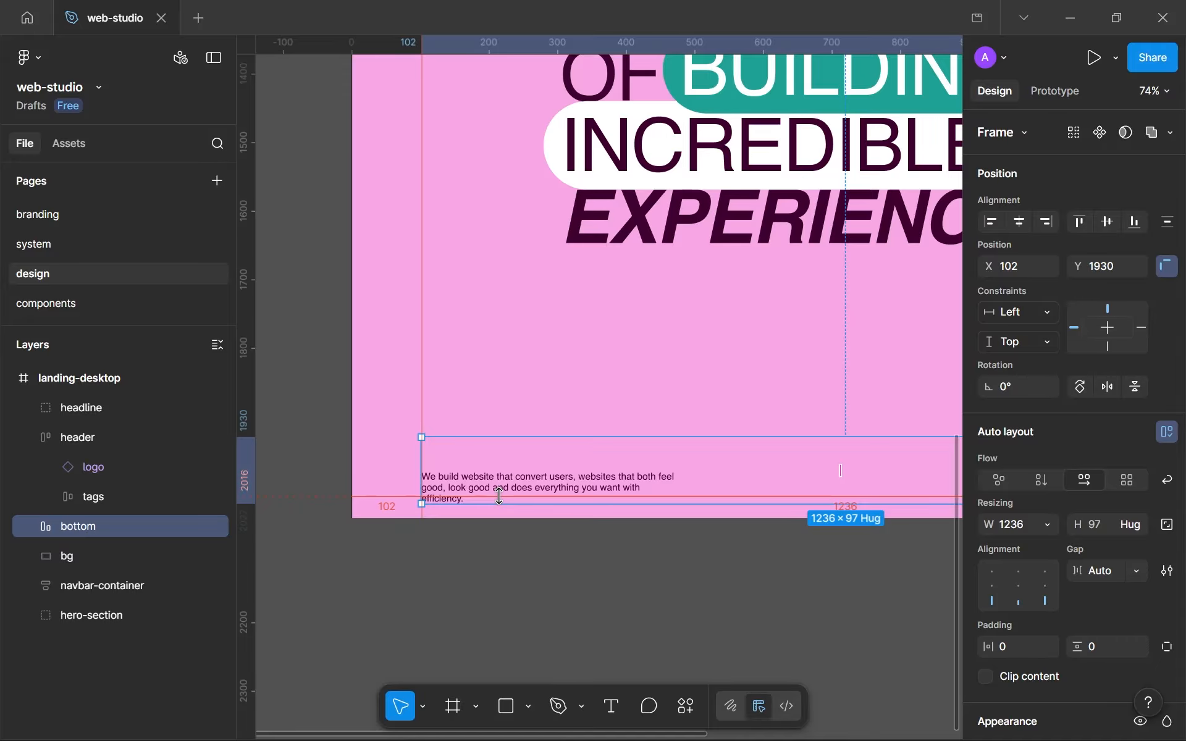
Step: Stretch the paragraph's text box inside the bottom frame to a fixed height of 56 px, raising its last line onto the lower guide
{"action": "scroll", "coordinate": [499, 496], "scroll_direction": "down", "scroll_amount": 2}
{"action": "scroll", "coordinate": [499, 496], "scroll_direction": "up", "scroll_amount": 10}
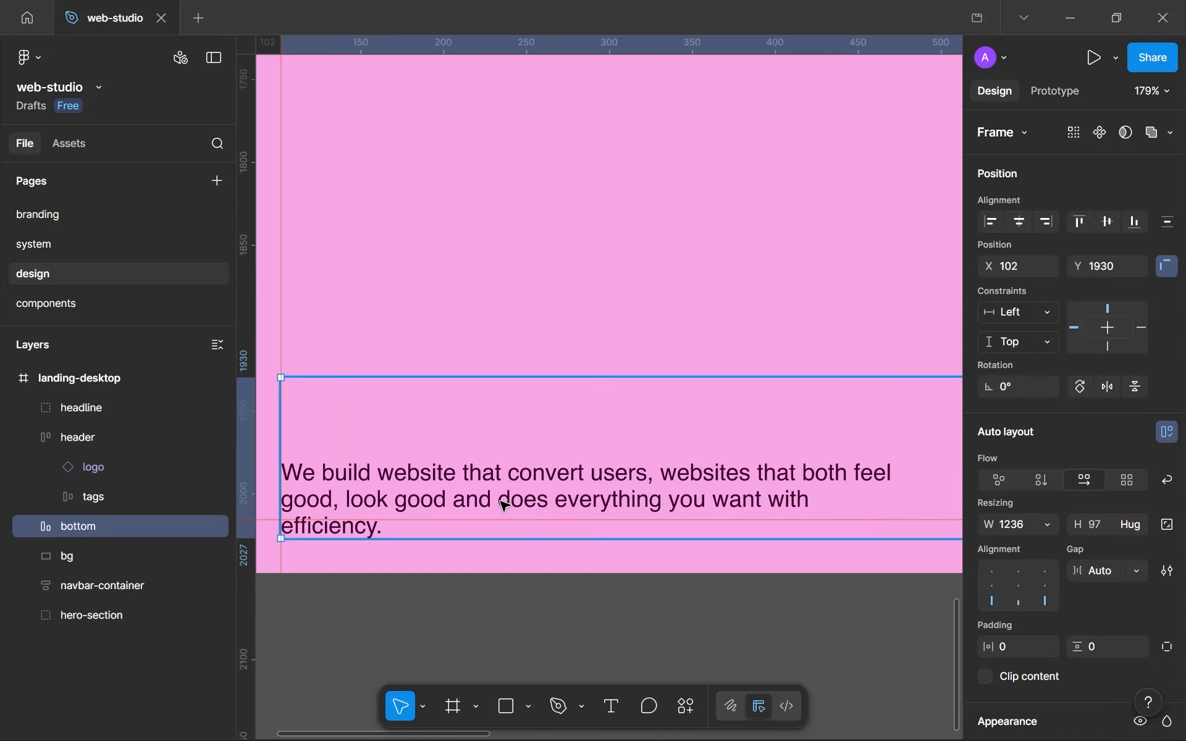
{"action": "double_click", "coordinate": [504, 505]}
{"action": "left_click_drag", "start_coordinate": [518, 436], "coordinate": [526, 445]}
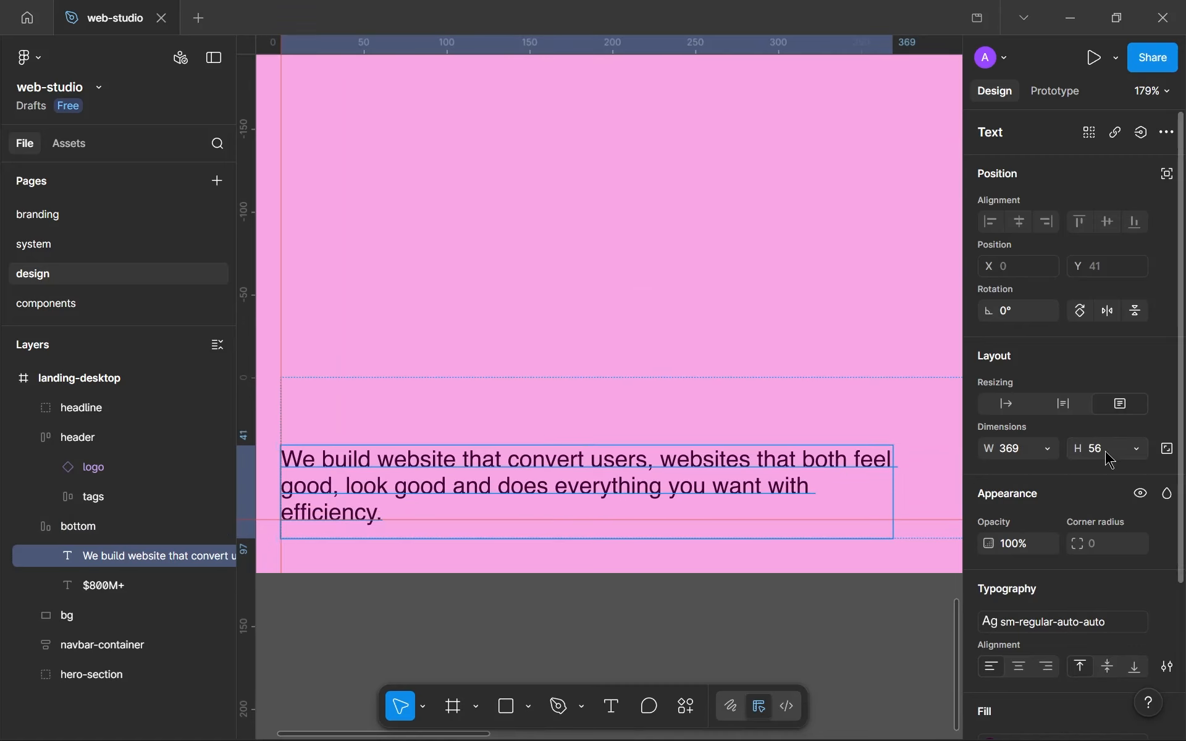
Step: Check up close how the paragraph's last baseline sits against the lower guide, undoing any accidental shift
{"action": "left_click_drag", "start_coordinate": [787, 445], "coordinate": [790, 432]}
{"action": "key", "text": "ctrl+z"}
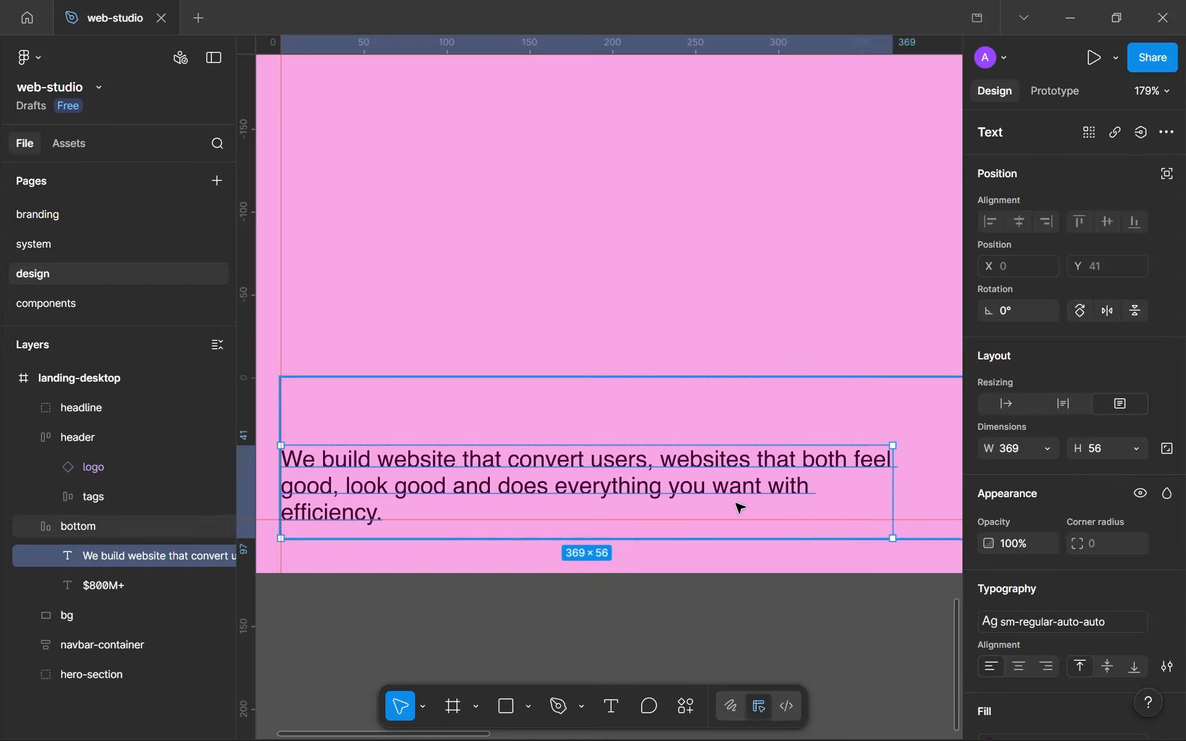
{"action": "scroll", "coordinate": [331, 551], "scroll_direction": "up", "scroll_amount": 5}
{"action": "left_click_drag", "start_coordinate": [465, 522], "coordinate": [684, 586]}
{"action": "scroll", "coordinate": [649, 543], "scroll_direction": "up", "scroll_amount": 5}
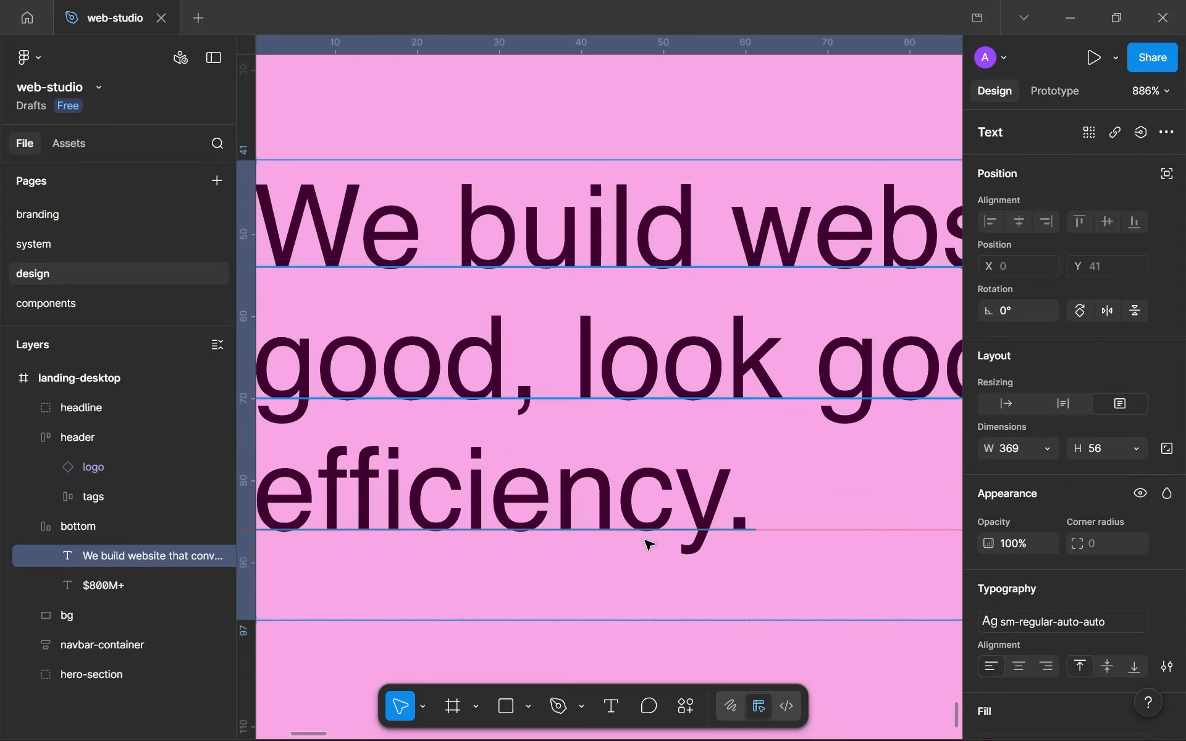
{"action": "scroll", "coordinate": [537, 512], "scroll_direction": "down", "scroll_amount": 15}
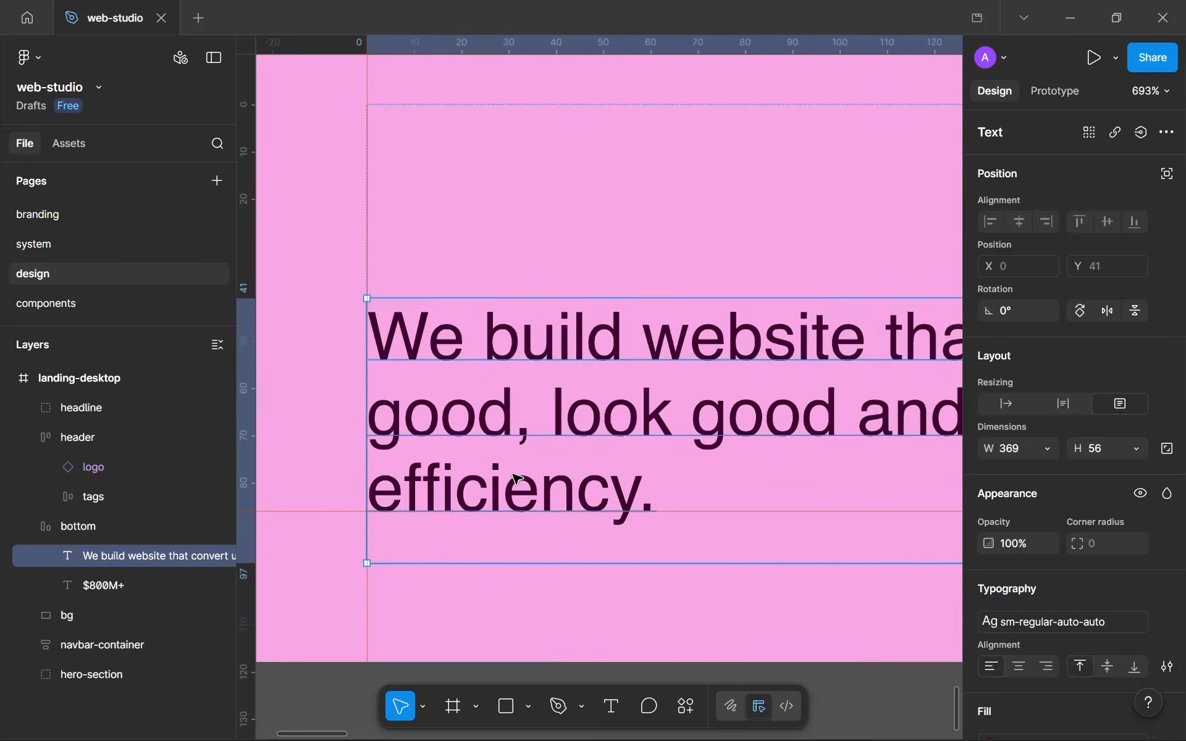
{"action": "scroll", "coordinate": [593, 503], "scroll_direction": "down", "scroll_amount": 1}
{"action": "scroll", "coordinate": [763, 524], "scroll_direction": "right", "scroll_amount": 3}
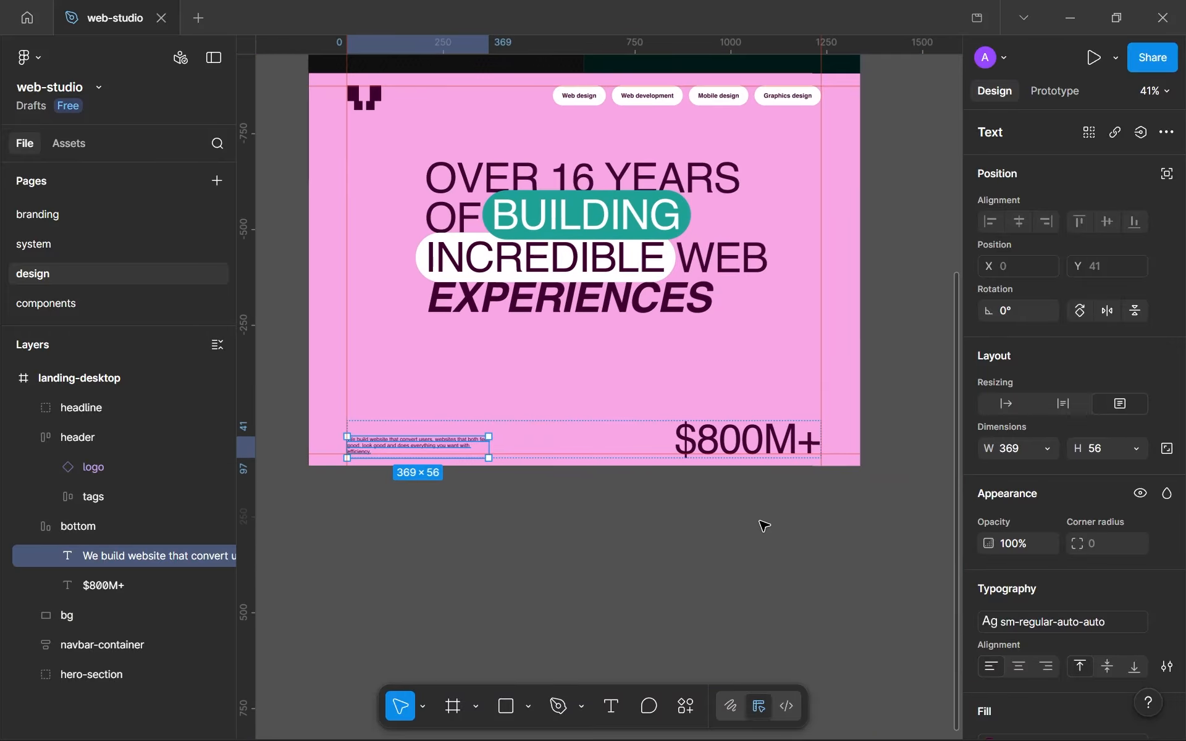
Step: Deselect the paragraph and collapse the header and bottom frames in the layer list
{"action": "left_click", "coordinate": [766, 525]}
{"action": "scroll", "coordinate": [810, 450], "scroll_direction": "down", "scroll_amount": 6}
{"action": "scroll", "coordinate": [810, 449], "scroll_direction": "up", "scroll_amount": 2}
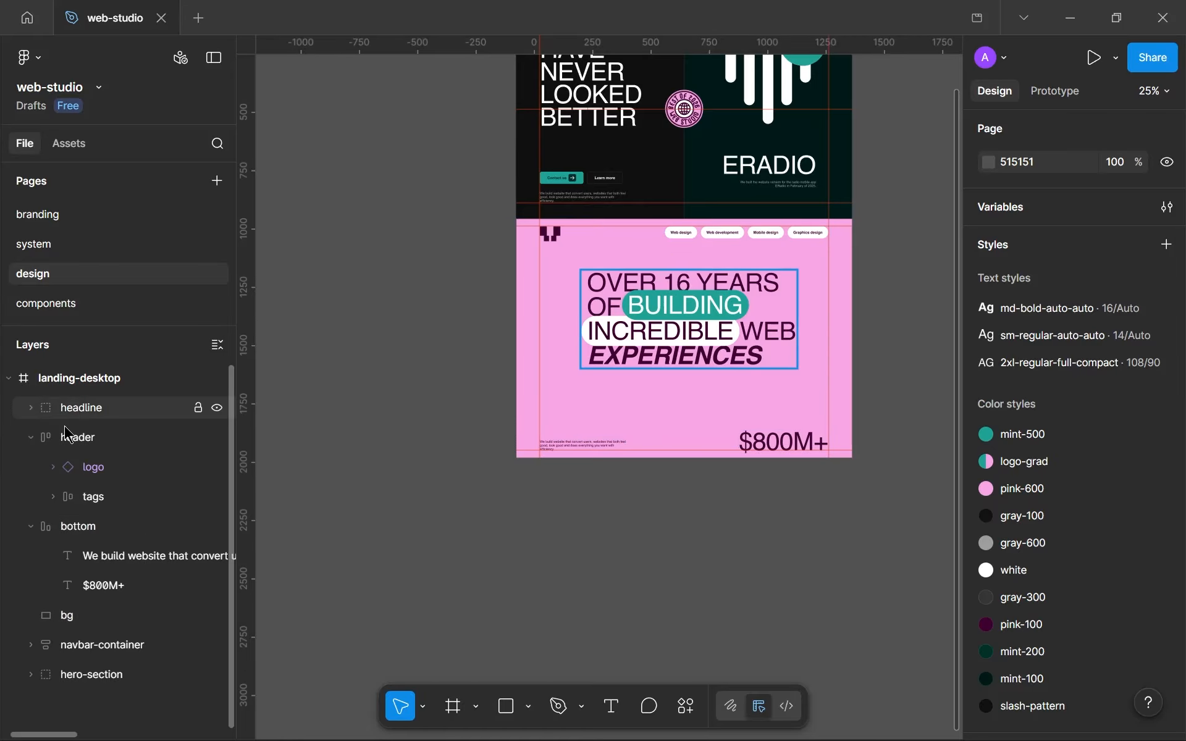
{"action": "left_click", "coordinate": [31, 437]}
{"action": "left_click", "coordinate": [31, 467]}
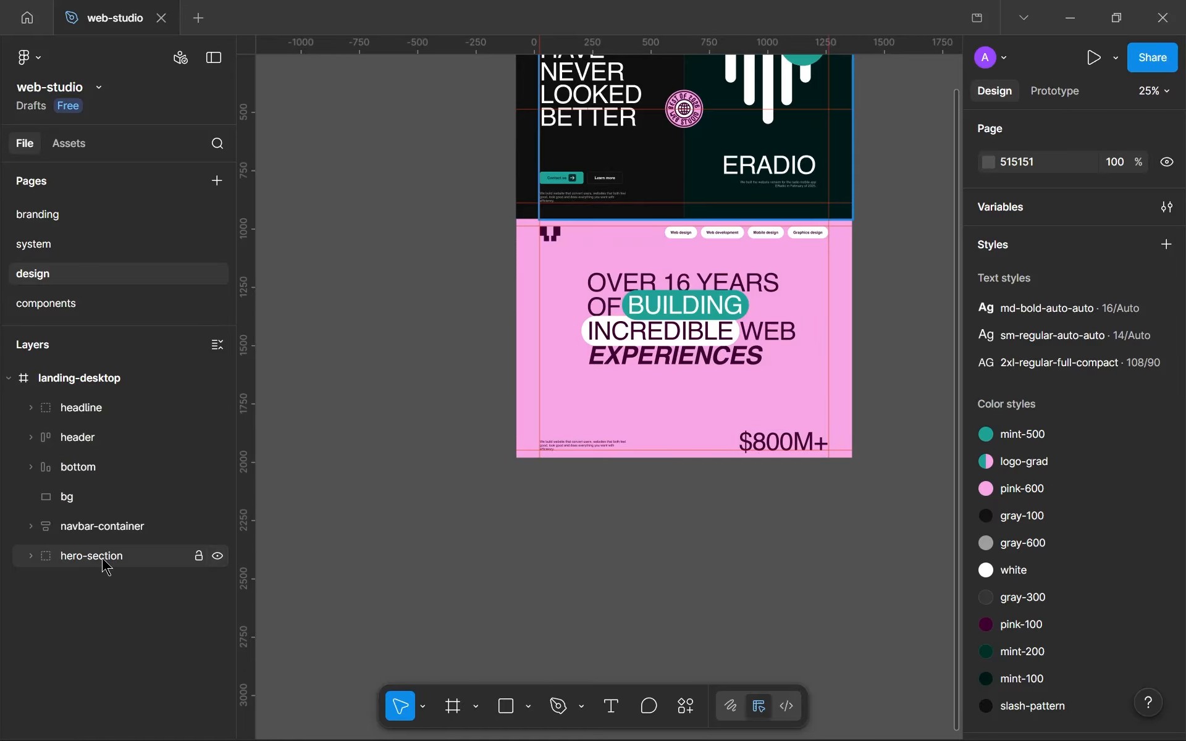
{"action": "scroll", "coordinate": [731, 341], "scroll_direction": "up", "scroll_amount": 3}
{"action": "scroll", "coordinate": [731, 342], "scroll_direction": "down", "scroll_amount": 2}
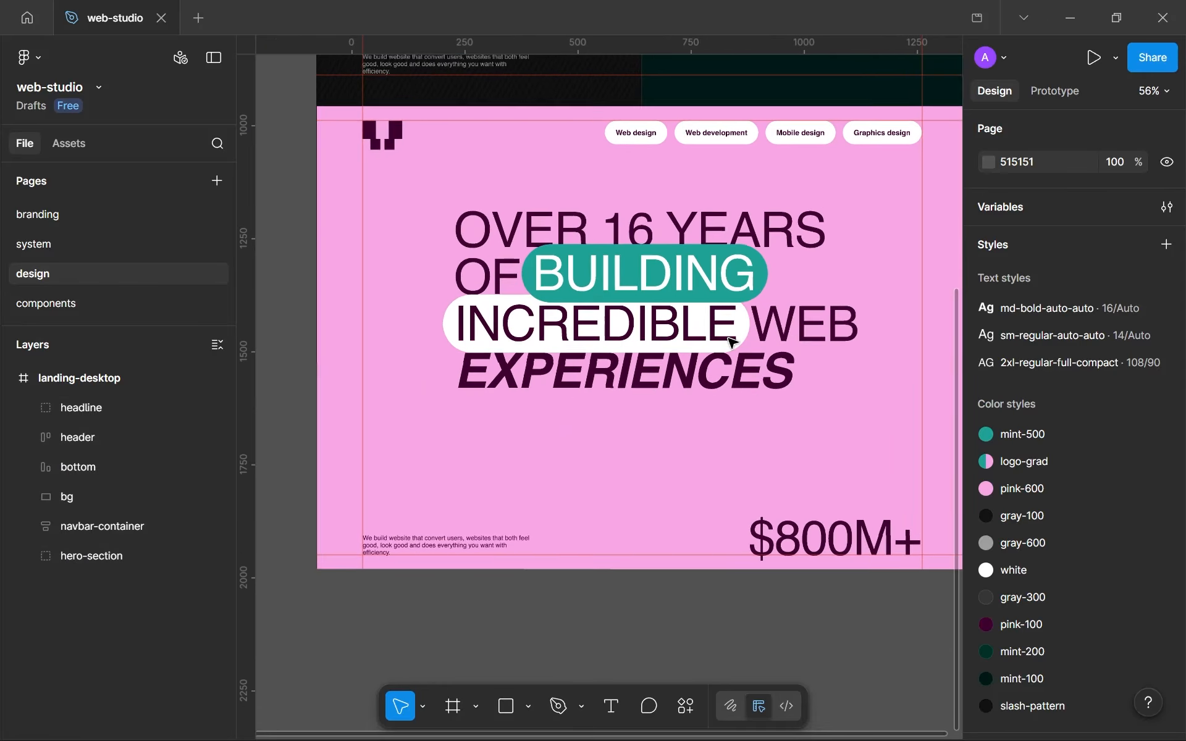
{"action": "left_click", "coordinate": [729, 340]}
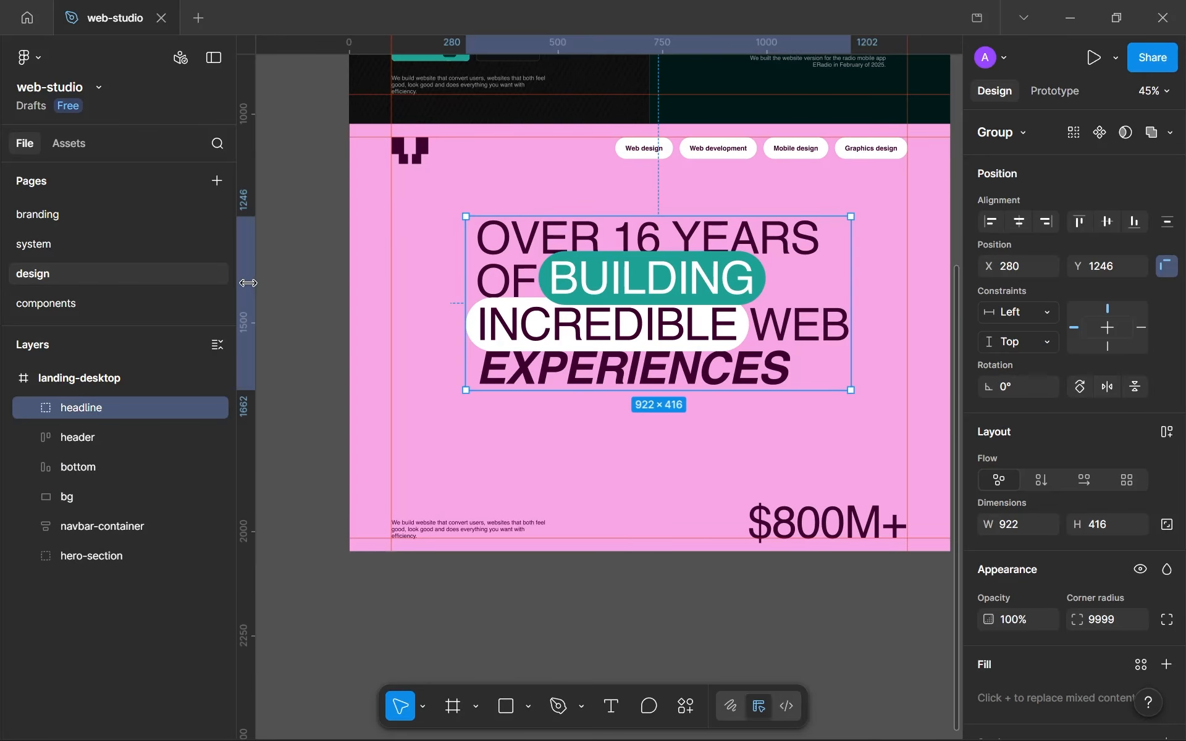
{"action": "left_click_drag", "start_coordinate": [247, 282], "coordinate": [679, 324]}
{"action": "left_click", "coordinate": [739, 562]}
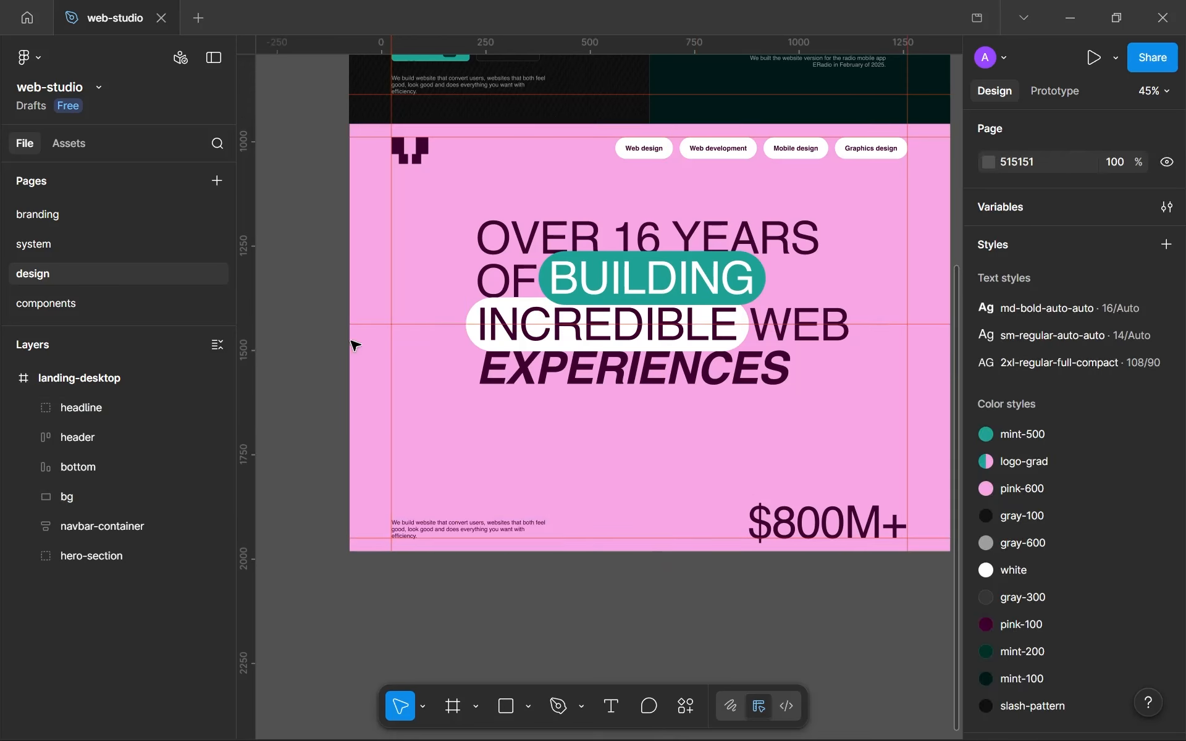
{"action": "left_click_drag", "start_coordinate": [387, 324], "coordinate": [453, 15]}
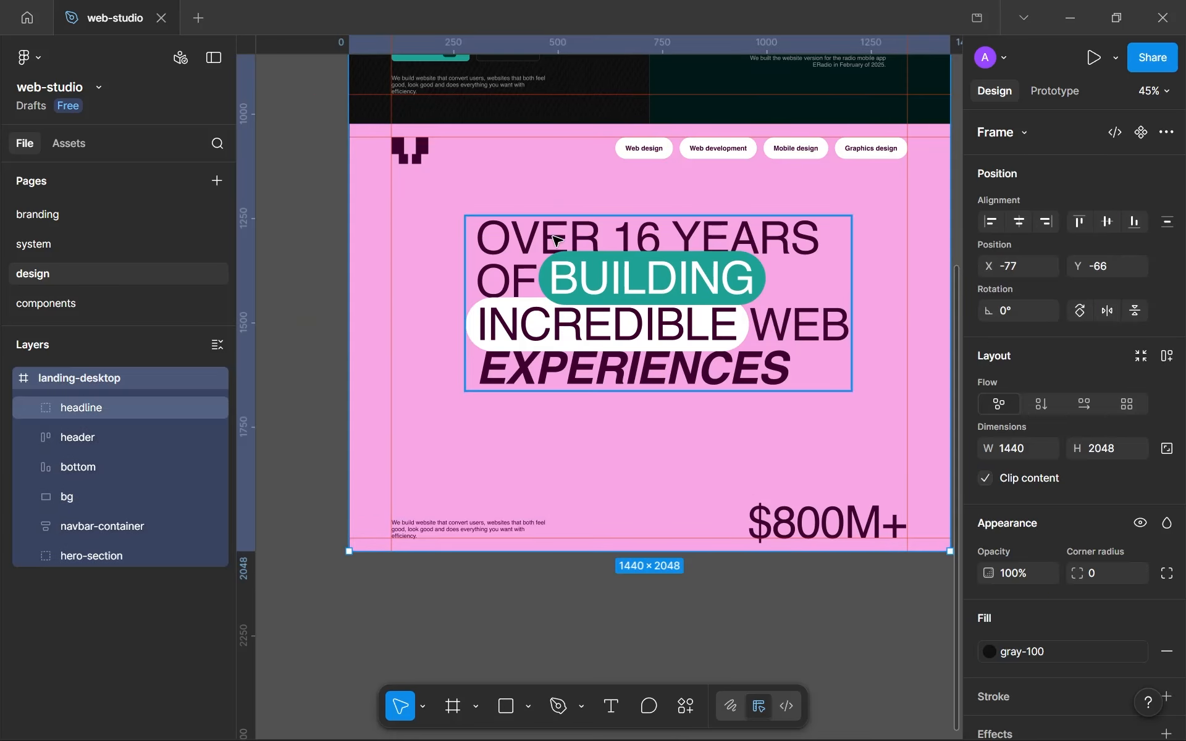
Step: Center the headline group horizontally in the landing-desktop frame, and move it straight down onto the empty canvas below the pink section
{"action": "left_click", "coordinate": [554, 275]}
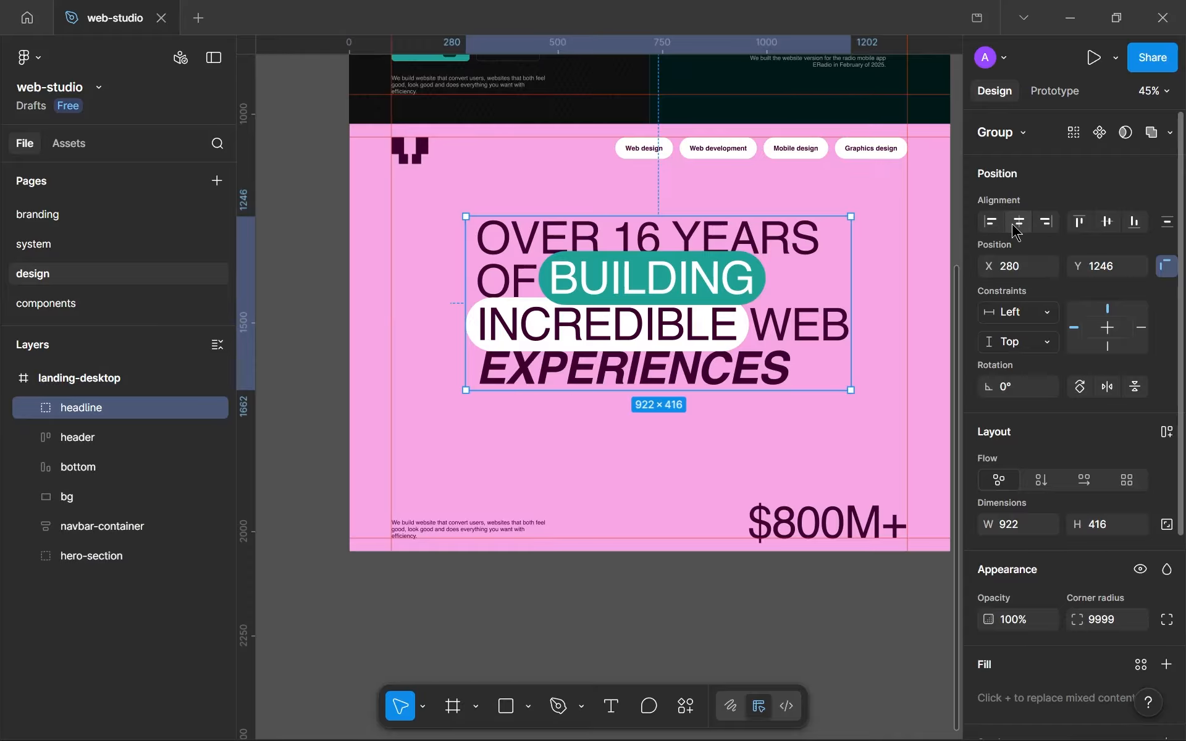
{"action": "left_click", "coordinate": [1017, 224]}
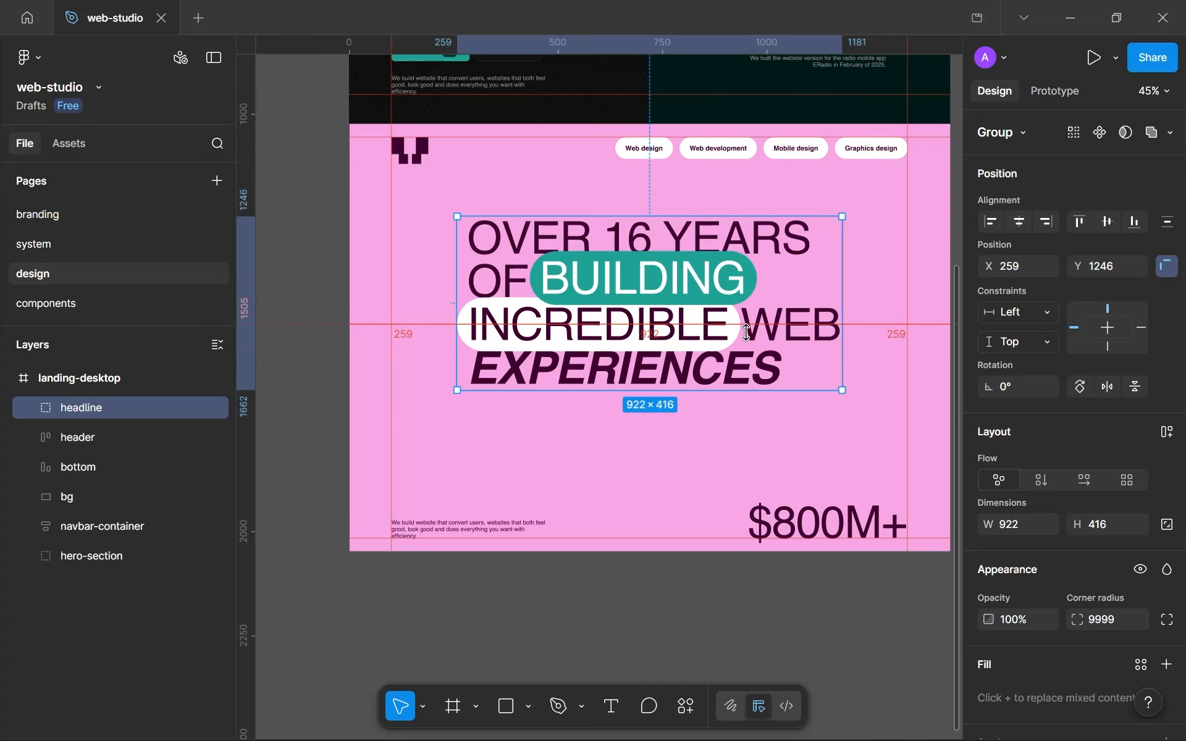
{"action": "left_click", "coordinate": [746, 331]}
{"action": "left_click", "coordinate": [646, 275]}
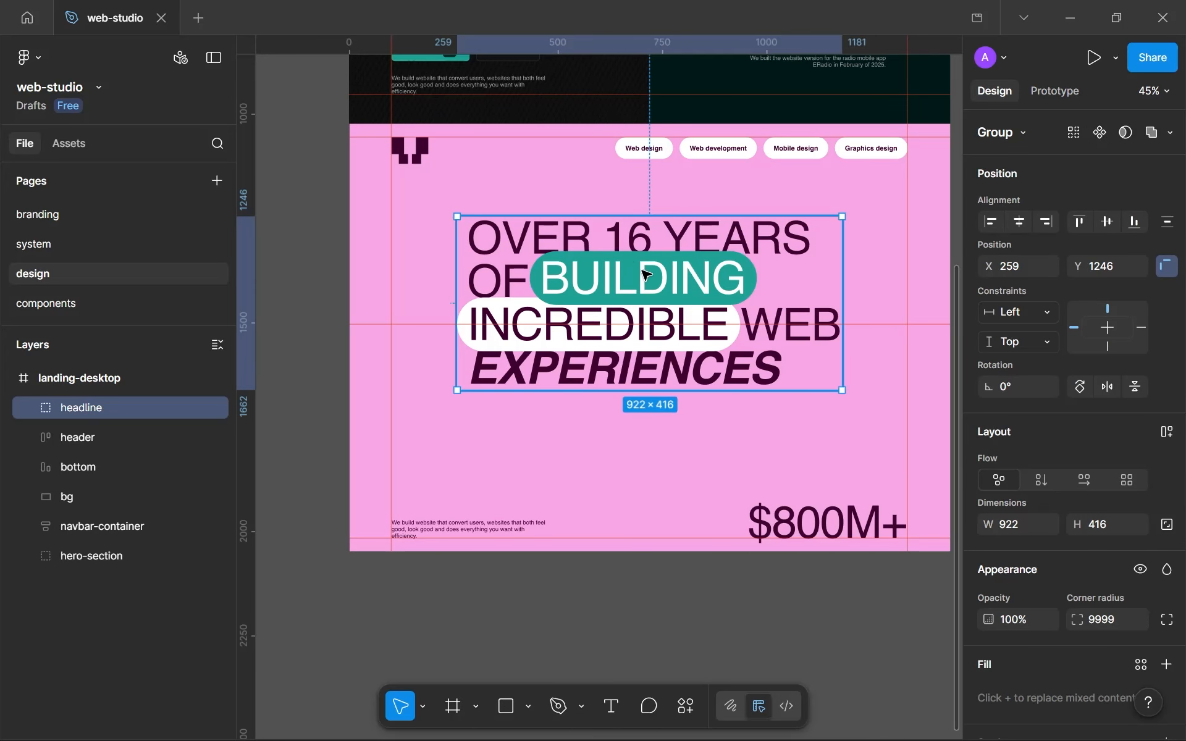
{"action": "left_click_drag", "start_coordinate": [645, 275], "coordinate": [647, 657]}
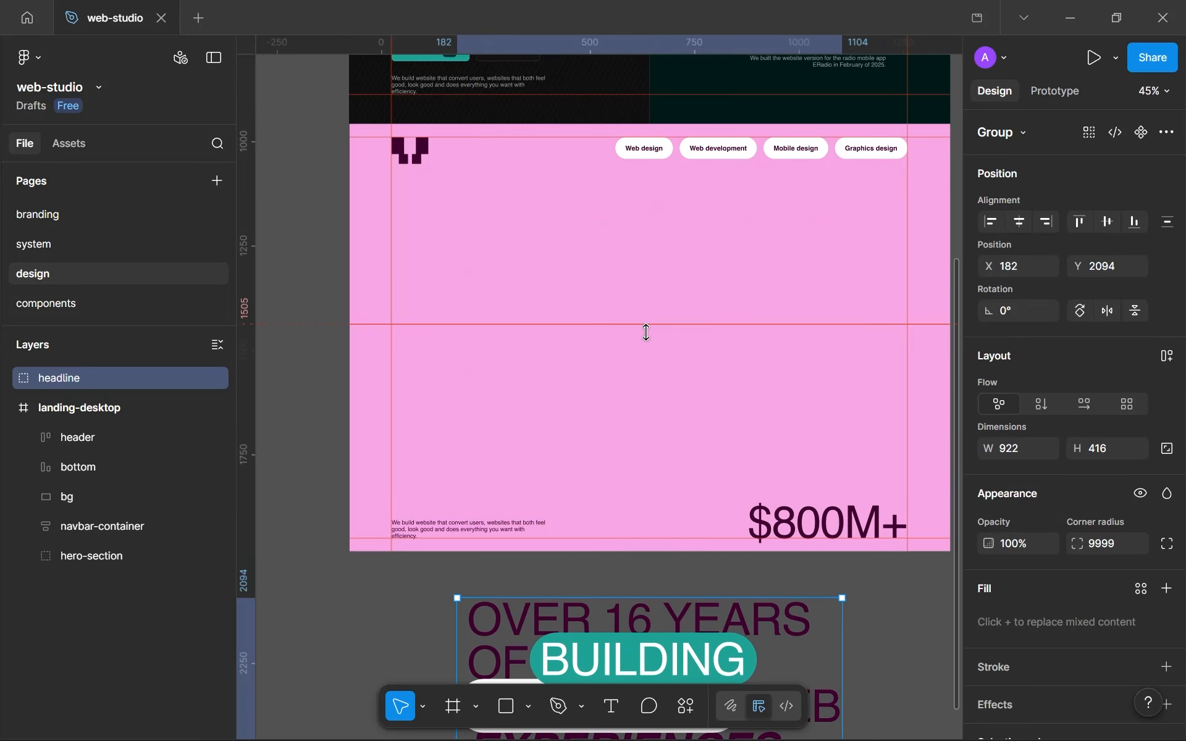
Step: Measure the distances from the header frame and the bottom frame to the horizontal guide at Y 1505
{"action": "left_click", "coordinate": [646, 325]}
{"action": "left_click", "coordinate": [682, 148]}
{"action": "key", "text": "alt"}
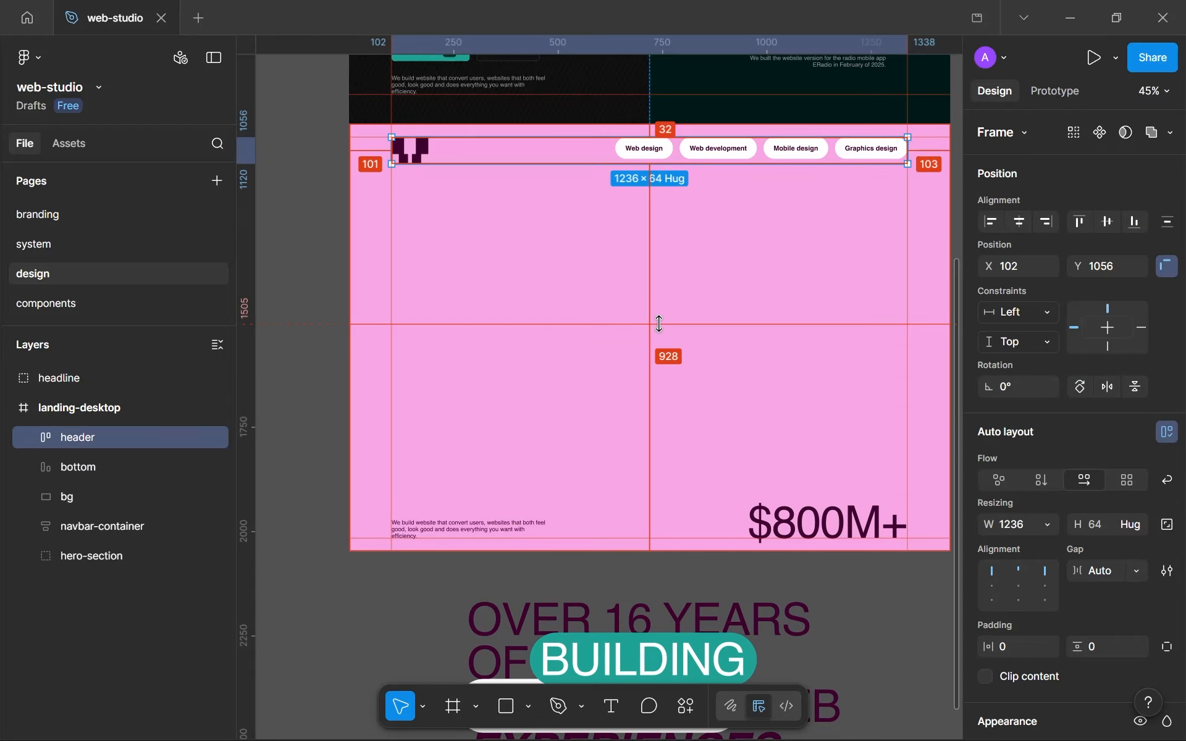
{"action": "left_click", "coordinate": [659, 324]}
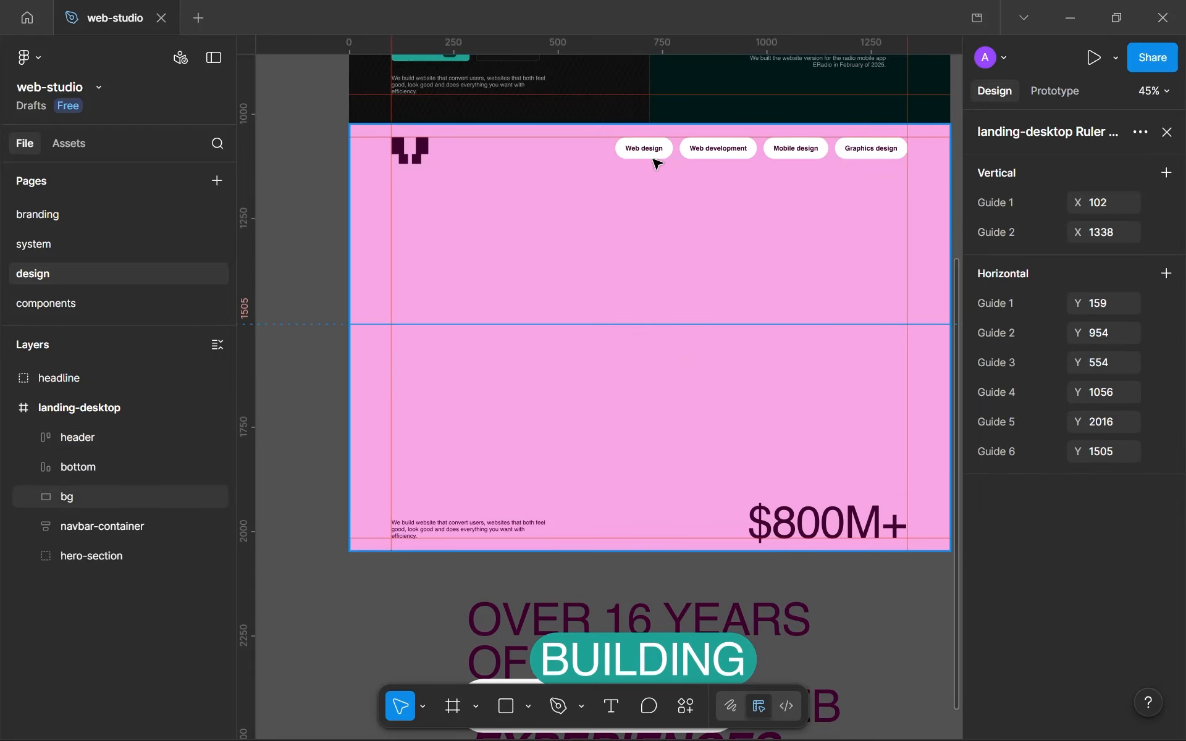
{"action": "left_click", "coordinate": [654, 158]}
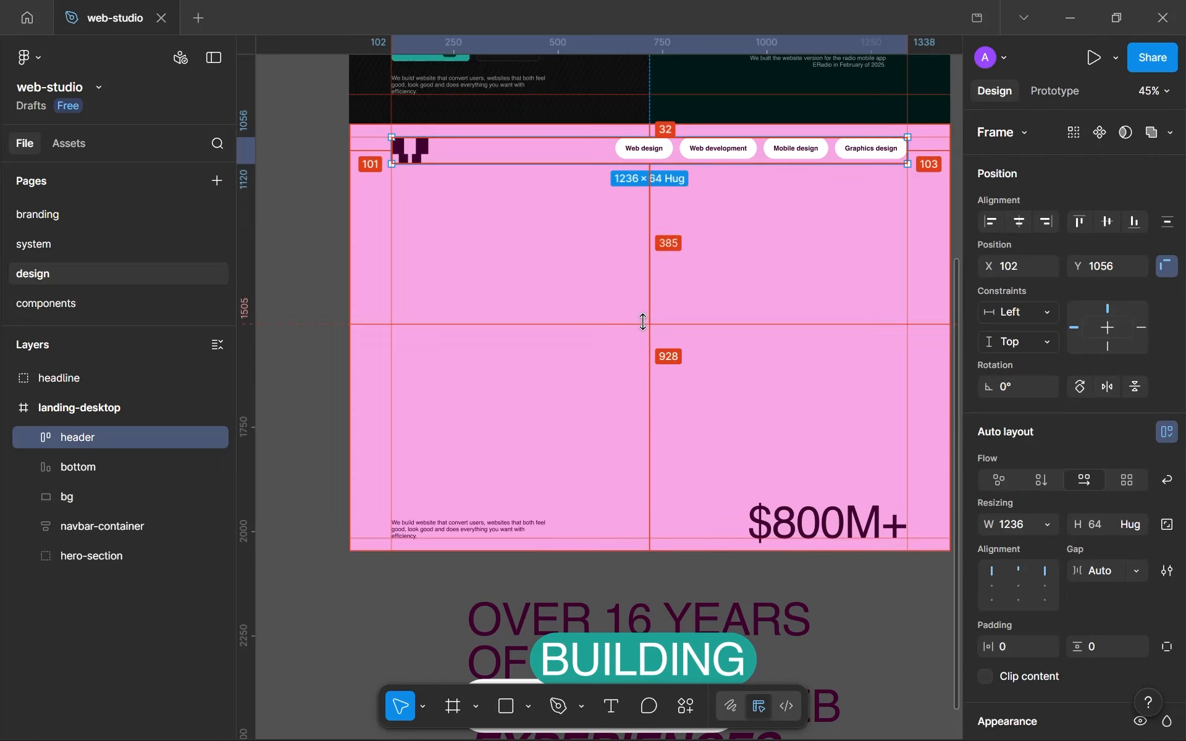
{"action": "left_click", "coordinate": [766, 515]}
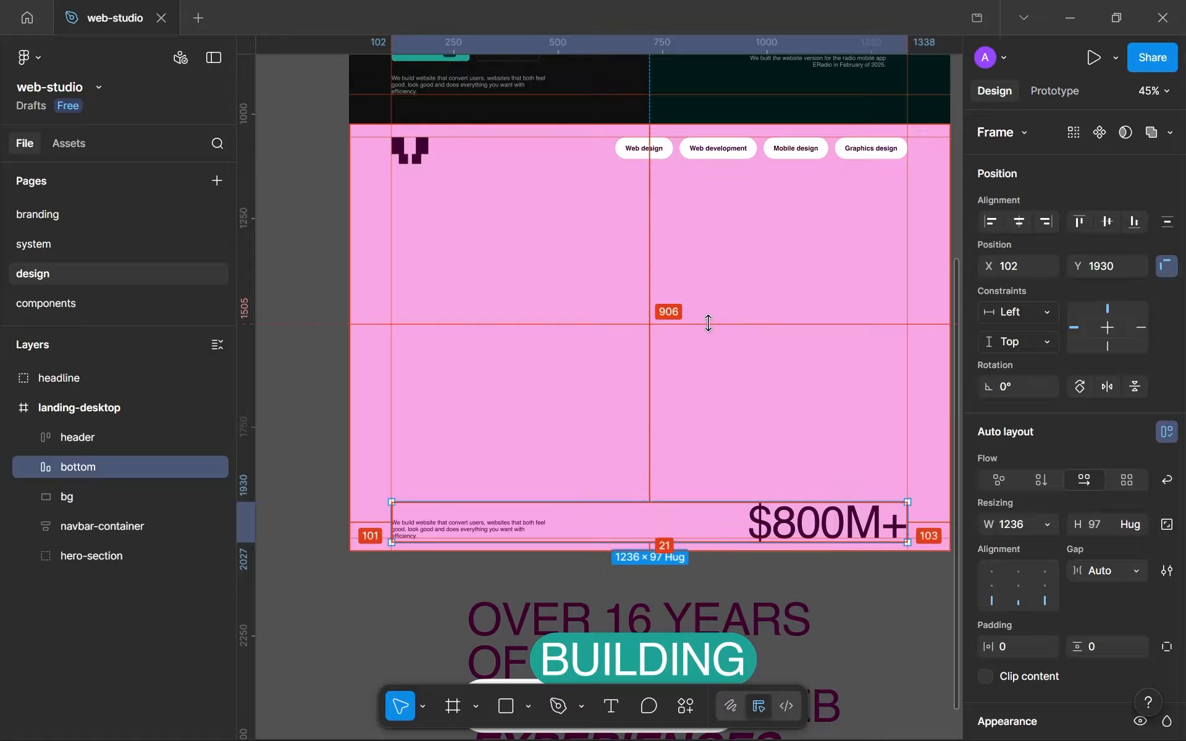
Step: Shift the pink section's middle horizontal guide to Y 1451, and remove it
{"action": "mouse_move", "coordinate": [708, 319]}
{"action": "left_mouse_down"}
{"action": "mouse_move", "coordinate": [709, 336]}
{"action": "mouse_move", "coordinate": [723, 262]}
{"action": "mouse_move", "coordinate": [720, 302]}
{"action": "left_mouse_up"}
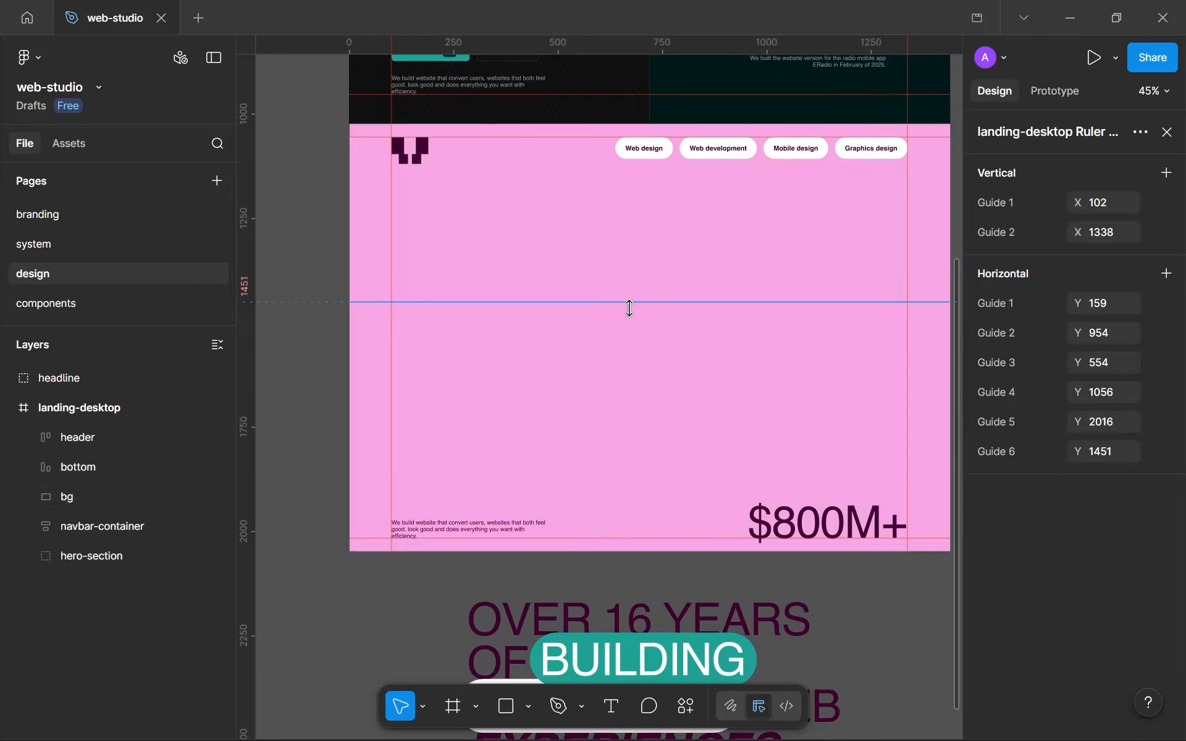
{"action": "left_click_drag", "start_coordinate": [678, 302], "coordinate": [699, 31]}
{"action": "key", "text": "p"}
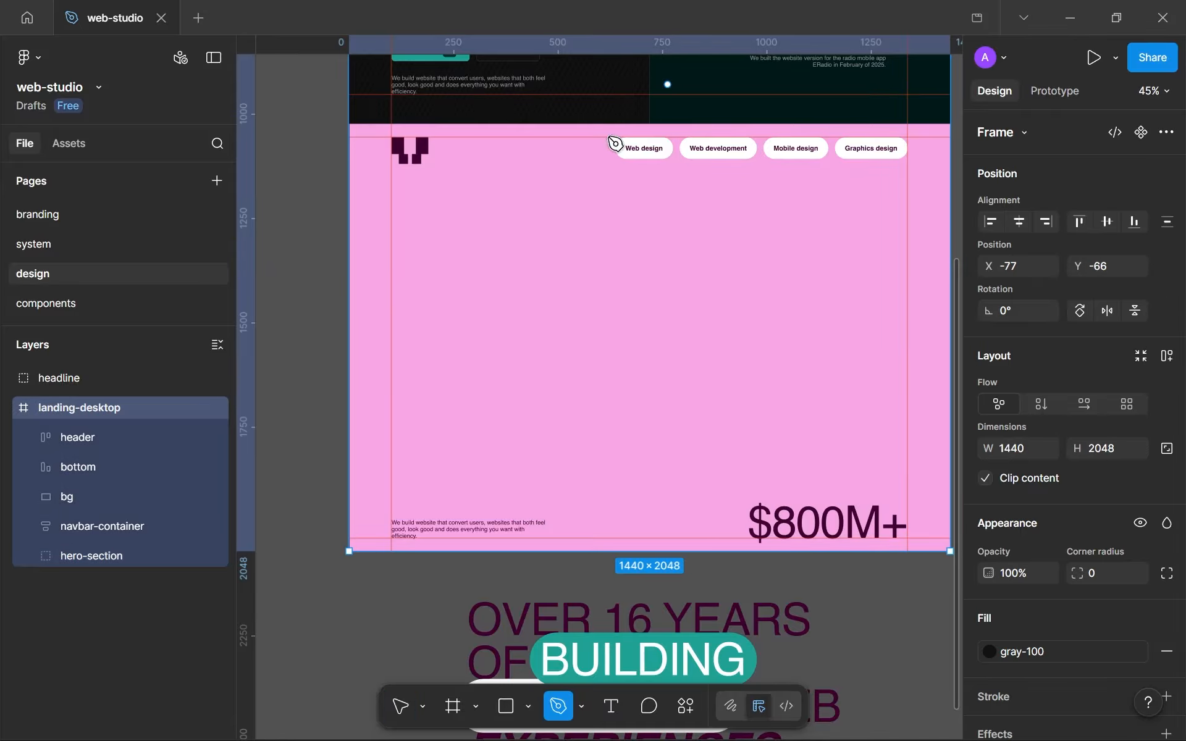
{"action": "left_click", "coordinate": [375, 299]}
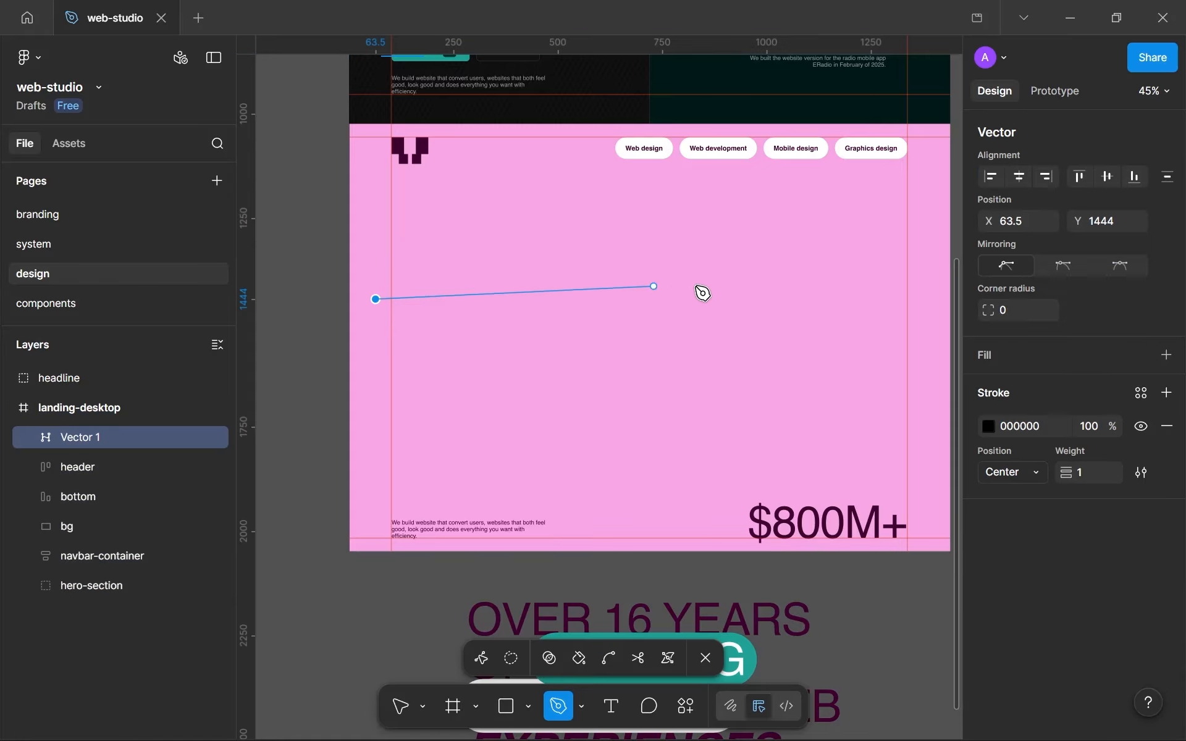
{"action": "left_click", "coordinate": [933, 300]}
{"action": "key", "text": "Escape"}
{"action": "key", "text": "Escape"}
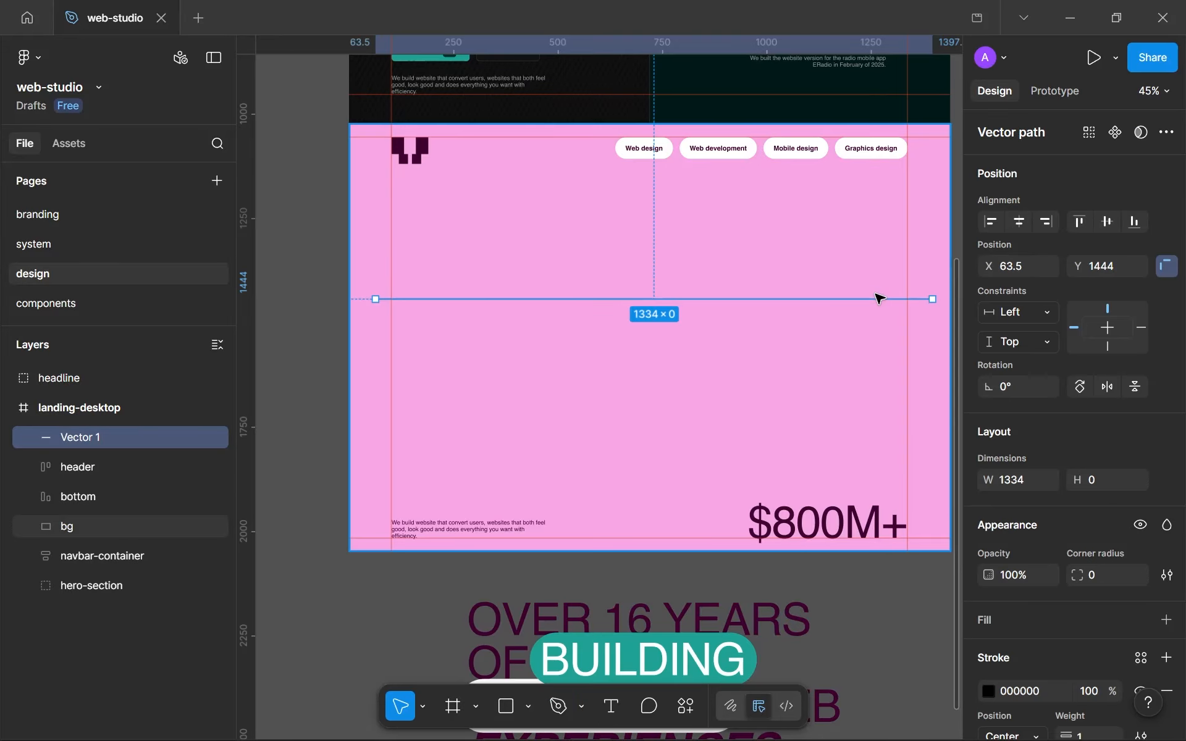
{"action": "left_click", "coordinate": [735, 335]}
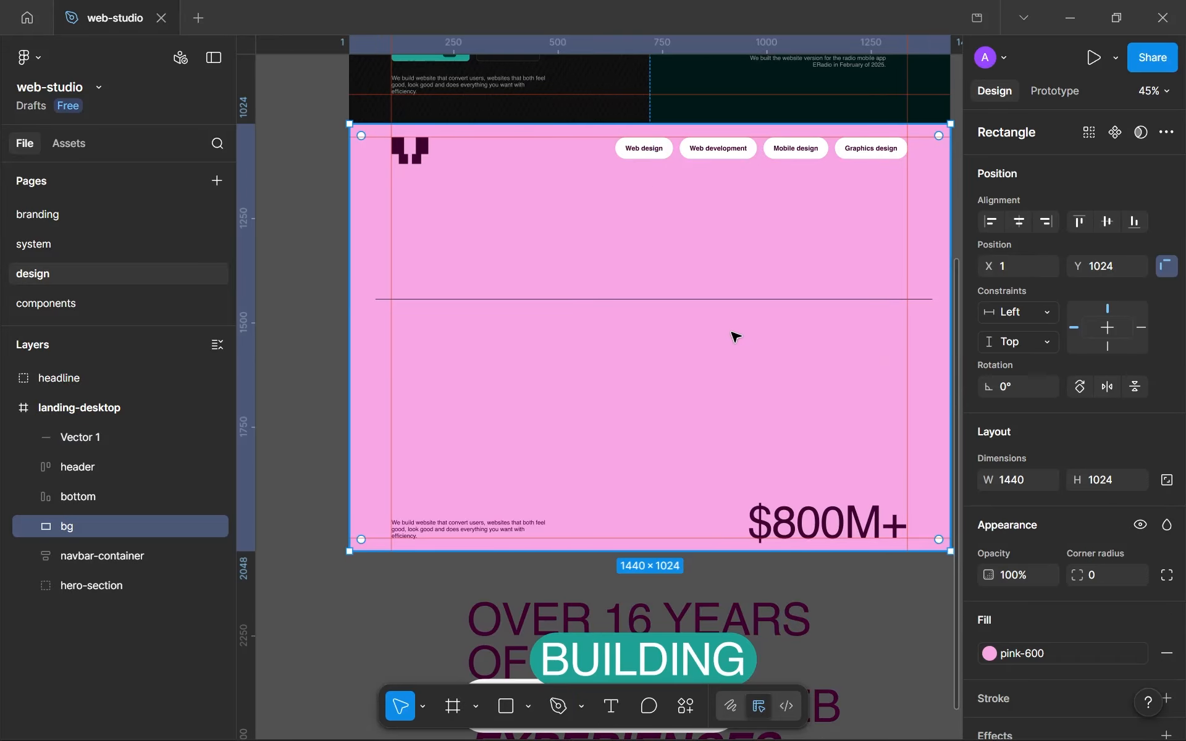
{"action": "left_click", "coordinate": [717, 300]}
{"action": "key", "text": "Delete"}
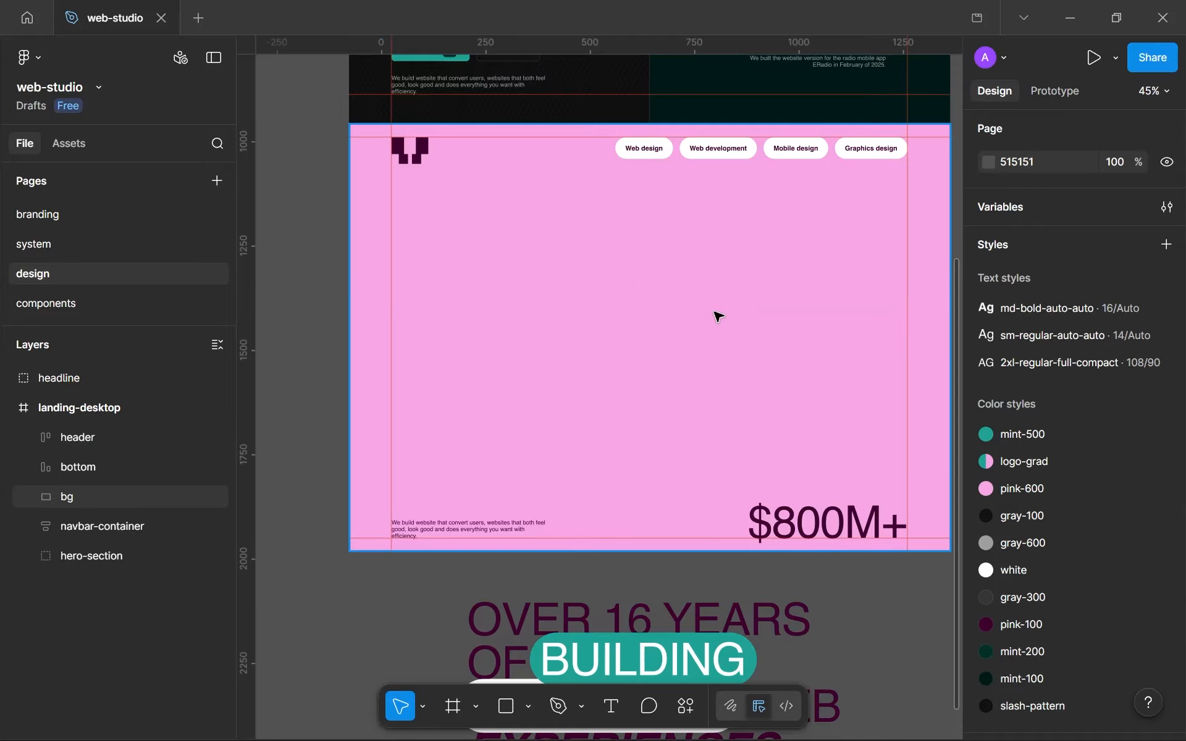
{"action": "key", "text": "r"}
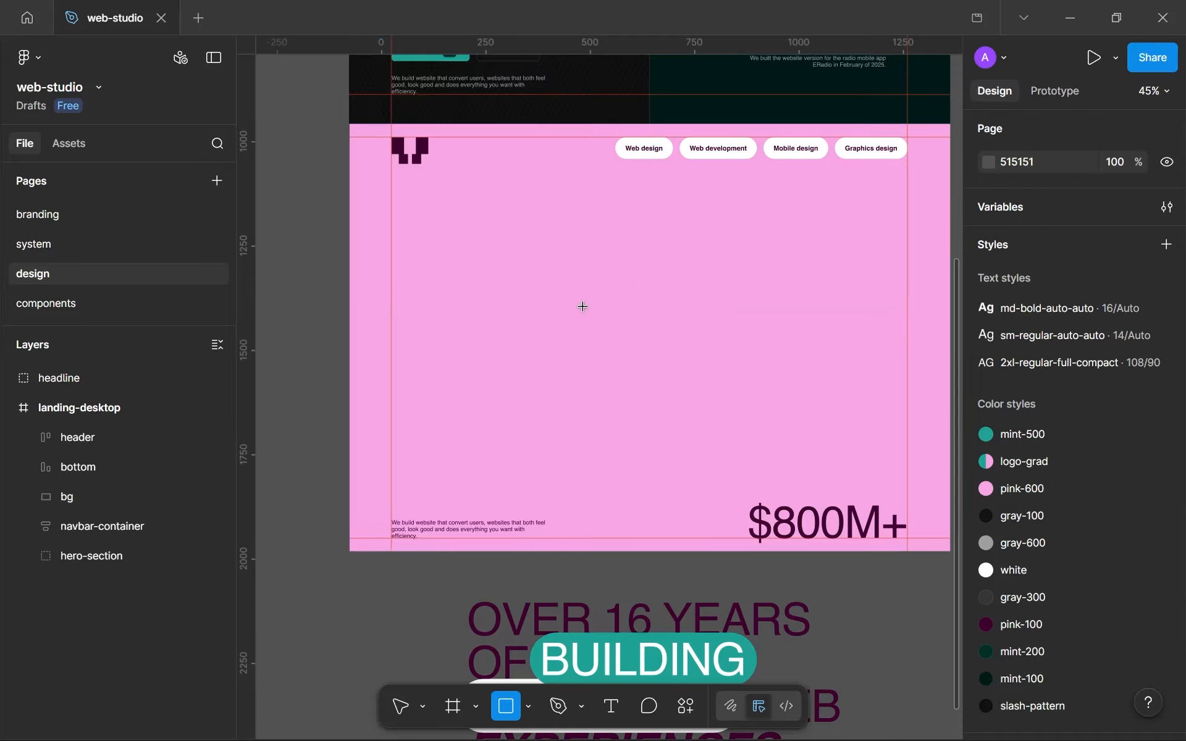
Step: Draw a horizontal Pen tool line about 182 px long in the pink section and move it to about X 685, Y 1464
{"action": "key", "text": "p"}
{"action": "left_click", "coordinate": [578, 307]}
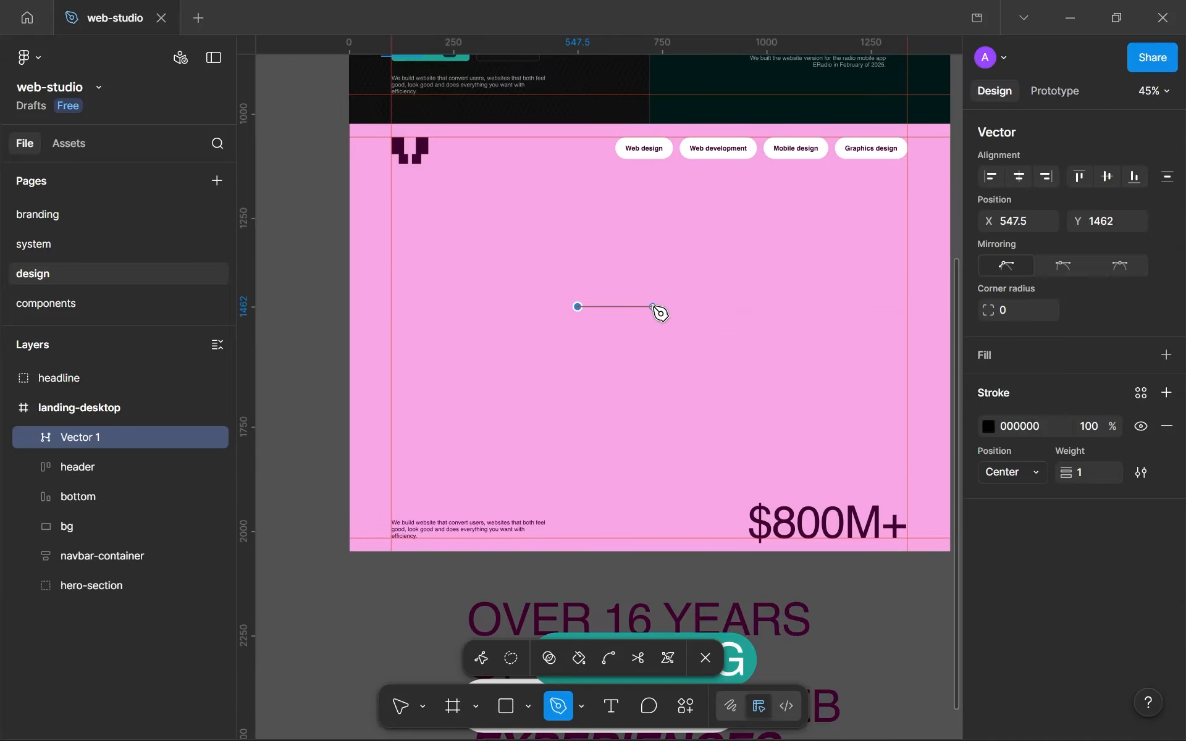
{"action": "left_click", "coordinate": [654, 307]}
{"action": "key", "text": "Escape"}
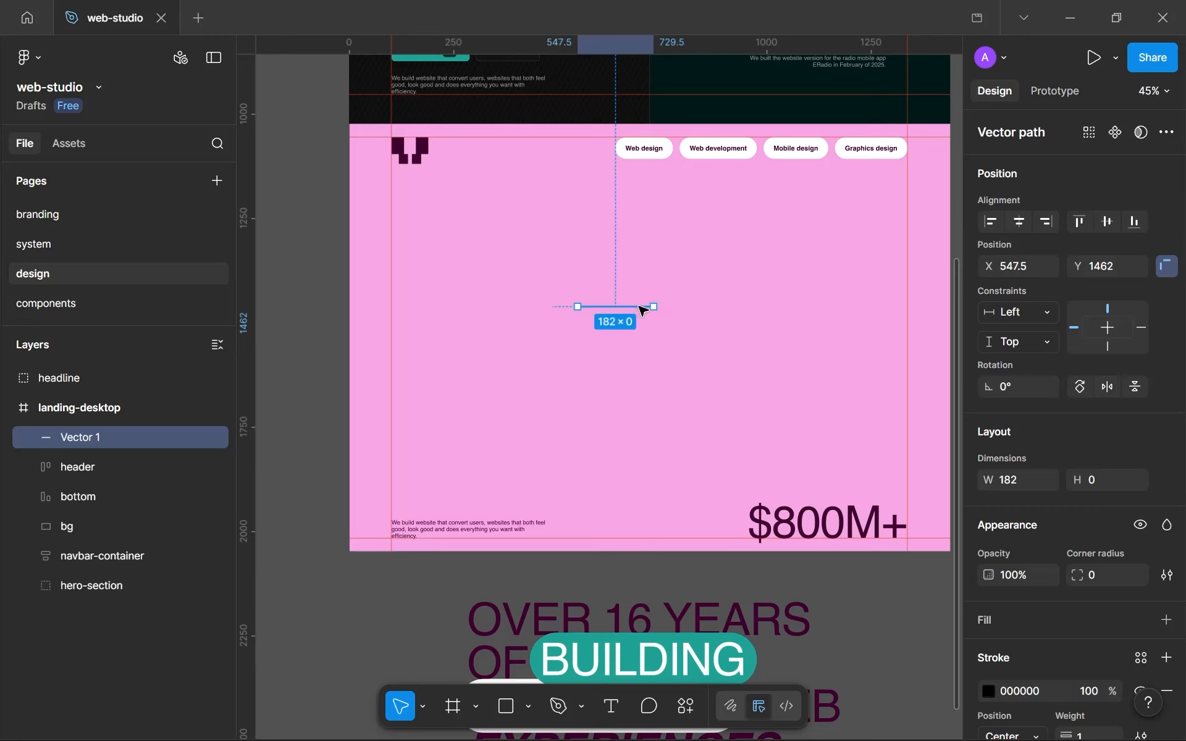
{"action": "left_click_drag", "start_coordinate": [643, 311], "coordinate": [700, 312]}
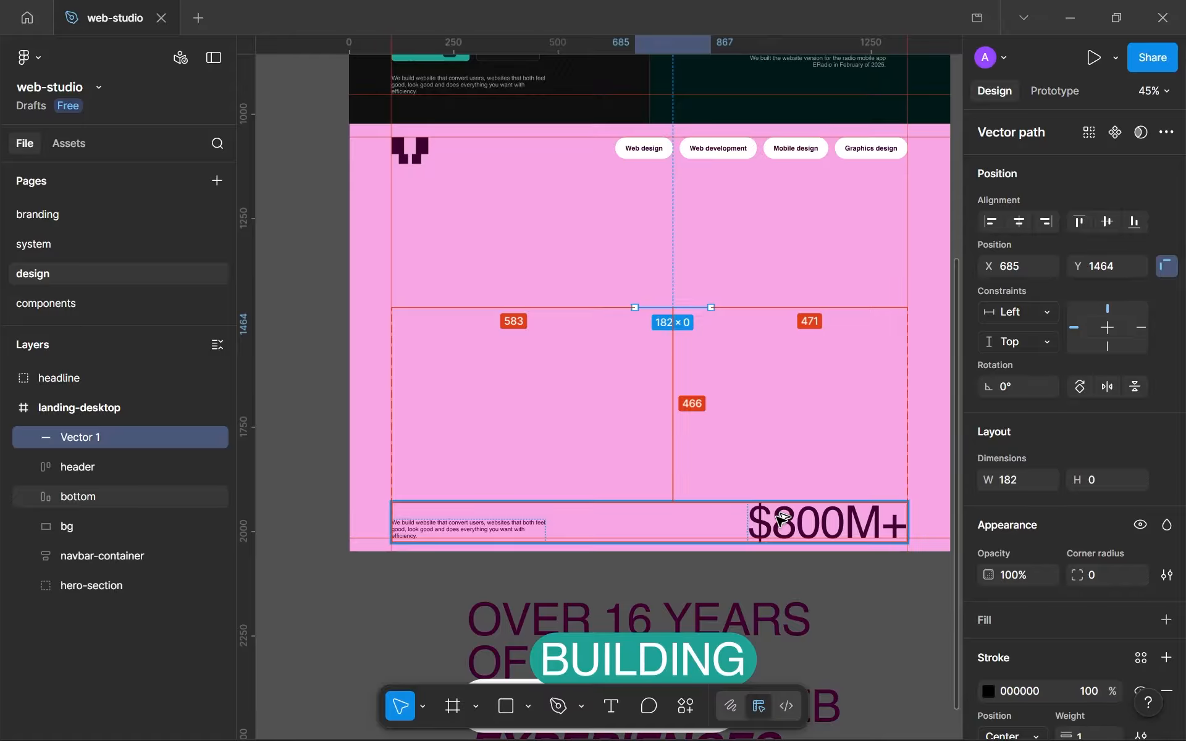
Step: Nudge the short line down to Y 1525, midway between the header and bottom frames
{"action": "key", "text": "Down"}
{"action": "key", "text": "Down"}
{"action": "key", "text": "Down"}
{"action": "key", "text": "Down"}
{"action": "key", "text": "Down"}
{"action": "key", "text": "Down"}
{"action": "key", "text": "Down"}
{"action": "key", "text": "Down"}
{"action": "key", "text": "Down"}
{"action": "key", "text": "Down"}
{"action": "key", "text": "Down"}
{"action": "key", "text": "Down"}
{"action": "key", "text": "Down"}
{"action": "key", "text": "Down"}
{"action": "key", "text": "Down"}
{"action": "key", "text": "Down"}
{"action": "key", "text": "Down"}
{"action": "key", "text": "Down"}
{"action": "key", "text": "Down"}
{"action": "key", "text": "Down"}
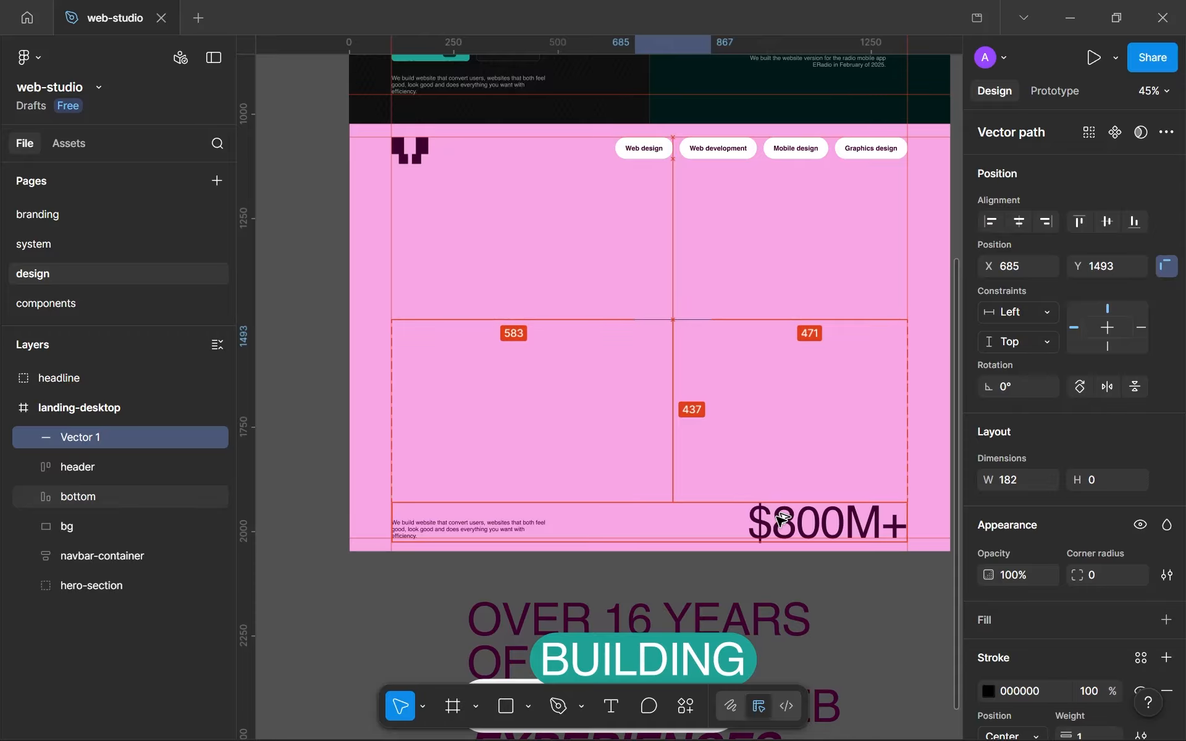
{"action": "key", "text": "Down"}
{"action": "key", "text": "Down"}
{"action": "key", "text": "Down"}
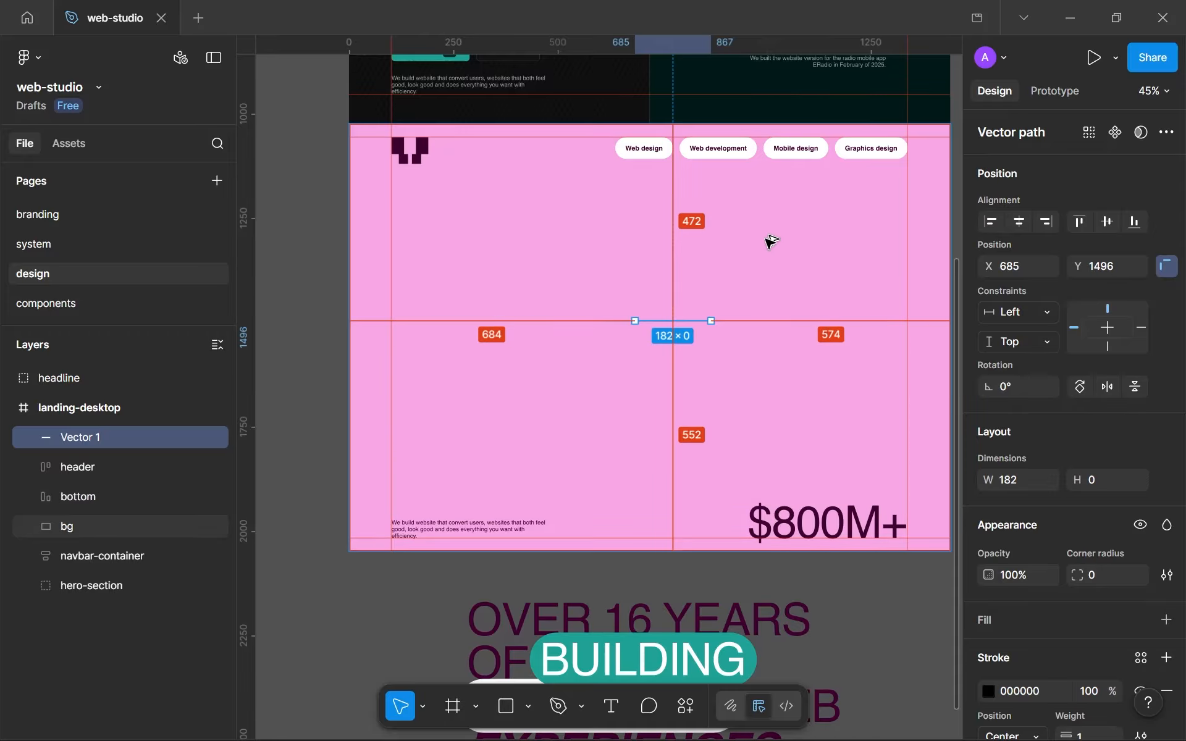
{"action": "key", "text": "Down"}
{"action": "key", "text": "Down"}
{"action": "key", "text": "Down"}
{"action": "key", "text": "Down"}
{"action": "key", "text": "Down"}
{"action": "key", "text": "Down"}
{"action": "key", "text": "Down"}
{"action": "key", "text": "Down"}
{"action": "key", "text": "Down"}
{"action": "key", "text": "Down"}
{"action": "key", "text": "Down"}
{"action": "key", "text": "Down"}
{"action": "key", "text": "Down"}
{"action": "key", "text": "Down"}
{"action": "key", "text": "Down"}
{"action": "key", "text": "Down"}
{"action": "key", "text": "Down"}
{"action": "key", "text": "Down"}
{"action": "key", "text": "Down"}
{"action": "key", "text": "Down"}
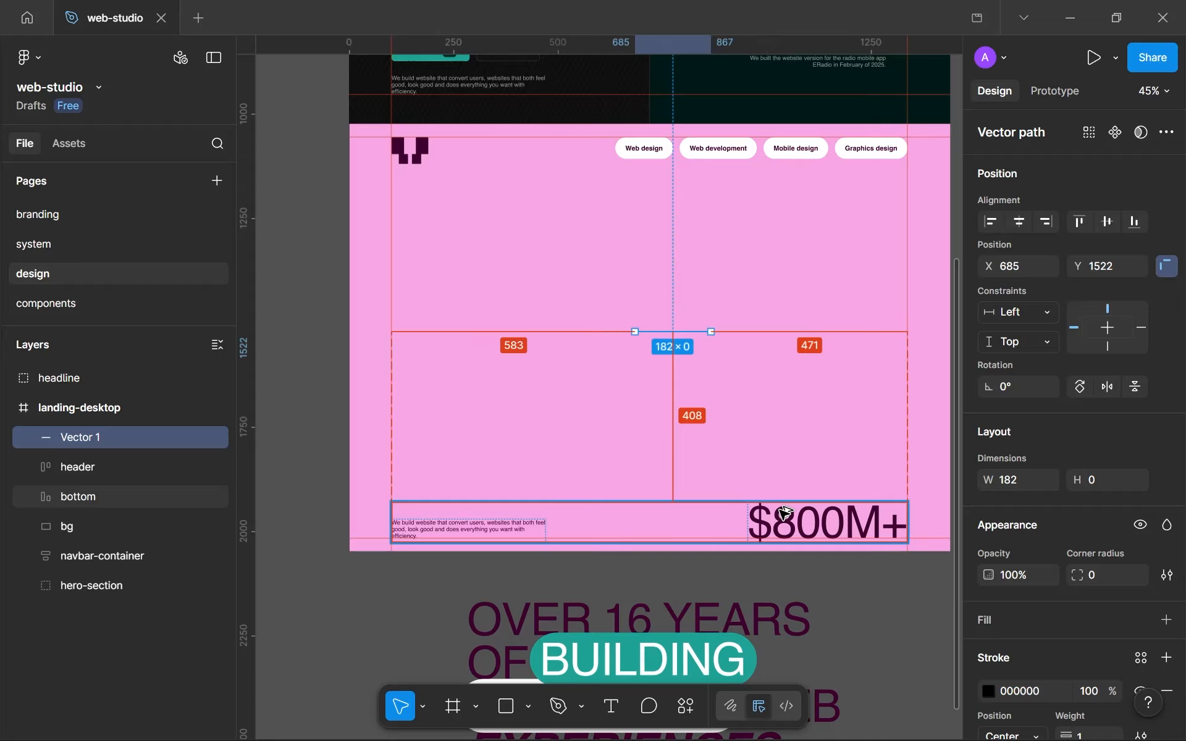
{"action": "key", "text": "Down"}
{"action": "key", "text": "Down"}
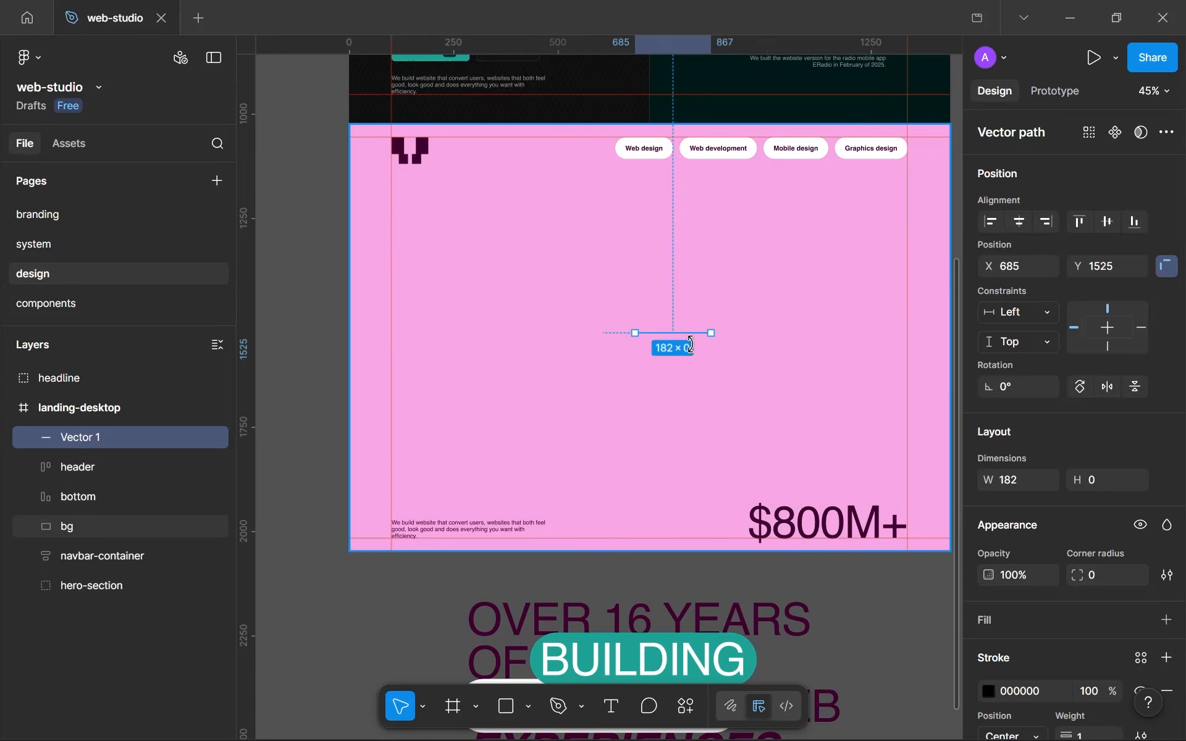
Step: Deselect the line and place a horizontal guide on it at Y 1525 in the landing-desktop frame
{"action": "left_click", "coordinate": [672, 375]}
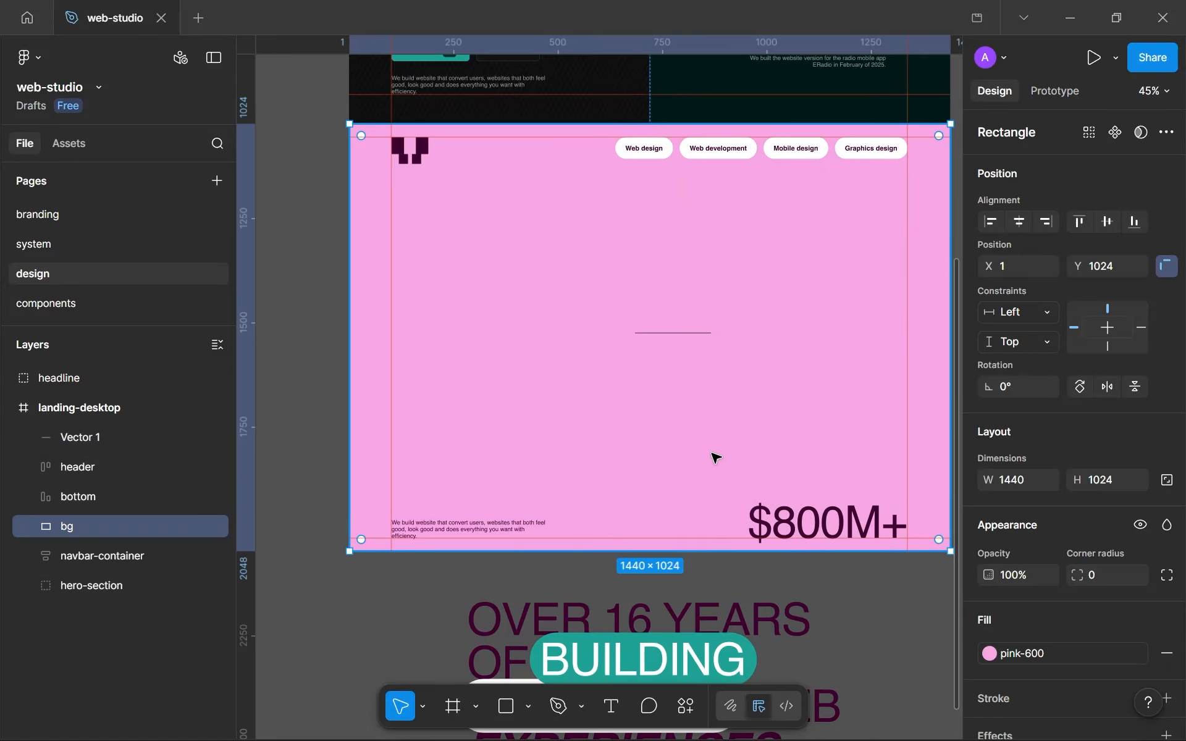
{"action": "left_click_drag", "start_coordinate": [760, 45], "coordinate": [736, 333]}
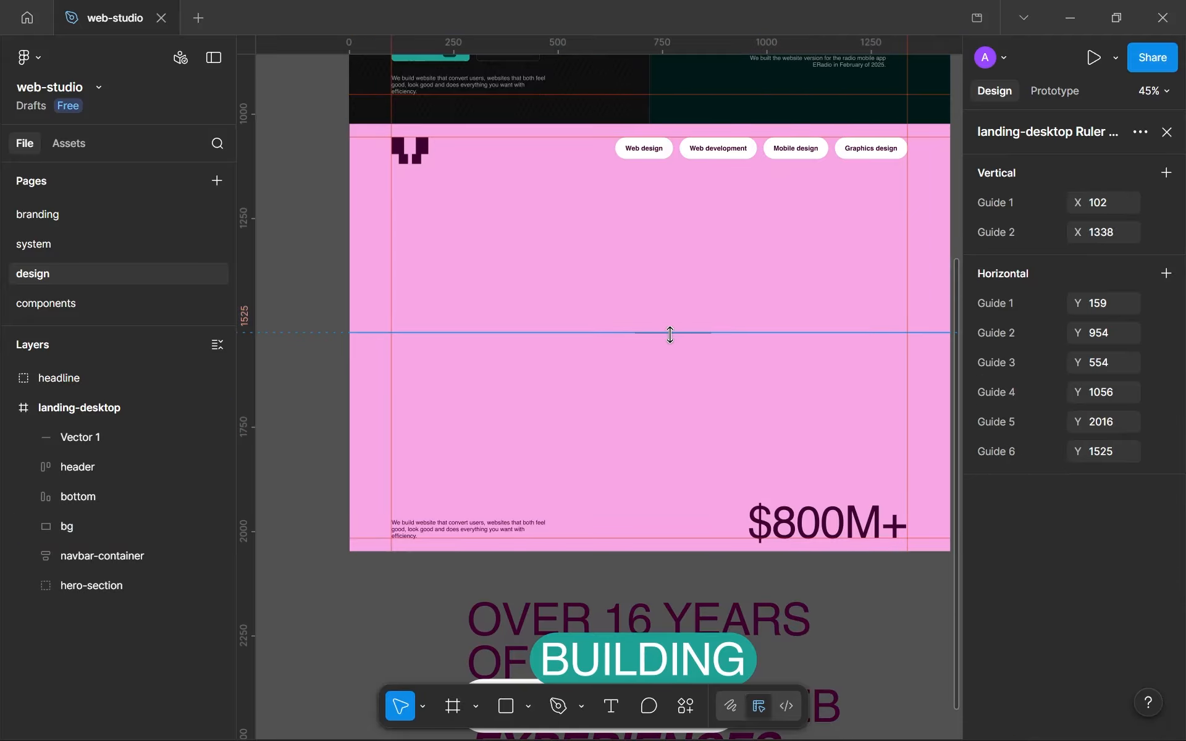
{"action": "scroll", "coordinate": [686, 346], "scroll_direction": "up", "scroll_amount": 10}
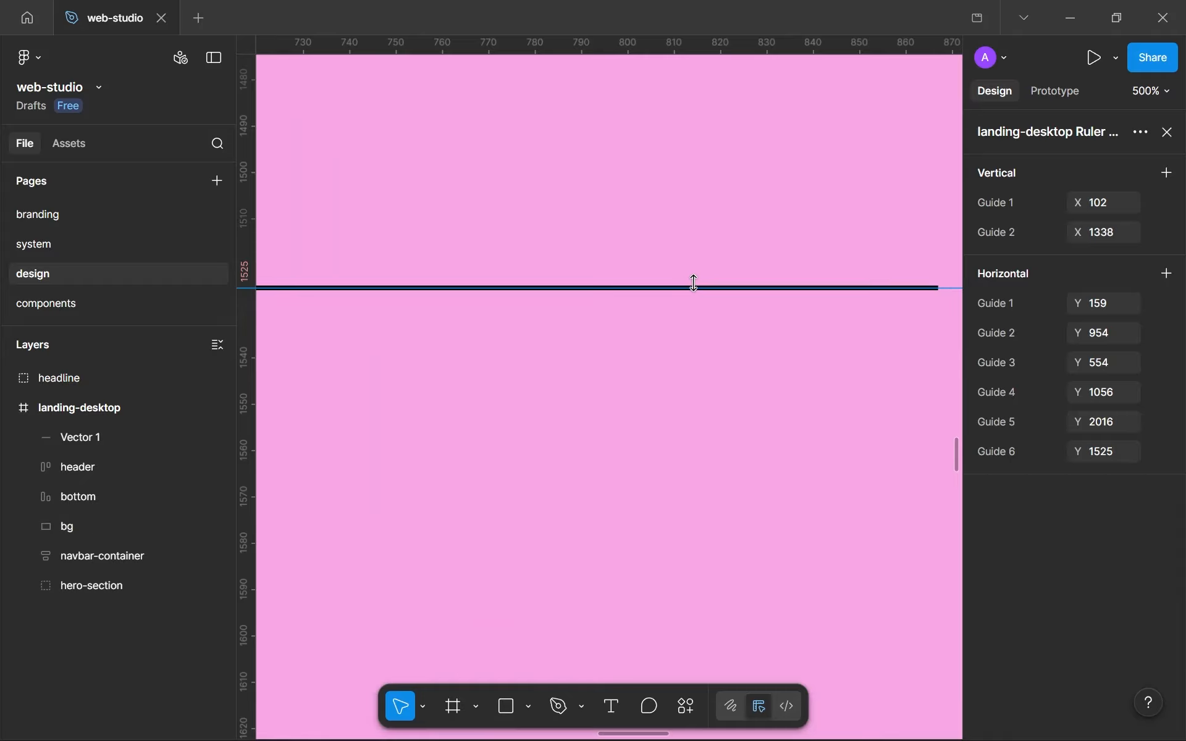
Step: Hide the rulers and guides, delete the short helper line lying on the Y 1525 guide, and show the rulers again
{"action": "key", "text": "shift+r"}
{"action": "left_click", "coordinate": [702, 299]}
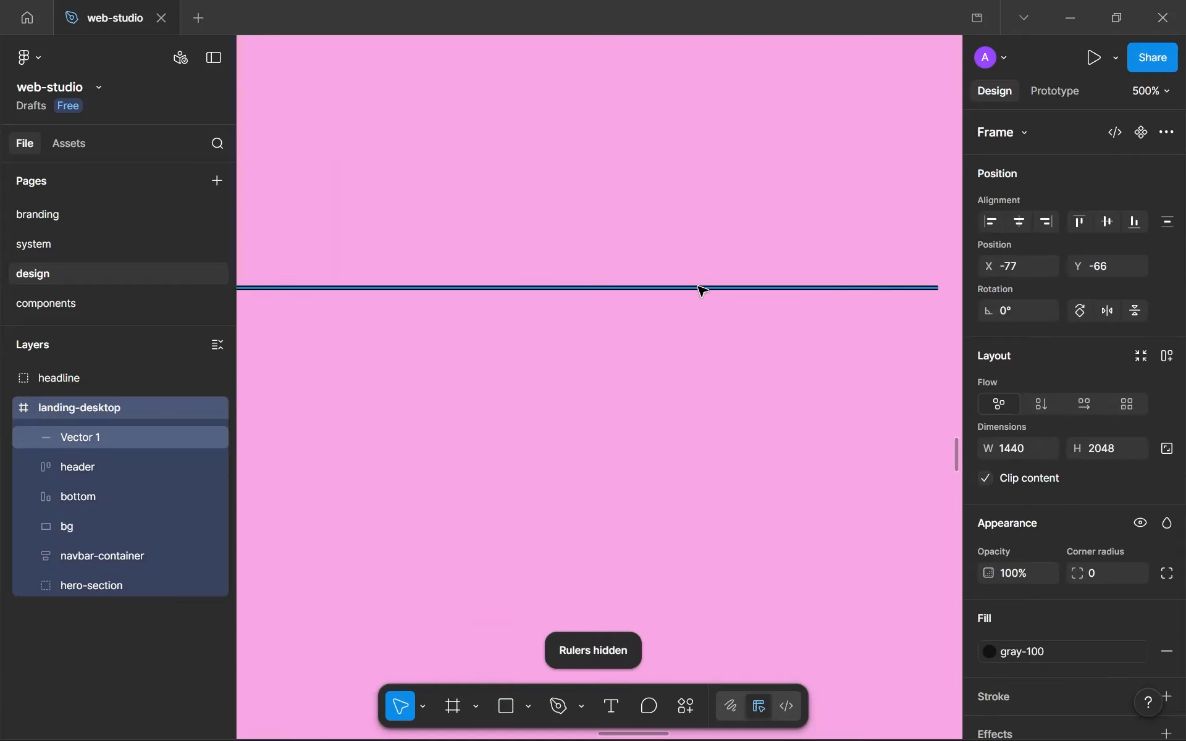
{"action": "left_click", "coordinate": [702, 288]}
{"action": "key", "text": "Delete"}
{"action": "key", "text": "shift+r"}
Step: Move the headline group into the pink section, vertically centered on the Y 1525 guide, and align it to the frame's horizontal center
{"action": "scroll", "coordinate": [695, 290], "scroll_direction": "down", "scroll_amount": 7}
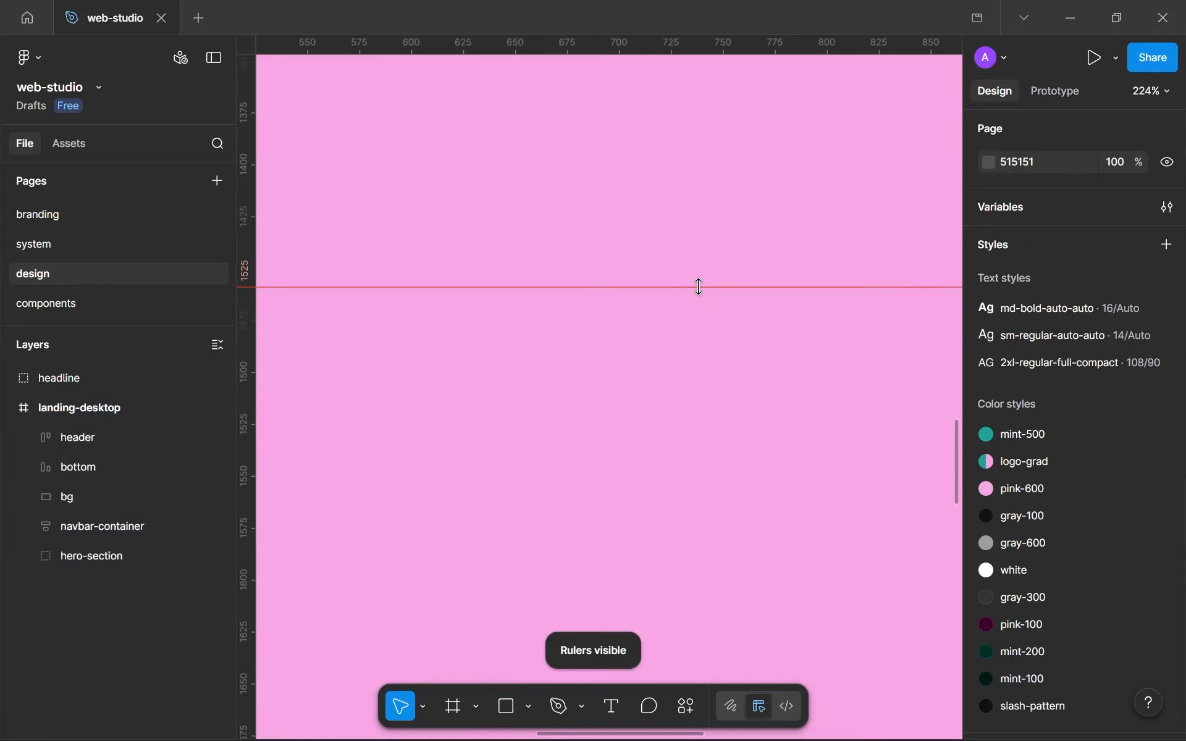
{"action": "scroll", "coordinate": [693, 290], "scroll_direction": "down", "scroll_amount": 3}
{"action": "left_click_drag", "start_coordinate": [718, 625], "coordinate": [749, 272]}
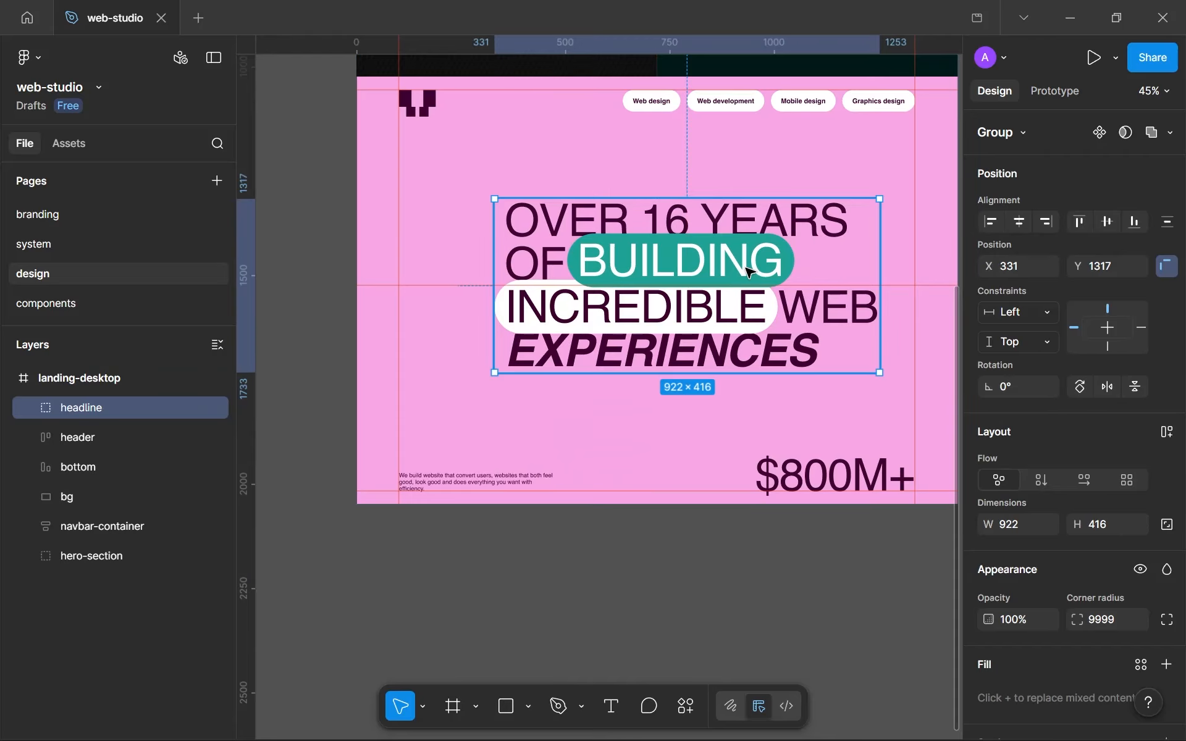
{"action": "left_click", "coordinate": [1010, 221]}
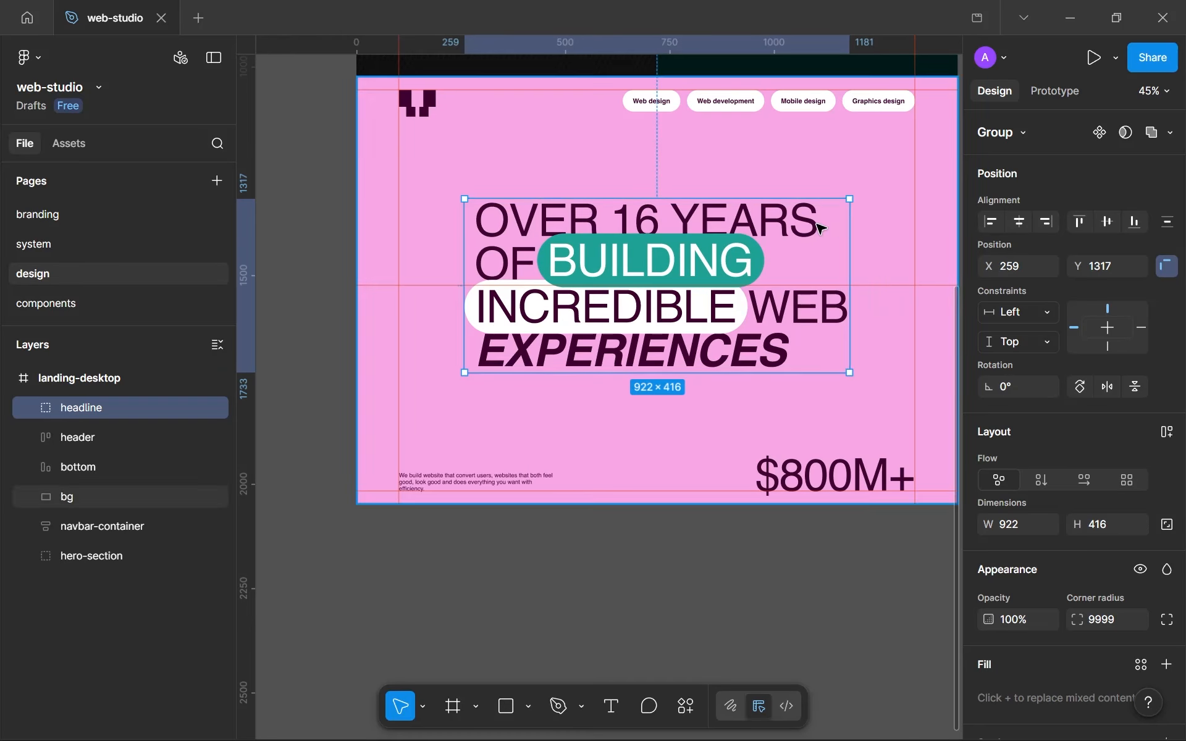
Step: Shift the headline group sideways to about X 329 and align it back to the frame's horizontal center
{"action": "left_click_drag", "start_coordinate": [649, 253], "coordinate": [682, 256]}
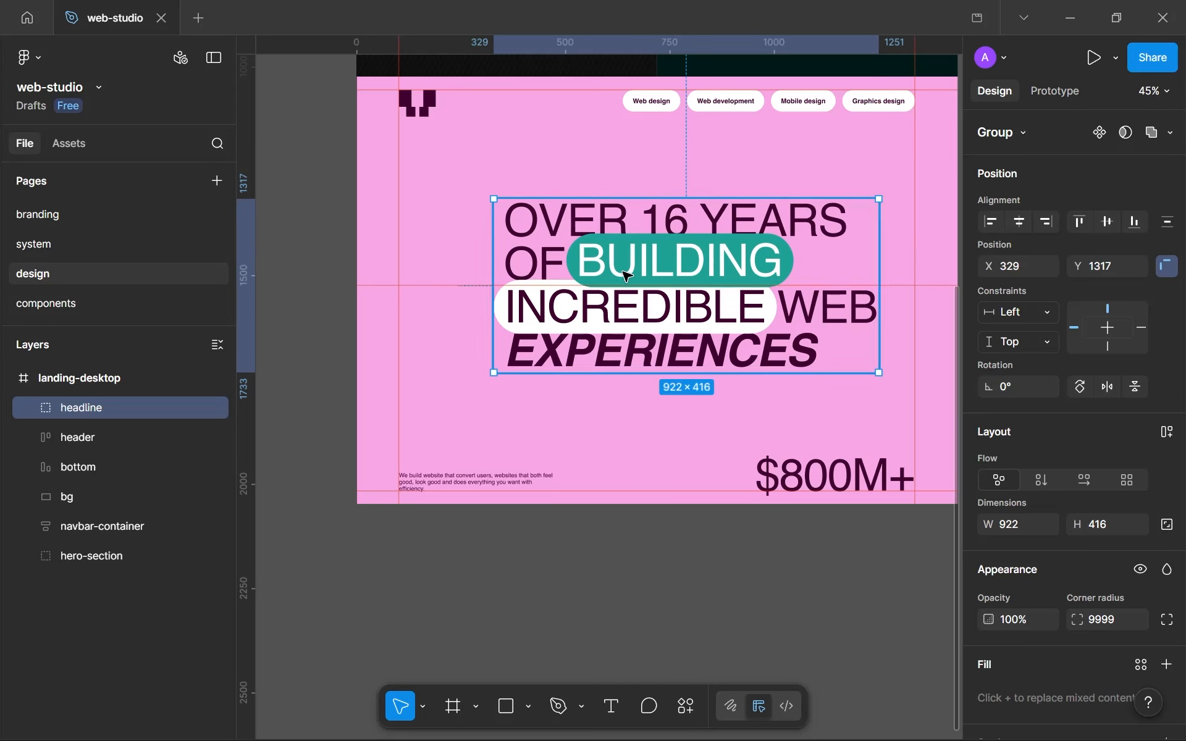
{"action": "left_click", "coordinate": [458, 368]}
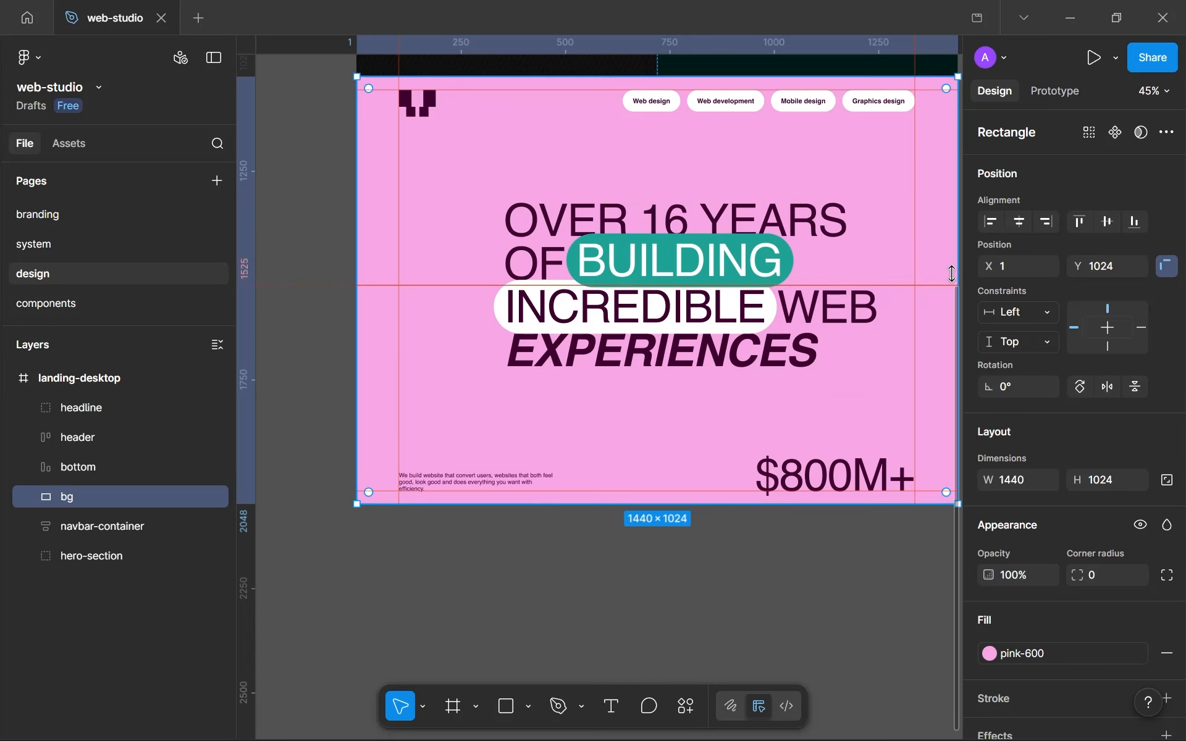
{"action": "left_click", "coordinate": [723, 224]}
{"action": "left_click", "coordinate": [1018, 225]}
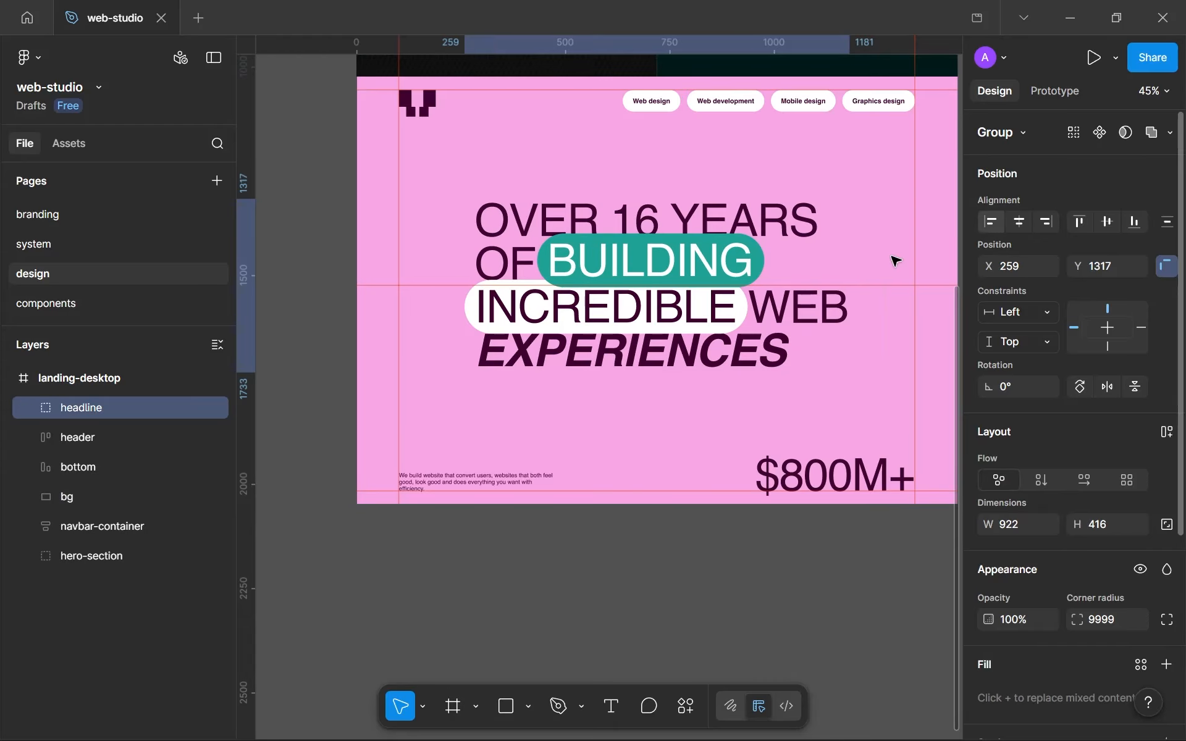
Step: Deselect everything and hide the rulers and guides to review the pink section's layout
{"action": "left_click", "coordinate": [747, 405]}
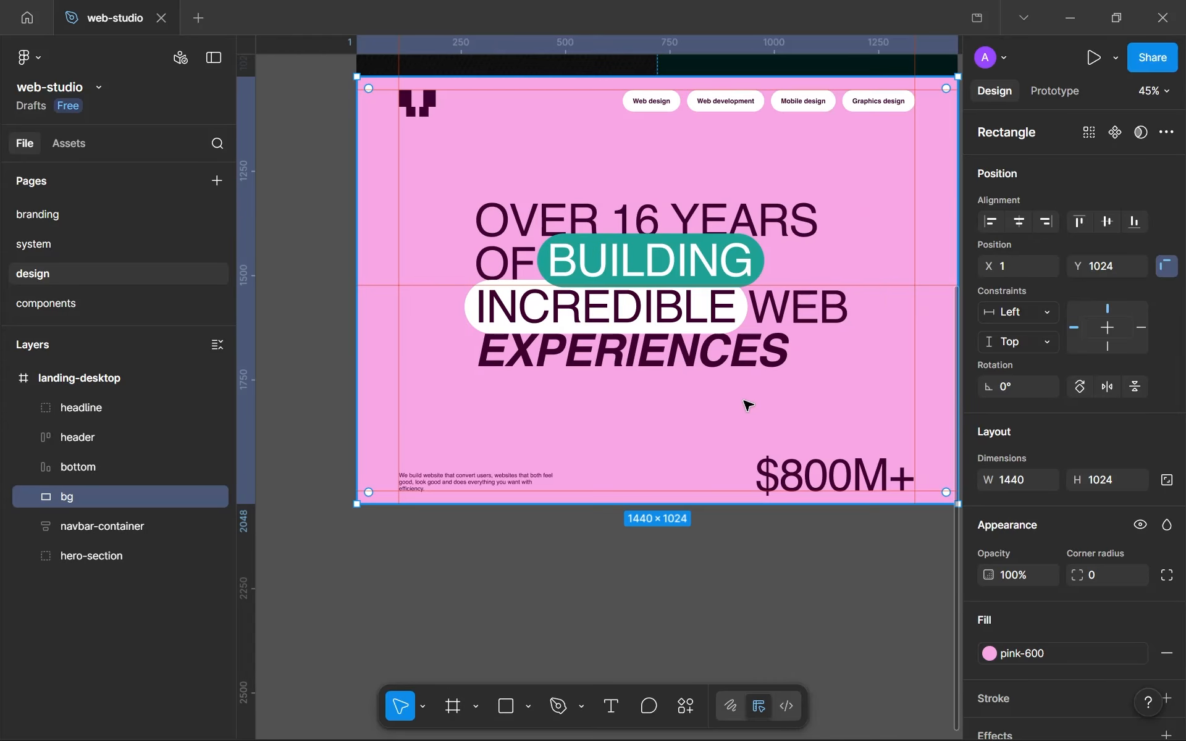
{"action": "left_click", "coordinate": [622, 551]}
{"action": "scroll", "coordinate": [622, 551], "scroll_direction": "down", "scroll_amount": 5}
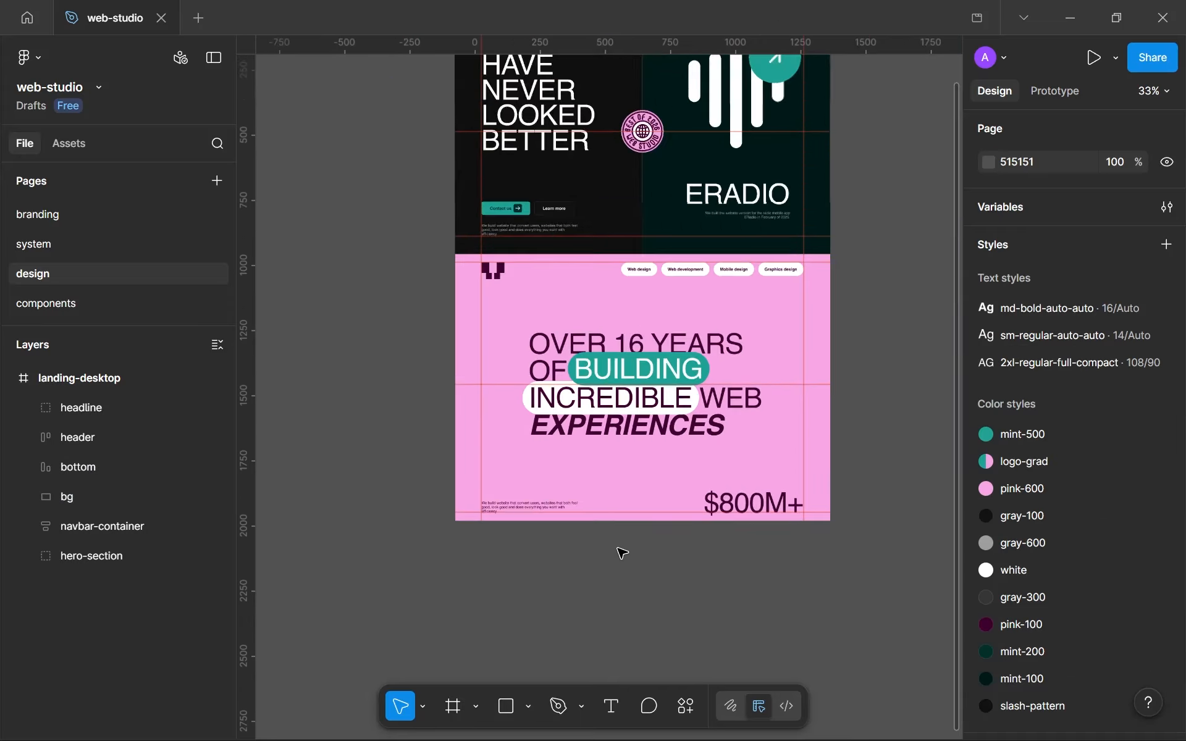
{"action": "scroll", "coordinate": [623, 553], "scroll_direction": "up", "scroll_amount": 2}
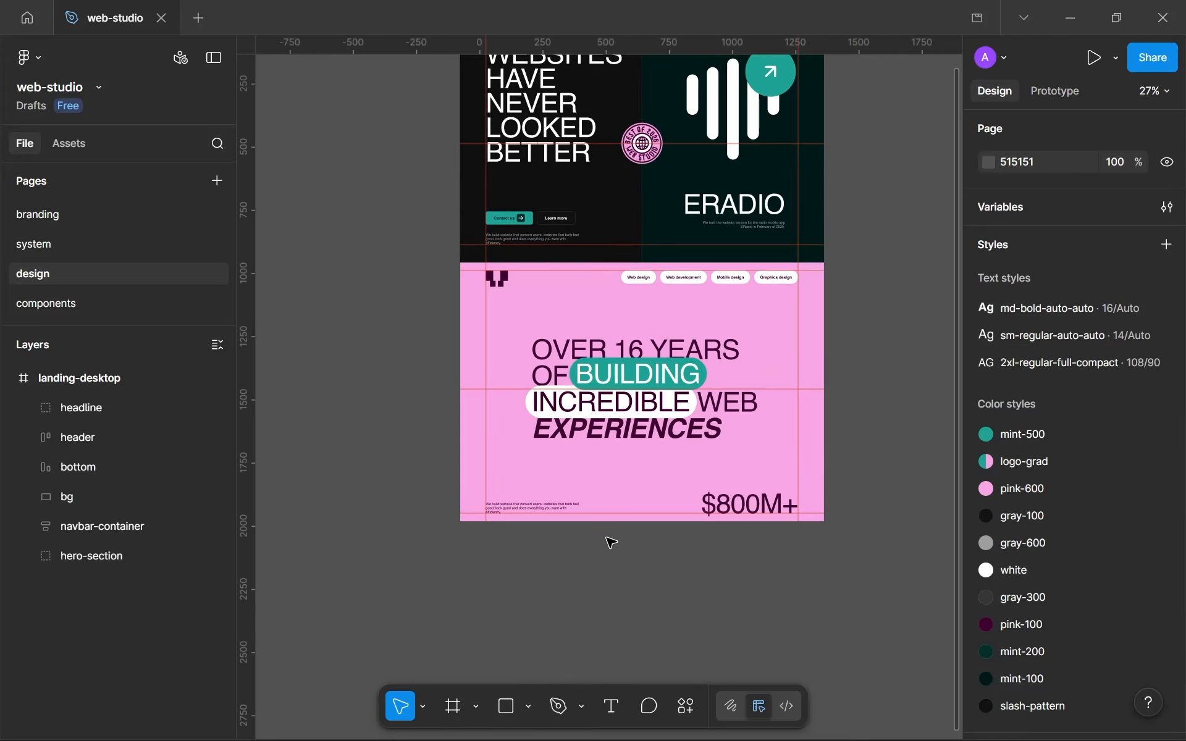
{"action": "key", "text": "shift+r"}
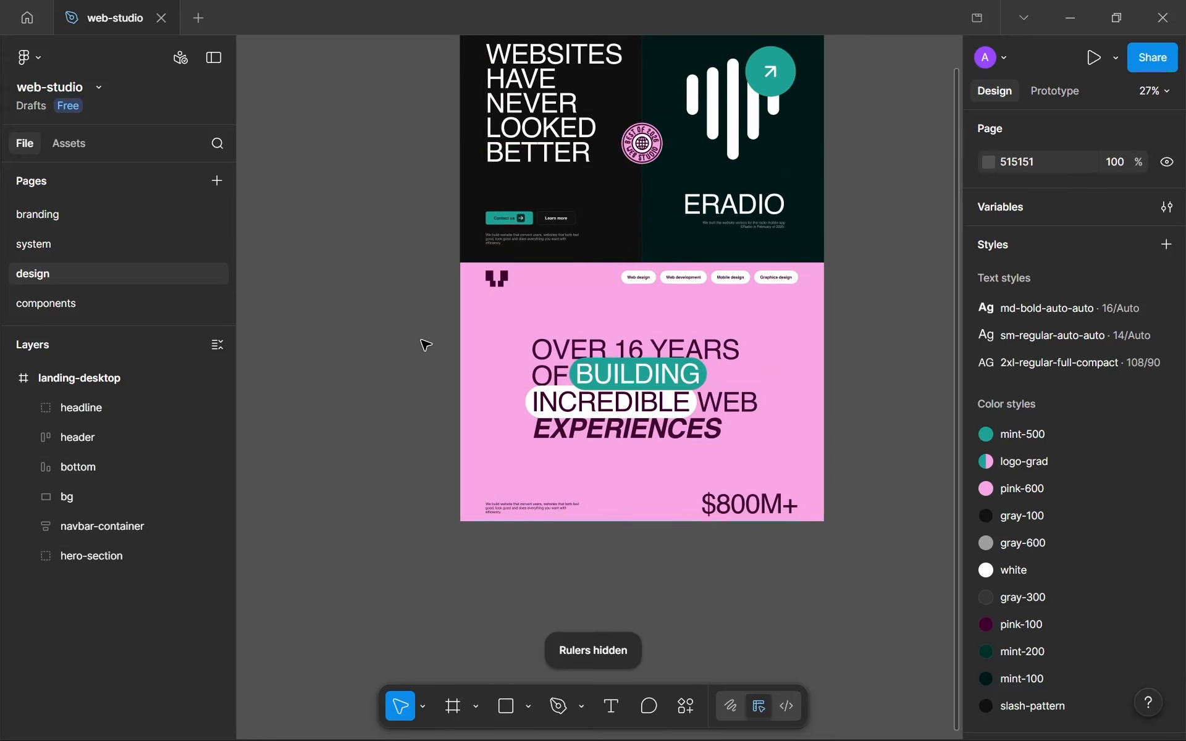
{"action": "scroll", "coordinate": [427, 344], "scroll_direction": "down", "scroll_amount": 5}
{"action": "scroll", "coordinate": [588, 379], "scroll_direction": "up", "scroll_amount": 4}
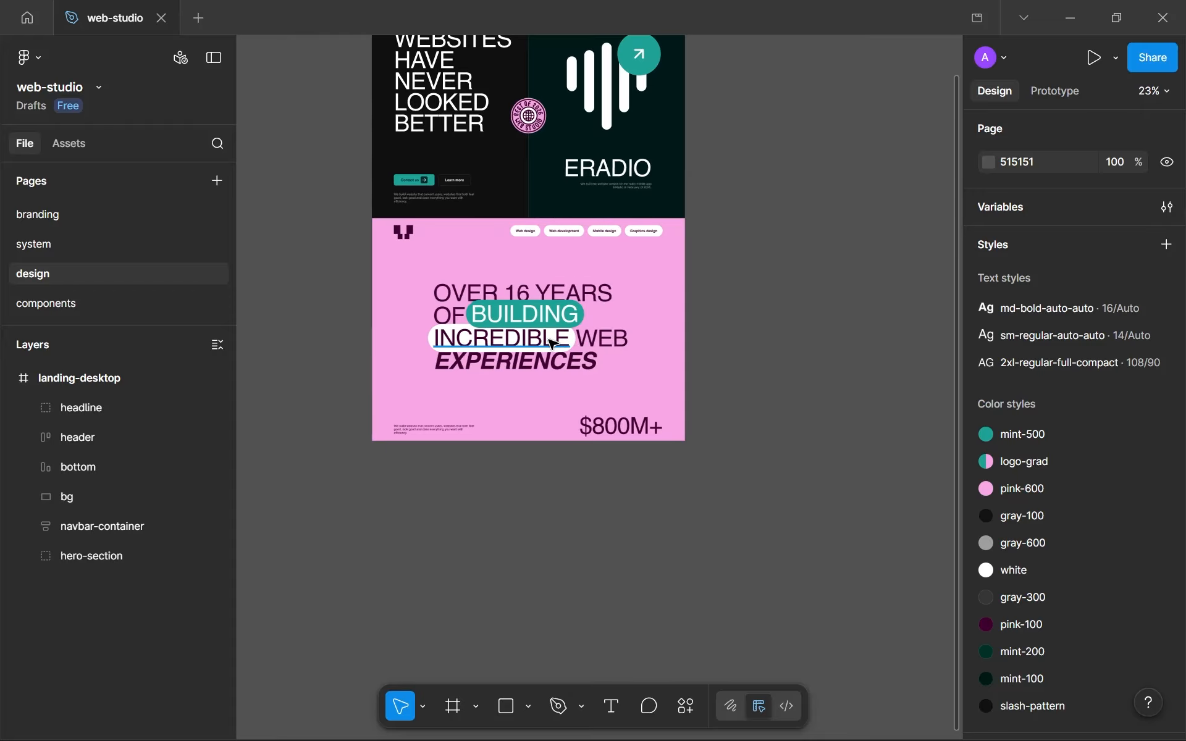
{"action": "scroll", "coordinate": [553, 345], "scroll_direction": "up", "scroll_amount": 4}
{"action": "scroll", "coordinate": [642, 352], "scroll_direction": "down", "scroll_amount": 3}
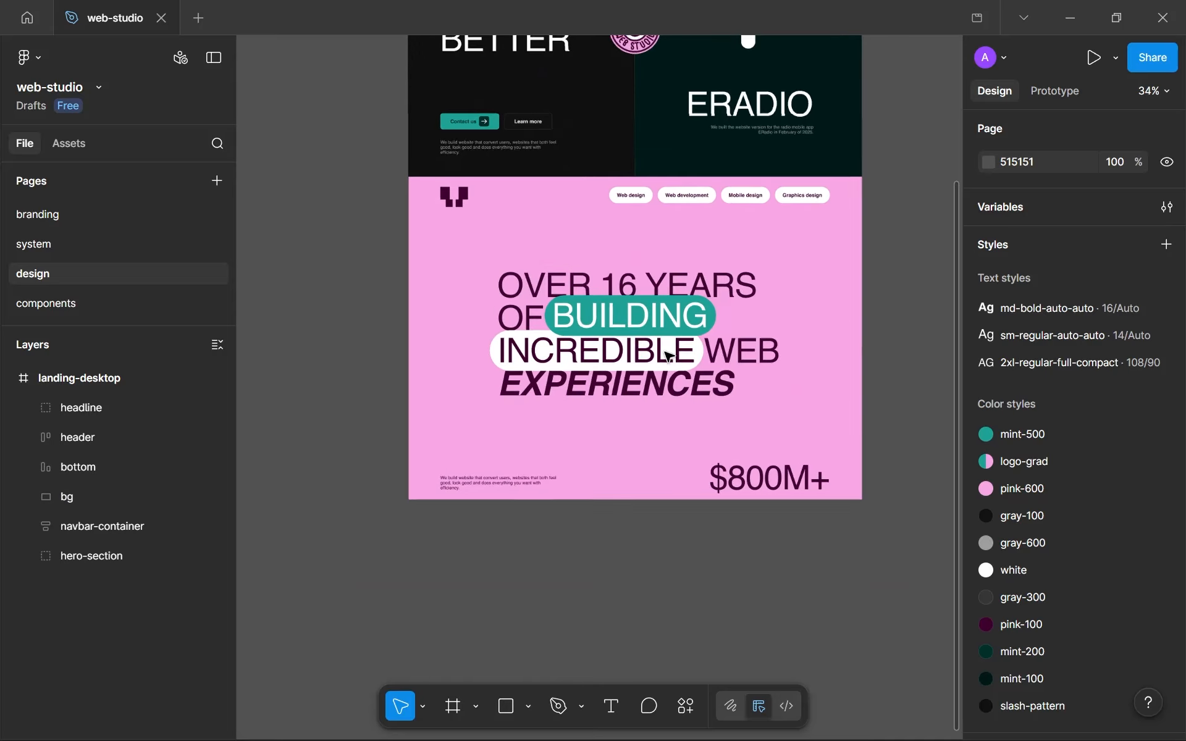
{"action": "scroll", "coordinate": [669, 356], "scroll_direction": "up", "scroll_amount": 2}
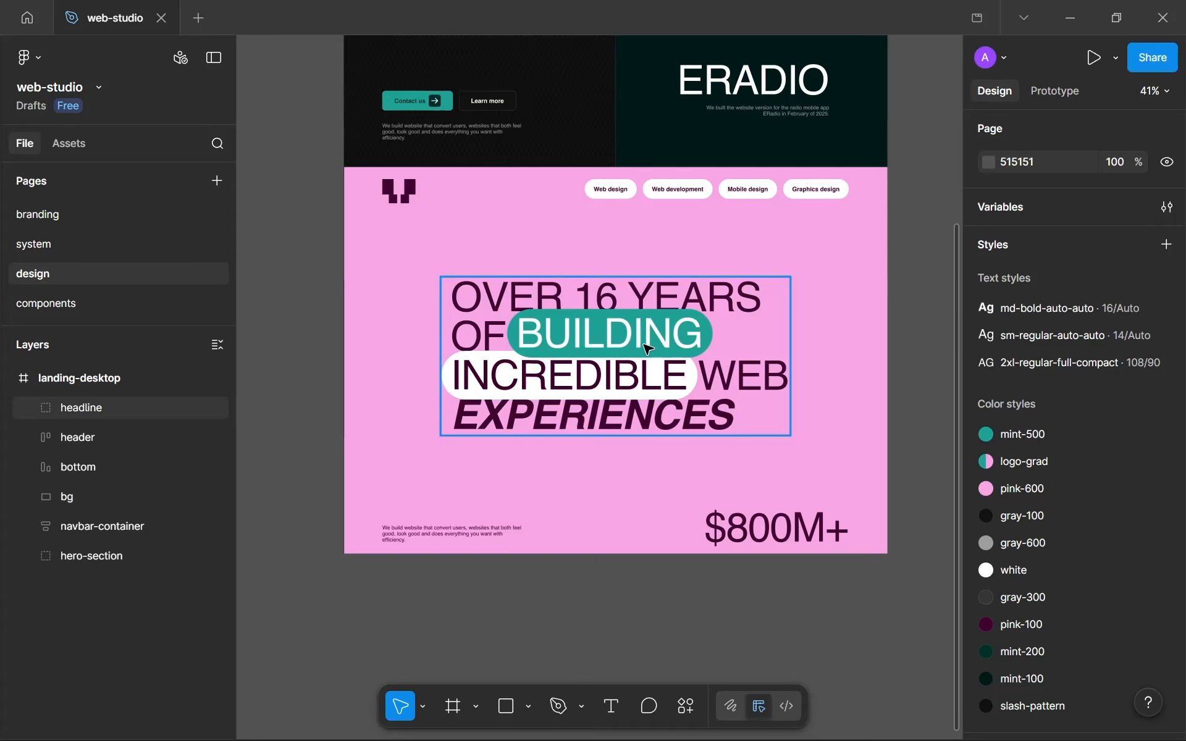
Step: Wrap the headline, header and bottom layers together in one vertical auto layout frame
{"action": "left_click", "coordinate": [513, 230]}
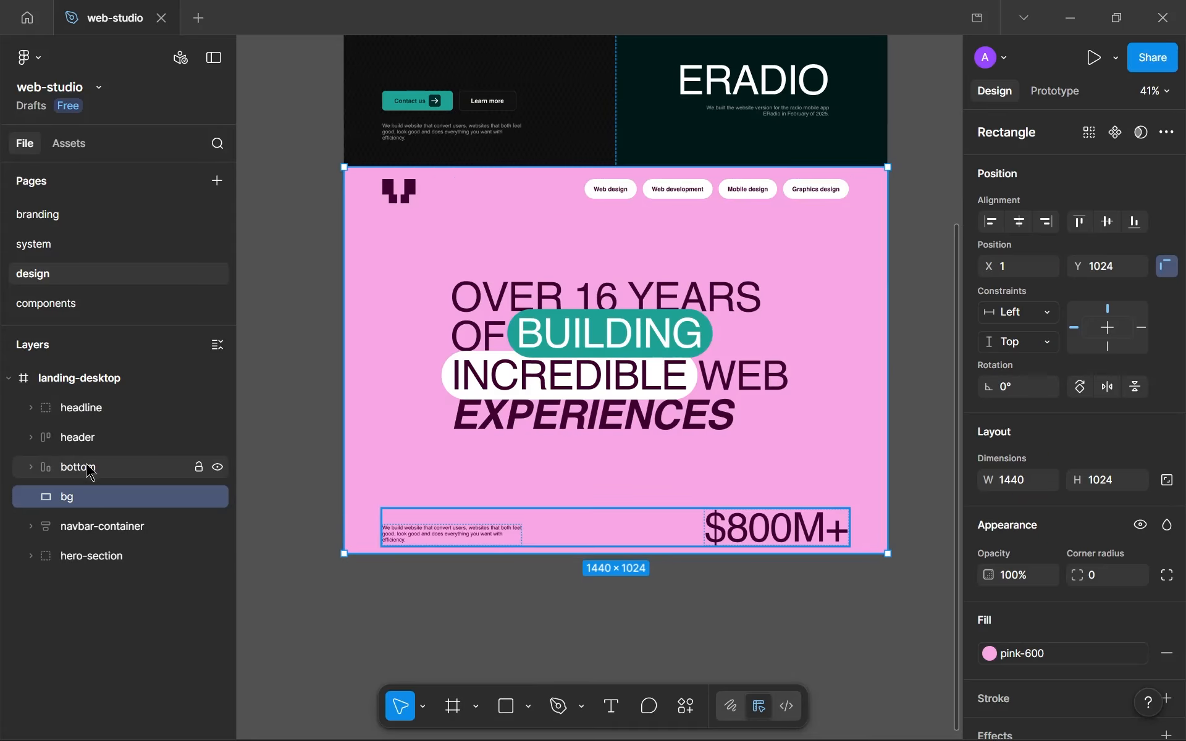
{"action": "left_click", "coordinate": [68, 409]}
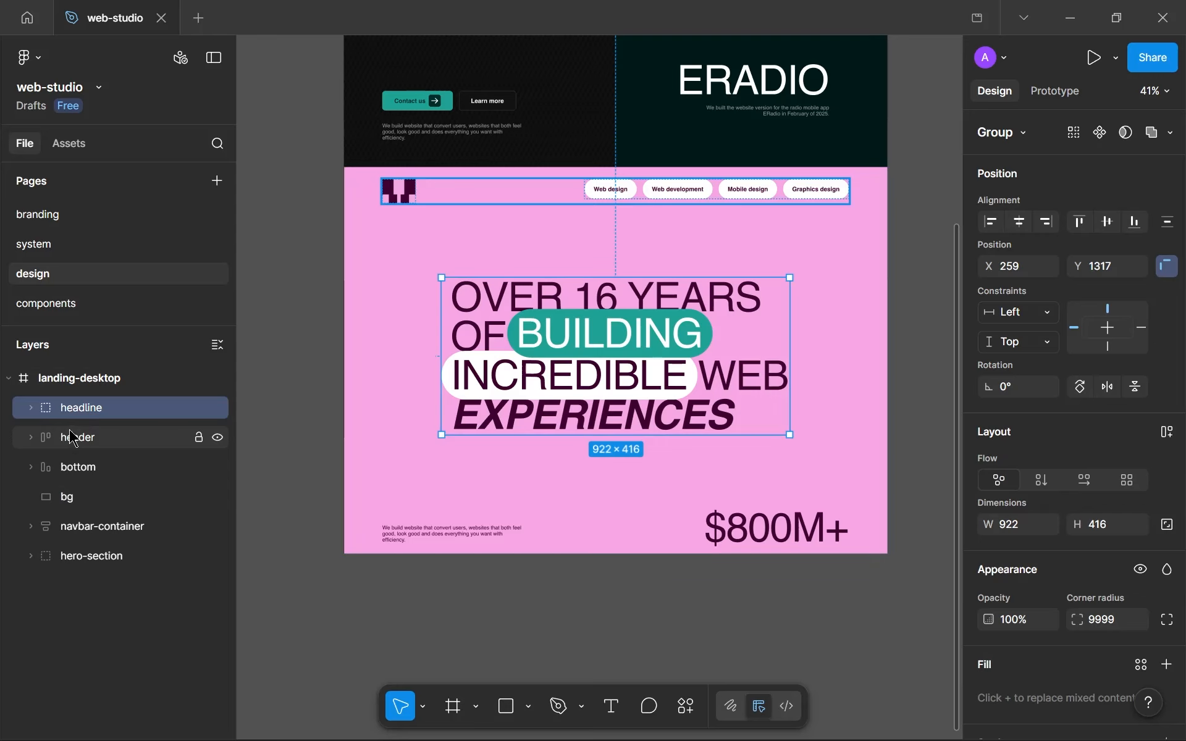
{"action": "left_click", "coordinate": [72, 438], "text": "shift"}
{"action": "left_click", "coordinate": [72, 471]}
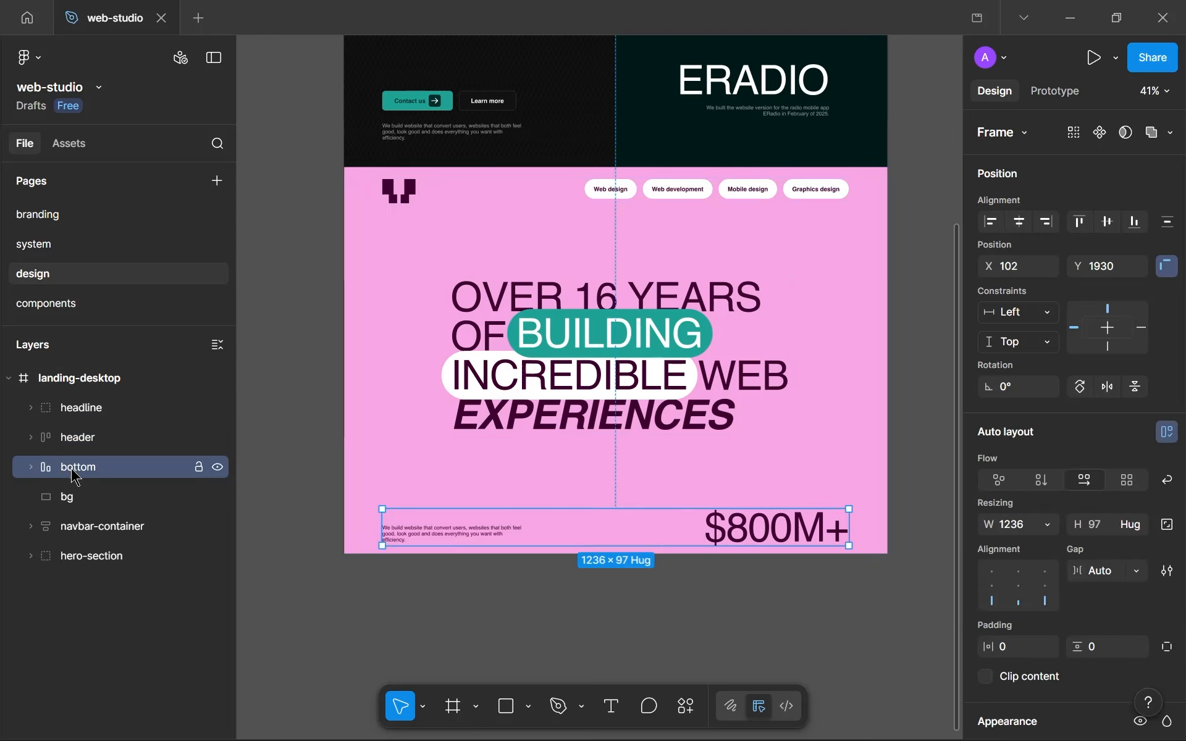
{"action": "left_click", "coordinate": [87, 407], "text": "shift"}
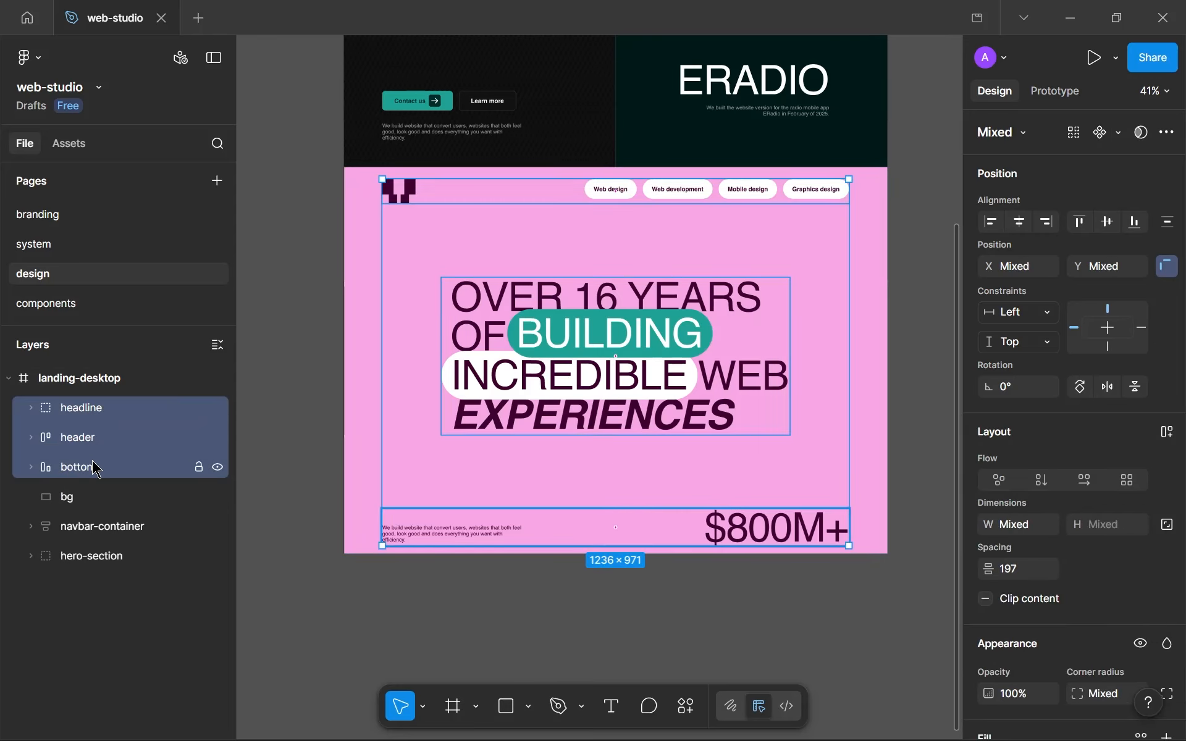
{"action": "key", "text": "shift+a"}
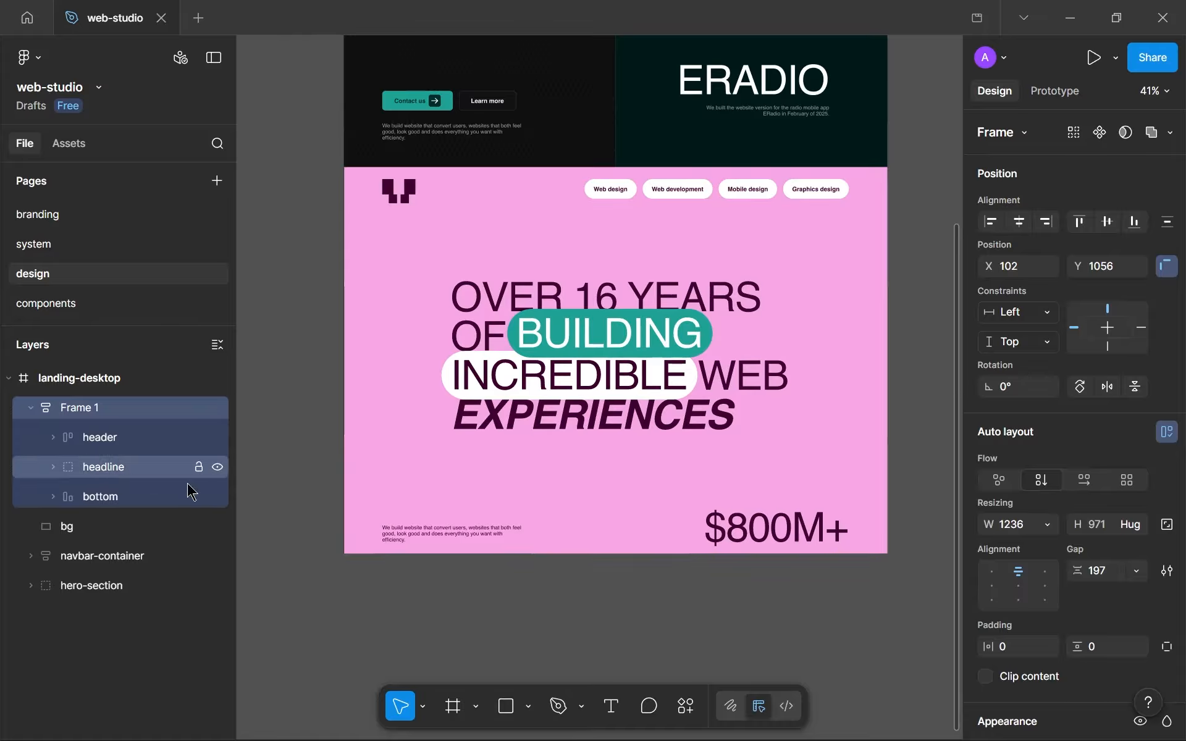
{"action": "left_click", "coordinate": [1099, 578]}
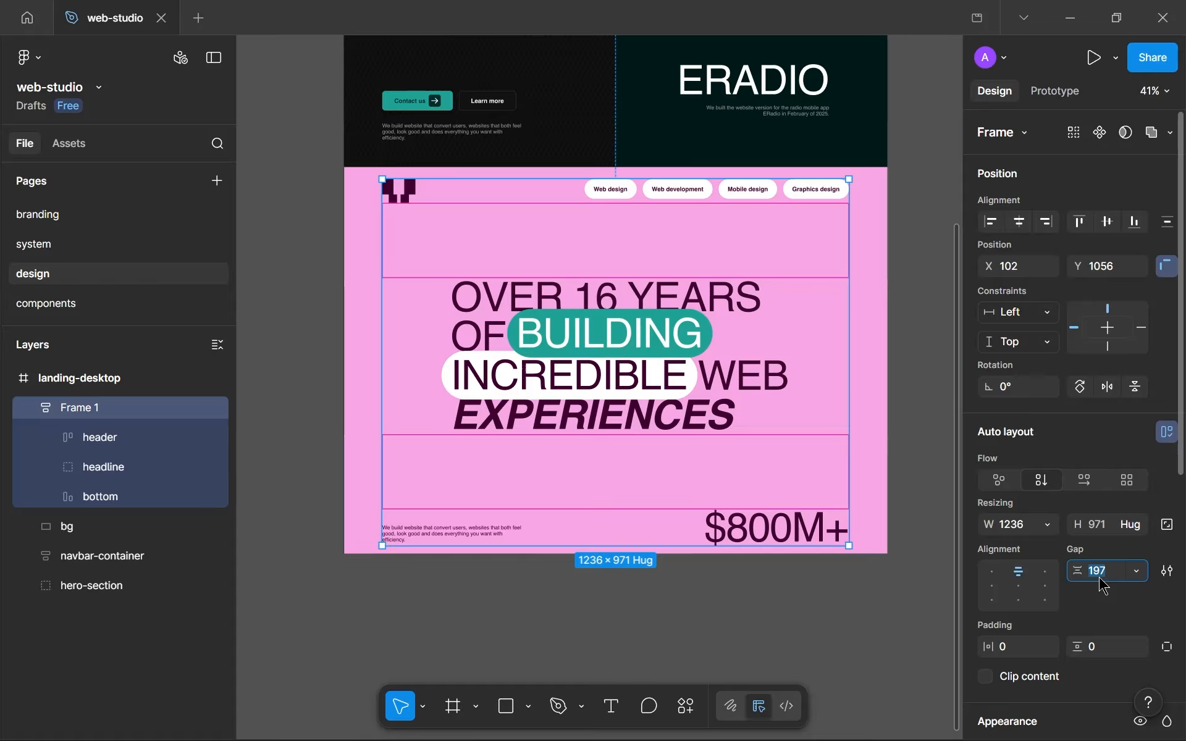
Step: Rename the new auto layout frame as content
{"action": "double_click", "coordinate": [117, 408]}
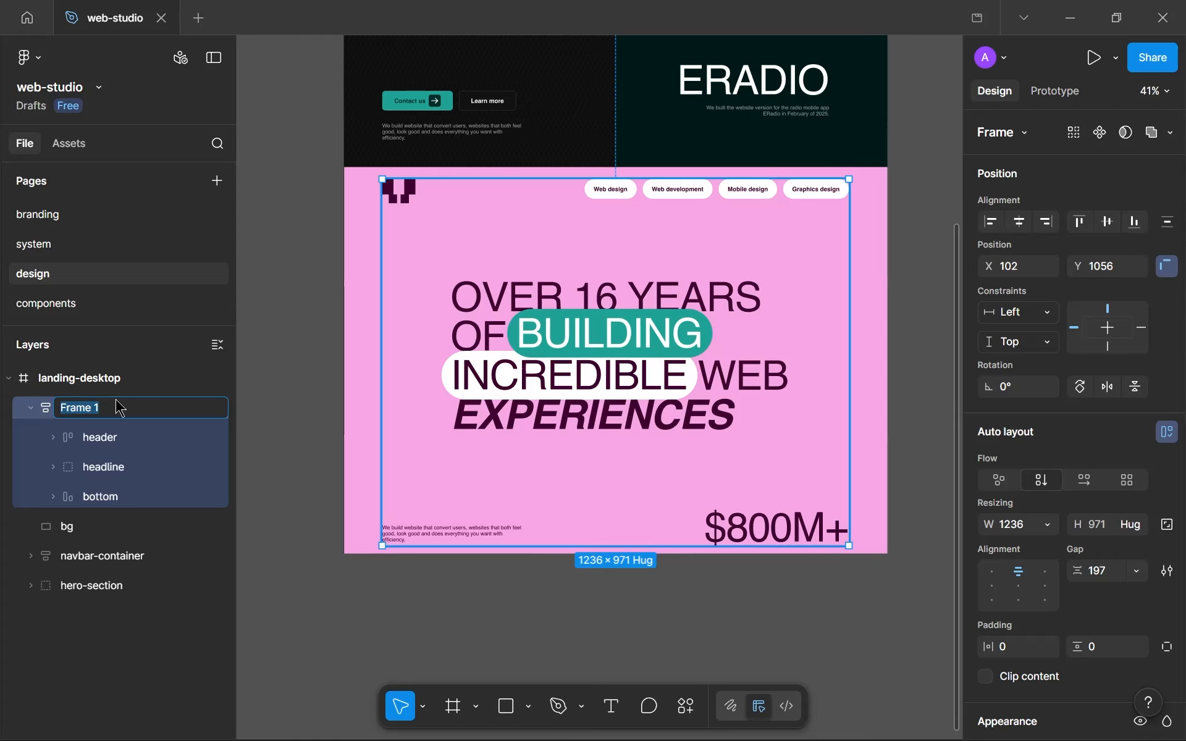
{"action": "type", "text": "content"}
{"action": "key", "text": "Return"}
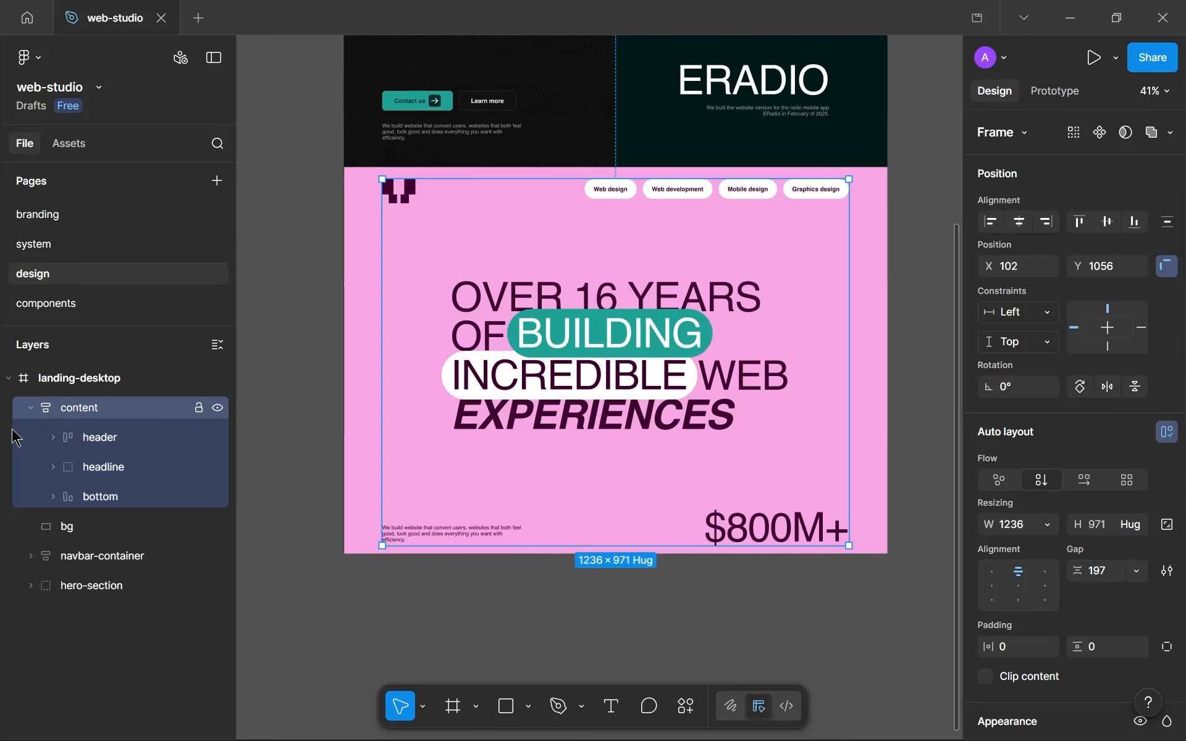
Step: Group the content frame with the bg rectangle and name the group transition-section
{"action": "left_click", "coordinate": [30, 407]}
{"action": "left_click", "coordinate": [77, 443], "text": "shift"}
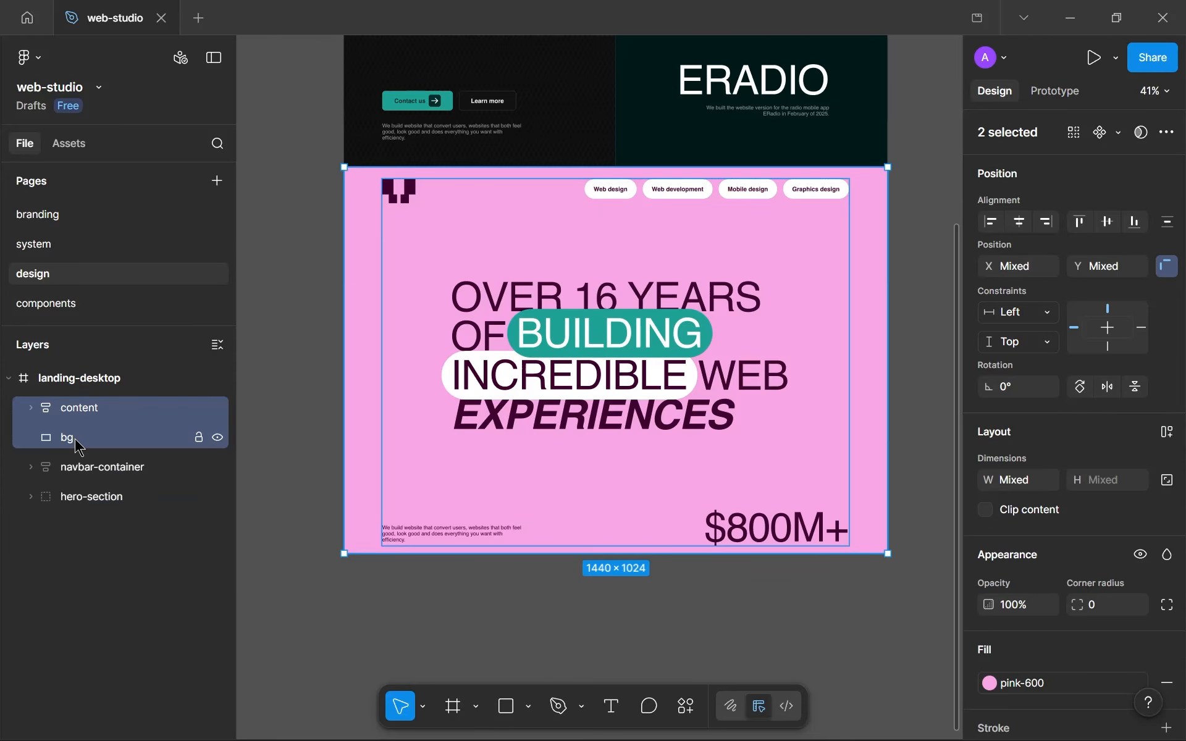
{"action": "key", "text": "ctrl+g"}
{"action": "double_click", "coordinate": [87, 411]}
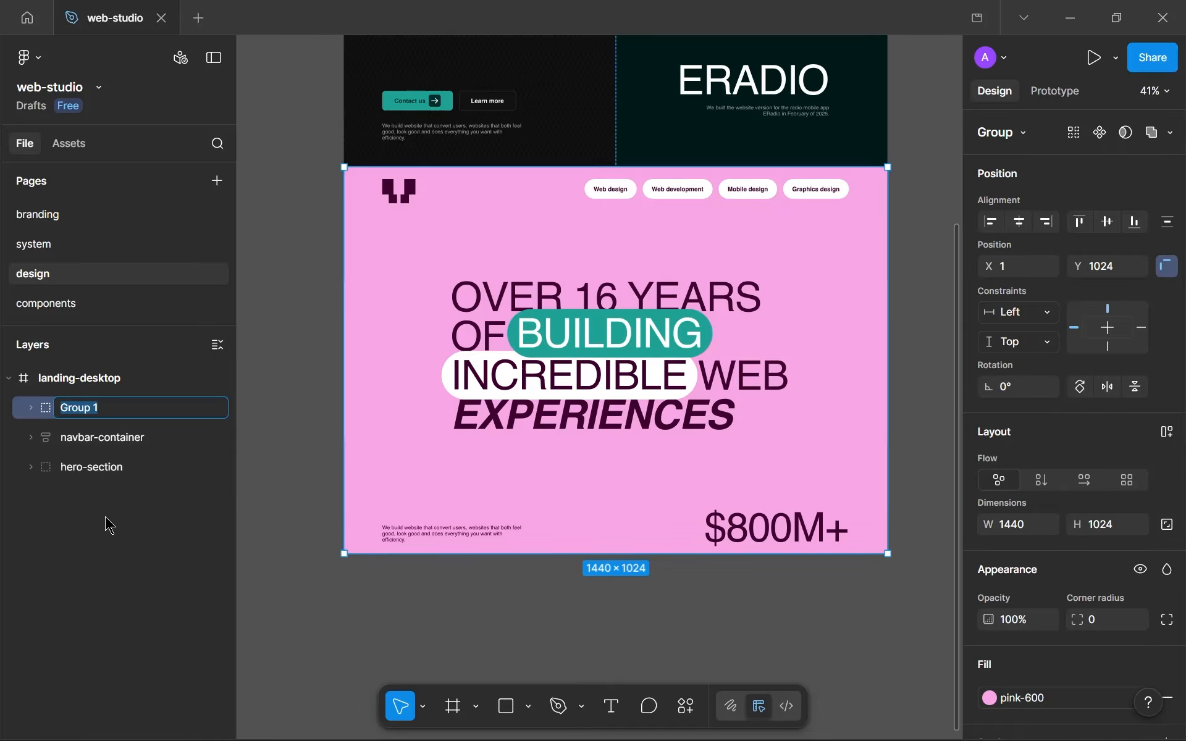
{"action": "type", "text": "transition-section"}
{"action": "key", "text": "Return"}
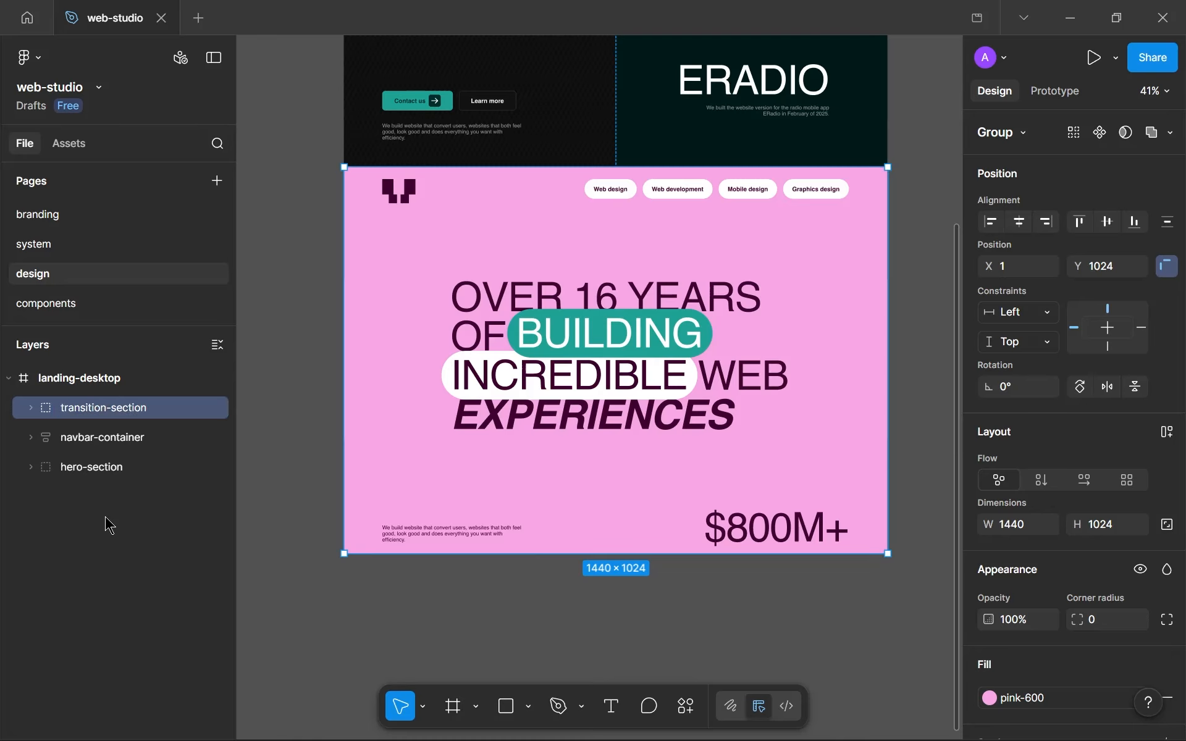
Step: Move the transition-section group below hero-section in the landing-desktop layer order and deselect it
{"action": "left_click_drag", "start_coordinate": [124, 412], "coordinate": [45, 479]}
{"action": "left_click", "coordinate": [332, 323]}
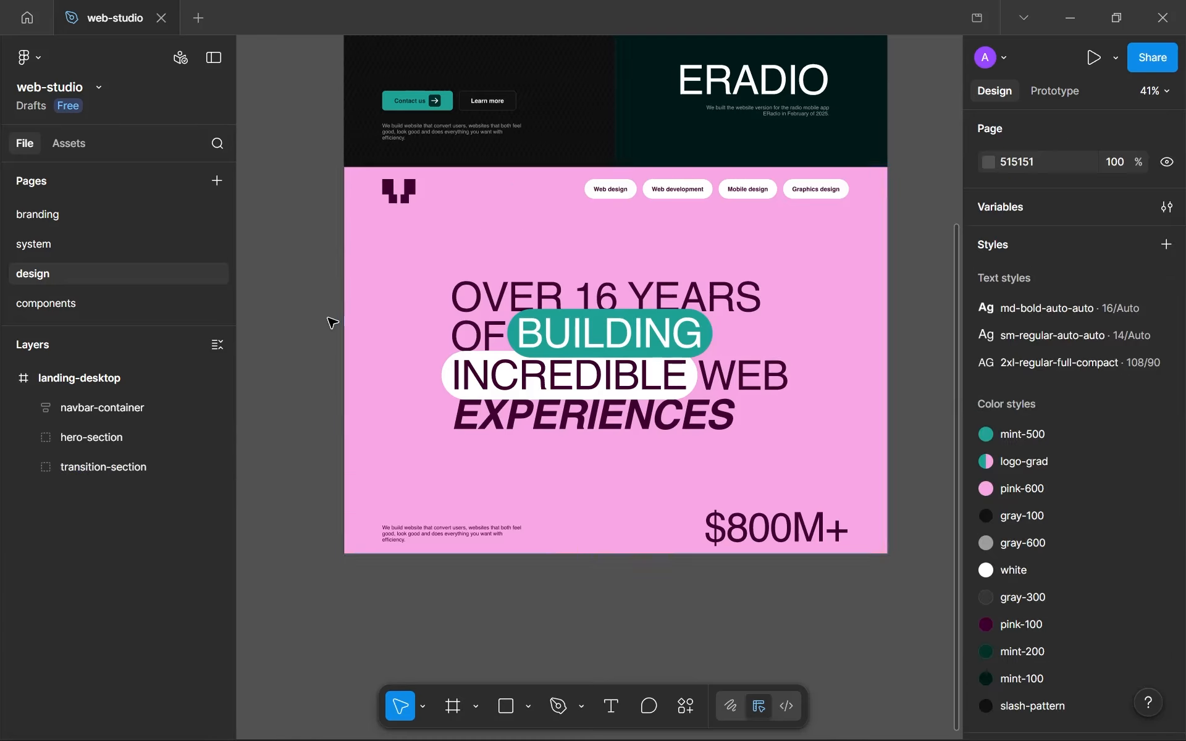
{"action": "scroll", "coordinate": [332, 322], "scroll_direction": "down", "scroll_amount": 4}
{"action": "key", "text": "shift+1"}
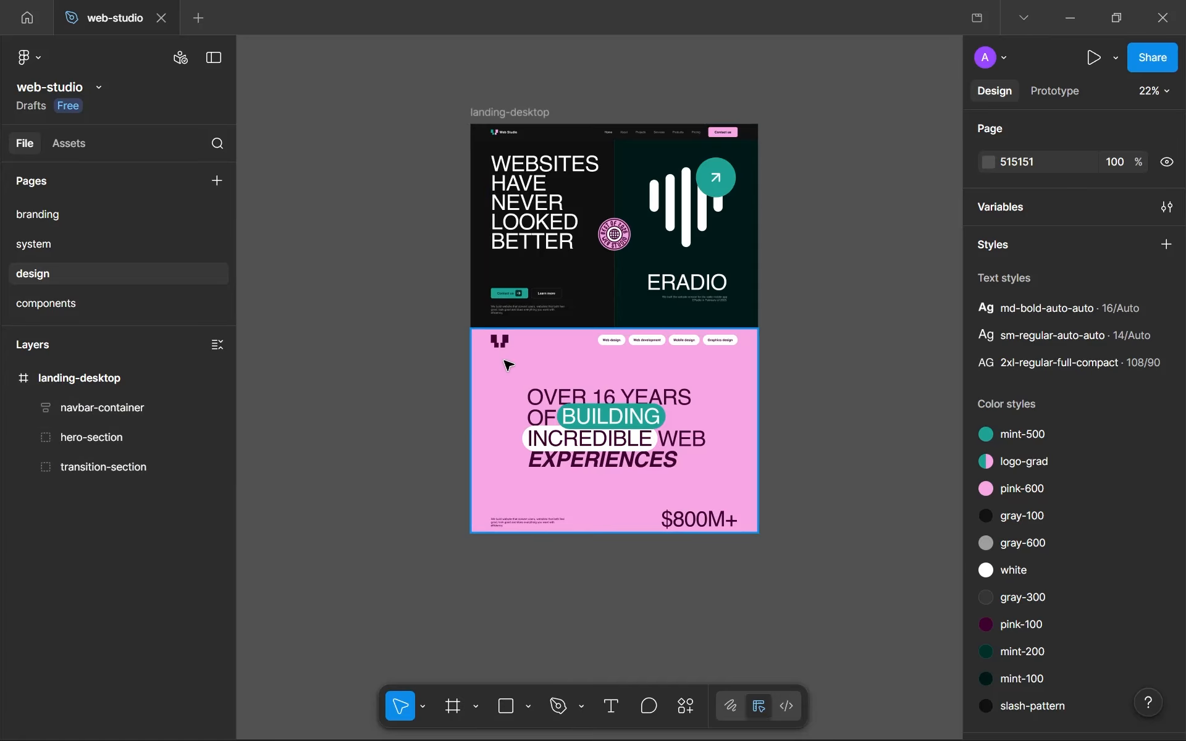
Step: Examine the color styles used in the transition-section group and the text properties of its Web design tag
{"action": "scroll", "coordinate": [488, 357], "scroll_direction": "up", "scroll_amount": 4}
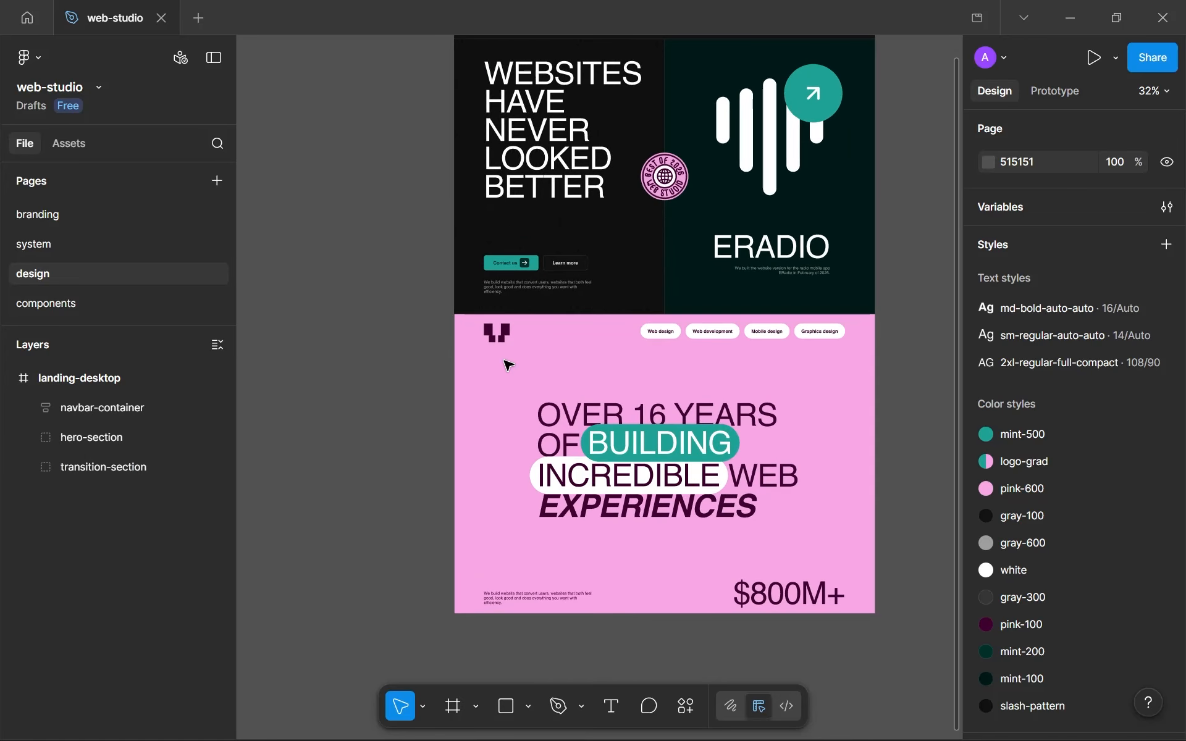
{"action": "scroll", "coordinate": [508, 364], "scroll_direction": "up", "scroll_amount": 1}
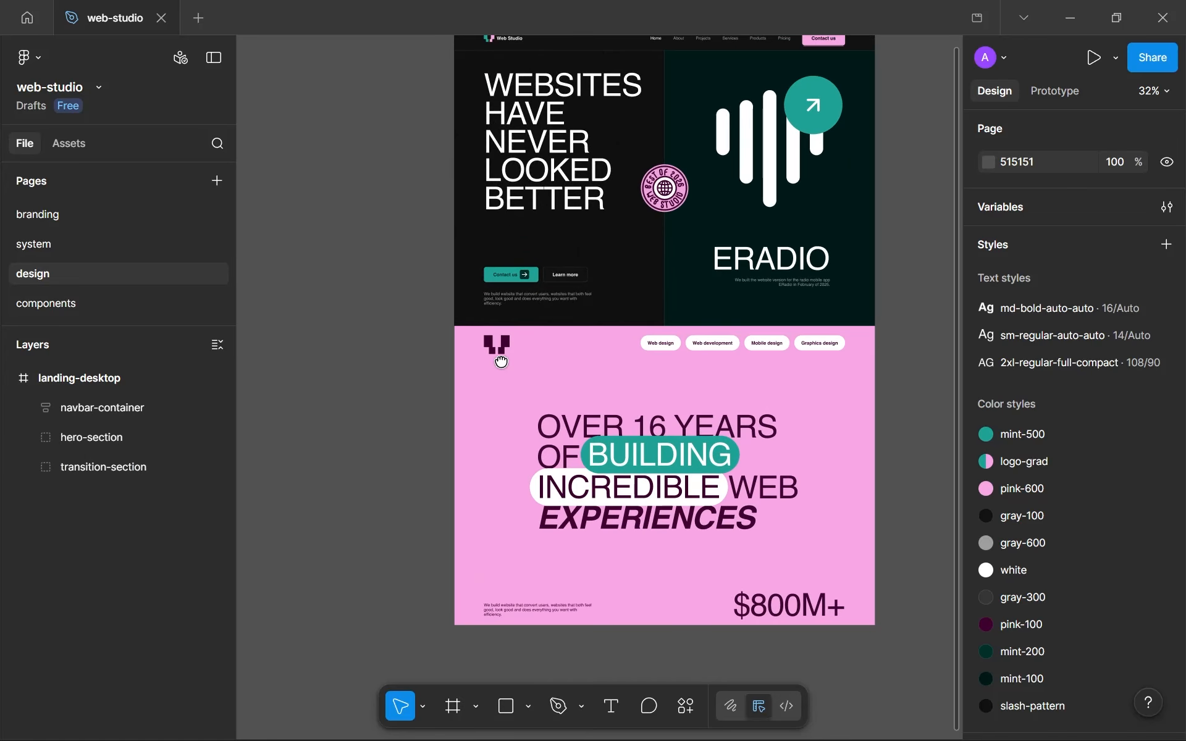
{"action": "left_click_drag", "start_coordinate": [504, 363], "coordinate": [497, 361]}
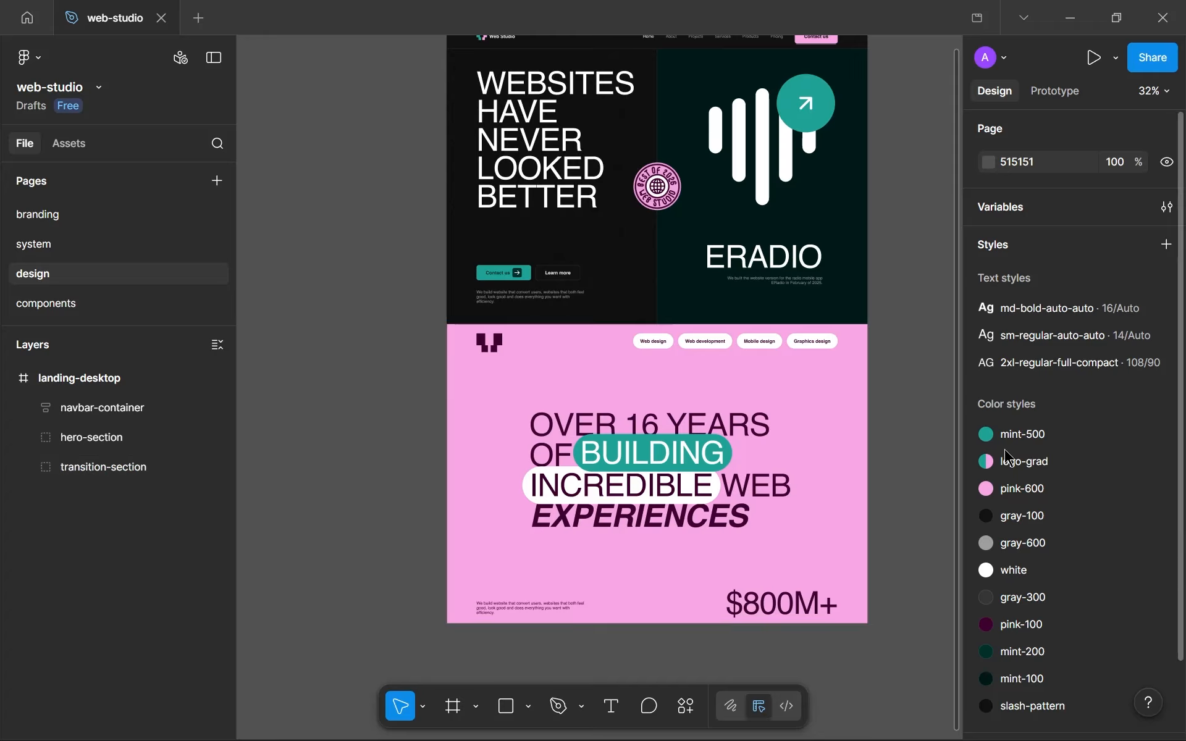
{"action": "left_click", "coordinate": [702, 377]}
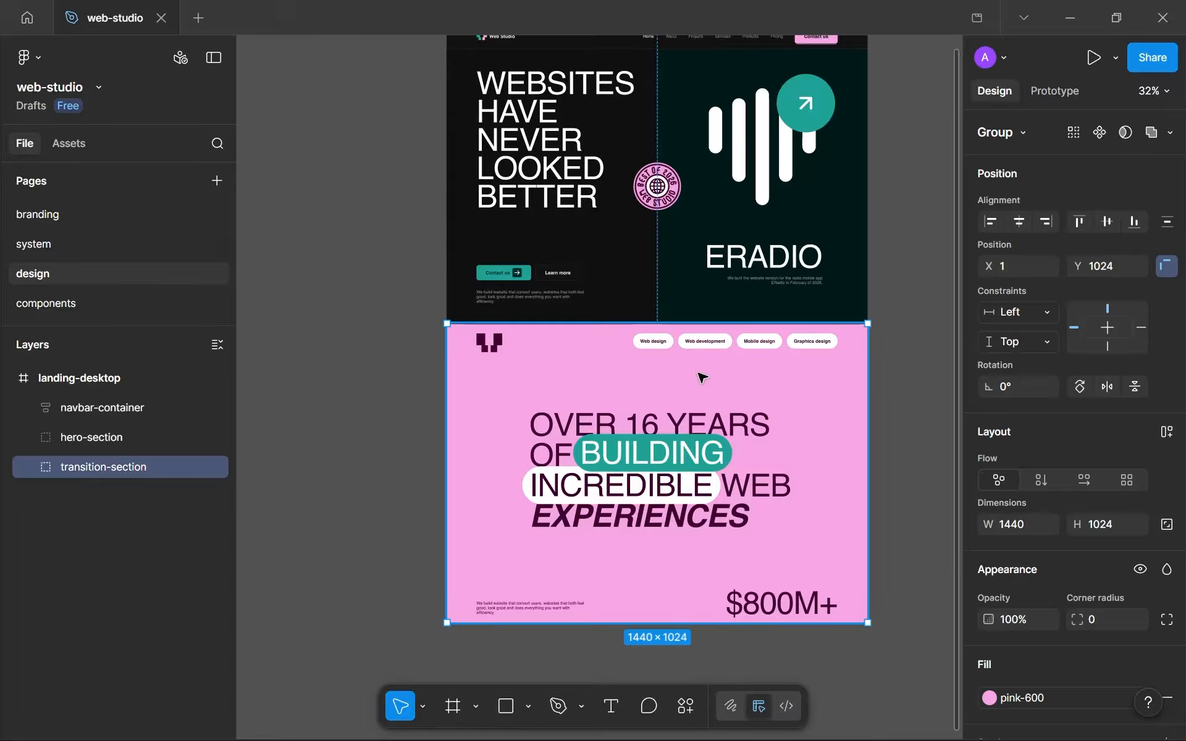
{"action": "scroll", "coordinate": [1031, 646], "scroll_direction": "down", "scroll_amount": 3}
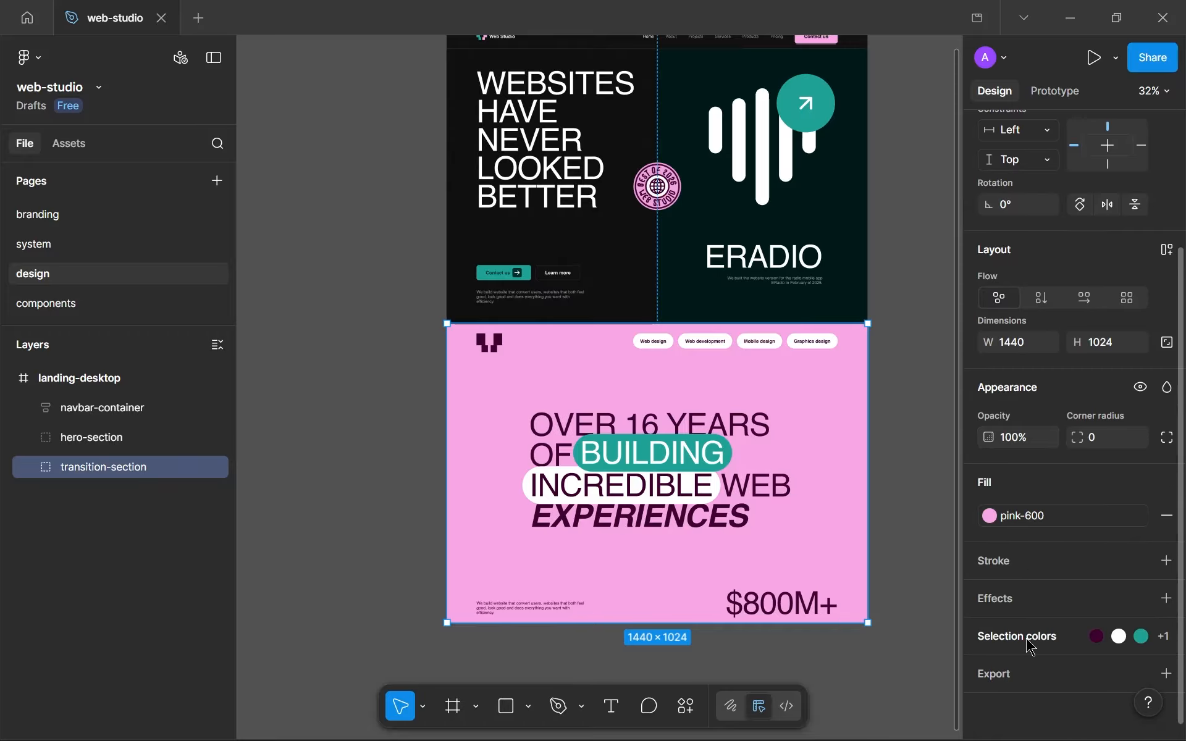
{"action": "left_click", "coordinate": [1028, 643]}
{"action": "scroll", "coordinate": [1029, 642], "scroll_direction": "down", "scroll_amount": 2}
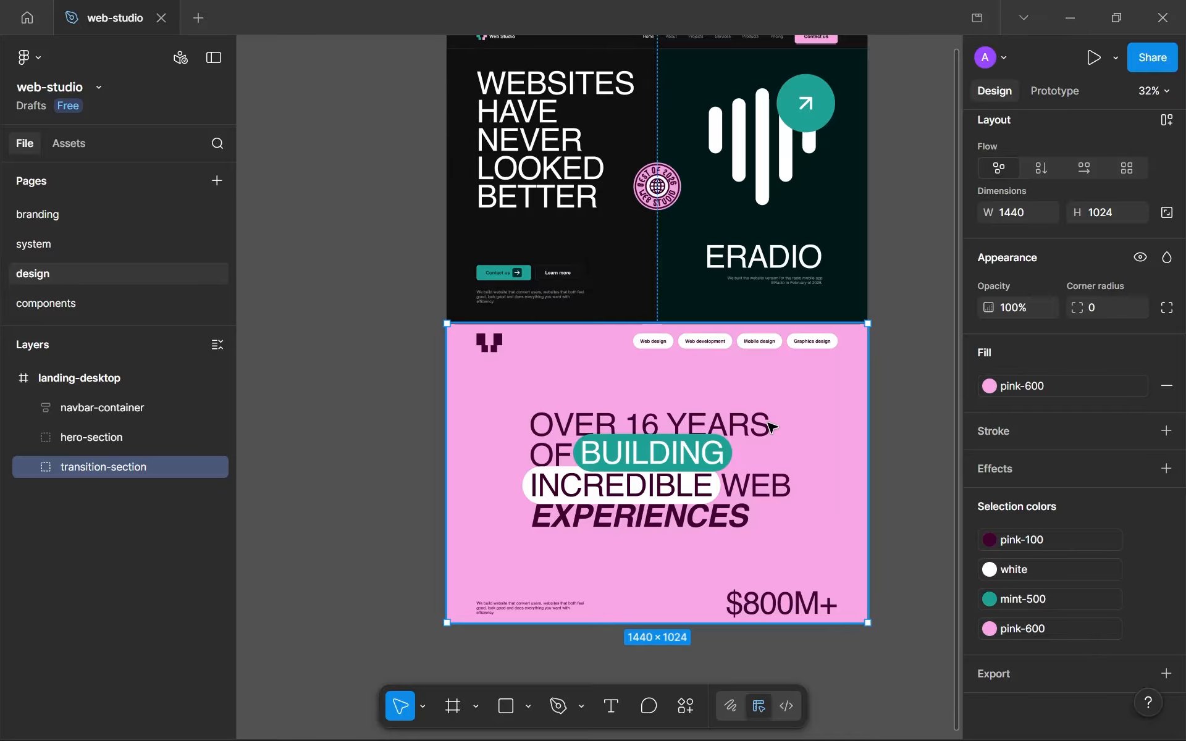
{"action": "scroll", "coordinate": [649, 426], "scroll_direction": "up", "scroll_amount": 5}
{"action": "scroll", "coordinate": [532, 370], "scroll_direction": "down", "scroll_amount": 4}
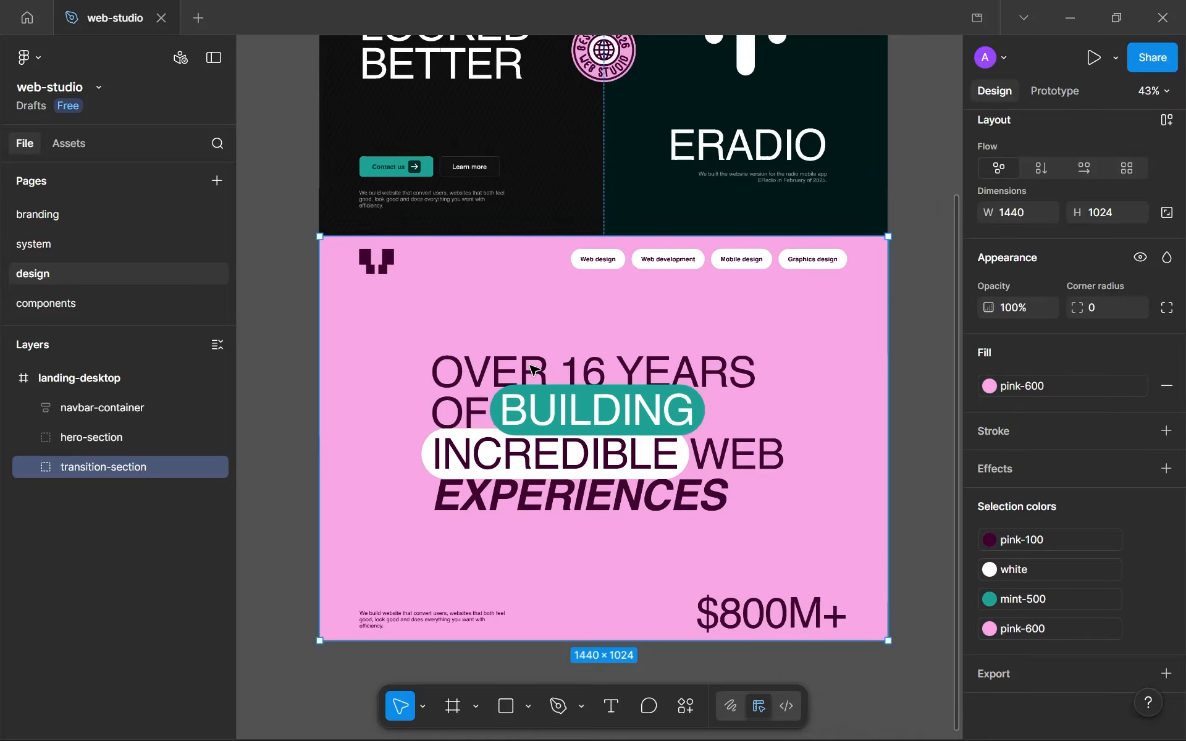
{"action": "scroll", "coordinate": [533, 369], "scroll_direction": "down", "scroll_amount": 1}
{"action": "left_click", "coordinate": [593, 263], "text": "ctrl"}
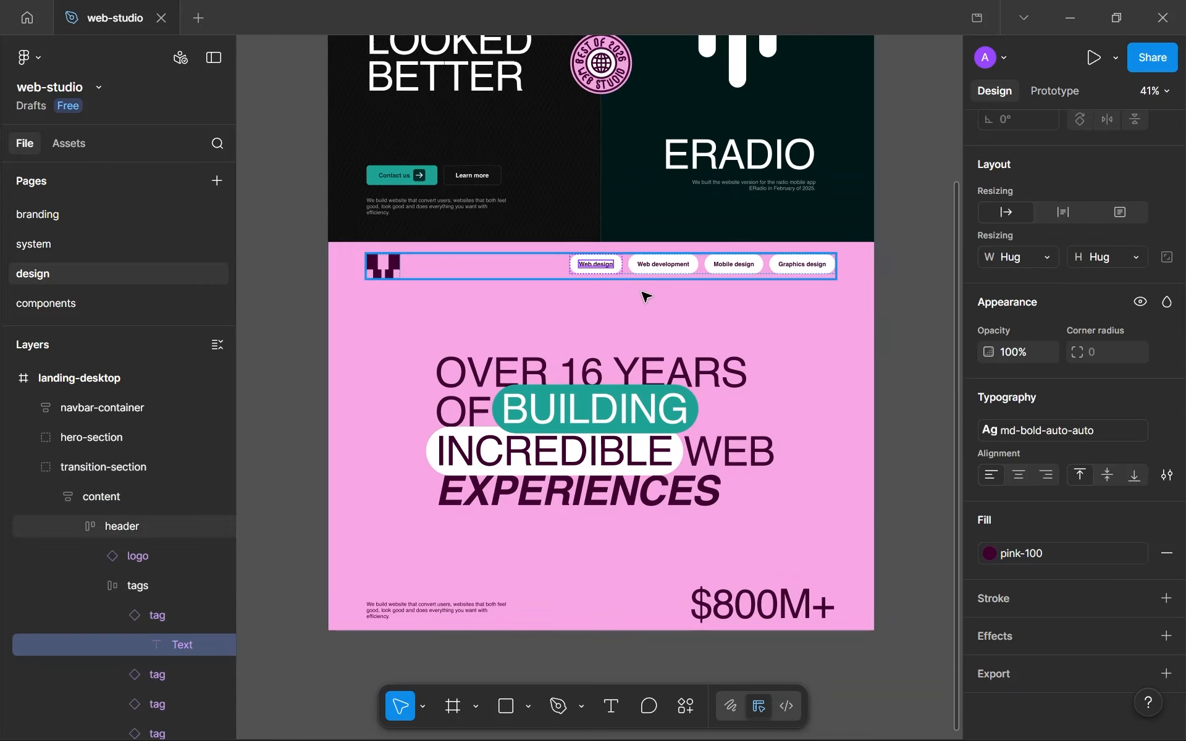
Step: Examine the typography of the headline group: its building and Incredible text containers and its main text layer
{"action": "left_click", "coordinate": [485, 388]}
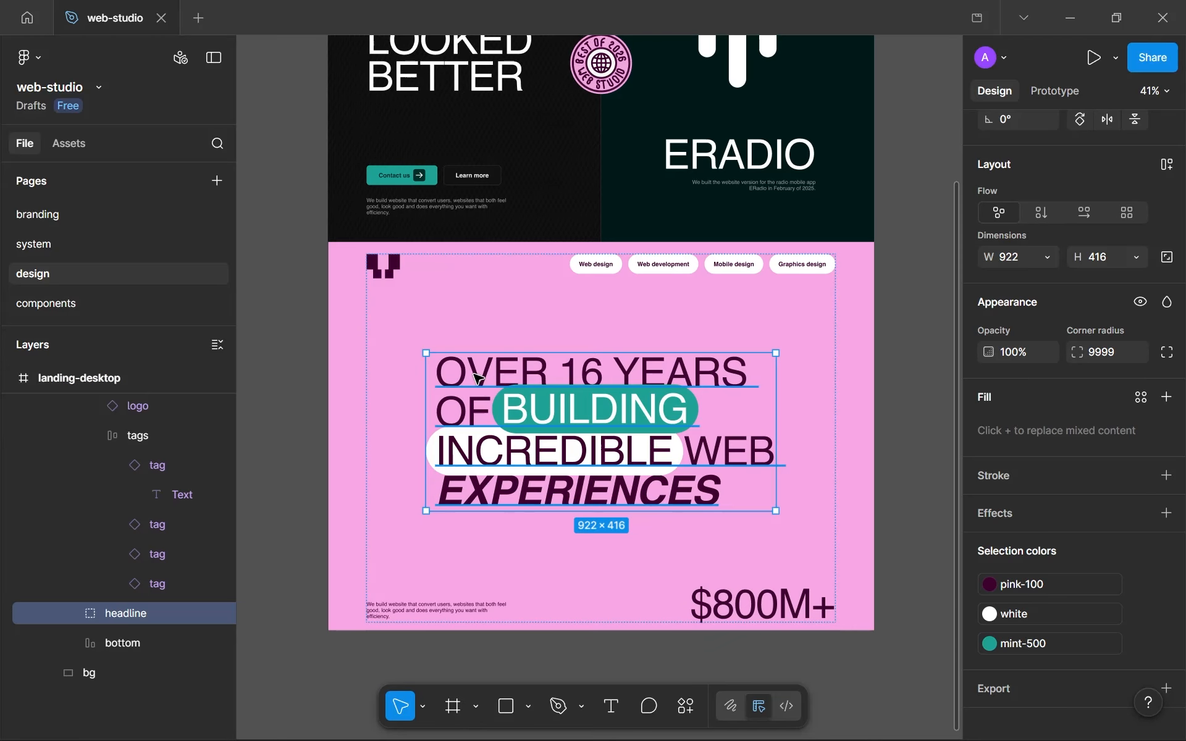
{"action": "double_click", "coordinate": [479, 378]}
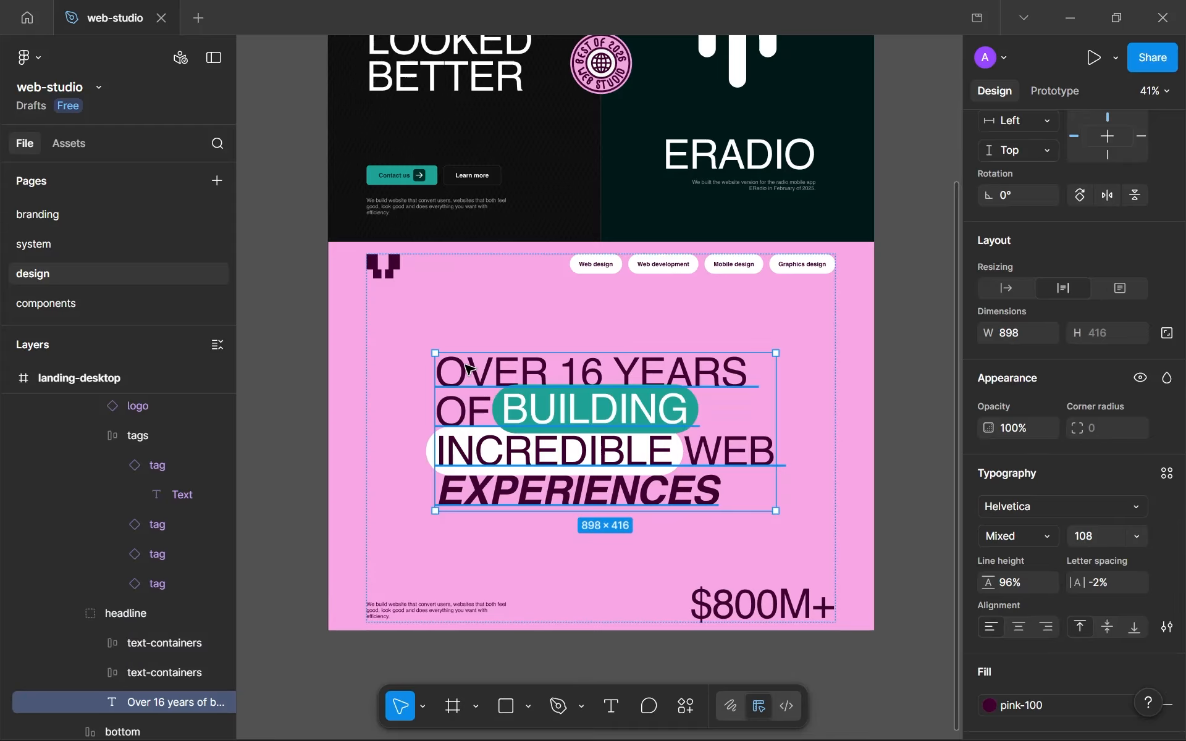
{"action": "left_click", "coordinate": [151, 613]}
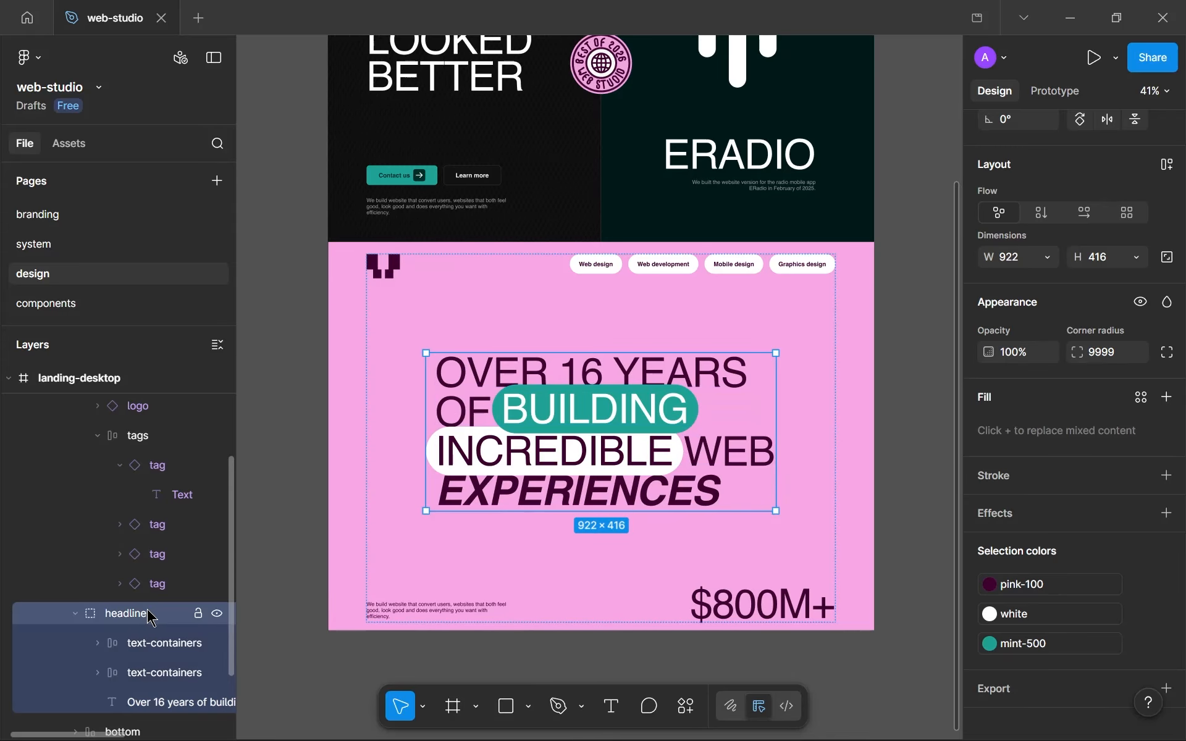
{"action": "scroll", "coordinate": [154, 594], "scroll_direction": "down", "scroll_amount": 3}
{"action": "left_click", "coordinate": [134, 558]}
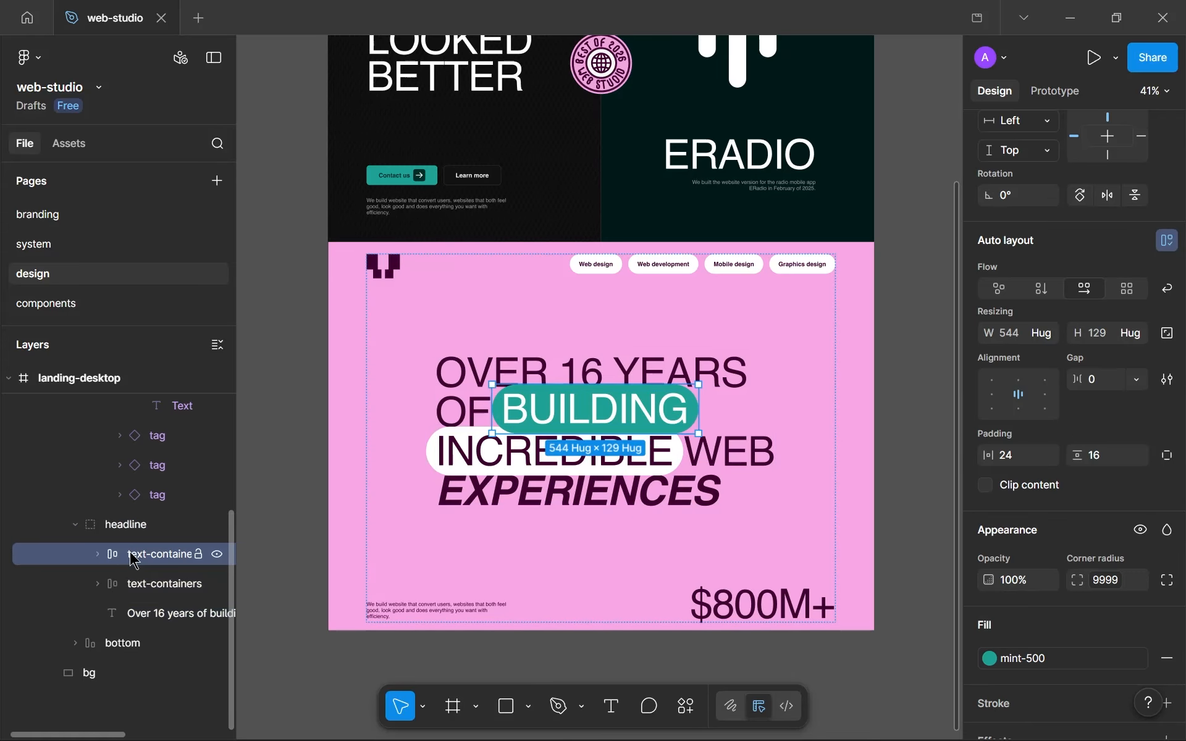
{"action": "left_click", "coordinate": [99, 555]}
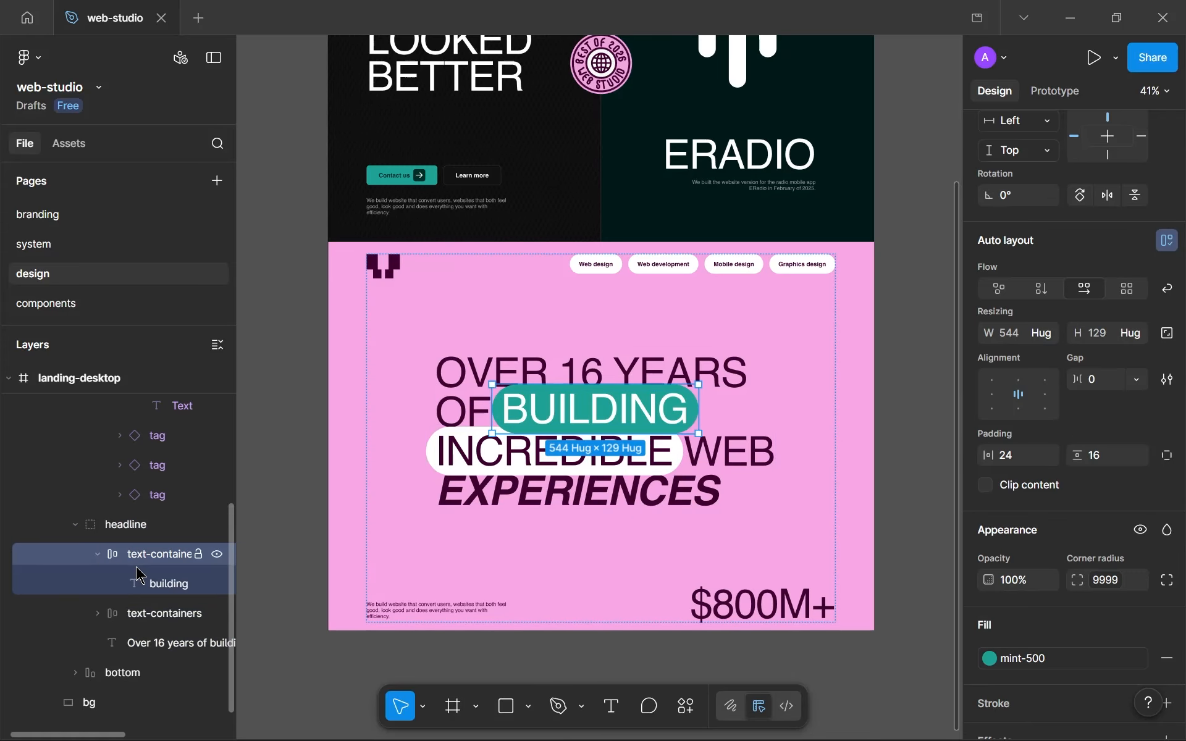
{"action": "left_click", "coordinate": [165, 583]}
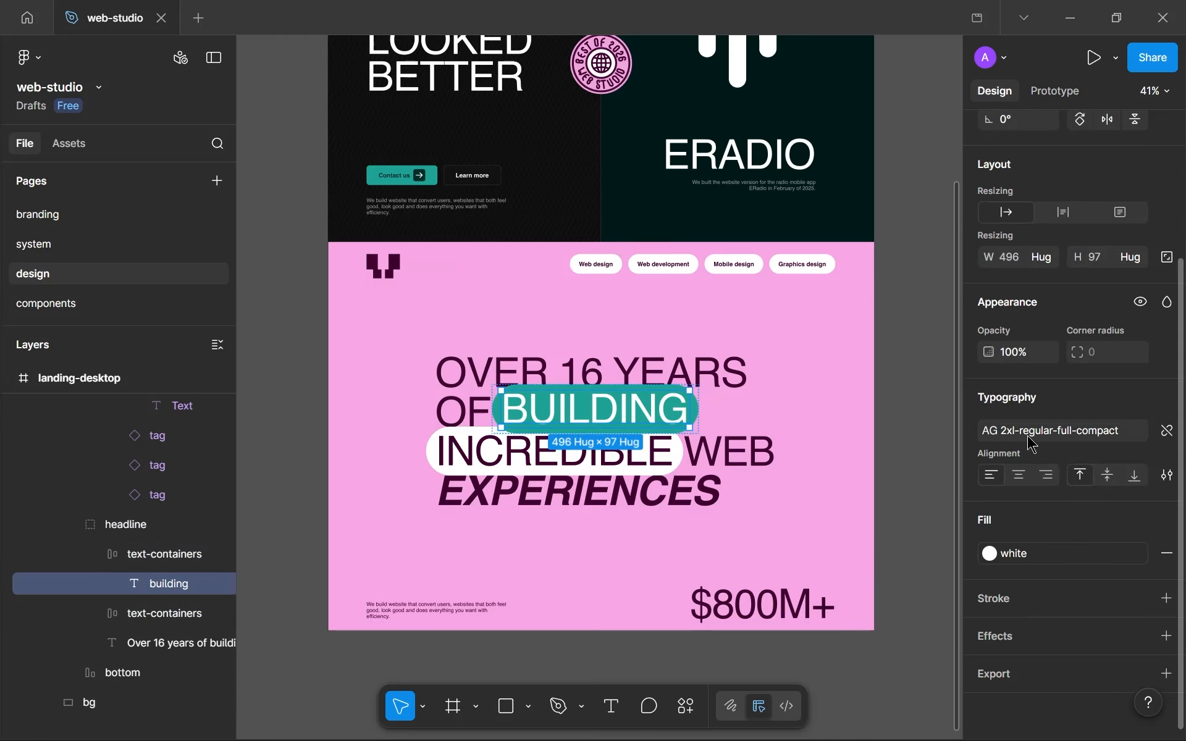
{"action": "left_click", "coordinate": [97, 556]}
{"action": "left_click", "coordinate": [97, 585]}
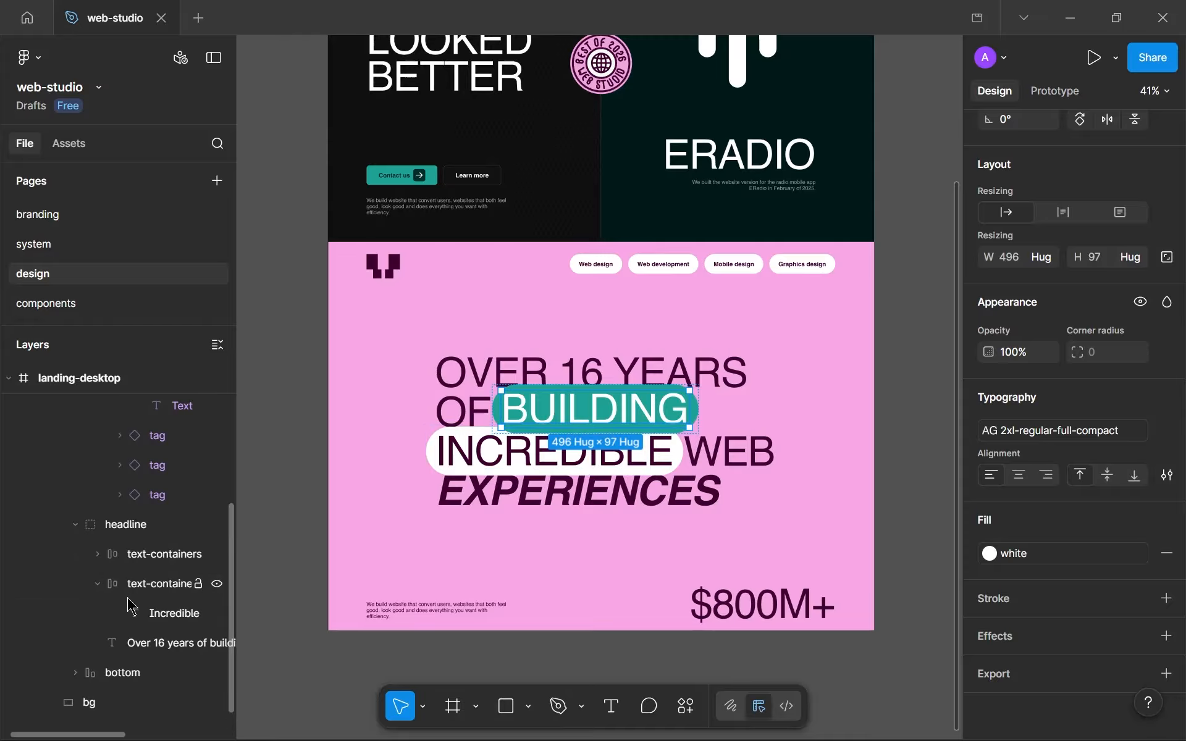
{"action": "left_click", "coordinate": [144, 614]}
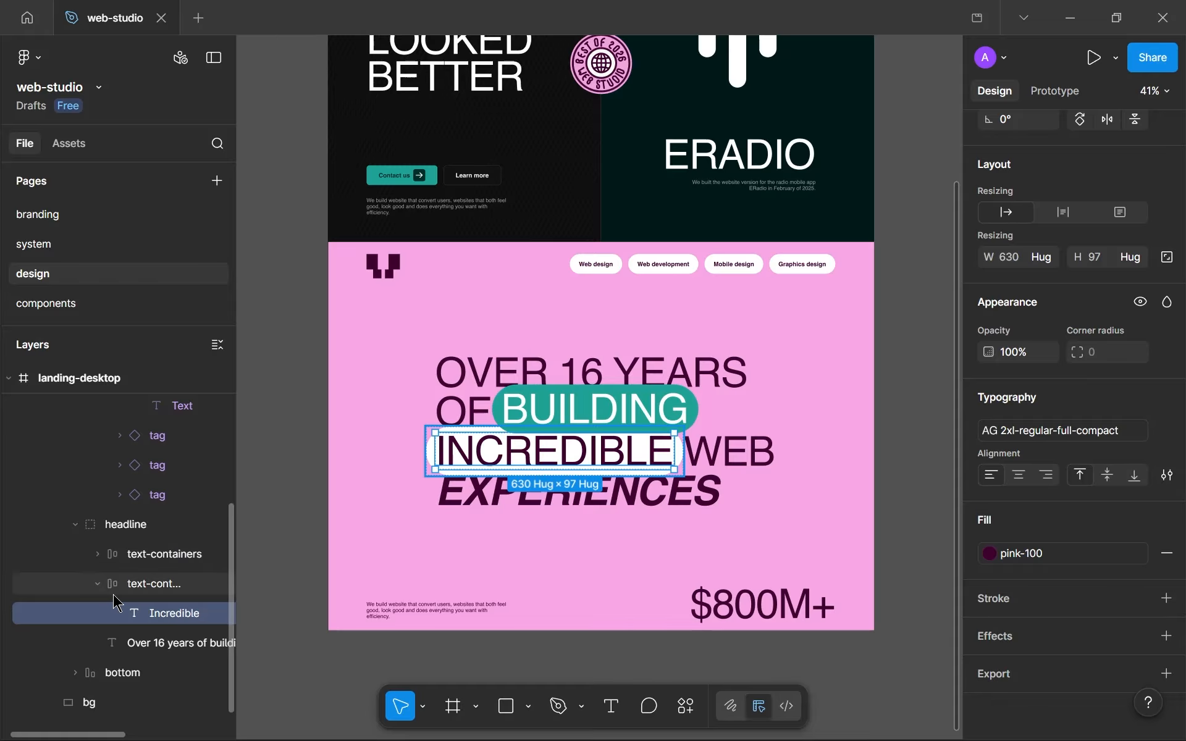
{"action": "left_click", "coordinate": [97, 584]}
{"action": "left_click", "coordinate": [145, 615]}
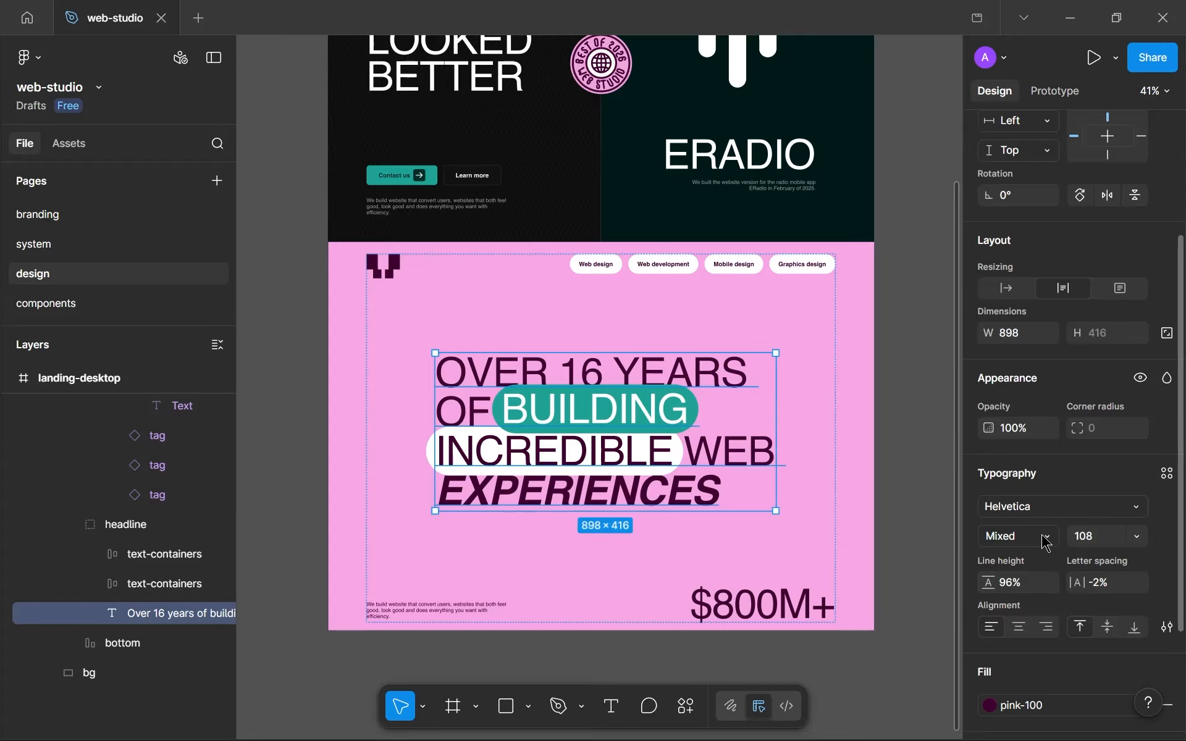
Step: Try applying the 2xl-regular-full-compact text style to the headline text from OVER 16 YEARS through WEB
{"action": "double_click", "coordinate": [748, 460]}
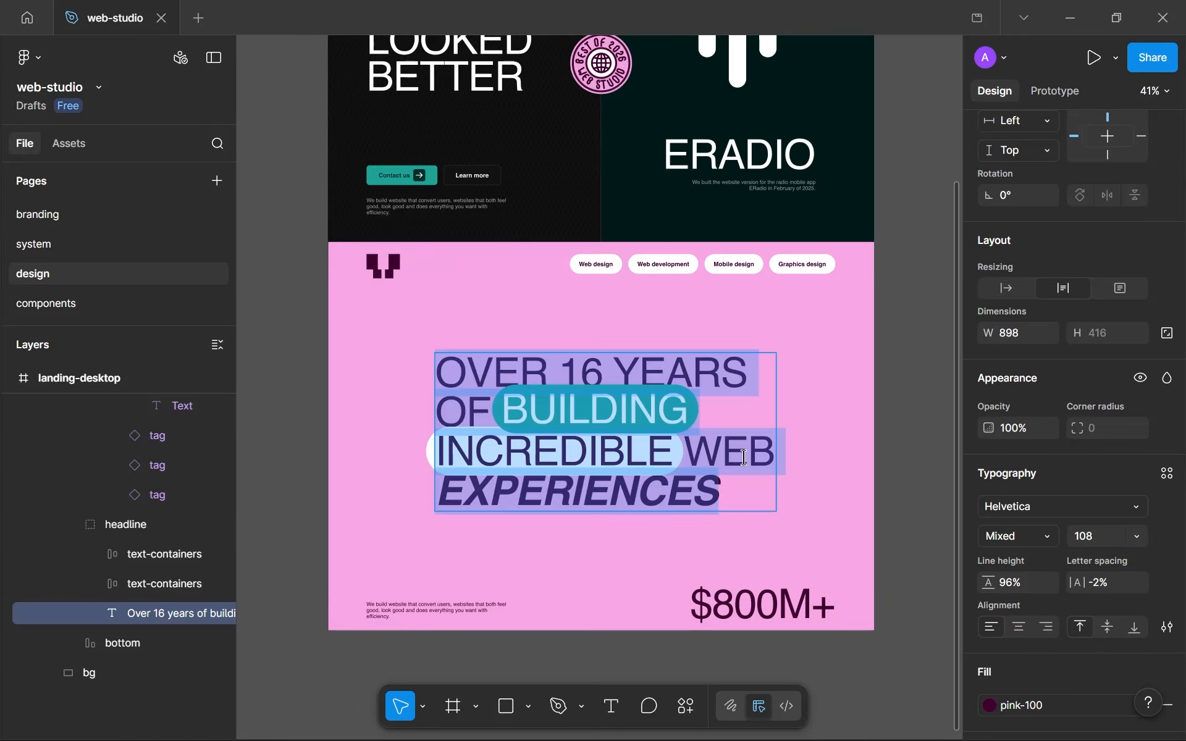
{"action": "left_click", "coordinate": [439, 367]}
{"action": "left_click_drag", "start_coordinate": [439, 367], "coordinate": [781, 449]}
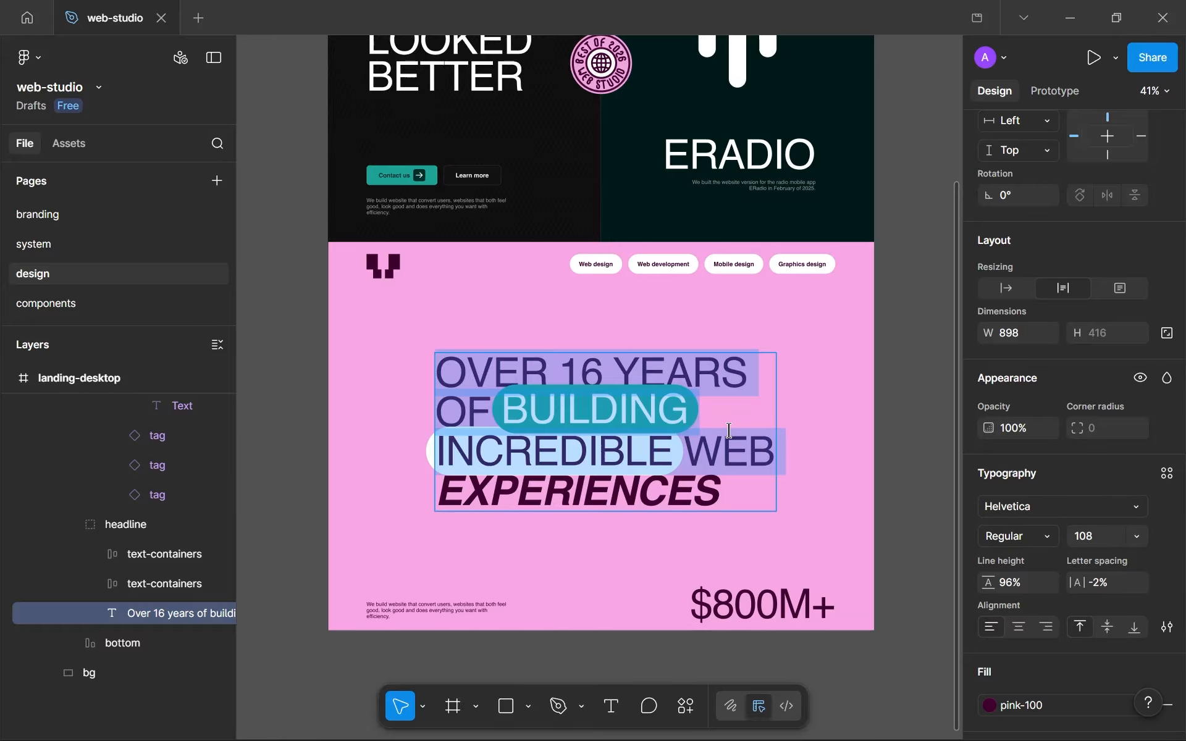
{"action": "scroll", "coordinate": [794, 427], "scroll_direction": "up", "scroll_amount": 1}
{"action": "left_click", "coordinate": [1167, 474]}
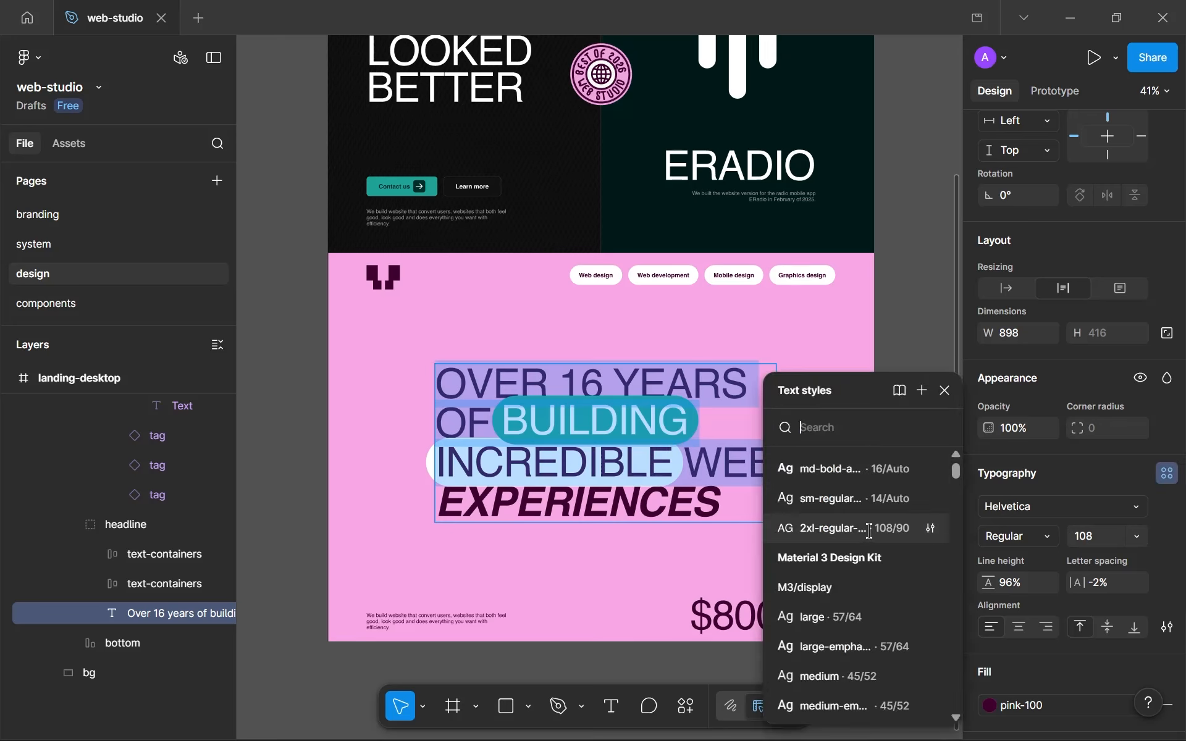
{"action": "left_click", "coordinate": [831, 529]}
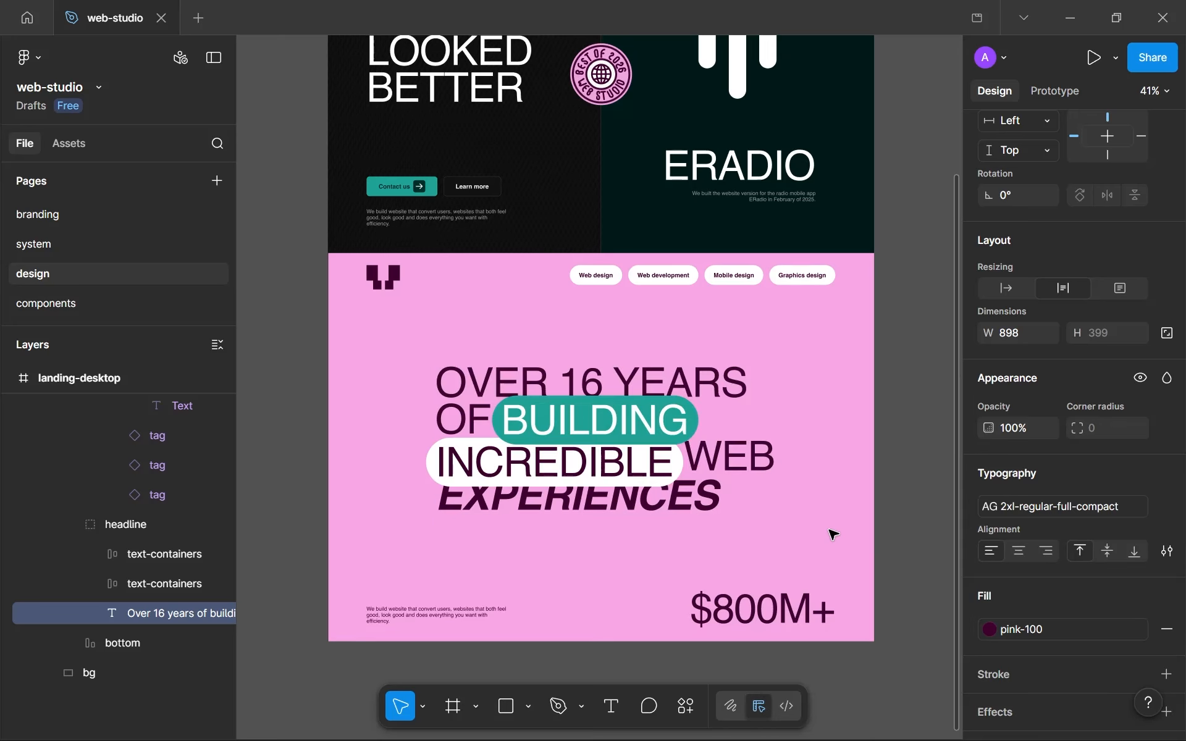
Step: Undo the text style applied to the headline's first three lines
{"action": "left_click", "coordinate": [885, 469]}
{"action": "left_click", "coordinate": [898, 464]}
{"action": "scroll", "coordinate": [898, 465], "scroll_direction": "down", "scroll_amount": 3}
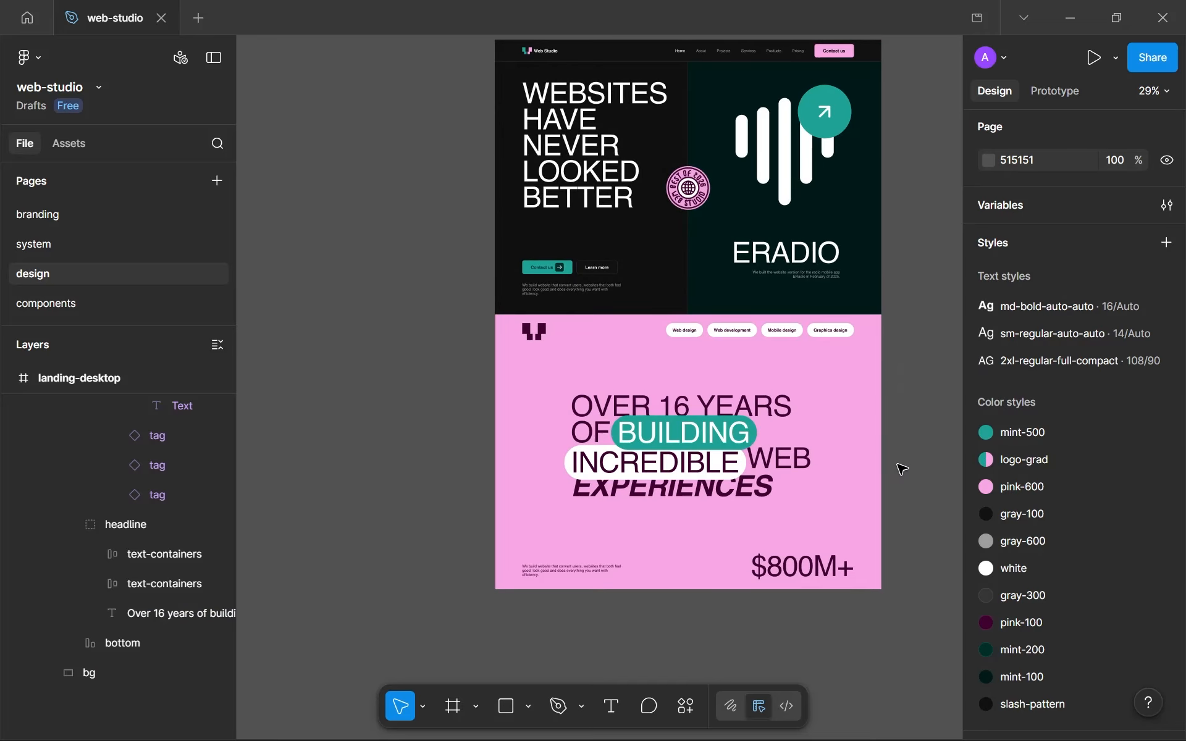
{"action": "scroll", "coordinate": [897, 464], "scroll_direction": "down", "scroll_amount": 1}
{"action": "key", "text": "ctrl+z"}
{"action": "key", "text": "ctrl+z"}
{"action": "key", "text": "ctrl+z"}
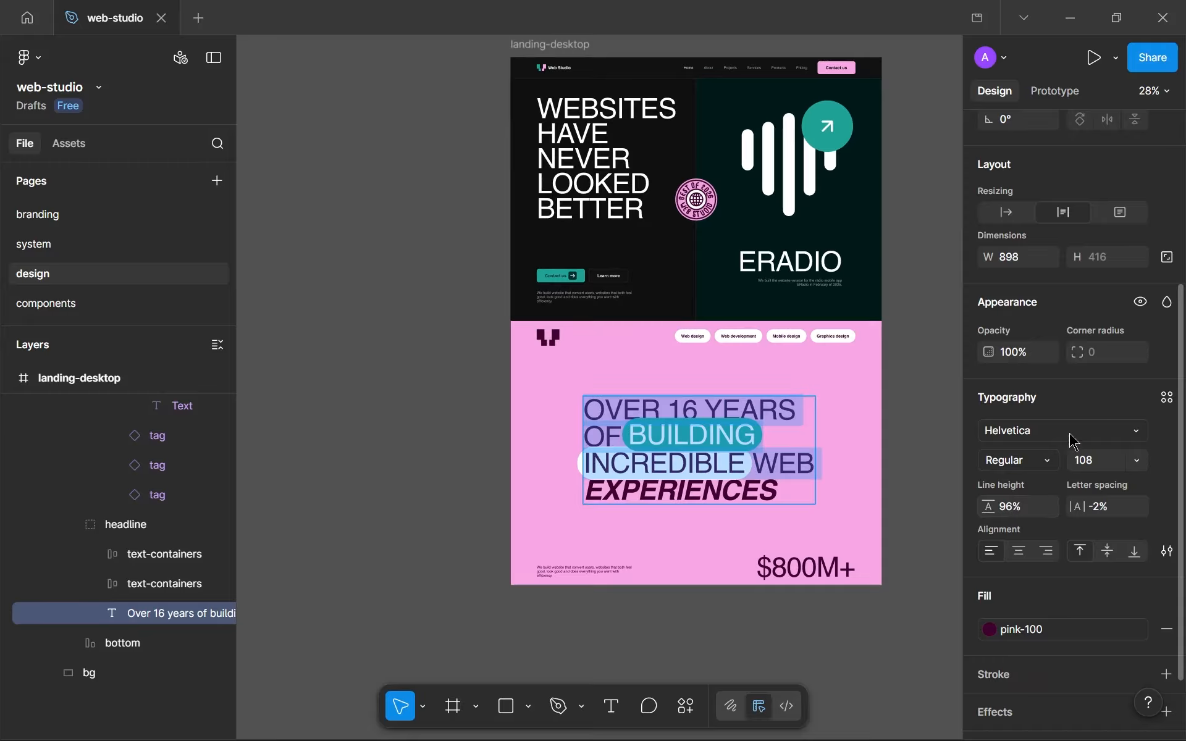
Step: Try to create a text style named 2xl-regular-xcompressed-compressed from the selected headline text, and open md-bold-auto-auto for reference
{"action": "left_click", "coordinate": [1167, 398]}
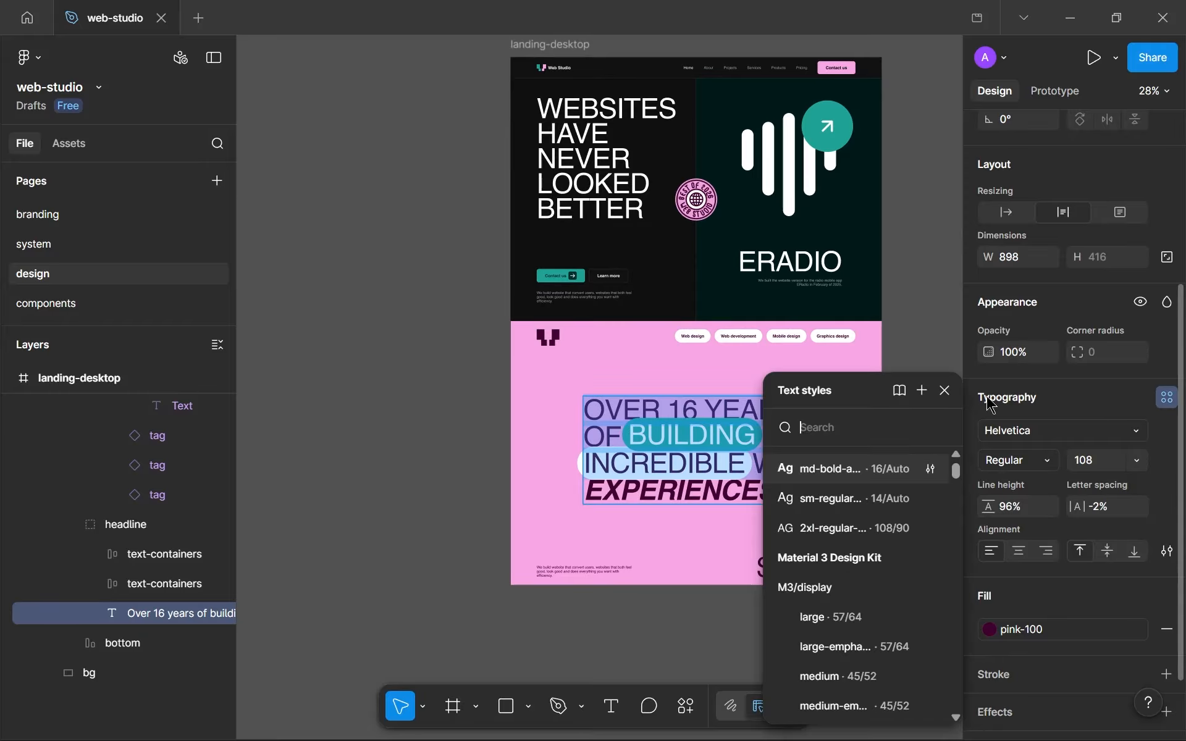
{"action": "left_click", "coordinate": [922, 391]}
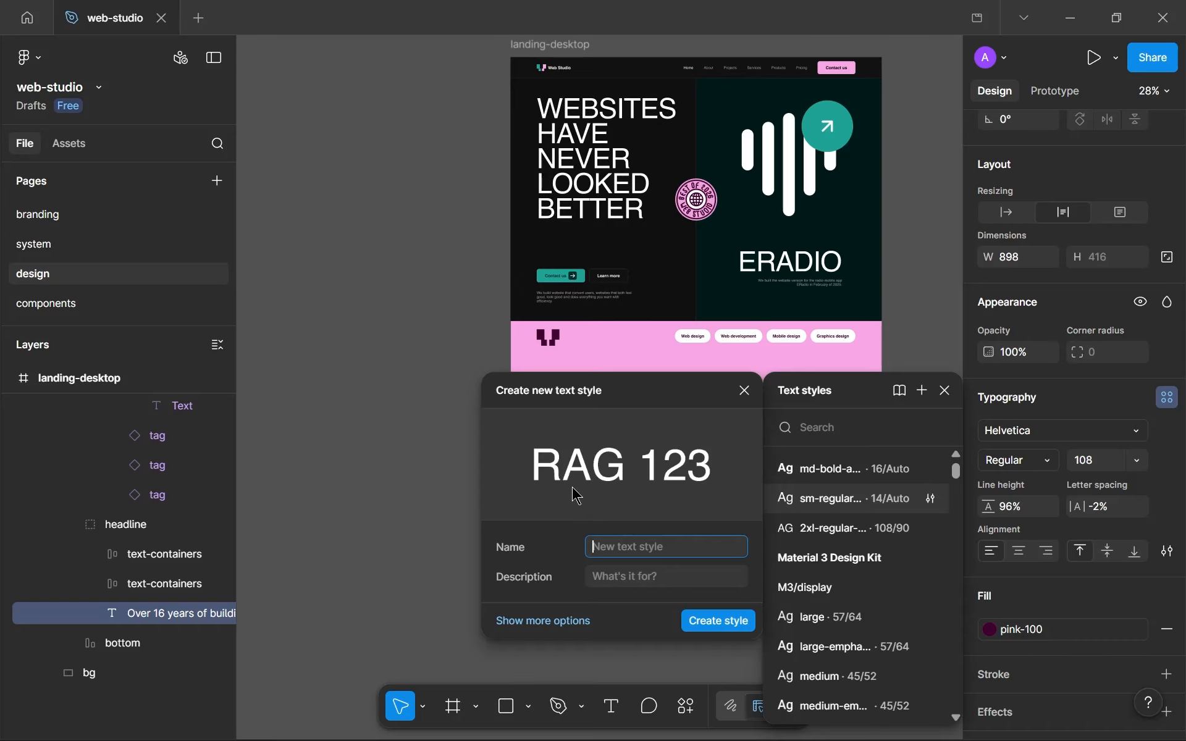
{"action": "type", "text": "2xl-regular"}
{"action": "type", "text": "xcompressed"}
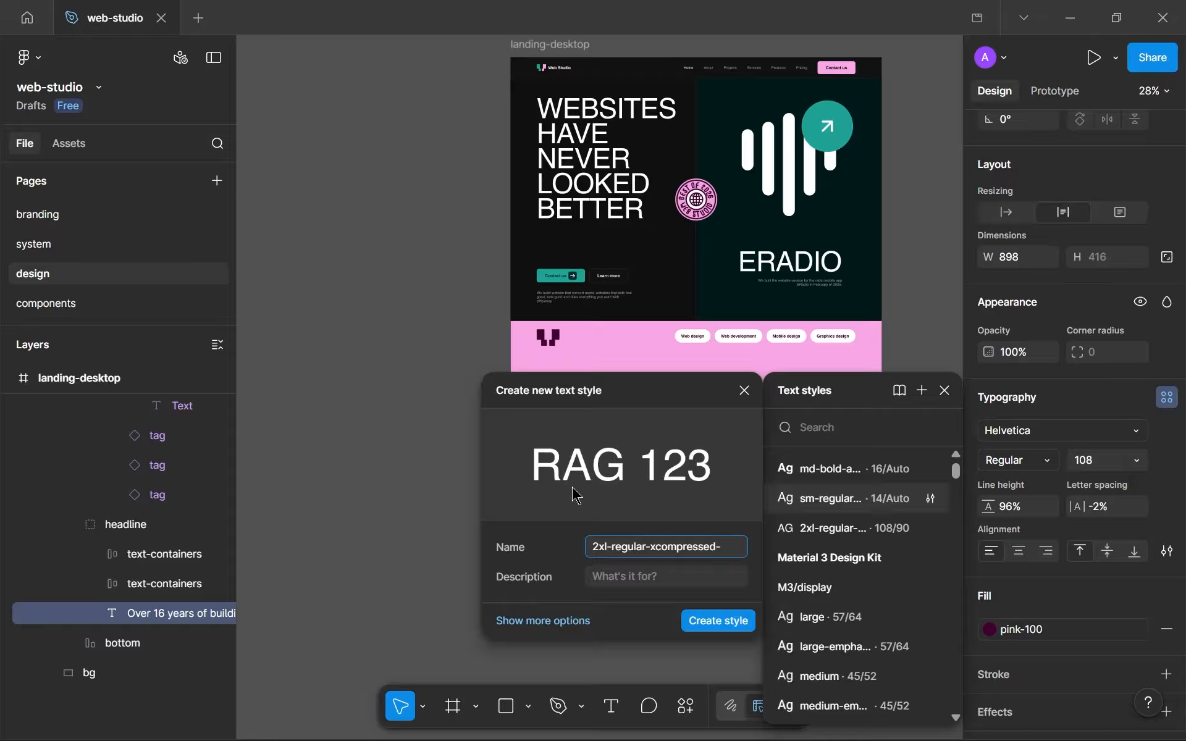
{"action": "type", "text": "-domp"}
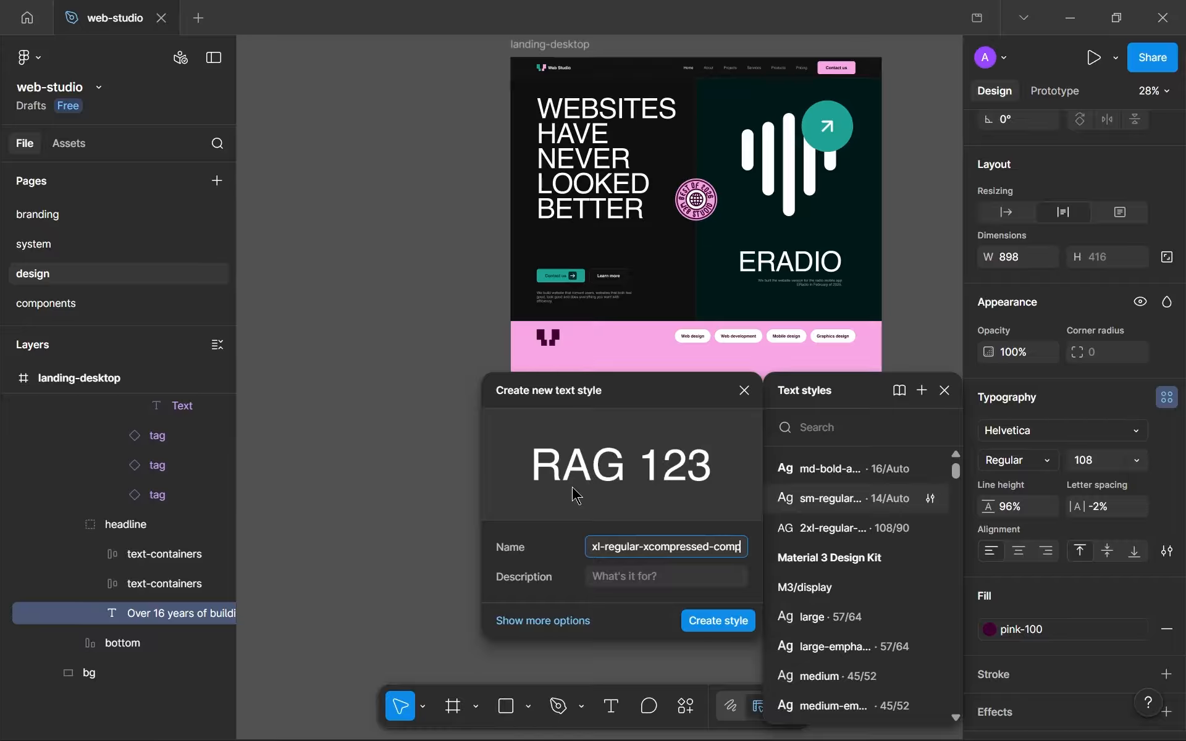
{"action": "type", "text": "ressed"}
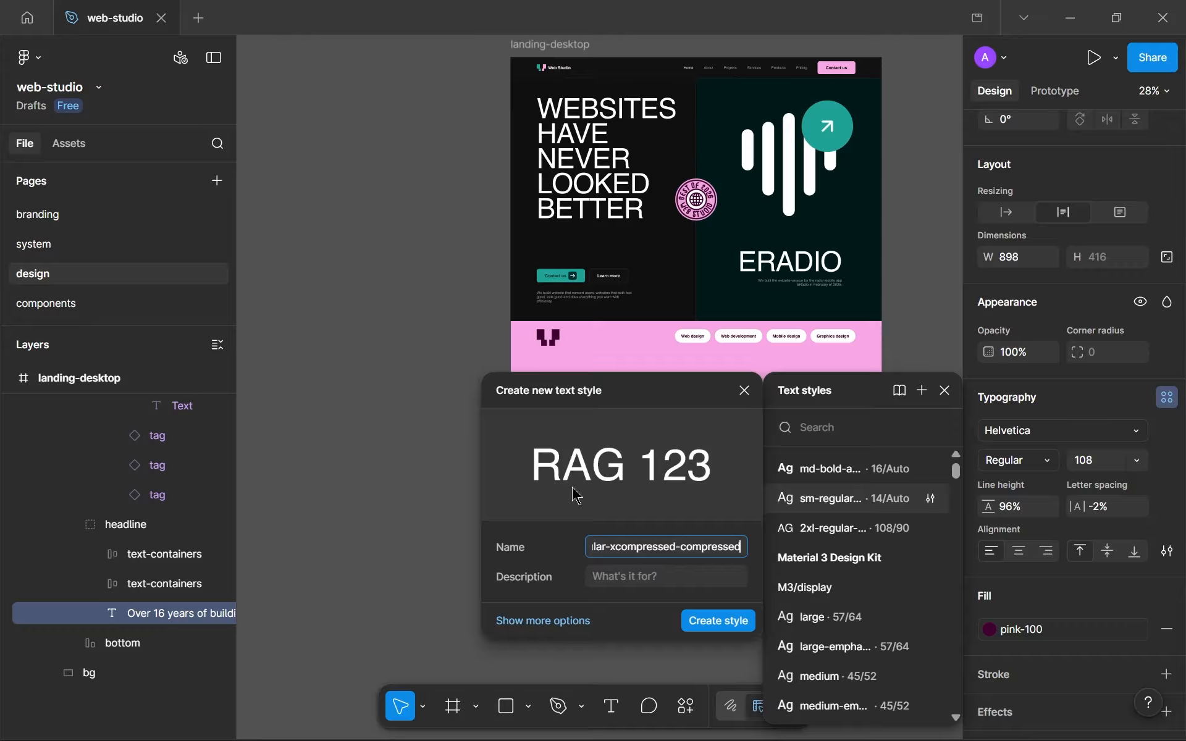
{"action": "left_click", "coordinate": [930, 471]}
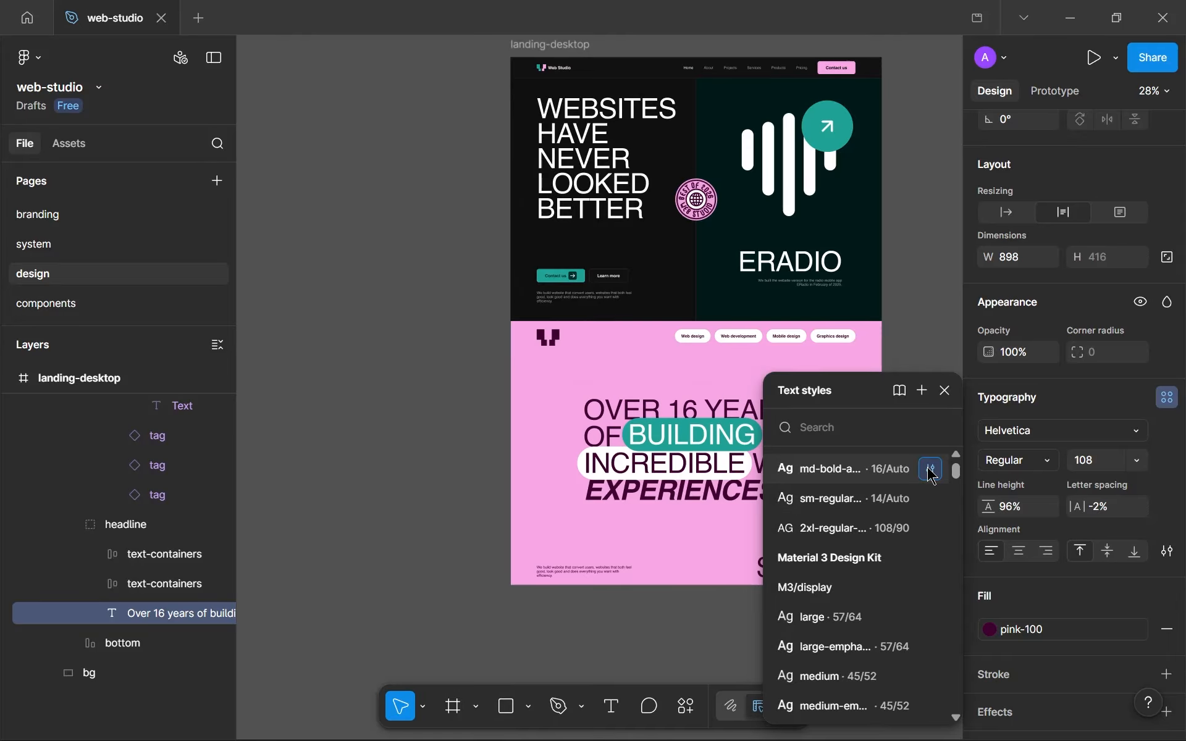
{"action": "left_click", "coordinate": [931, 471]}
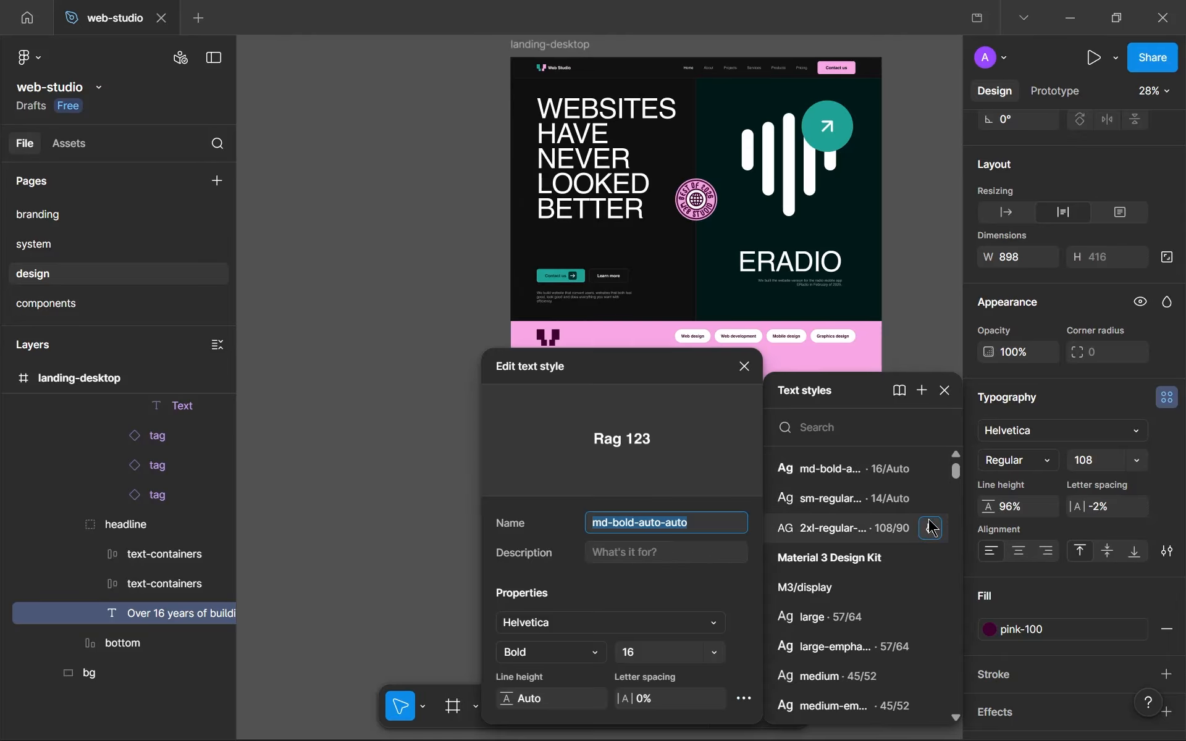
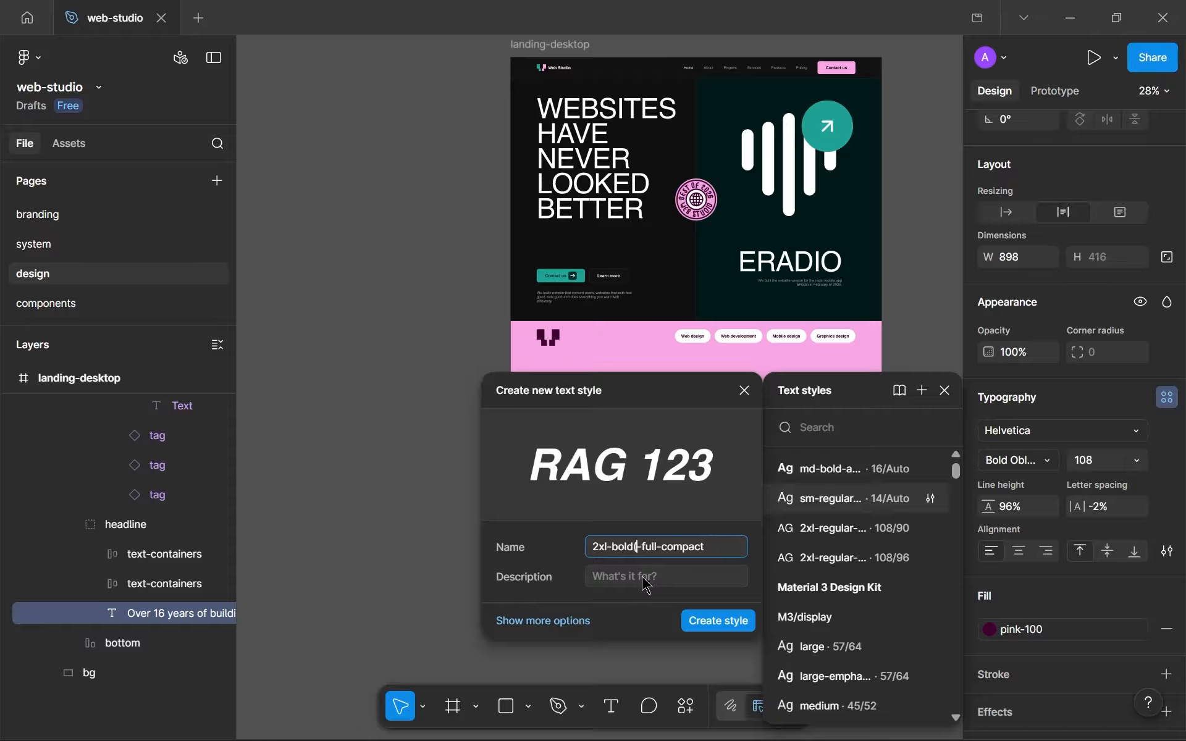
Step: Complete the new text style for the word EXPERIENCES with the name 2xl-bold(italic)-compact-compact
{"action": "type", "text": "italic)"}
{"action": "key", "text": "ctrl+BackSpace"}
{"action": "type", "text": "compact"}
{"action": "key", "text": "Return"}
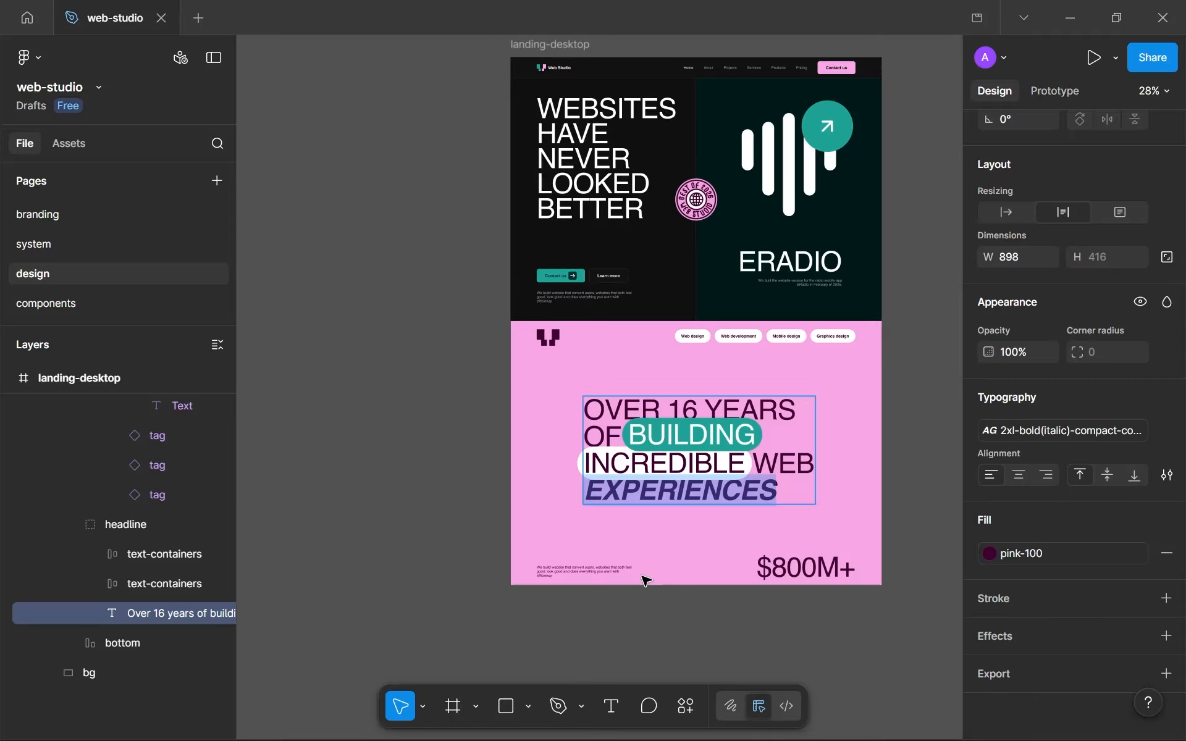
Step: Check the text styles applied to the headline's regular lines and to the small paragraph and $800M+ text below it
{"action": "left_click", "coordinate": [790, 460]}
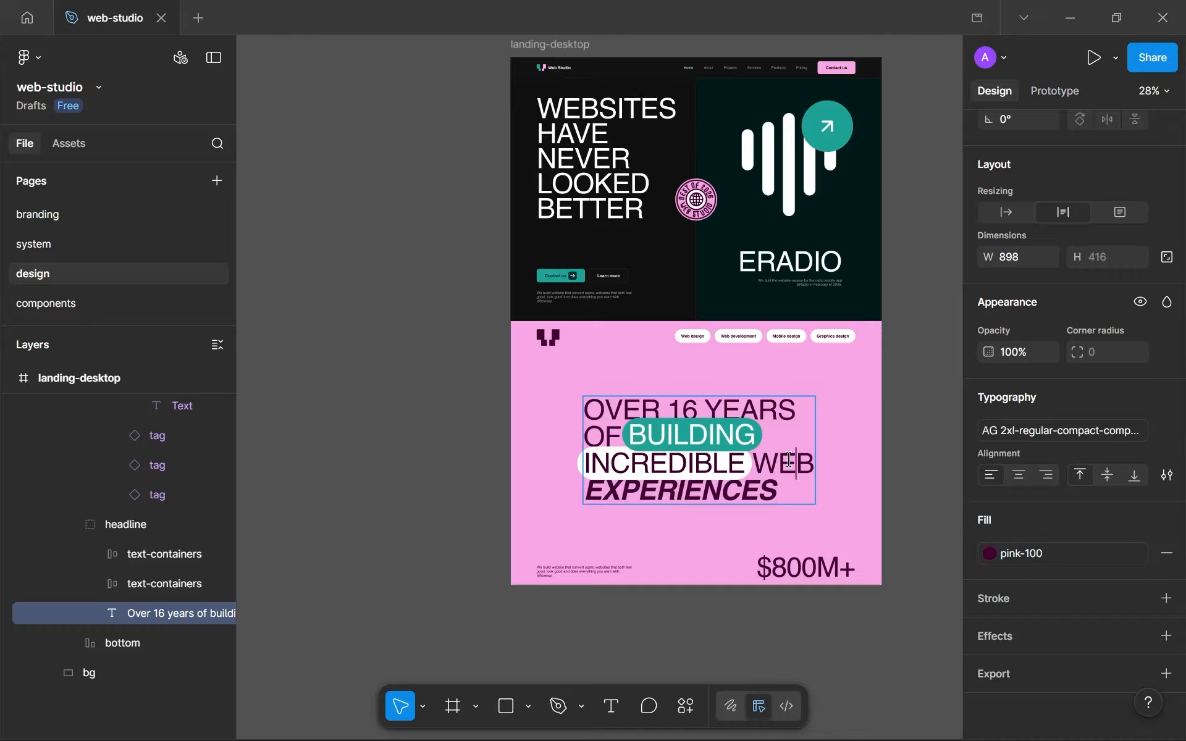
{"action": "key", "text": "ctrl+a"}
{"action": "left_click_drag", "start_coordinate": [797, 480], "coordinate": [656, 460]}
{"action": "double_click", "coordinate": [625, 459]}
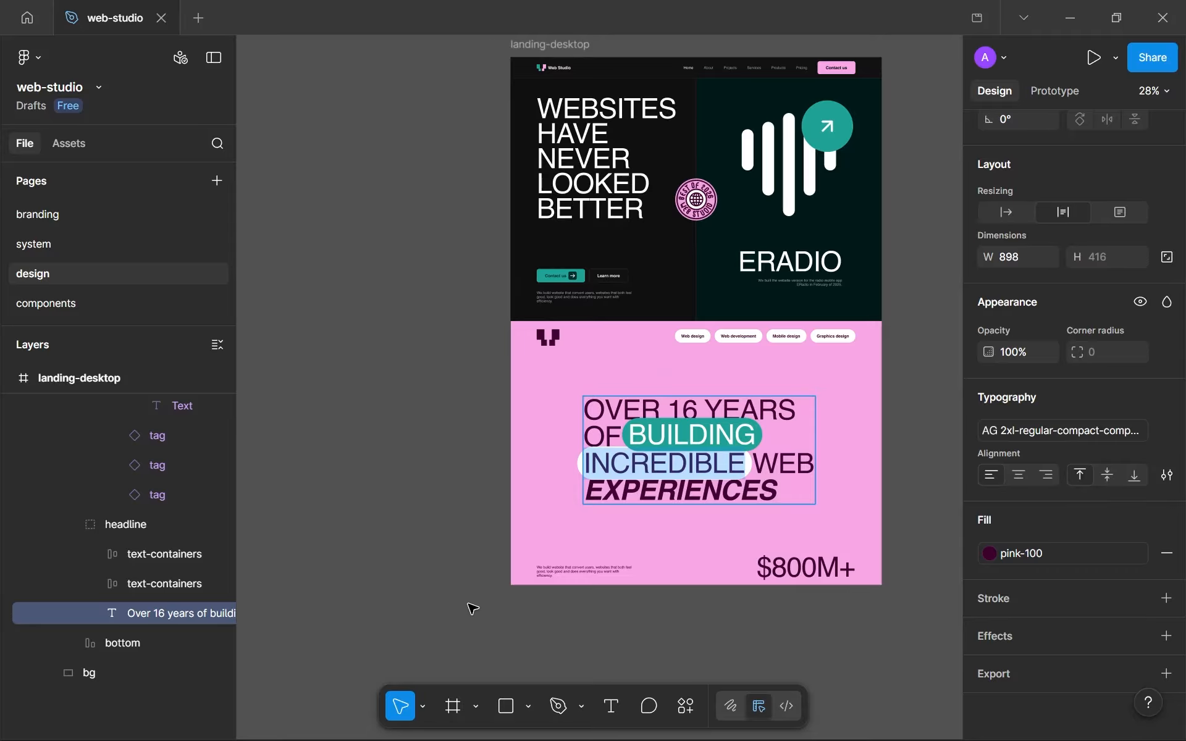
{"action": "key", "text": "Escape"}
{"action": "key", "text": "Escape"}
{"action": "scroll", "coordinate": [757, 505], "scroll_direction": "down", "scroll_amount": 3}
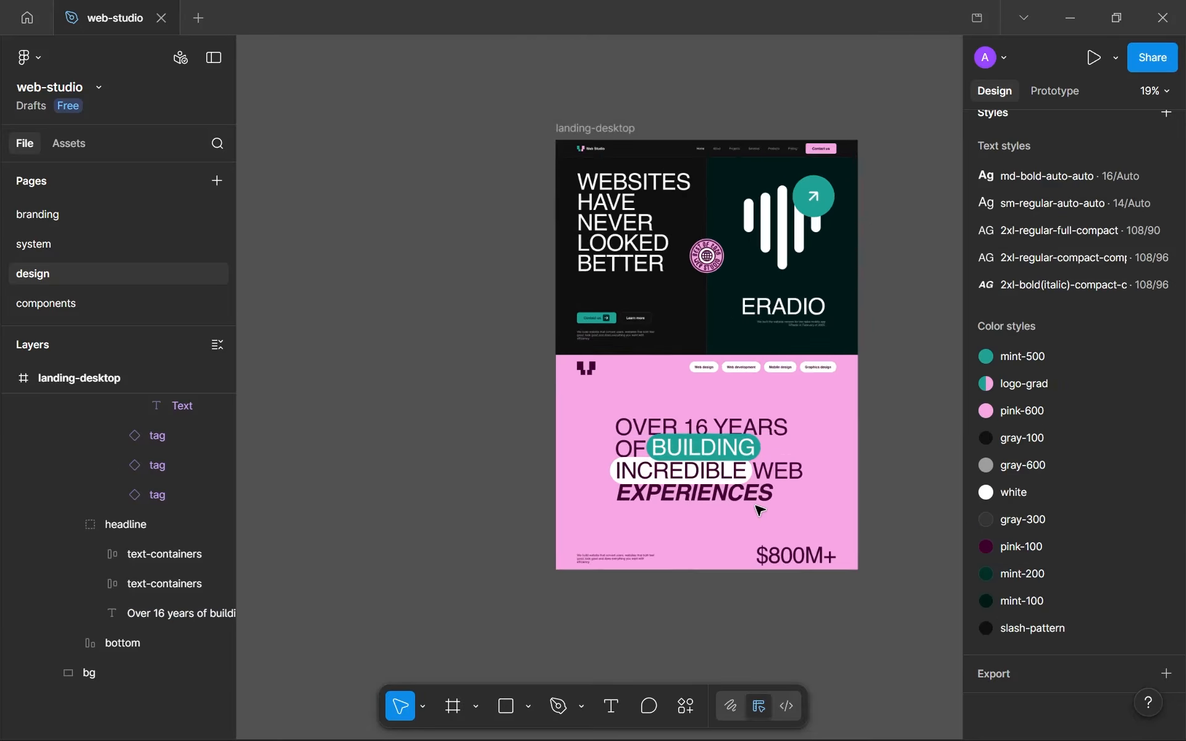
{"action": "scroll", "coordinate": [758, 506], "scroll_direction": "up", "scroll_amount": 3}
{"action": "left_click", "coordinate": [559, 580]}
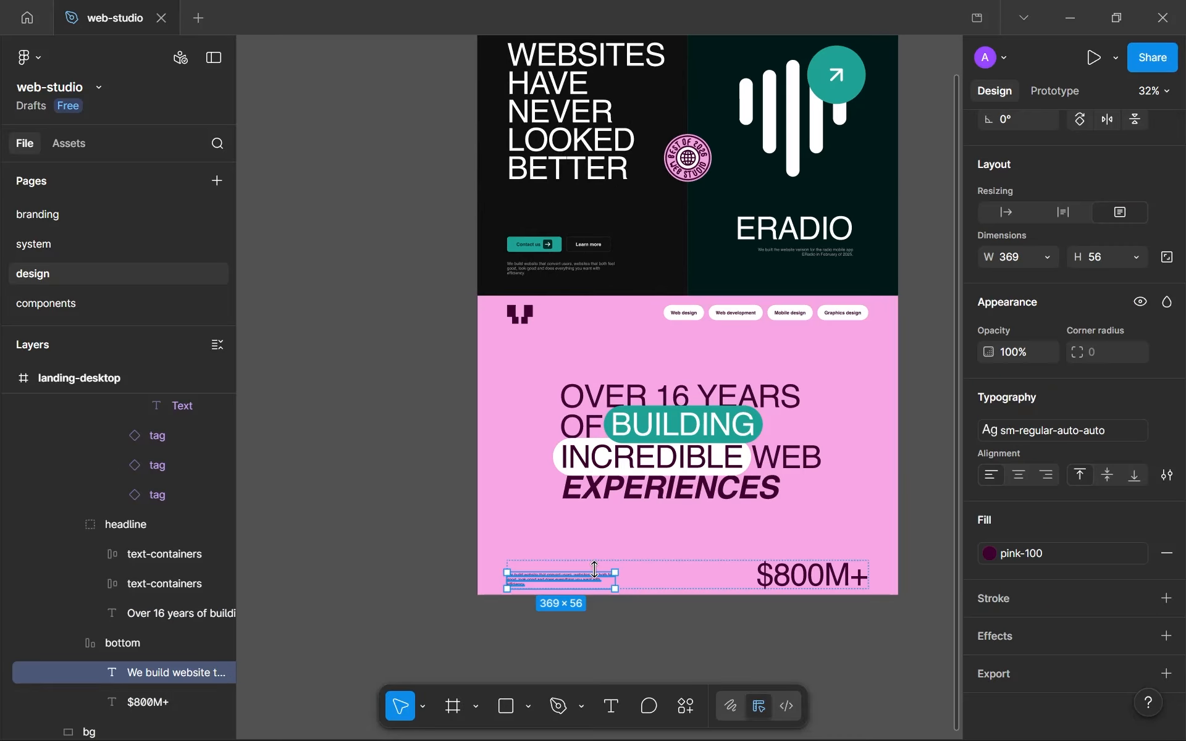
{"action": "left_click", "coordinate": [850, 572]}
{"action": "left_click", "coordinate": [588, 580]}
{"action": "left_click", "coordinate": [622, 615]}
Step: Collapse the transition-section group in the layer list and open the system page at its typography frame
{"action": "scroll", "coordinate": [59, 511], "scroll_direction": "up", "scroll_amount": 4}
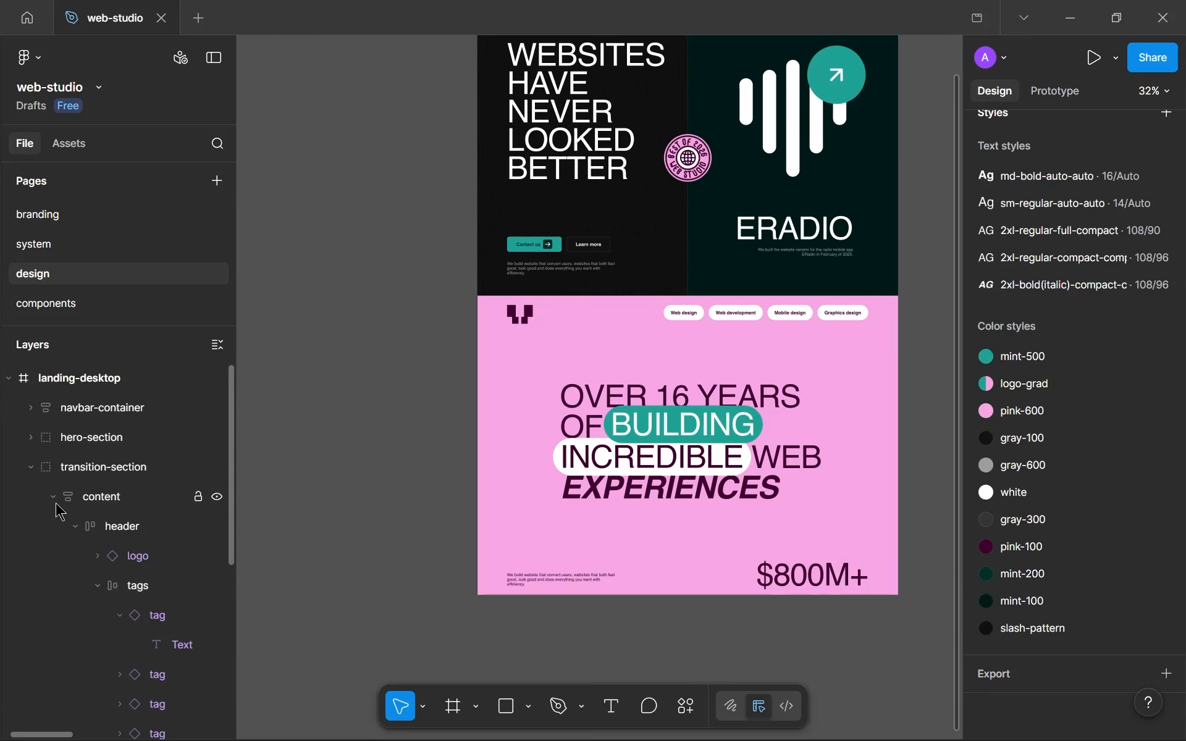
{"action": "left_click", "coordinate": [31, 468]}
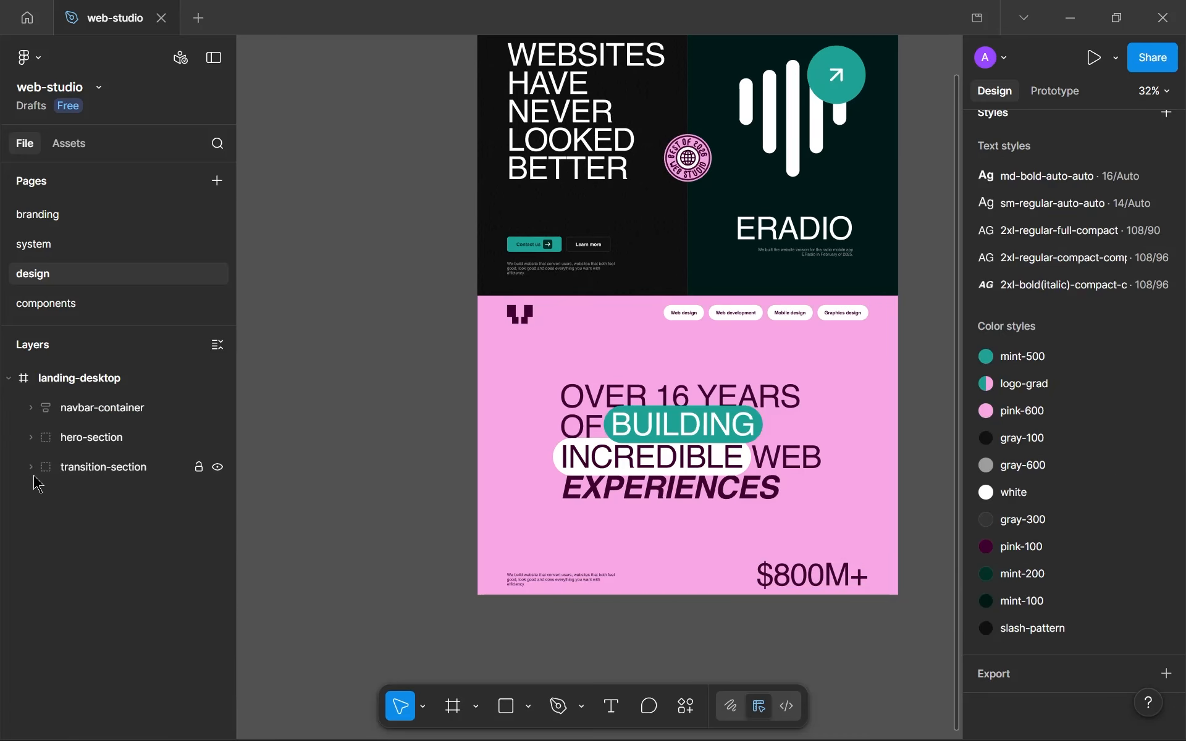
{"action": "left_click", "coordinate": [84, 243]}
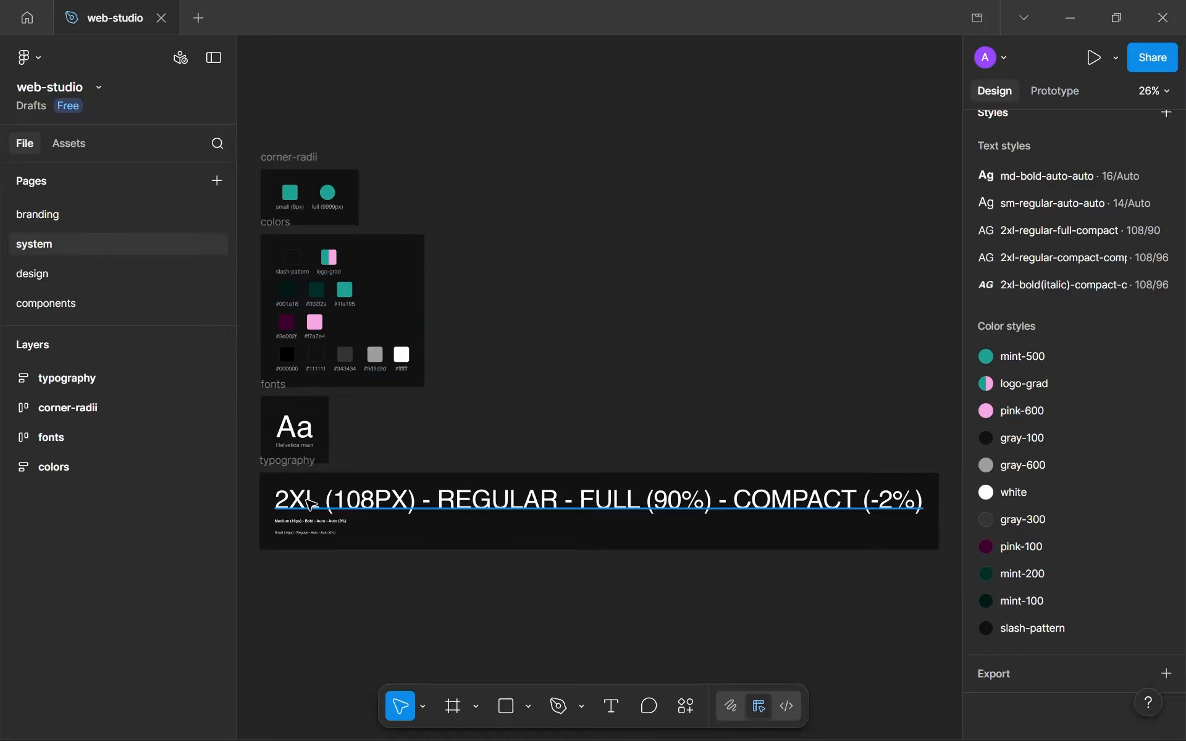
{"action": "scroll", "coordinate": [309, 504], "scroll_direction": "down", "scroll_amount": 3}
{"action": "scroll", "coordinate": [416, 369], "scroll_direction": "up", "scroll_amount": 5}
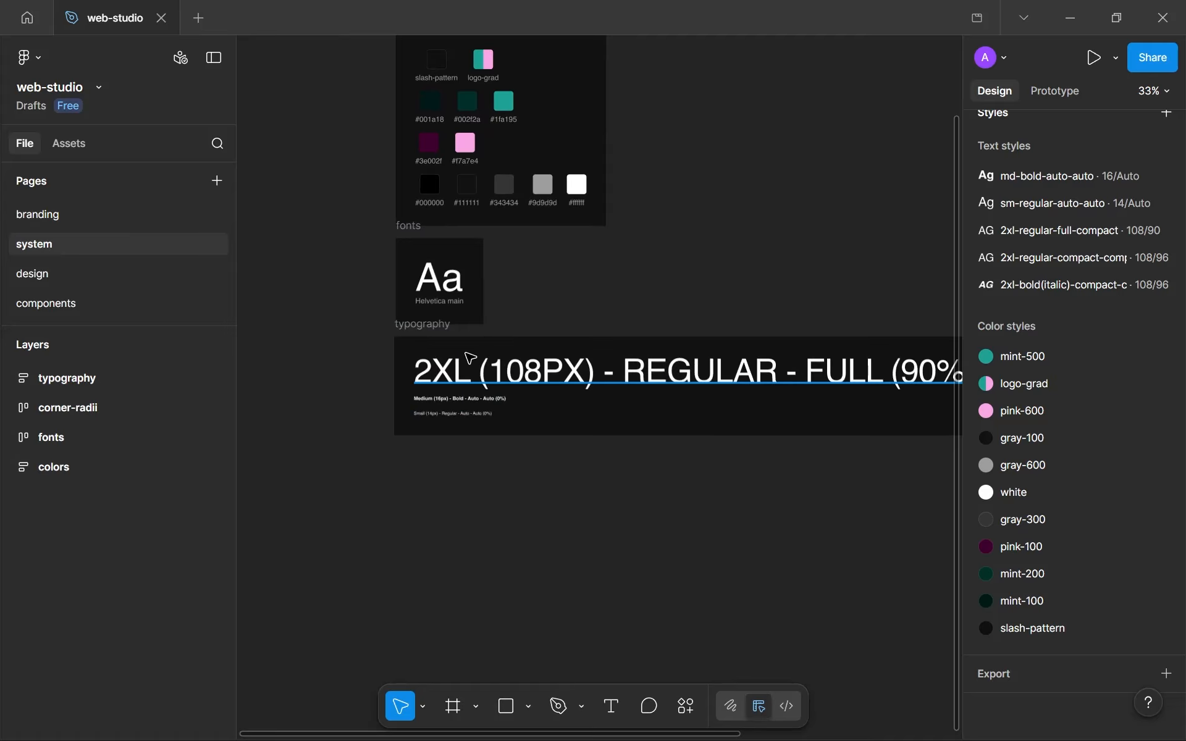
Step: Duplicate the 2XL (108px) Regular sample line twice in the typography frame
{"action": "left_click", "coordinate": [469, 363]}
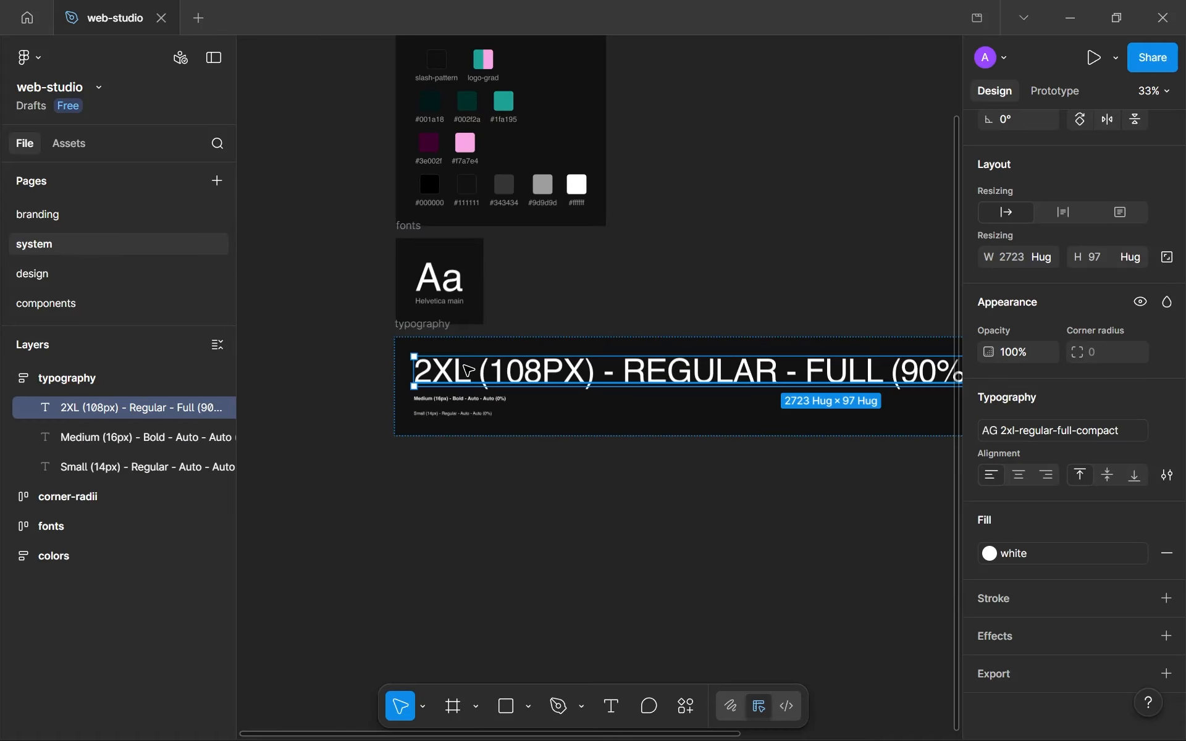
{"action": "key", "text": "ctrl+d"}
{"action": "key", "text": "ctrl+d"}
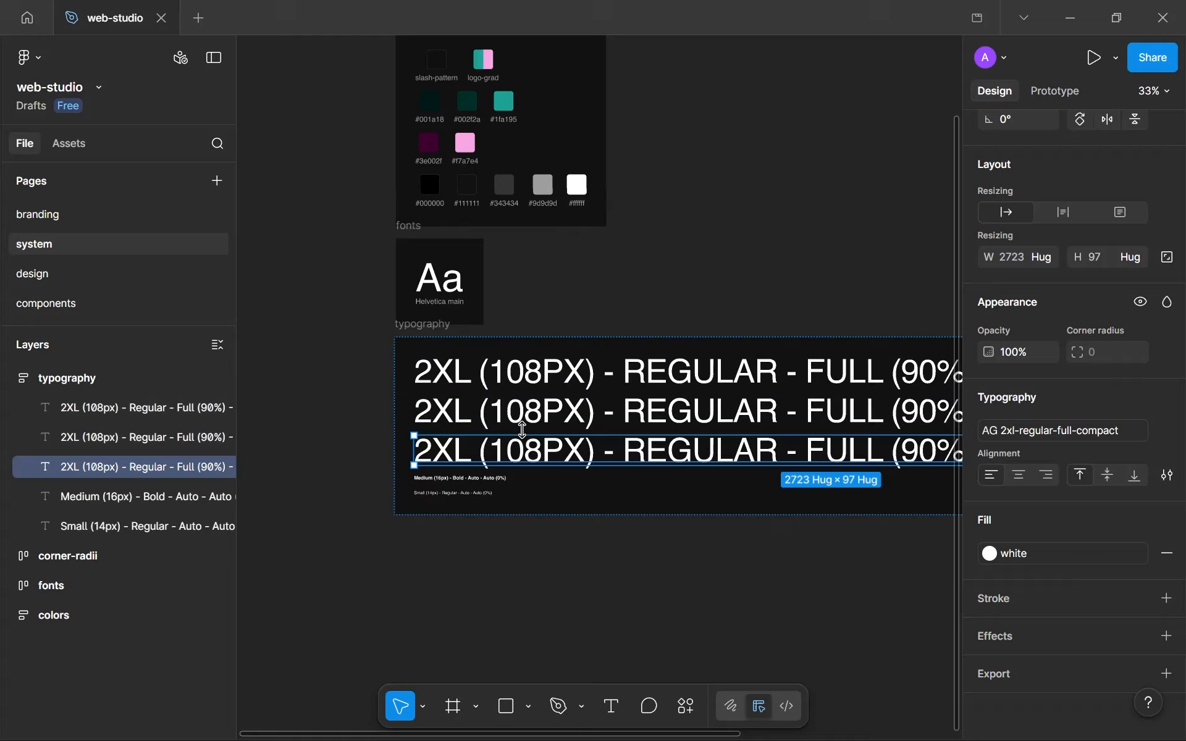
Step: Apply the text style 2xl-regular-compact-compact to the second 2XL sample line in the typography frame
{"action": "left_click", "coordinate": [633, 423]}
{"action": "scroll", "coordinate": [629, 420], "scroll_direction": "down", "scroll_amount": 2}
{"action": "left_click_drag", "start_coordinate": [630, 420], "coordinate": [556, 431]}
{"action": "scroll", "coordinate": [550, 429], "scroll_direction": "up", "scroll_amount": 1}
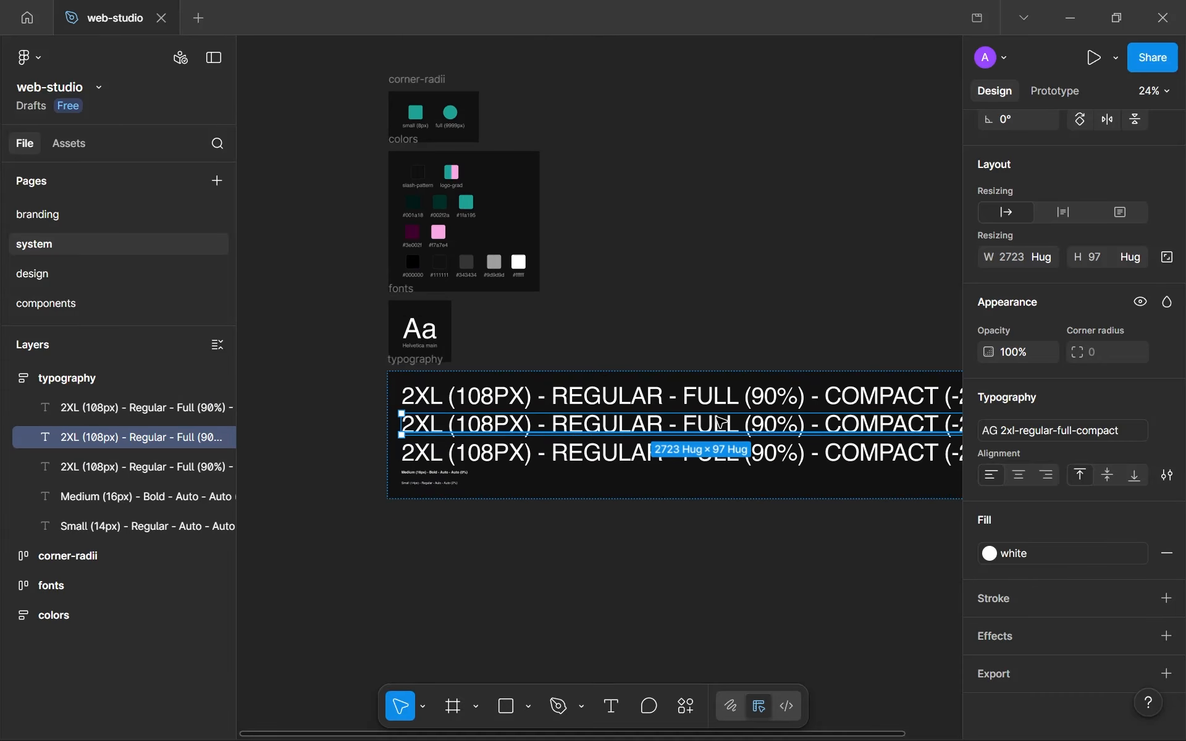
{"action": "left_click", "coordinate": [1002, 430]}
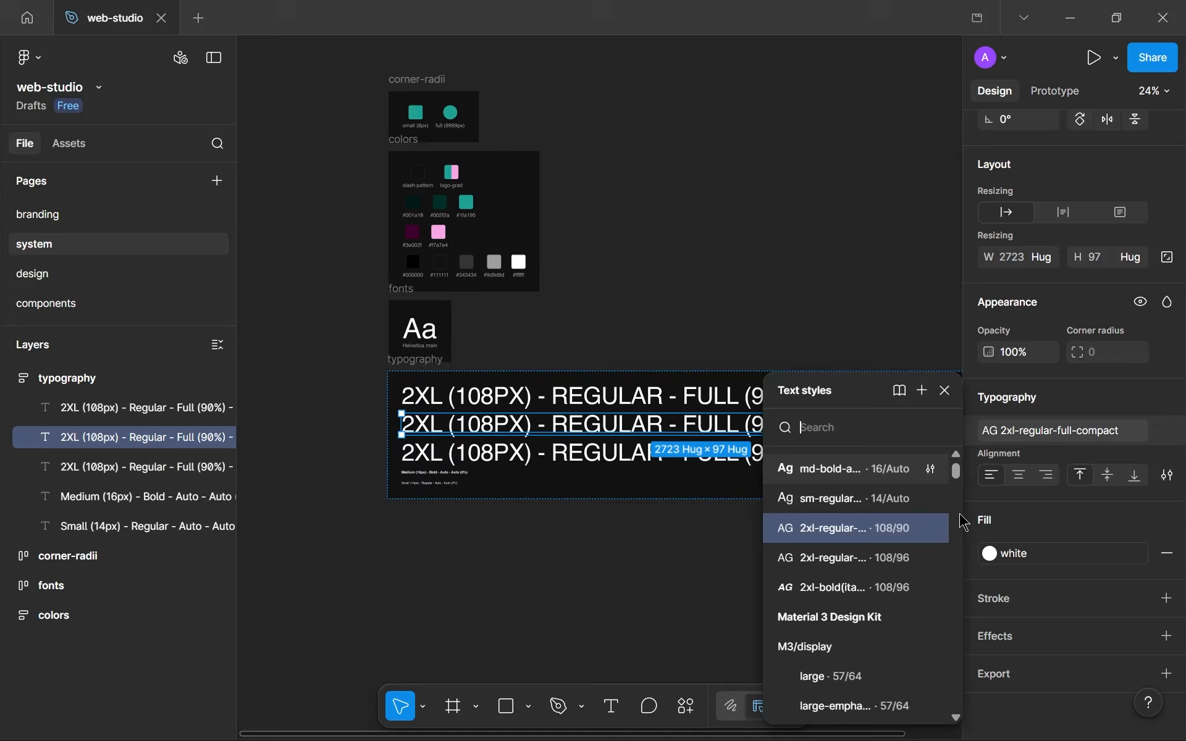
{"action": "left_click", "coordinate": [887, 552]}
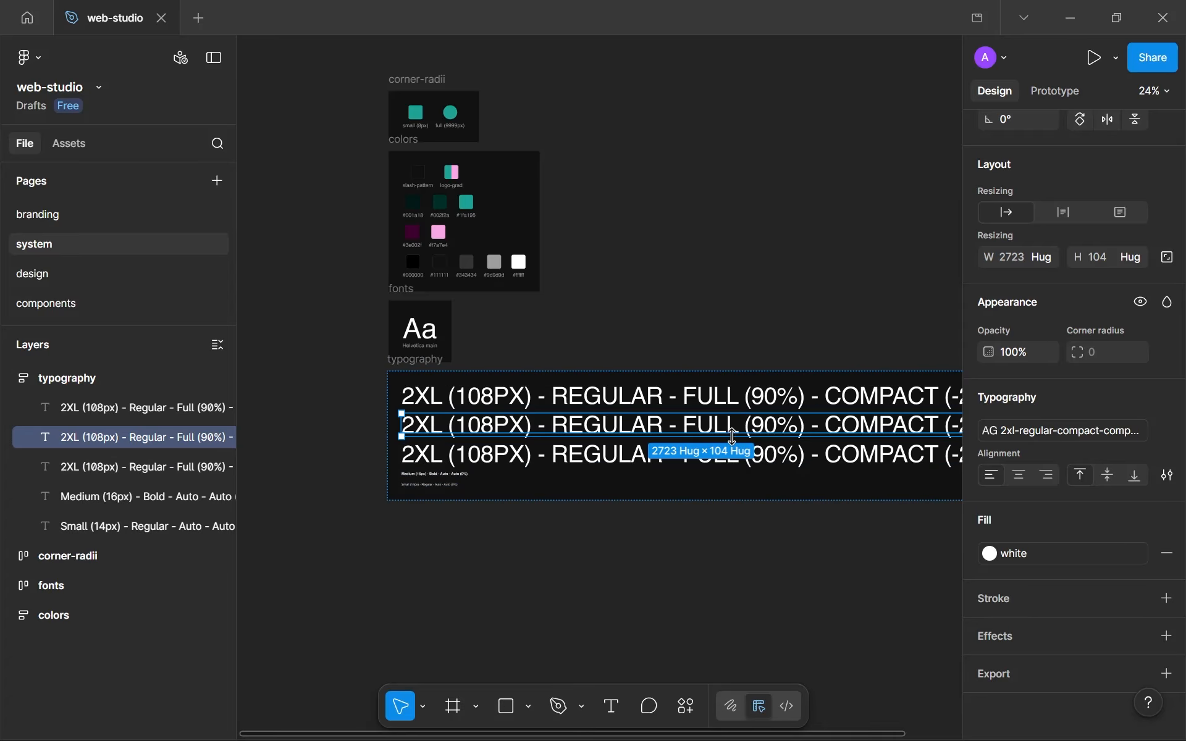
Step: Relabel the second sample line's line height as Compact (96%) and move that line to the top of the typography frame
{"action": "left_click_drag", "start_coordinate": [587, 411], "coordinate": [482, 422]}
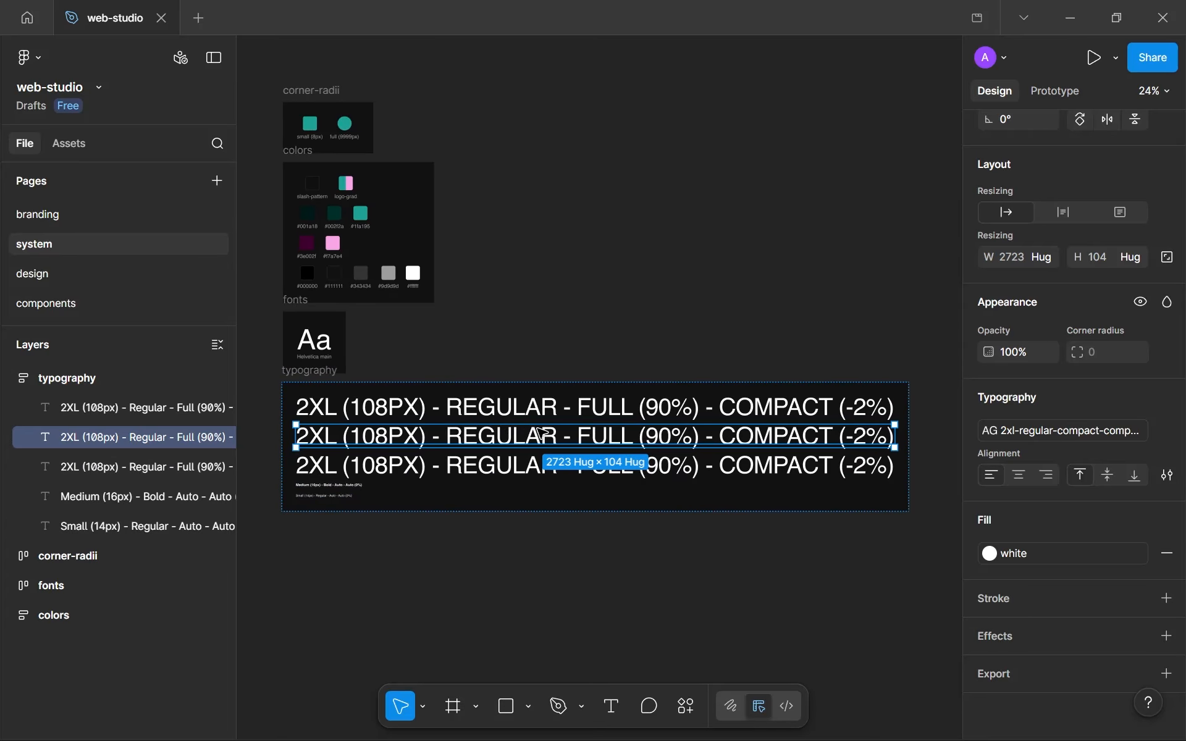
{"action": "double_click", "coordinate": [694, 436]}
{"action": "double_click", "coordinate": [618, 436]}
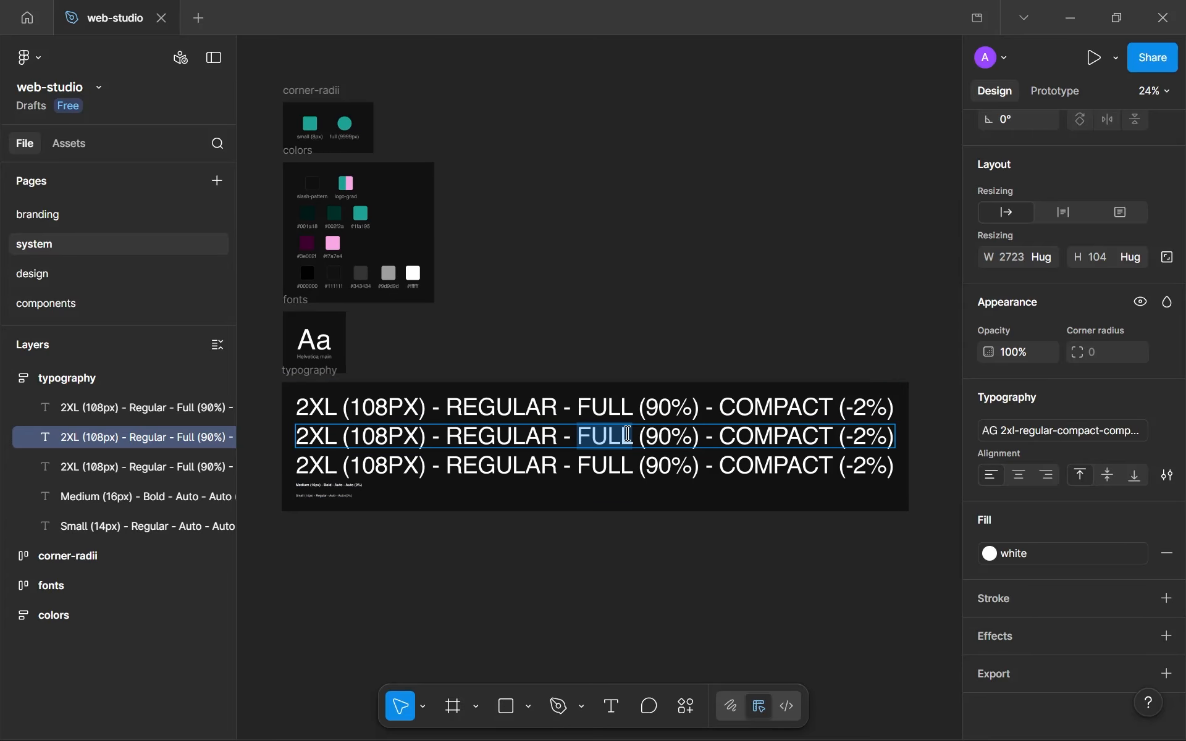
{"action": "type", "text": "Compact"}
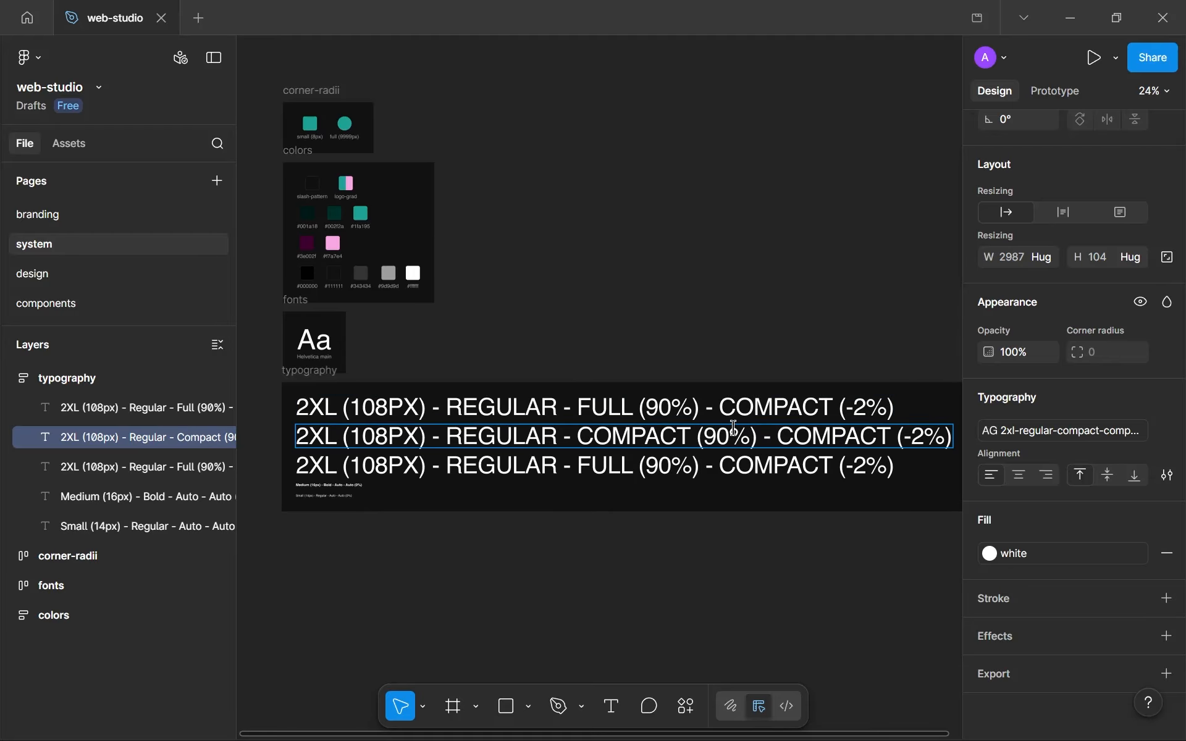
{"action": "left_click_drag", "start_coordinate": [722, 437], "coordinate": [729, 438]}
{"action": "double_click", "coordinate": [684, 443]}
{"action": "left_click_drag", "start_coordinate": [718, 438], "coordinate": [729, 440]}
{"action": "type", "text": "6"}
{"action": "double_click", "coordinate": [678, 437]}
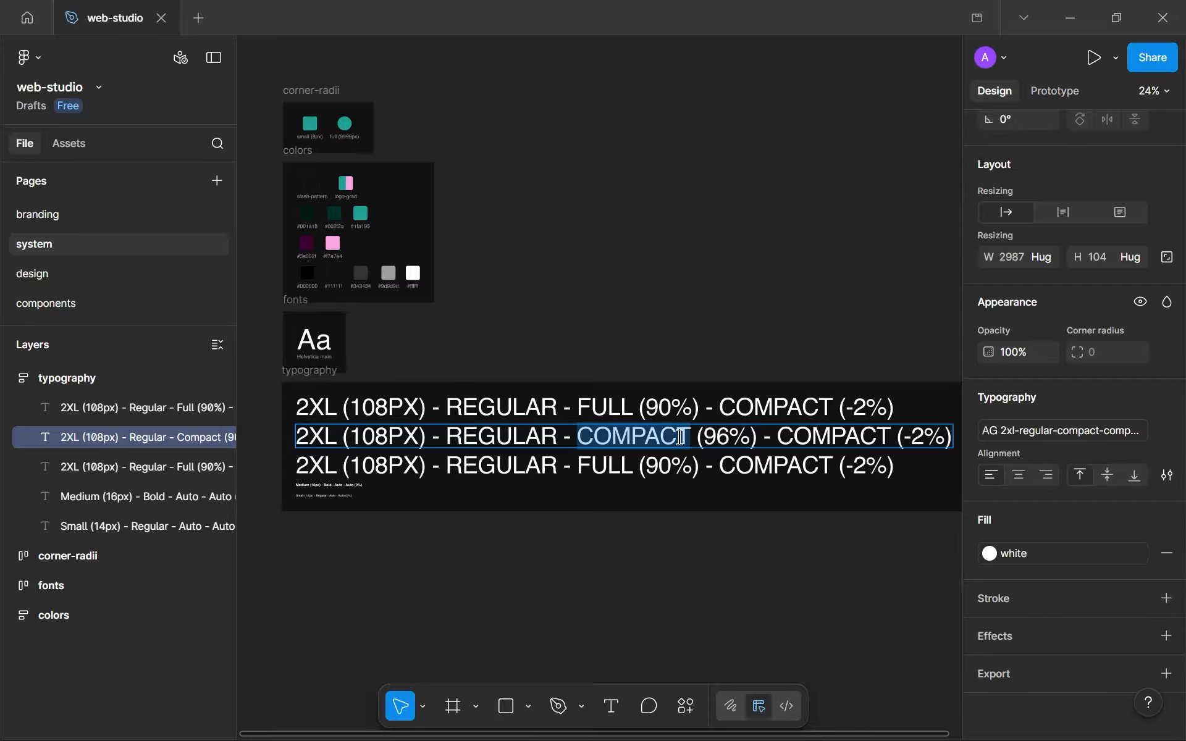
{"action": "key", "text": "Escape"}
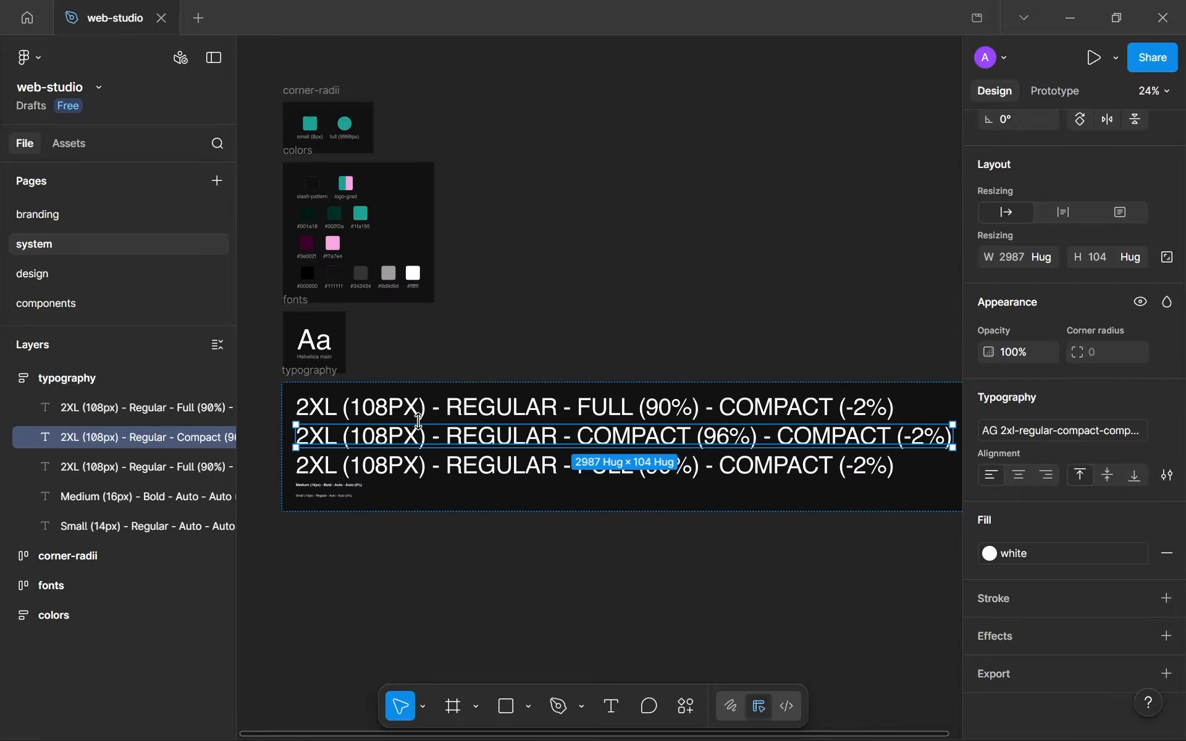
{"action": "key", "text": "Up"}
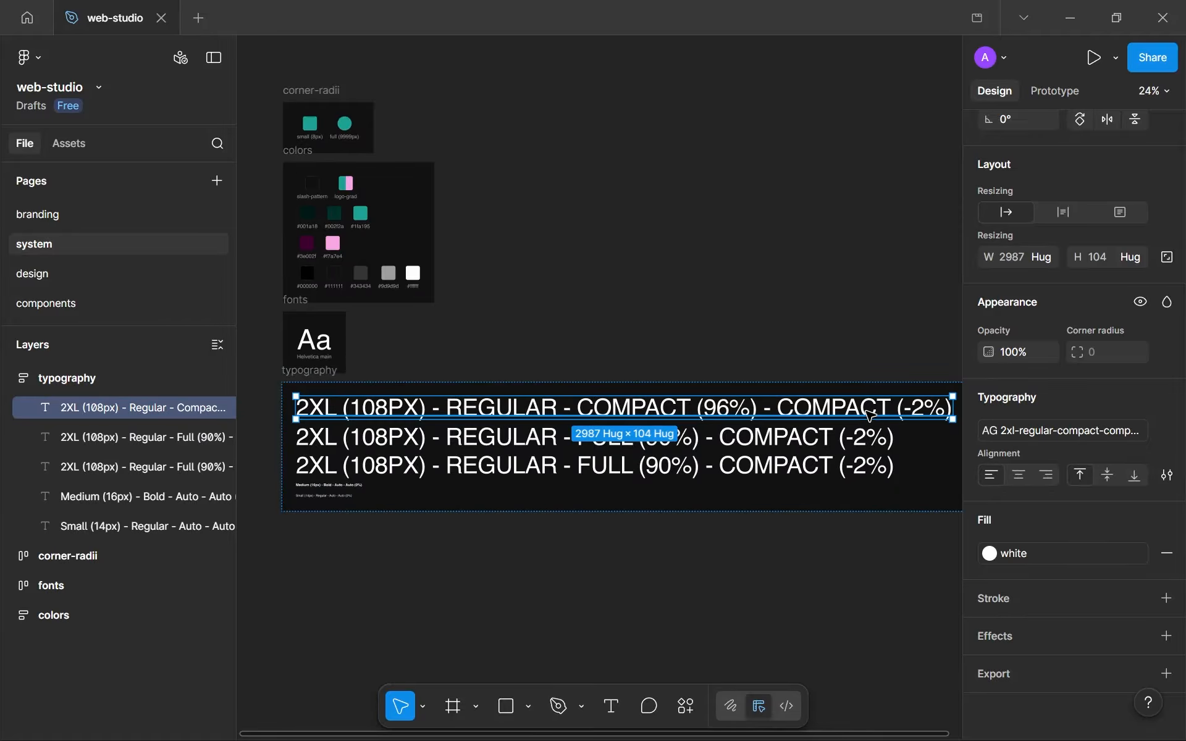
Step: Compare the line-height names and percentages in the first two 2XL sample lines
{"action": "scroll", "coordinate": [803, 412], "scroll_direction": "right", "scroll_amount": 1}
{"action": "double_click", "coordinate": [723, 408]}
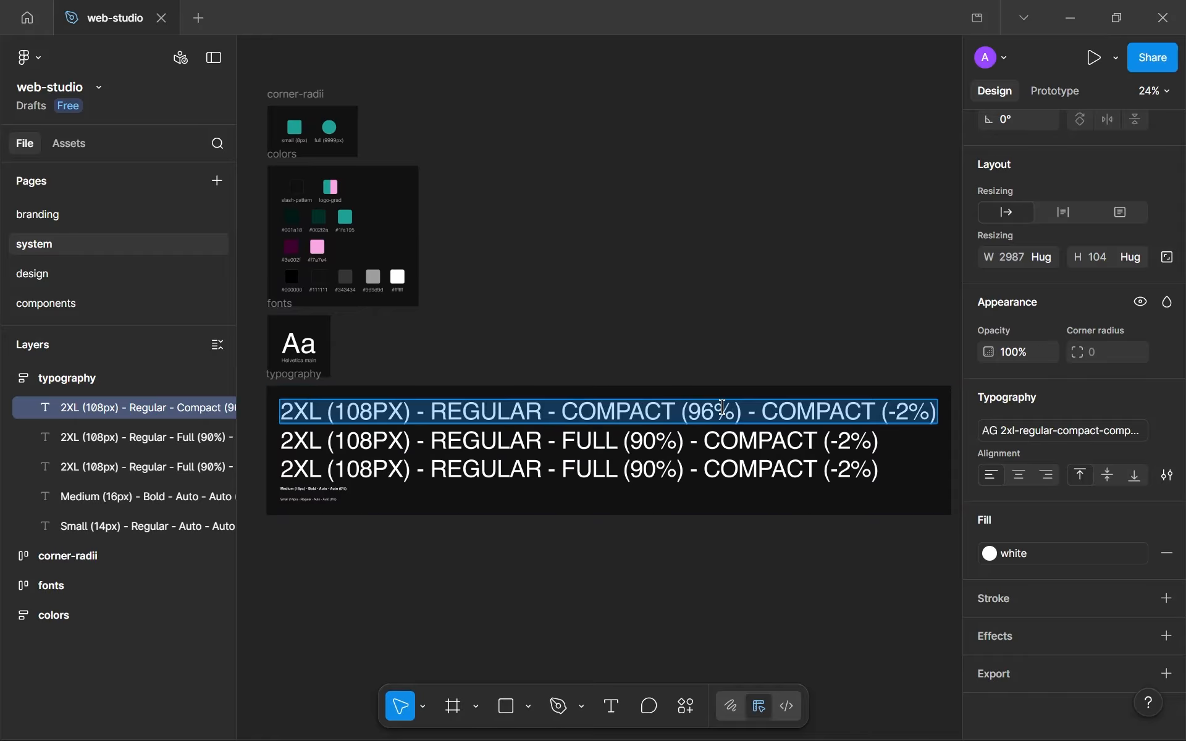
{"action": "left_click", "coordinate": [698, 409]}
{"action": "key", "text": "shift+Right"}
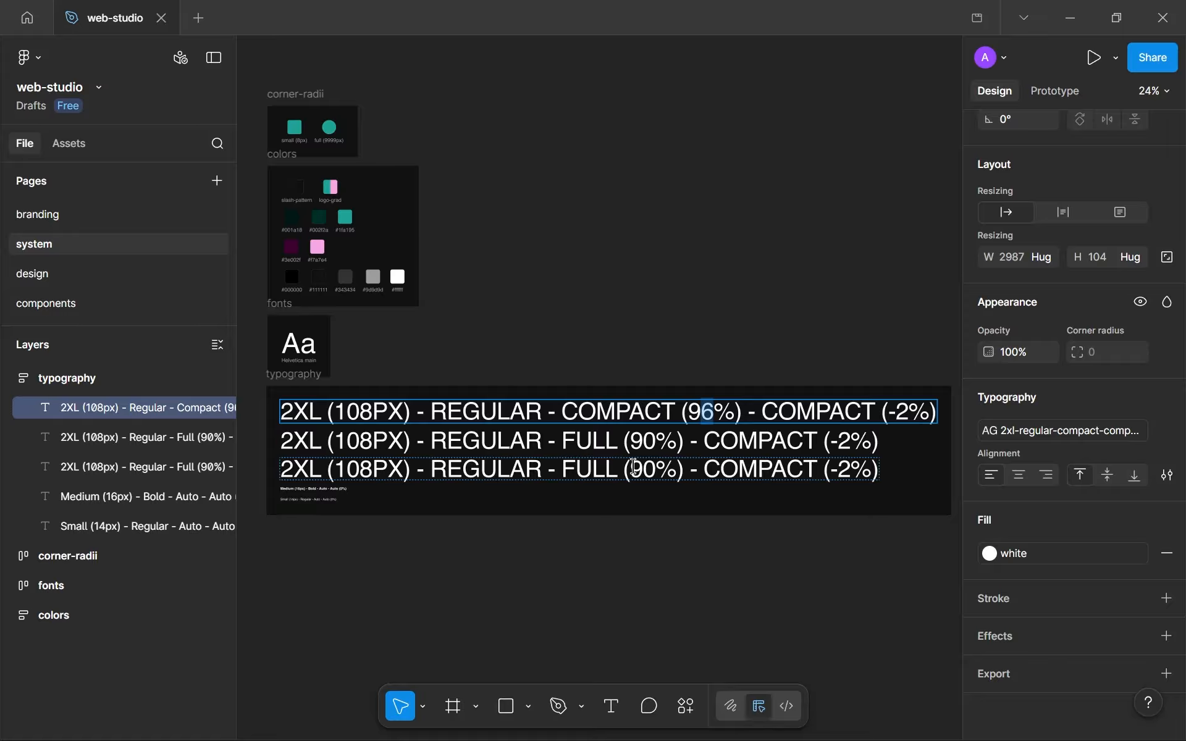
{"action": "left_click_drag", "start_coordinate": [607, 445], "coordinate": [660, 444]}
{"action": "left_click", "coordinate": [649, 440]}
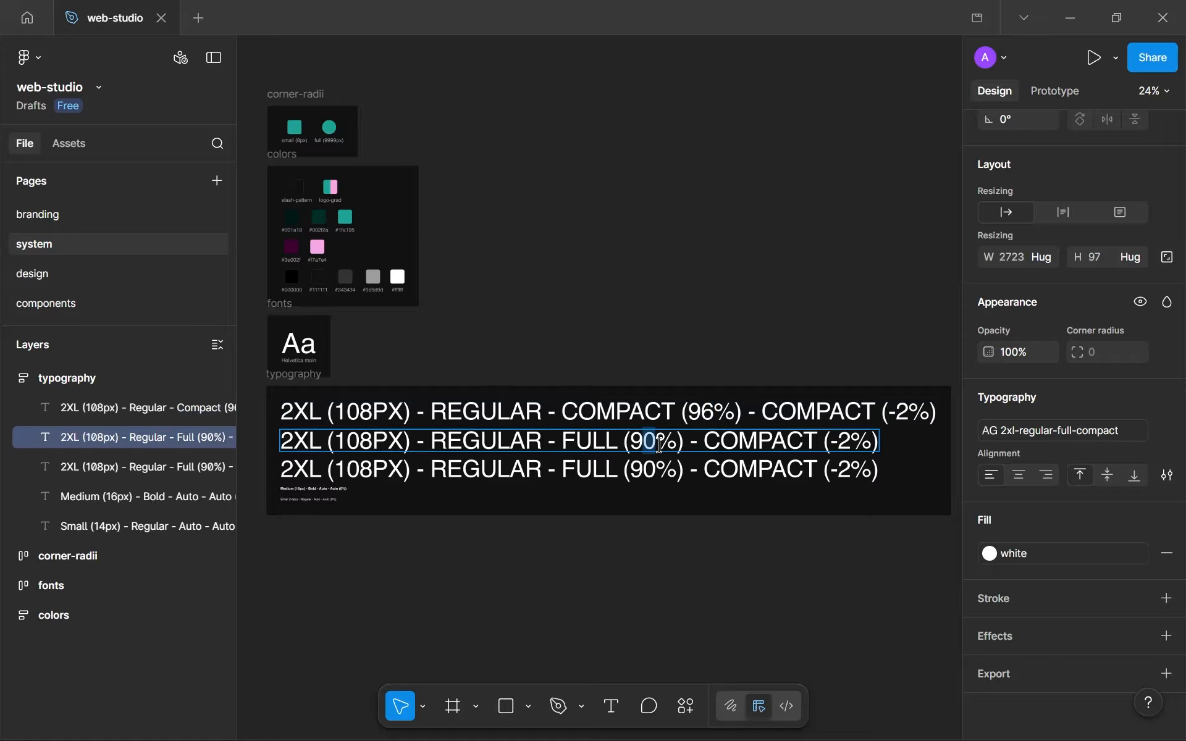
{"action": "double_click", "coordinate": [632, 411]}
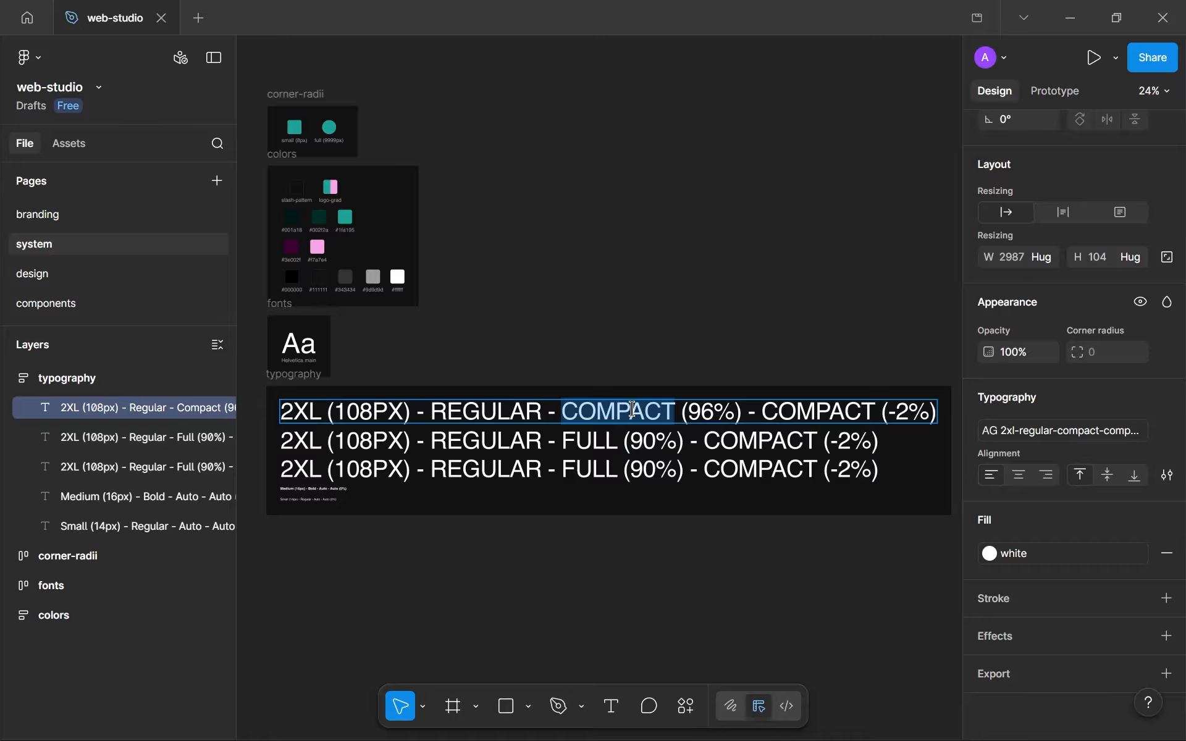
{"action": "key", "text": "Escape"}
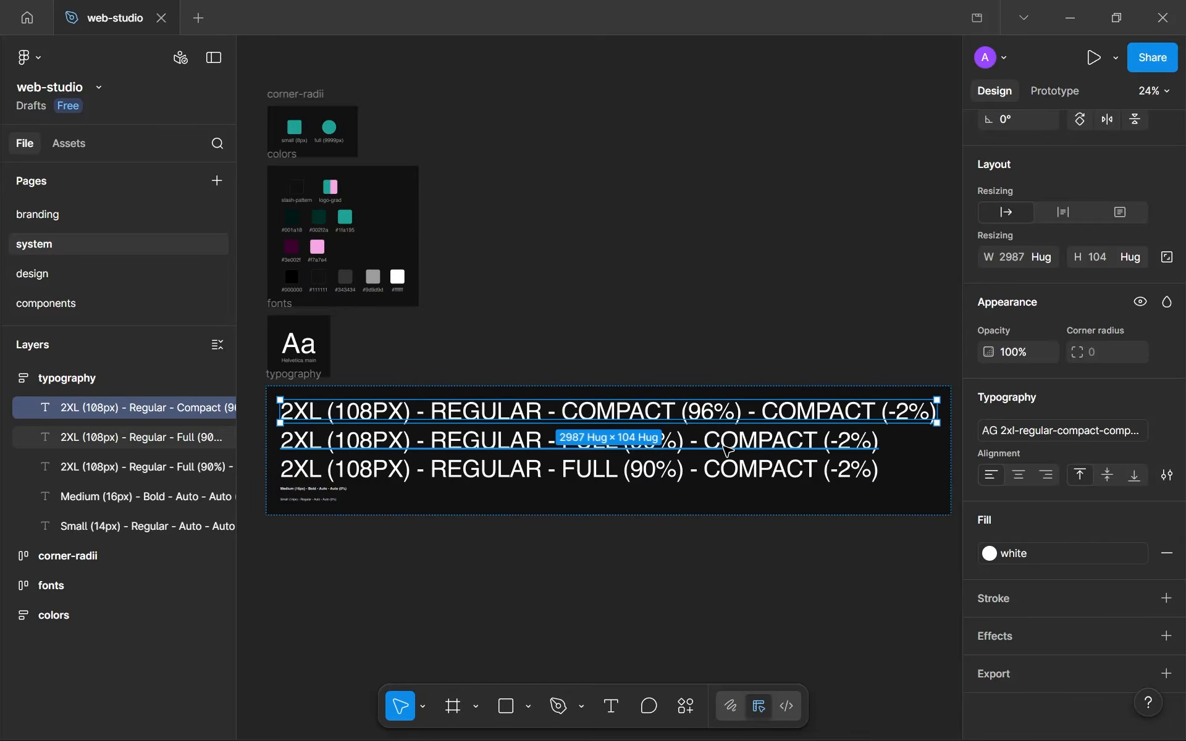
Step: Rename the first sample line's text style to 2xl-regular-medium-compact
{"action": "left_click", "coordinate": [1120, 437]}
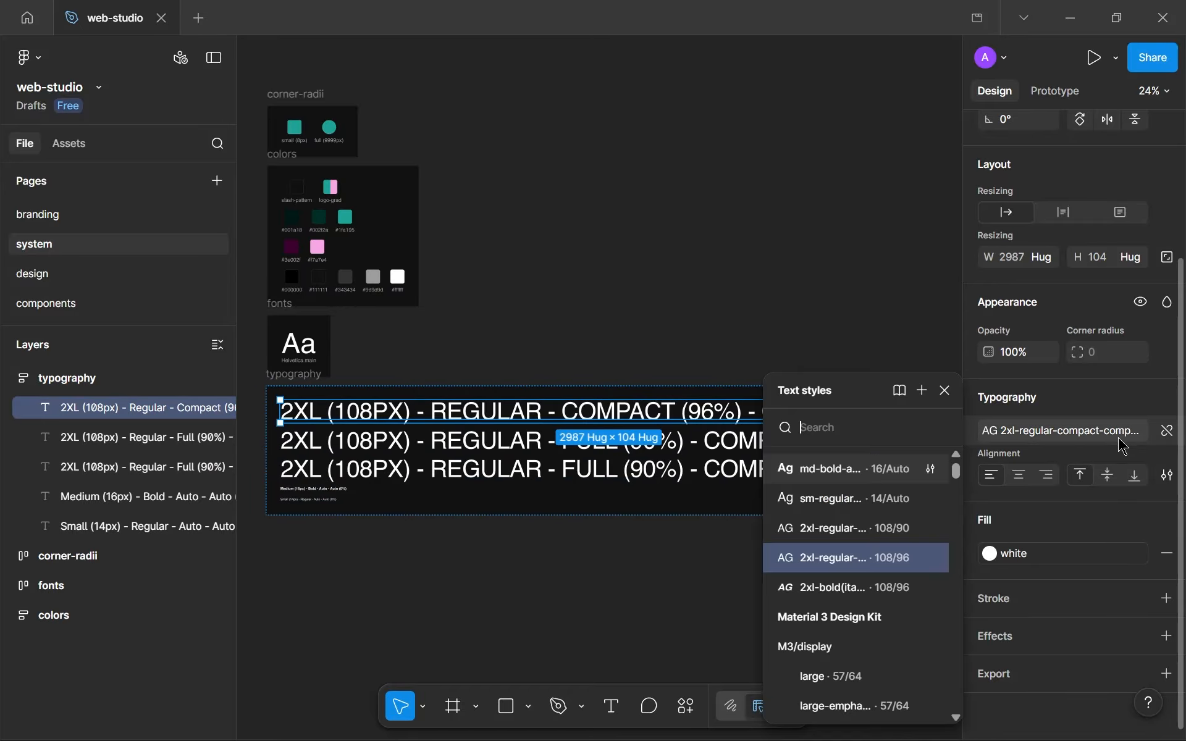
{"action": "left_click", "coordinate": [930, 558]}
{"action": "double_click", "coordinate": [722, 524]}
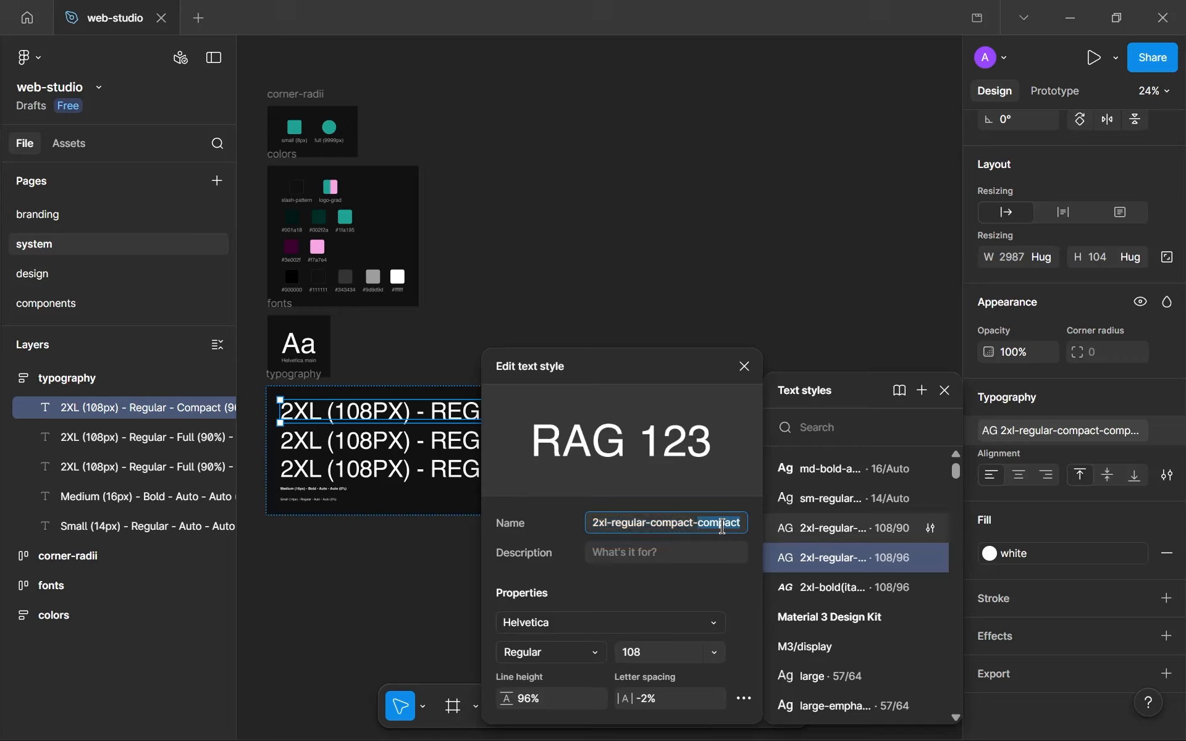
{"action": "double_click", "coordinate": [674, 522]}
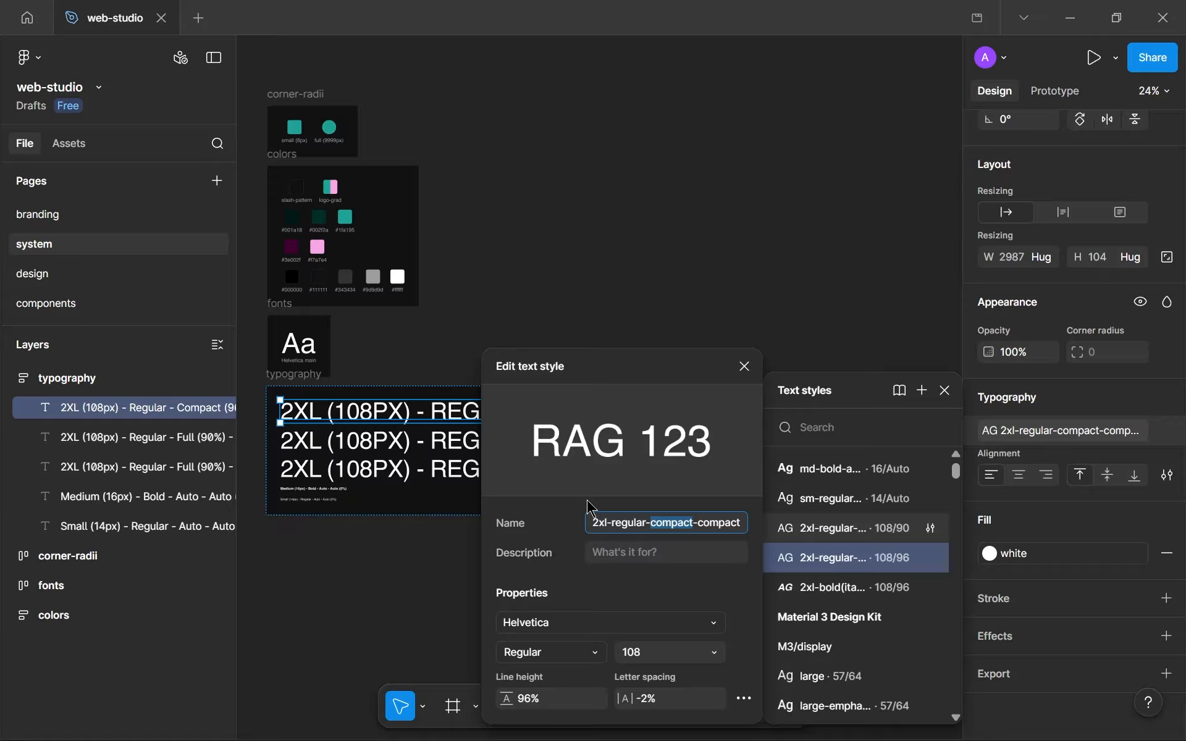
{"action": "type", "text": "medium"}
{"action": "key", "text": "ctrl+shift+Left"}
Step: Rename the bold italic 2XL text style to 2xl-bold(italic)-medium-compact
{"action": "left_click", "coordinate": [929, 587]}
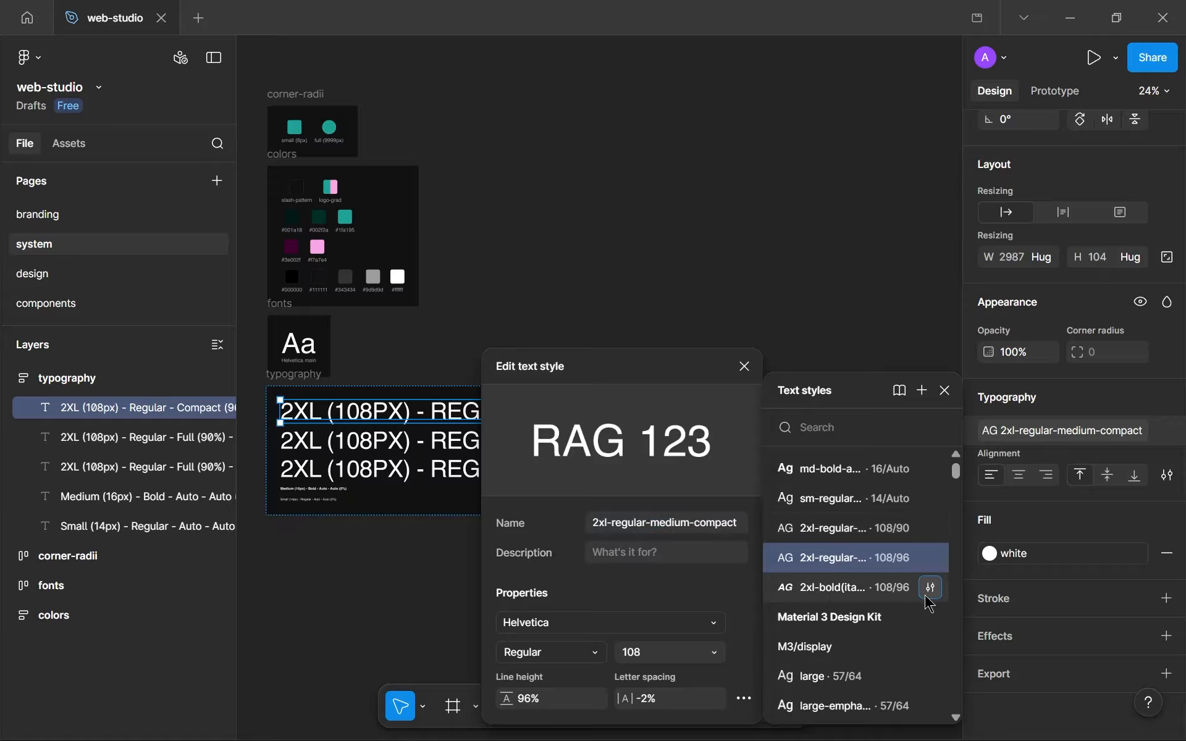
{"action": "double_click", "coordinate": [669, 523]}
{"action": "type", "text": "medium"}
{"action": "left_click", "coordinate": [840, 294]}
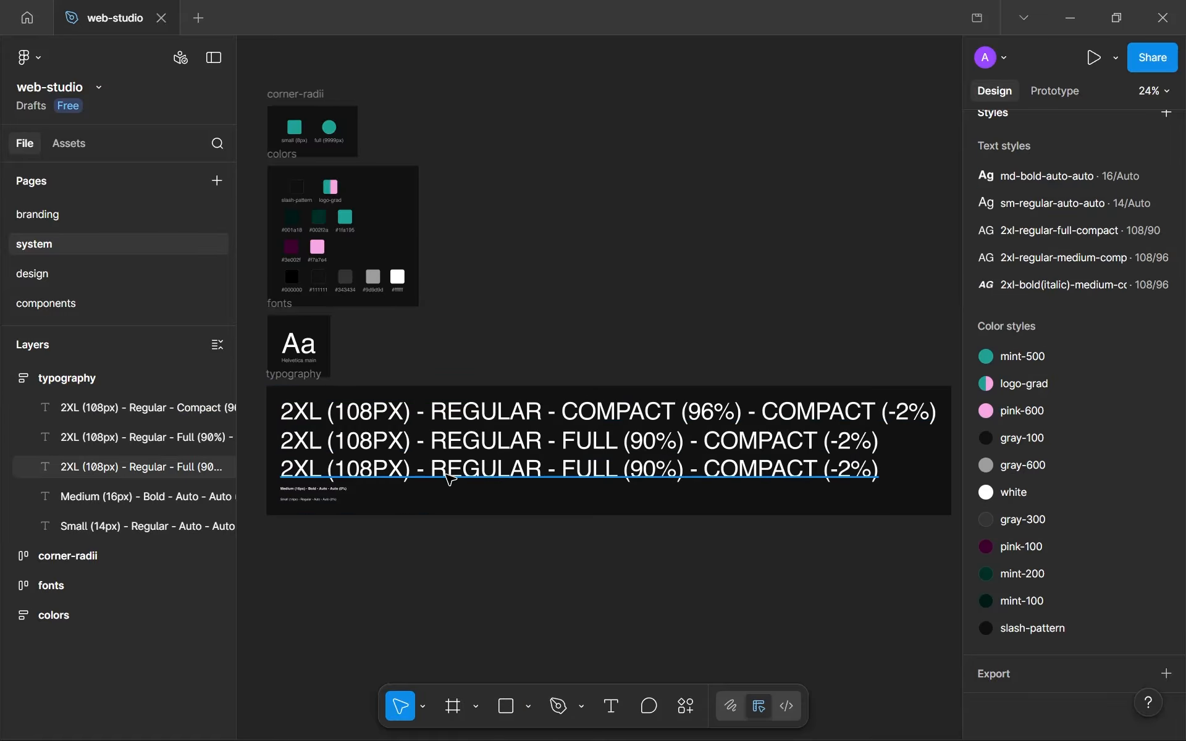
Step: Change the line-height name in the first 2XL sample line to Medium
{"action": "left_click", "coordinate": [532, 447]}
{"action": "left_click", "coordinate": [590, 419]}
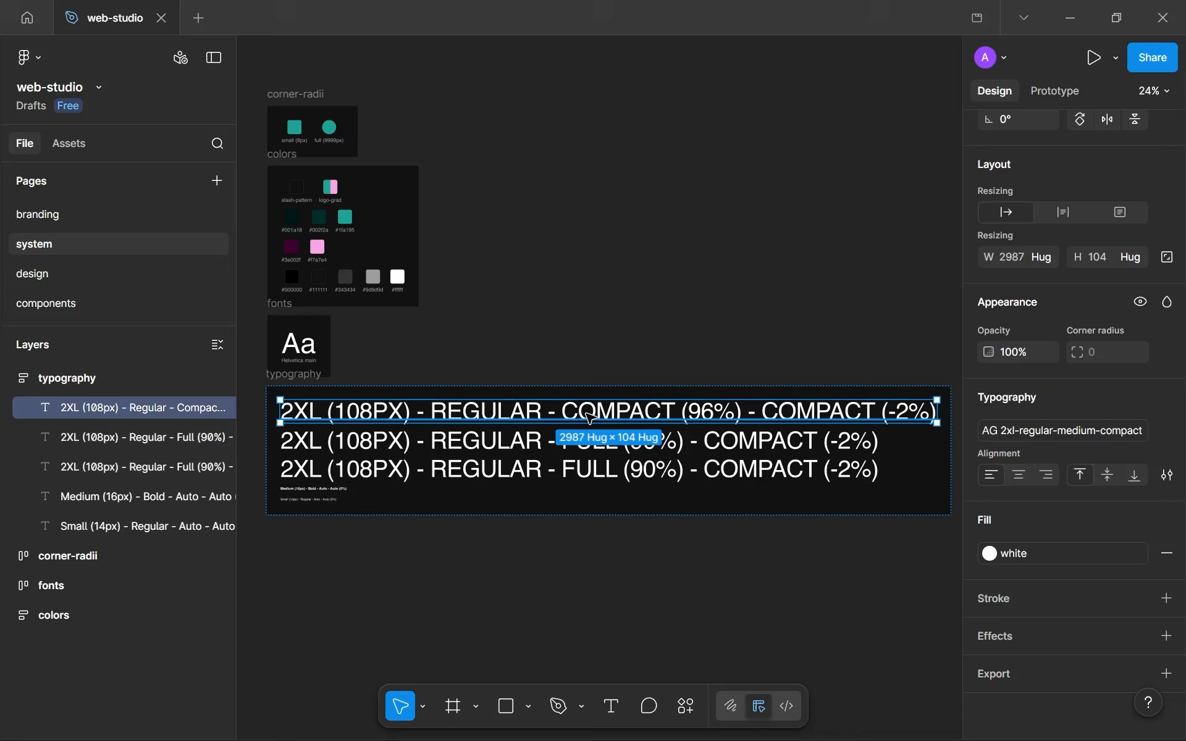
{"action": "double_click", "coordinate": [627, 415]}
{"action": "double_click", "coordinate": [629, 417]}
{"action": "type", "text": "Medium"}
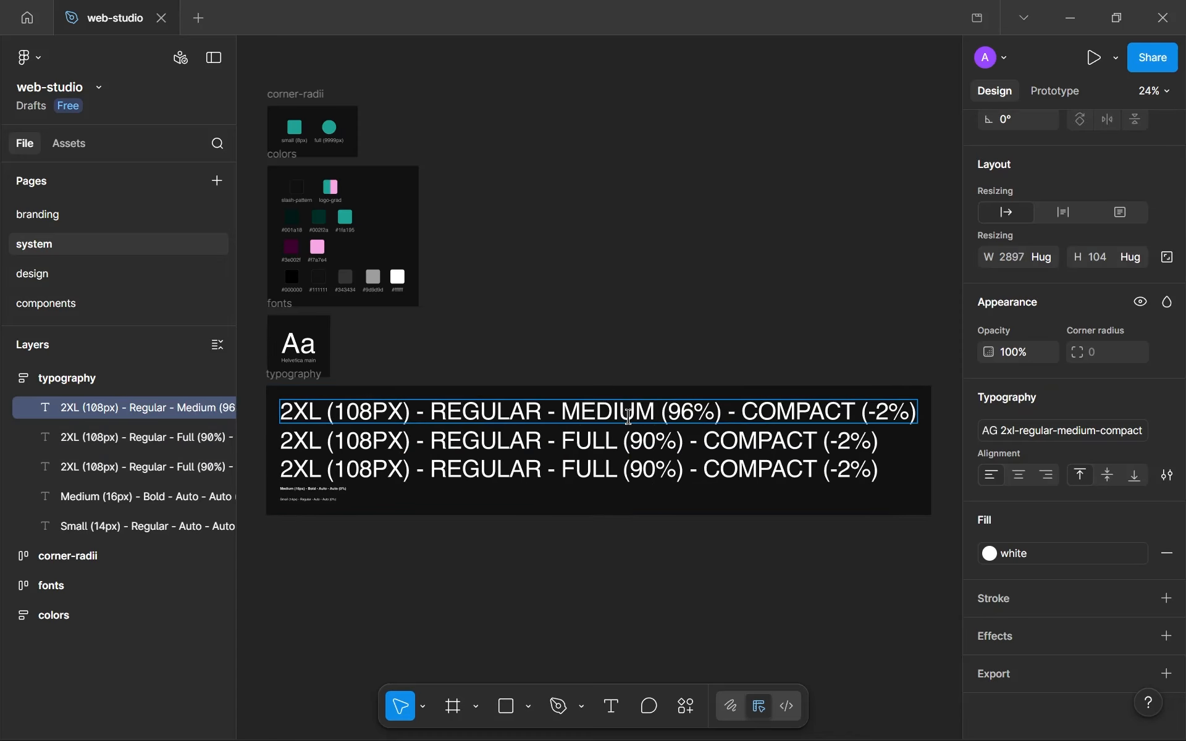
Step: Relabel the second 2XL sample line's line height as Medium (96%)
{"action": "double_click", "coordinate": [616, 442]}
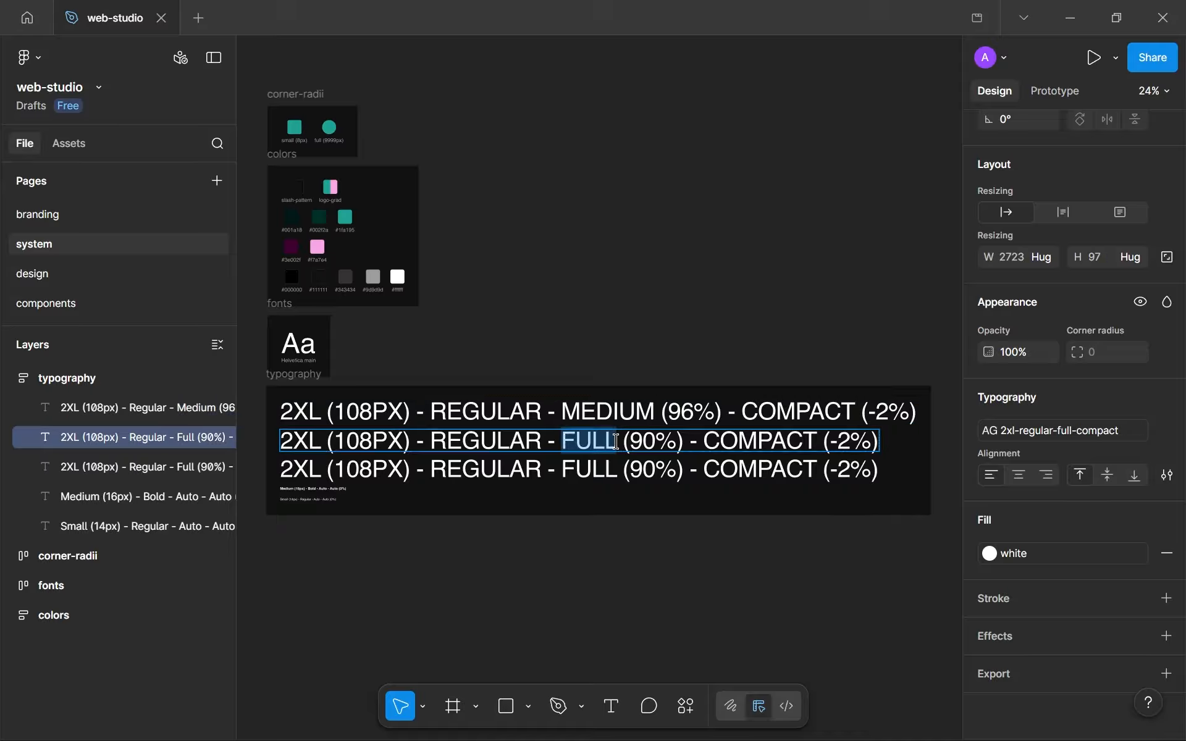
{"action": "type", "text": "Medium"}
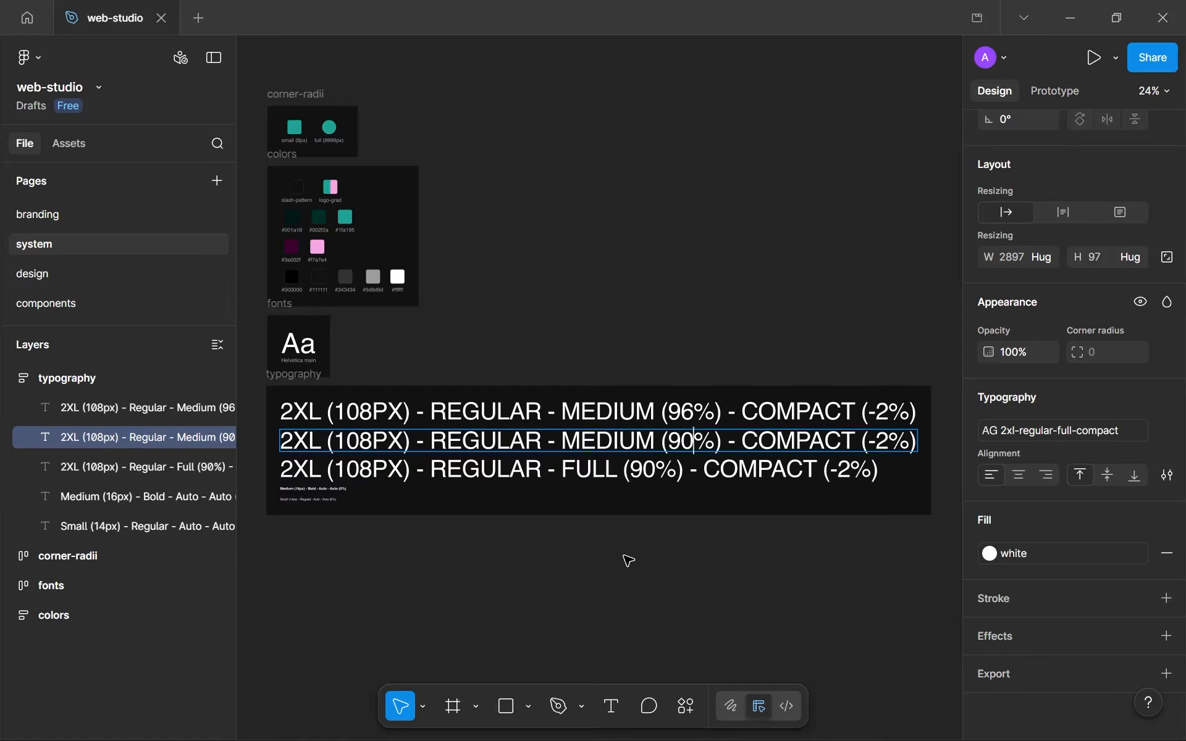
{"action": "key", "text": "BackSpace"}
{"action": "type", "text": "6"}
Step: Change the weight label in the second 2XL sample line to Bold (italic)
{"action": "double_click", "coordinate": [488, 438]}
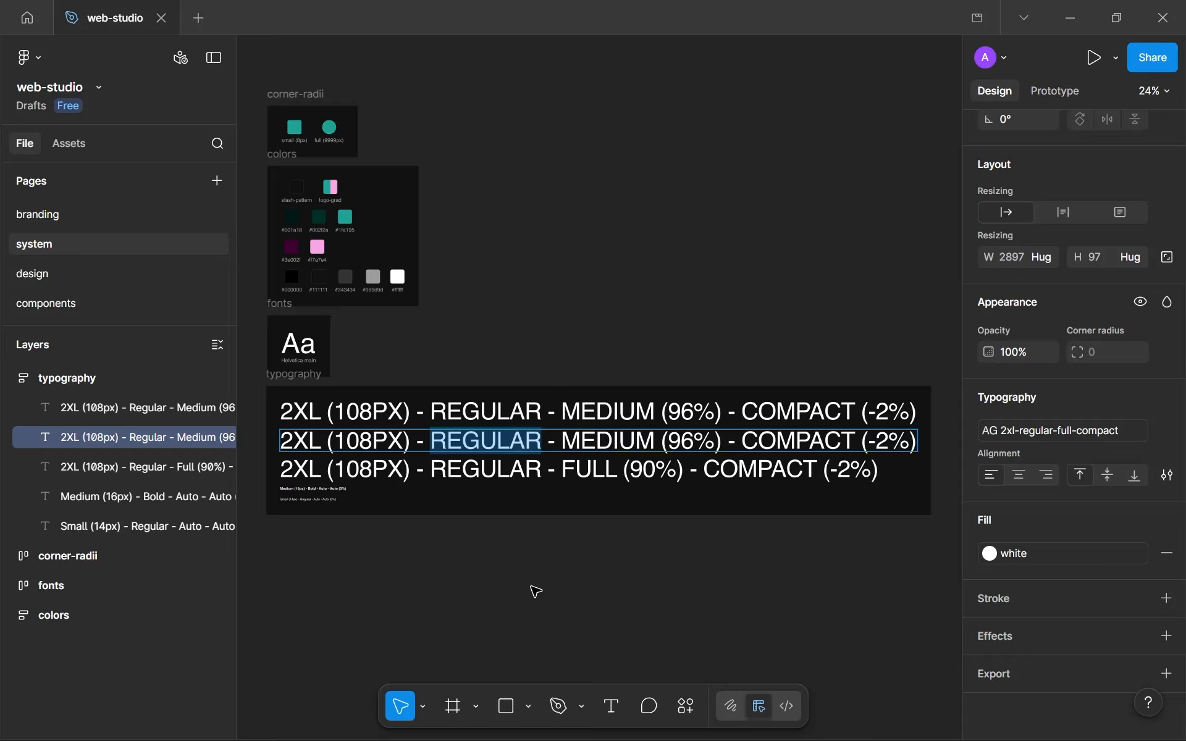
{"action": "type", "text": "Bold"}
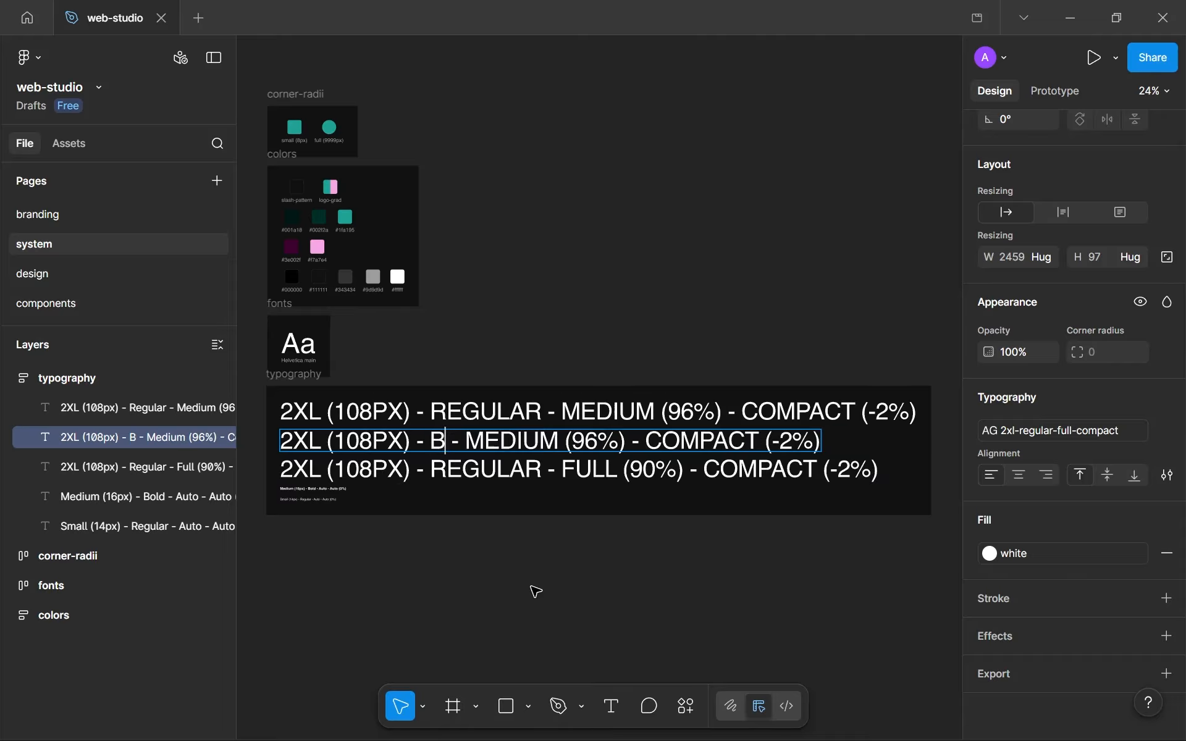
{"action": "type", "text": "("}
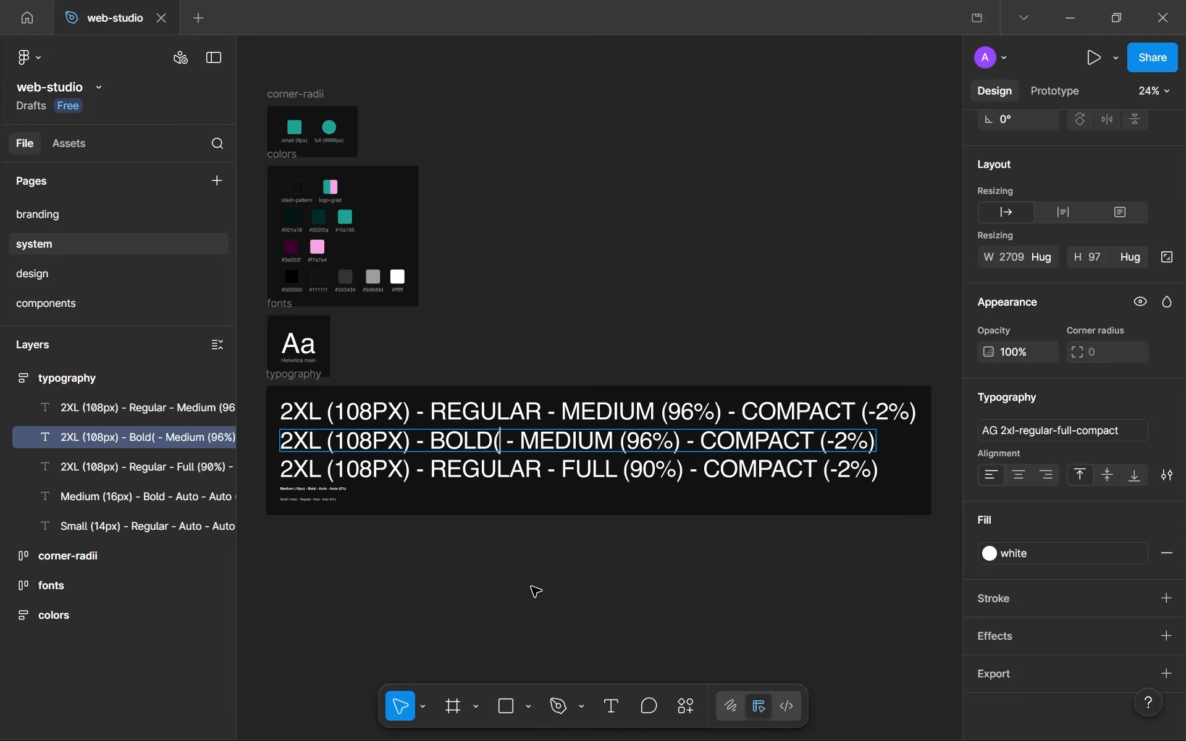
{"action": "key", "text": "Left"}
{"action": "type", "text": "oblique"}
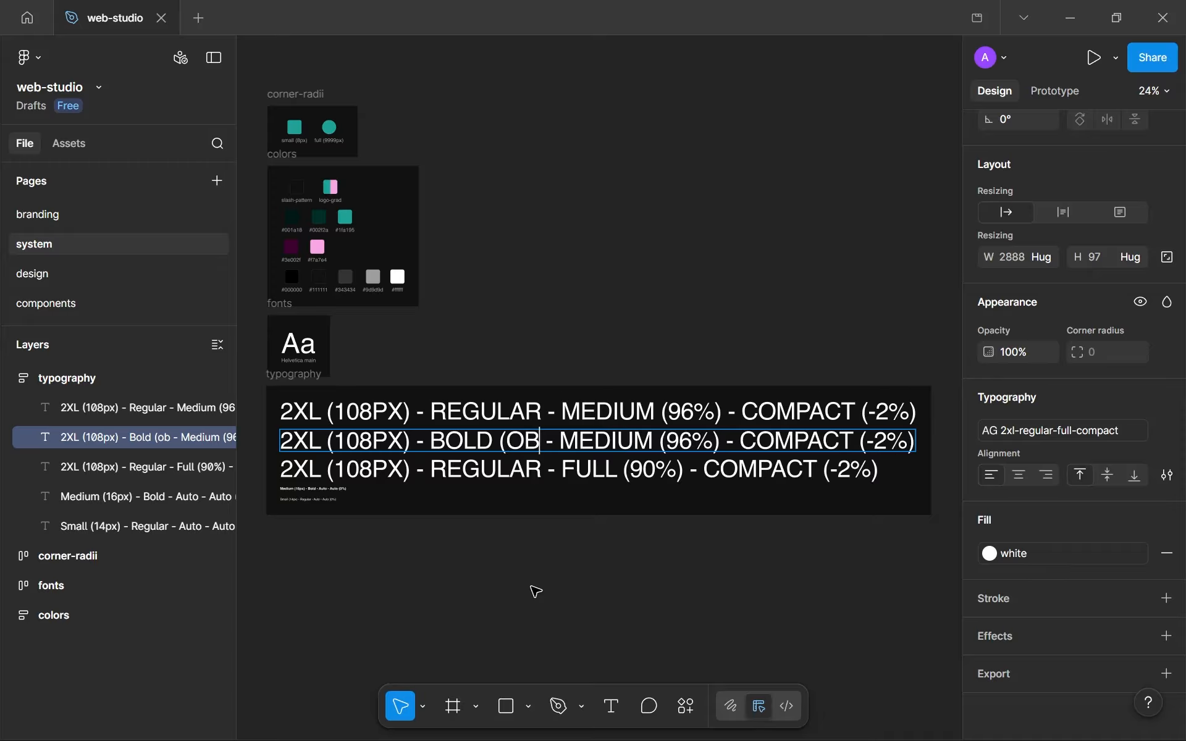
{"action": "type", "text": ")"}
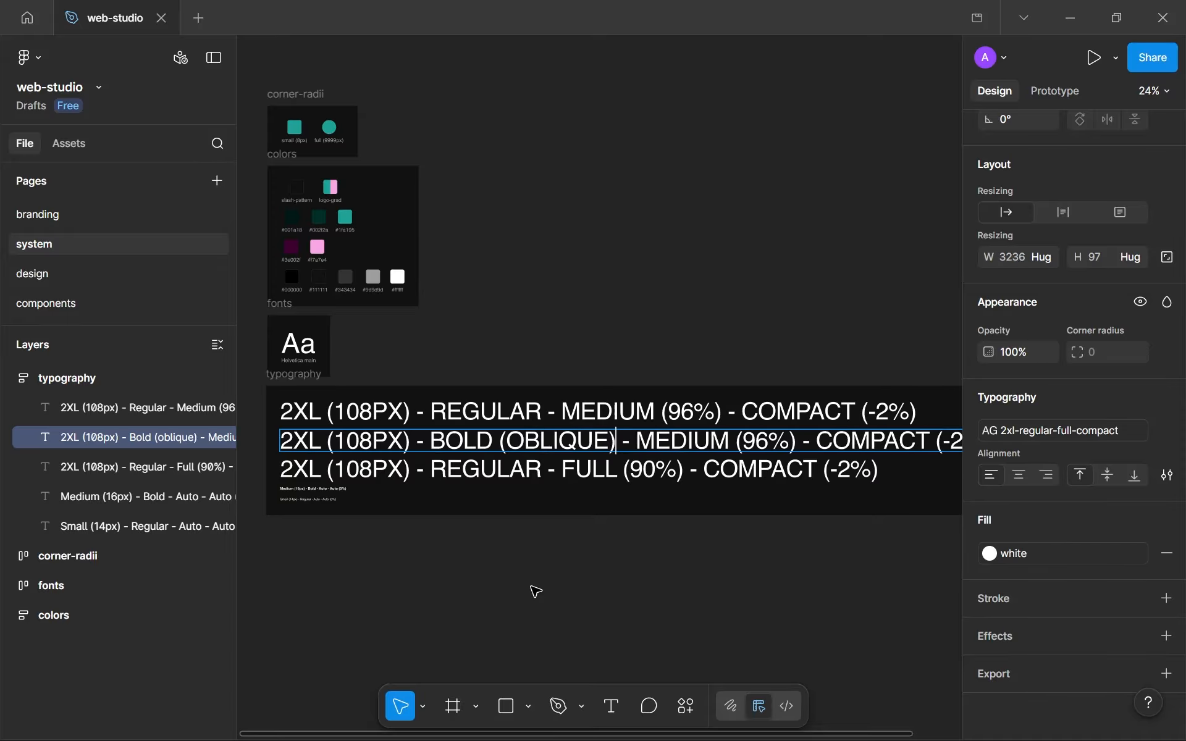
{"action": "key", "text": "ctrl+BackSpace"}
{"action": "type", "text": "i"}
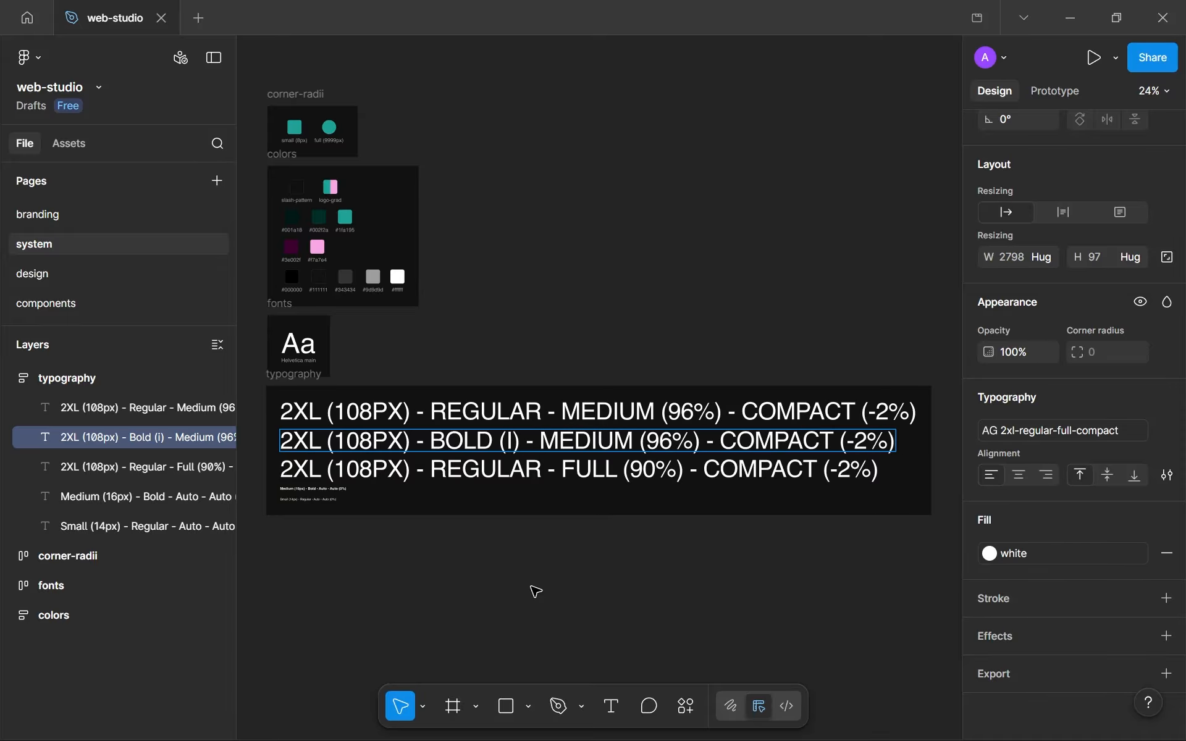
{"action": "type", "text": "talic"}
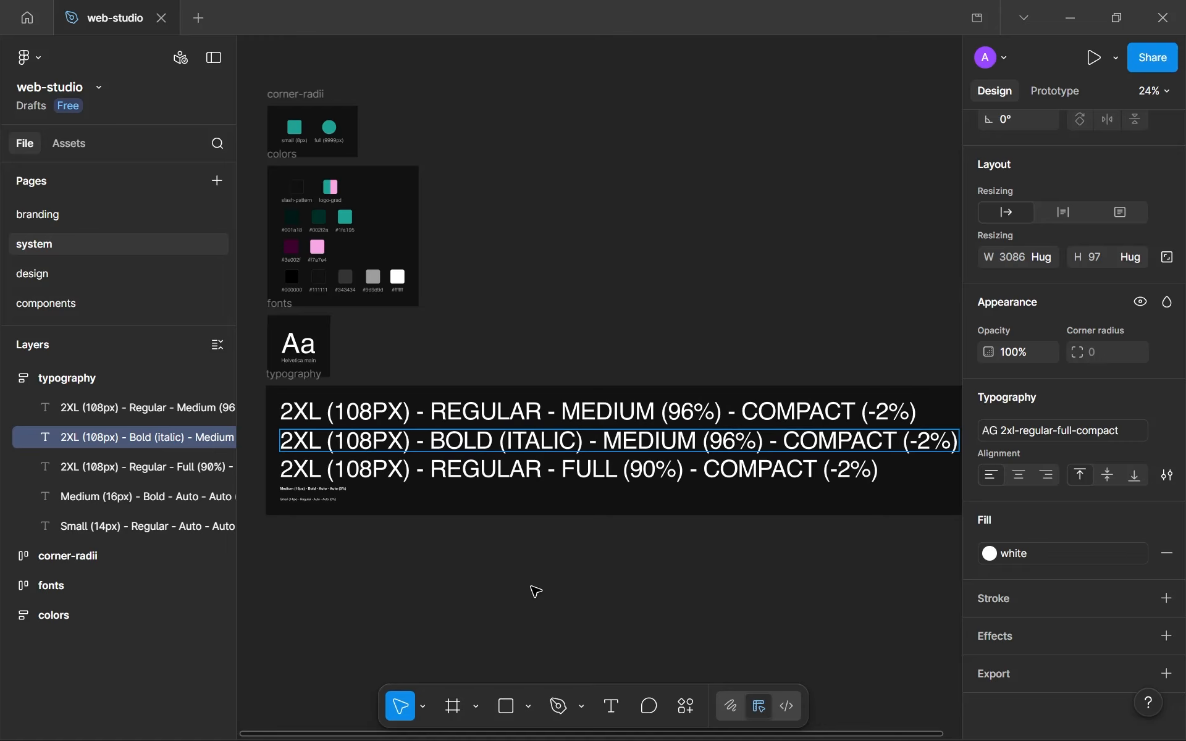
{"action": "key", "text": "Escape"}
Step: Recheck the first sample line's text style and apply 2xl-bold(italic)-medium-compact to the Bold (italic) line
{"action": "left_click", "coordinate": [1056, 430]}
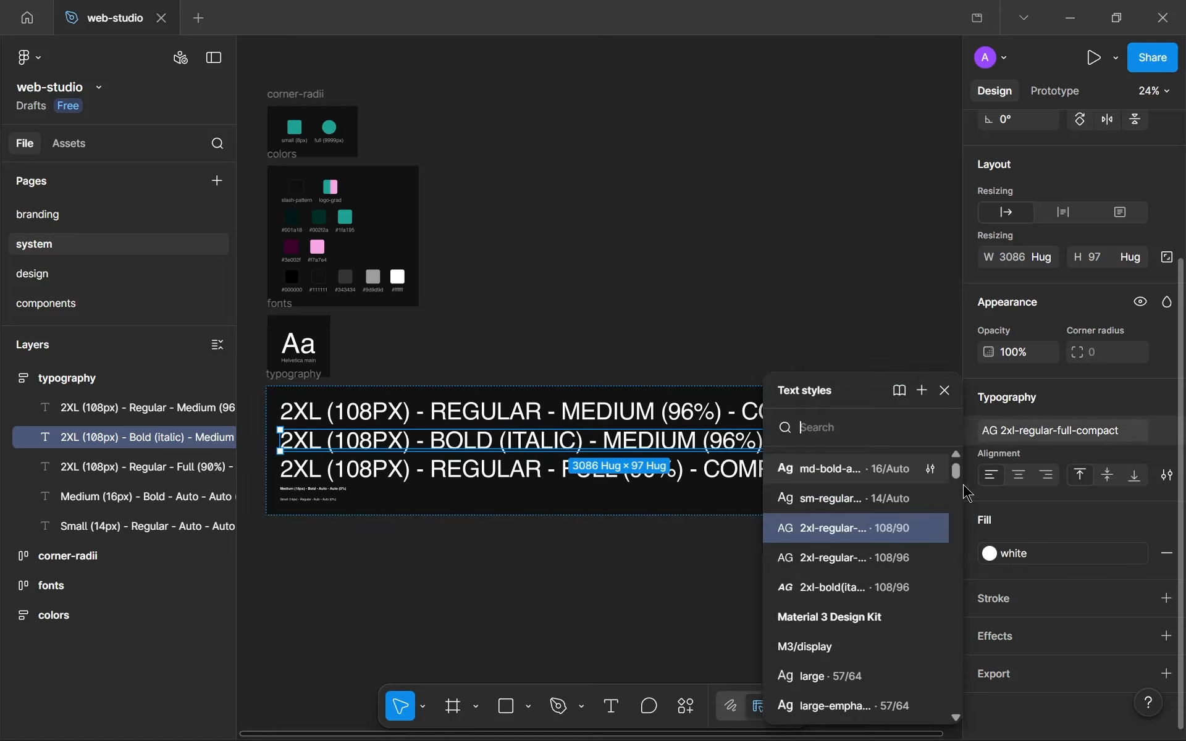
{"action": "left_click", "coordinate": [606, 411]}
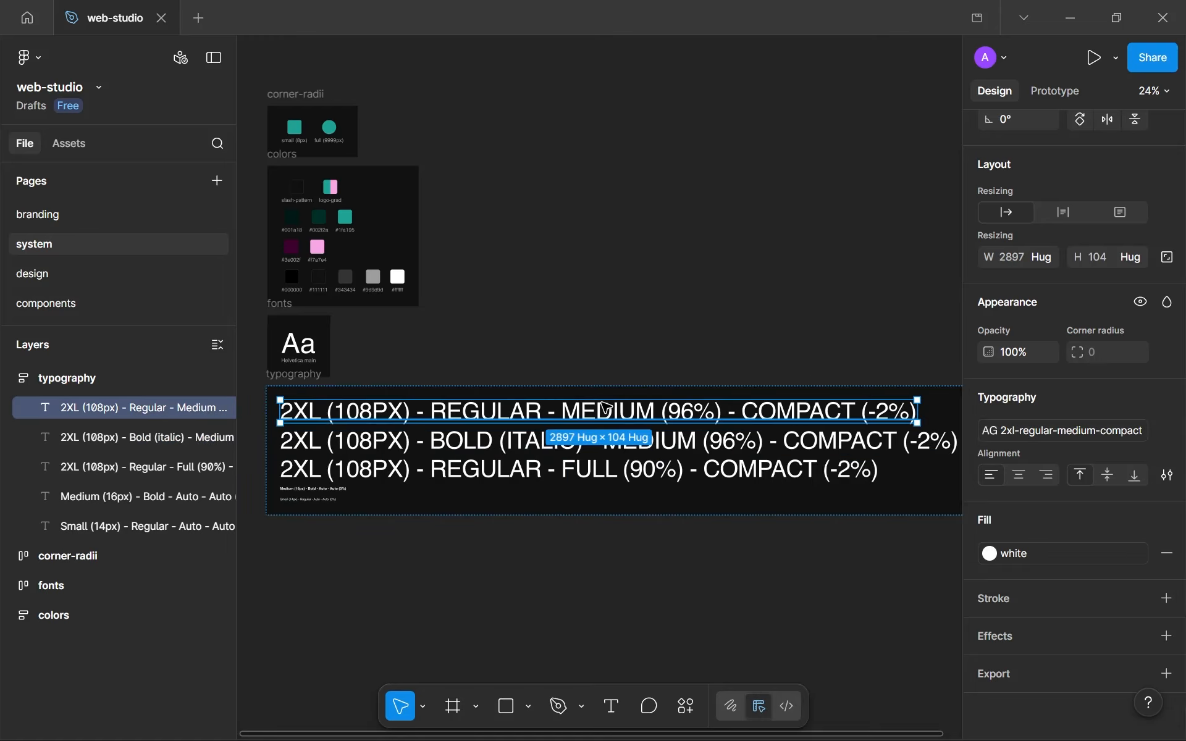
{"action": "left_click", "coordinate": [1038, 433]}
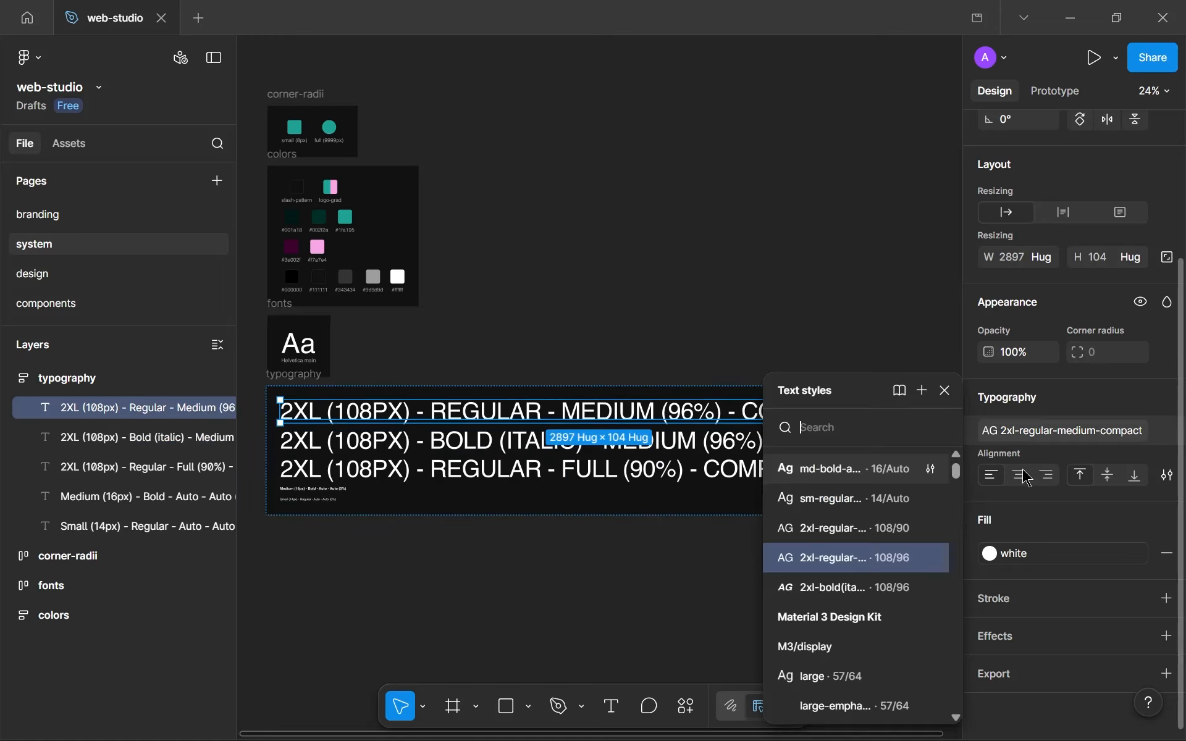
{"action": "left_click", "coordinate": [847, 558]}
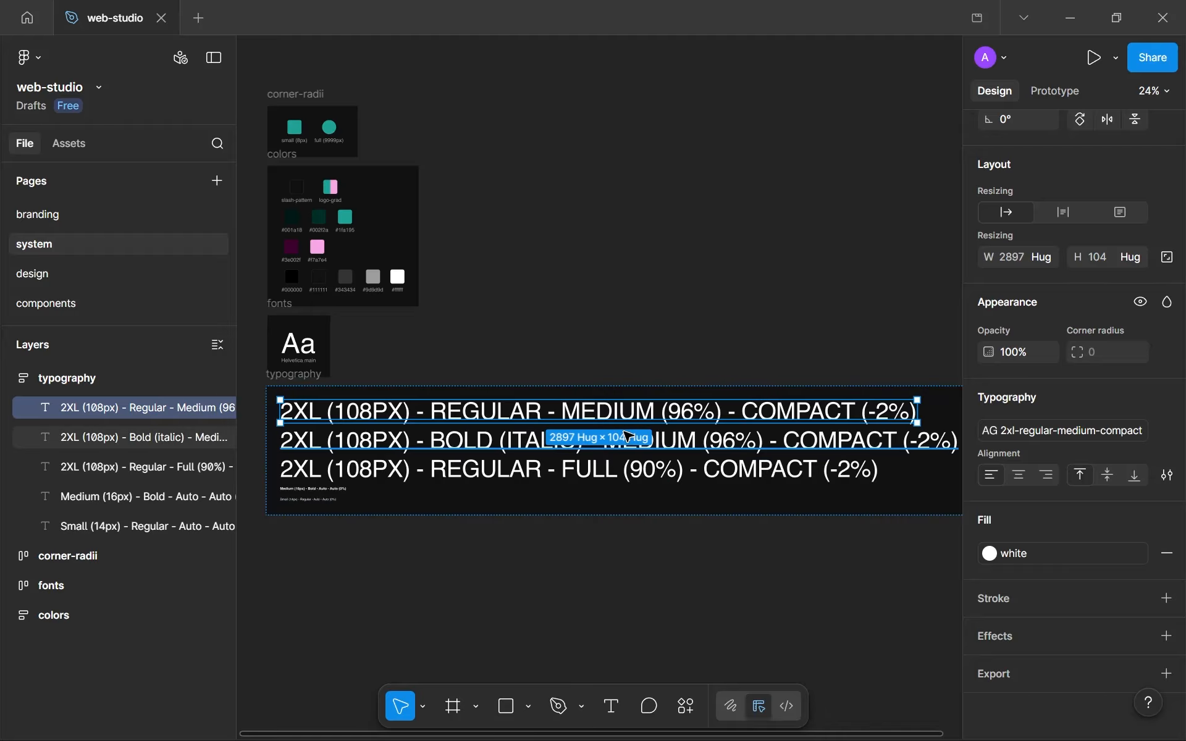
{"action": "left_click", "coordinate": [895, 440]}
{"action": "left_click", "coordinate": [1064, 436]}
{"action": "left_click", "coordinate": [835, 594]}
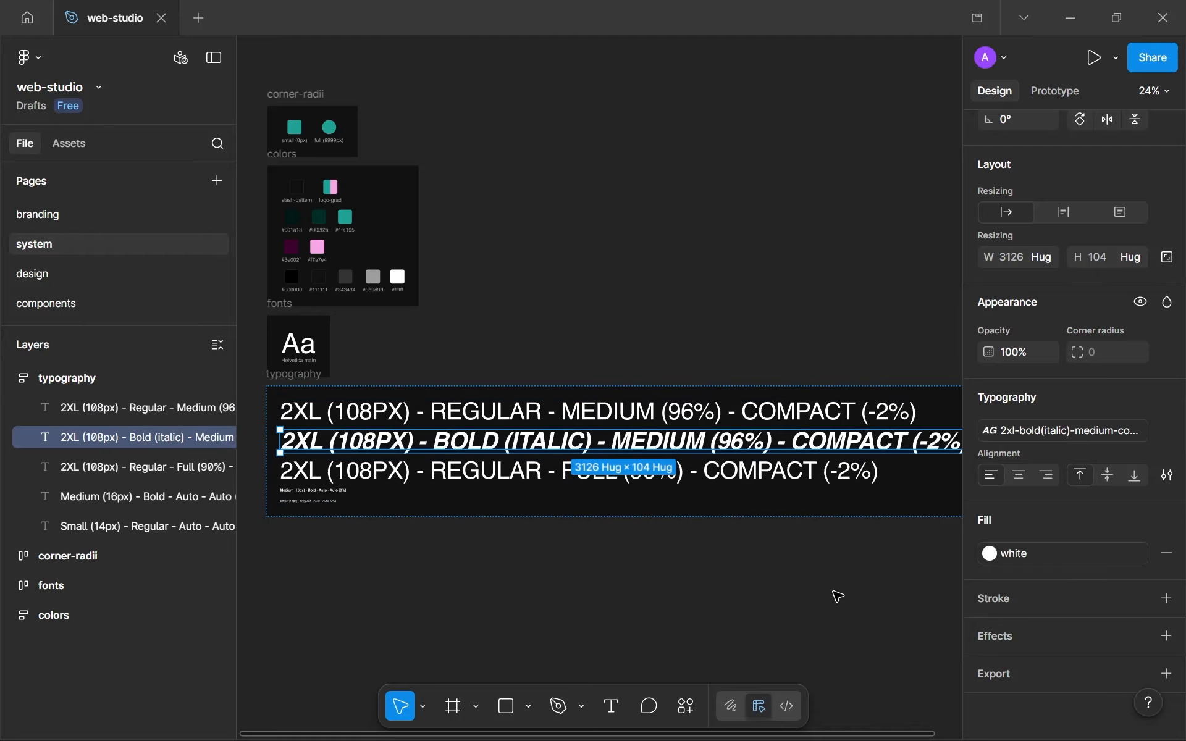
Step: Review the corner-radii, colors, fonts and typography frames on the system page, and collapse the typography layer
{"action": "left_click", "coordinate": [683, 556]}
{"action": "scroll", "coordinate": [684, 556], "scroll_direction": "down", "scroll_amount": 5}
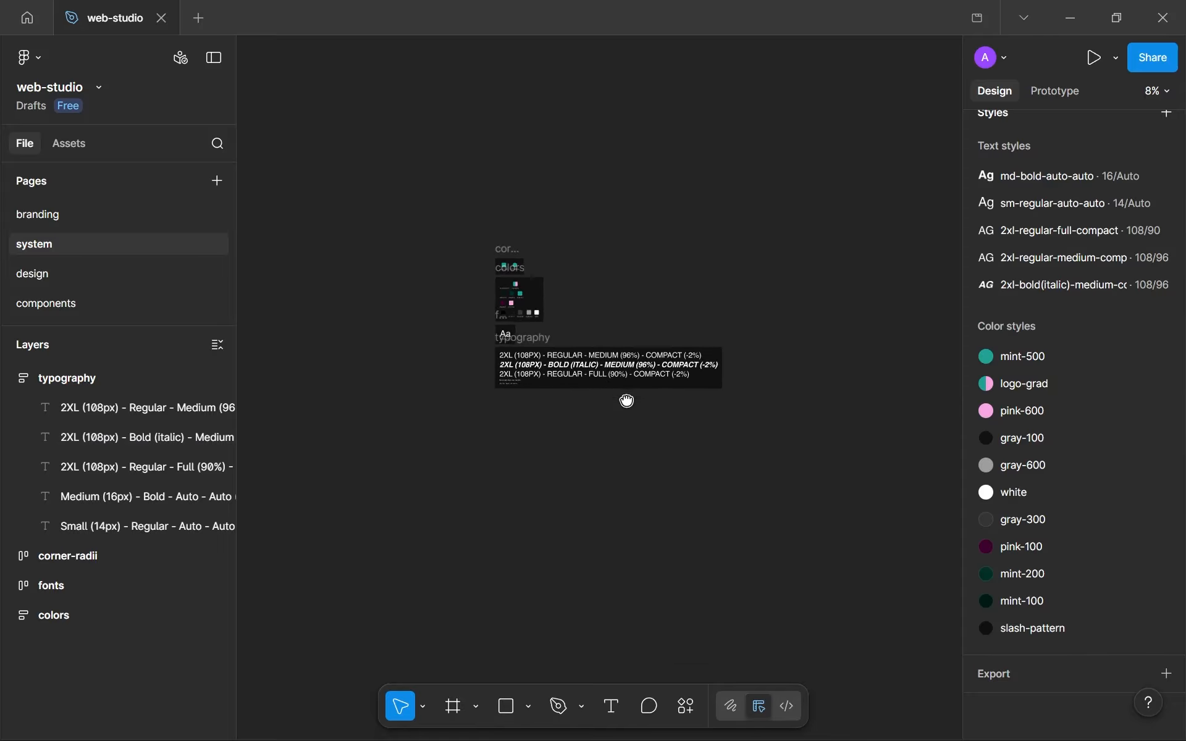
{"action": "scroll", "coordinate": [631, 405], "scroll_direction": "up", "scroll_amount": 3}
{"action": "scroll", "coordinate": [704, 442], "scroll_direction": "down", "scroll_amount": 4}
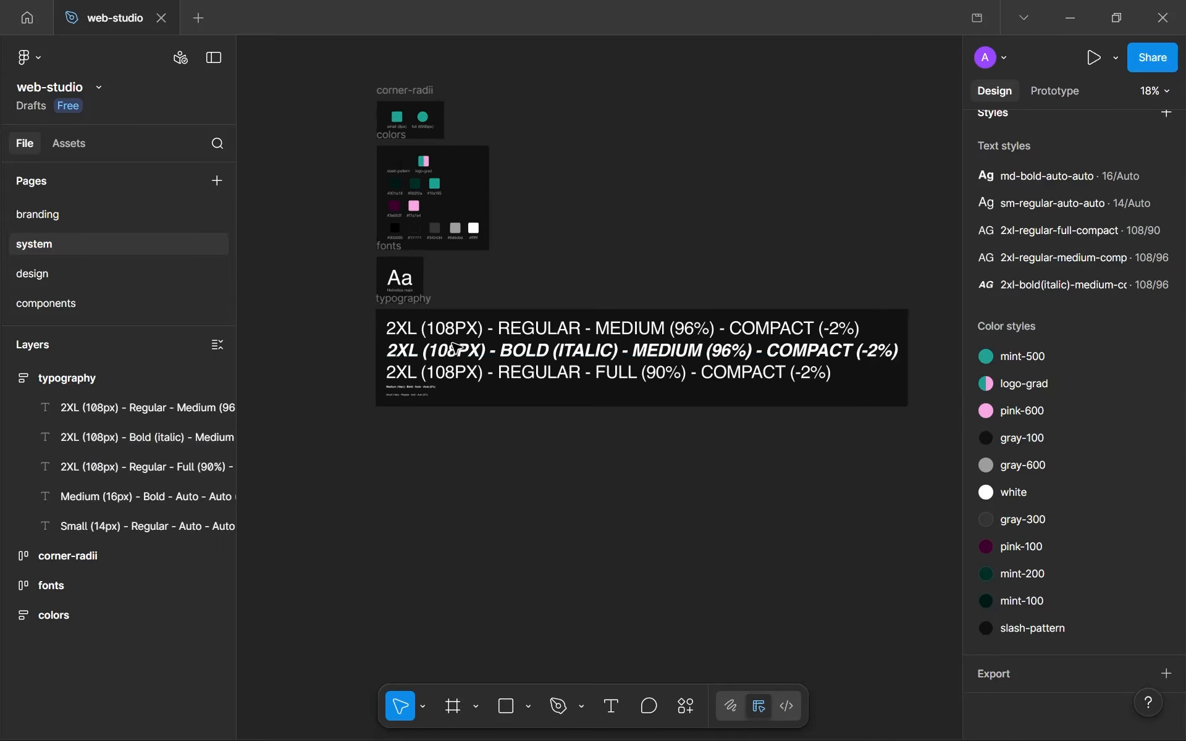
{"action": "scroll", "coordinate": [432, 309], "scroll_direction": "up", "scroll_amount": 6}
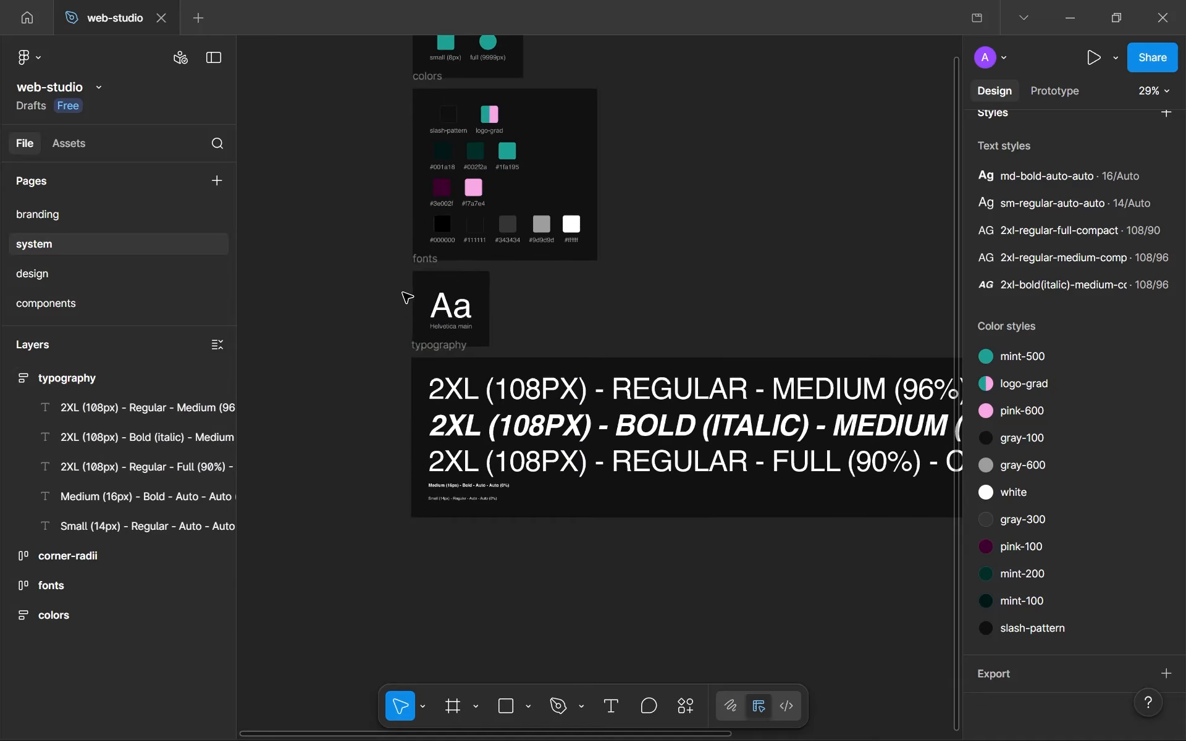
{"action": "scroll", "coordinate": [454, 308], "scroll_direction": "down", "scroll_amount": 2}
{"action": "scroll", "coordinate": [454, 307], "scroll_direction": "up", "scroll_amount": 4}
{"action": "scroll", "coordinate": [461, 371], "scroll_direction": "up", "scroll_amount": 4}
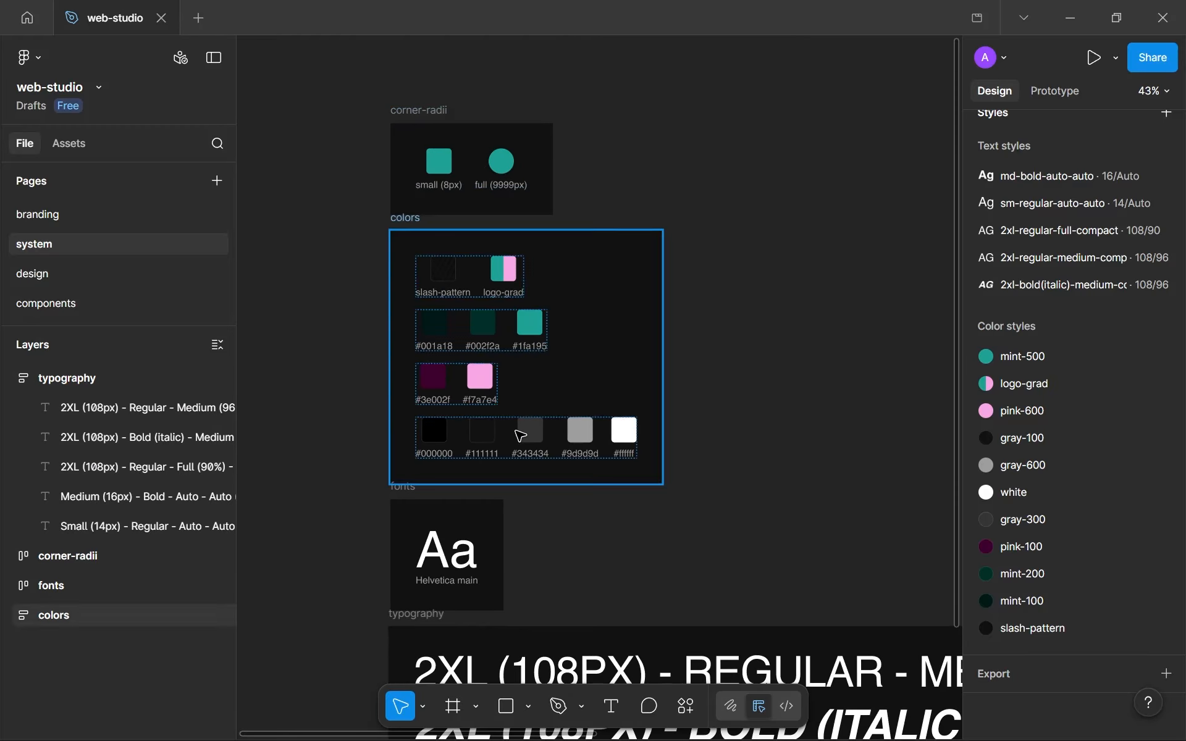
{"action": "scroll", "coordinate": [469, 286], "scroll_direction": "up", "scroll_amount": 4}
{"action": "scroll", "coordinate": [679, 420], "scroll_direction": "down", "scroll_amount": 1}
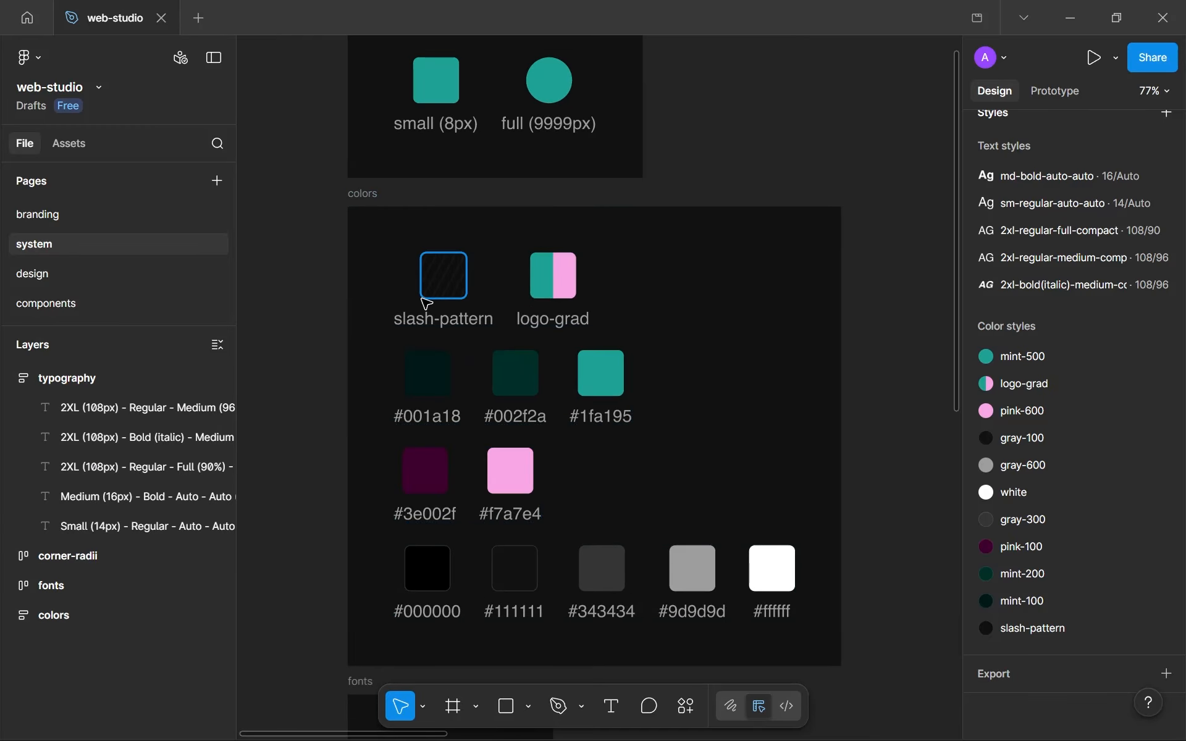
{"action": "scroll", "coordinate": [681, 438], "scroll_direction": "down", "scroll_amount": 6}
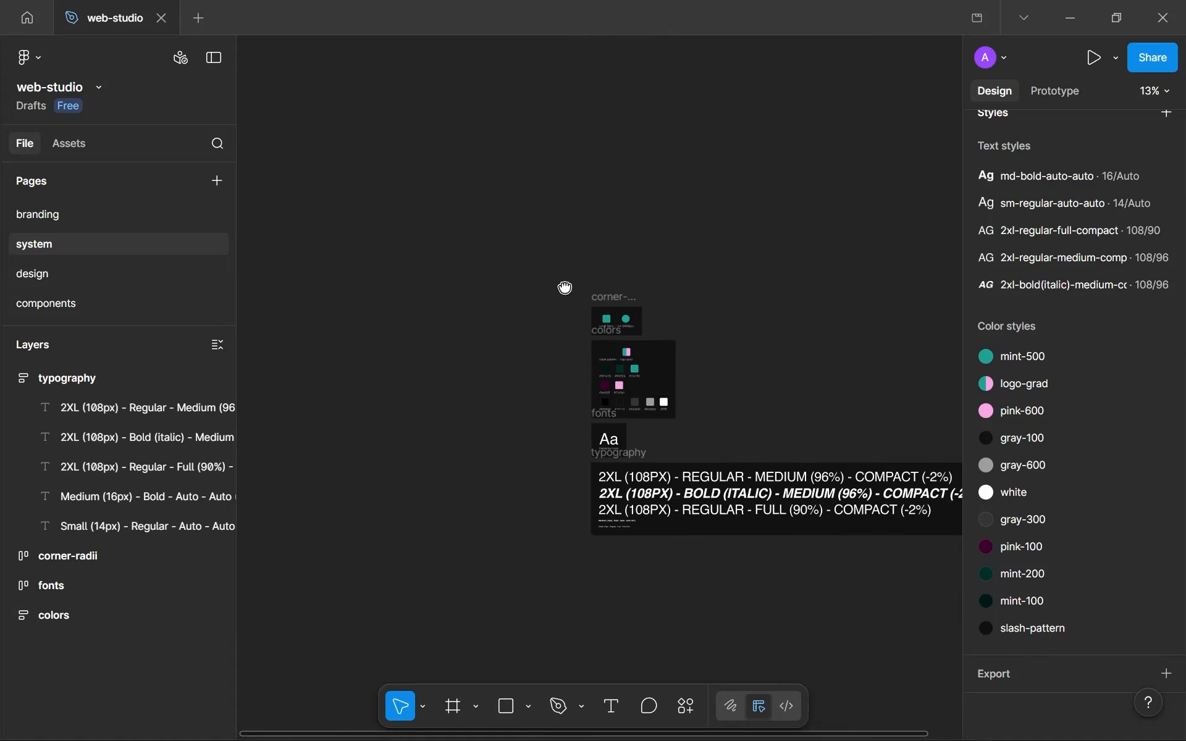
{"action": "scroll", "coordinate": [828, 299], "scroll_direction": "up", "scroll_amount": 2}
{"action": "scroll", "coordinate": [667, 289], "scroll_direction": "right", "scroll_amount": 2}
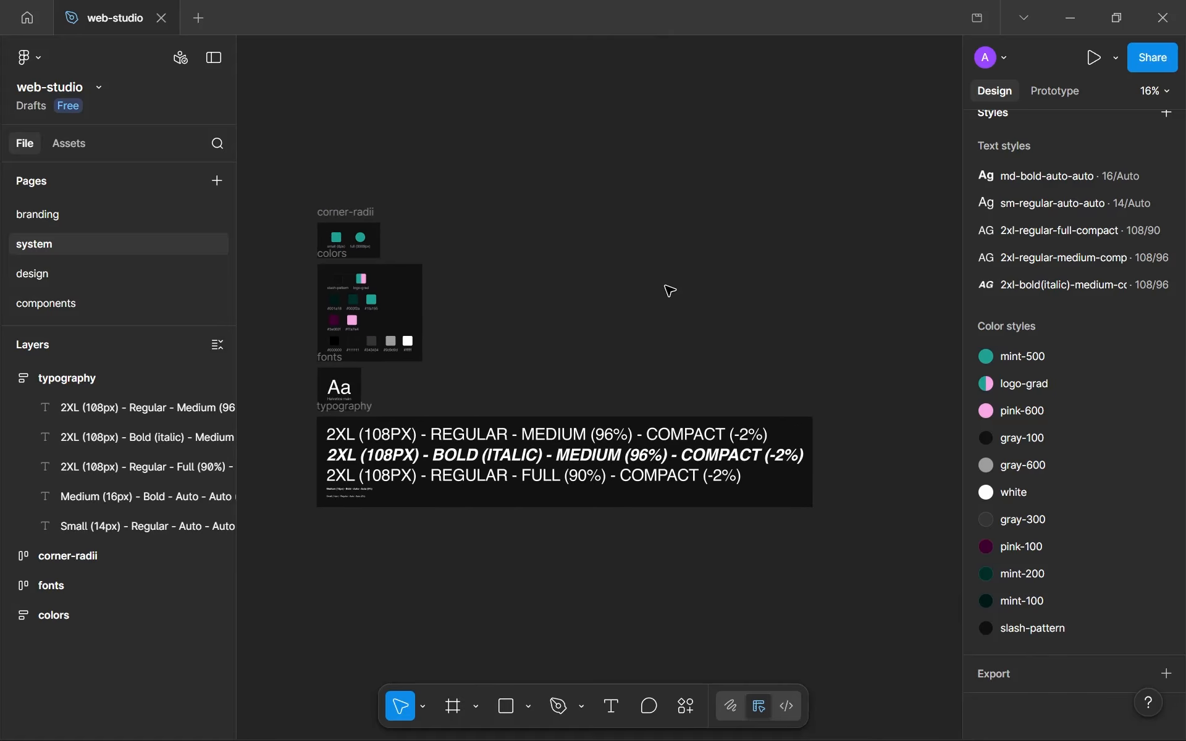
{"action": "left_click", "coordinate": [8, 379]}
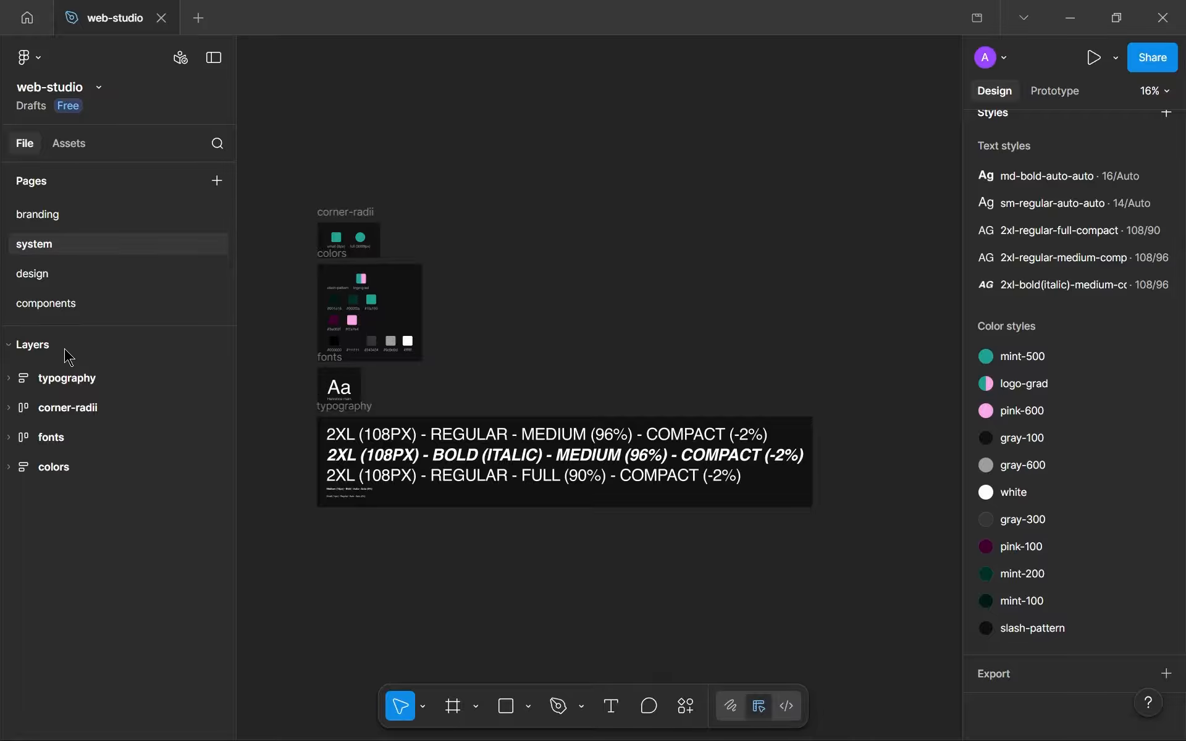
Step: Look through the design page and the tags component on the components page
{"action": "left_click", "coordinate": [87, 276]}
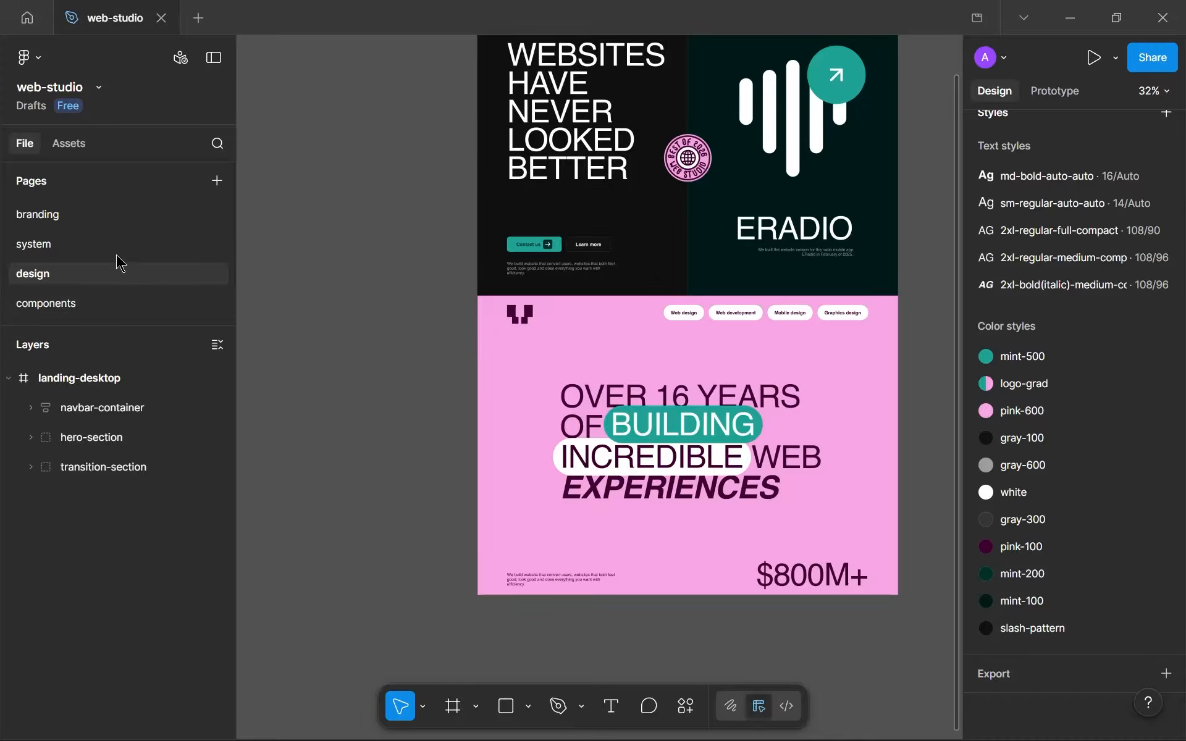
{"action": "left_click", "coordinate": [120, 304]}
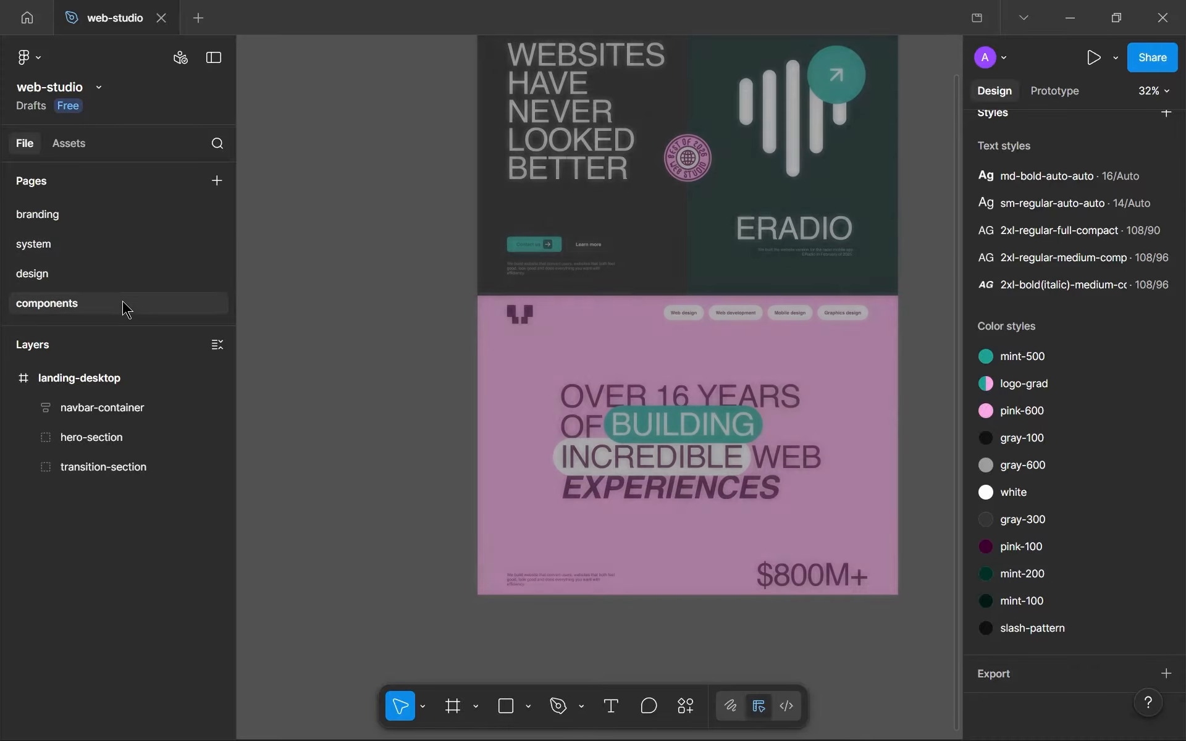
{"action": "left_click", "coordinate": [521, 328]}
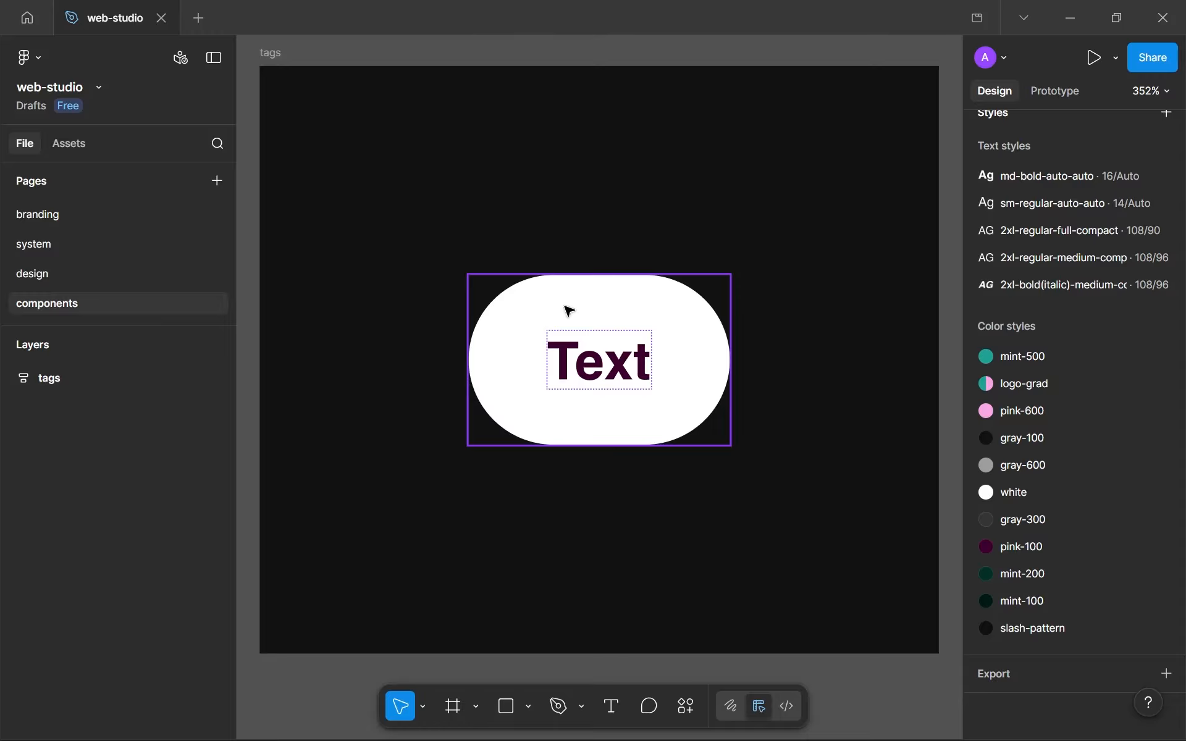
{"action": "scroll", "coordinate": [567, 310], "scroll_direction": "down", "scroll_amount": 5}
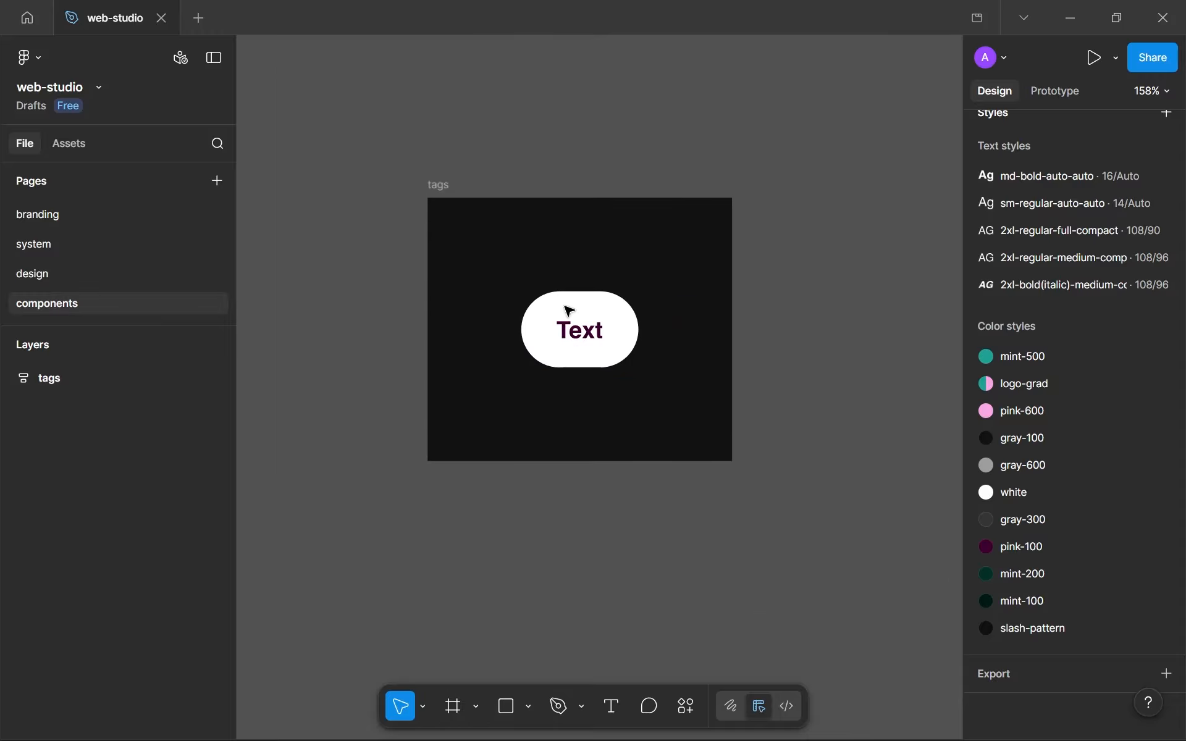
Step: Return to the design page and examine the landing-desktop frame's hero and transition sections
{"action": "left_click", "coordinate": [82, 279]}
{"action": "scroll", "coordinate": [337, 309], "scroll_direction": "down", "scroll_amount": 2}
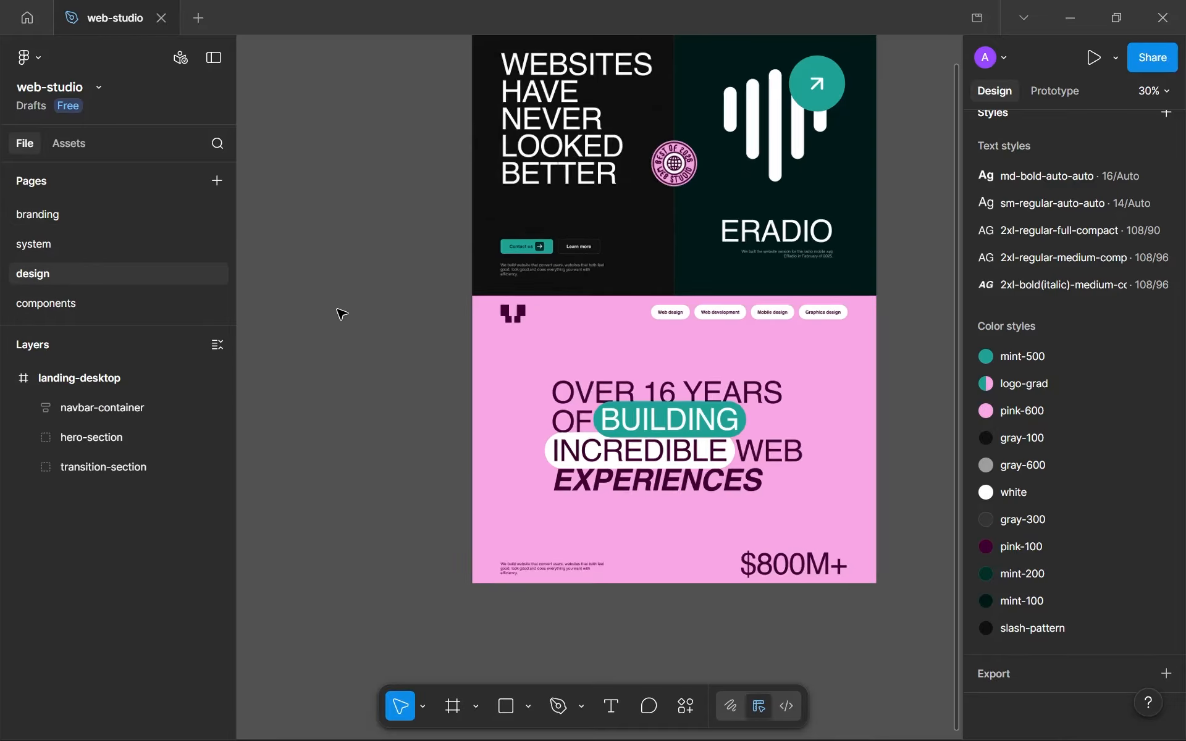
{"action": "scroll", "coordinate": [337, 310], "scroll_direction": "down", "scroll_amount": 4}
{"action": "scroll", "coordinate": [337, 309], "scroll_direction": "down", "scroll_amount": 4}
{"action": "left_click_drag", "start_coordinate": [468, 181], "coordinate": [582, 386]}
{"action": "scroll", "coordinate": [580, 385], "scroll_direction": "up", "scroll_amount": 3}
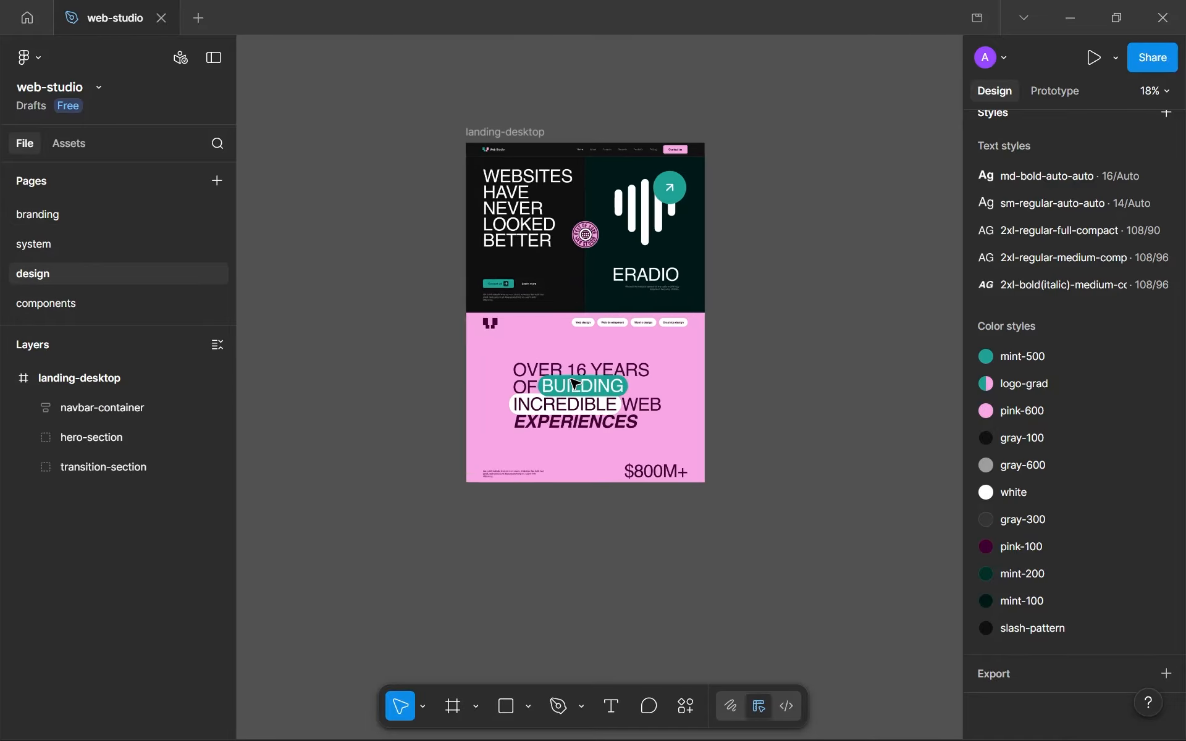
{"action": "scroll", "coordinate": [584, 286], "scroll_direction": "up", "scroll_amount": 1}
{"action": "left_click_drag", "start_coordinate": [584, 285], "coordinate": [603, 332]}
{"action": "scroll", "coordinate": [603, 331], "scroll_direction": "up", "scroll_amount": 1}
{"action": "scroll", "coordinate": [524, 397], "scroll_direction": "up", "scroll_amount": 2}
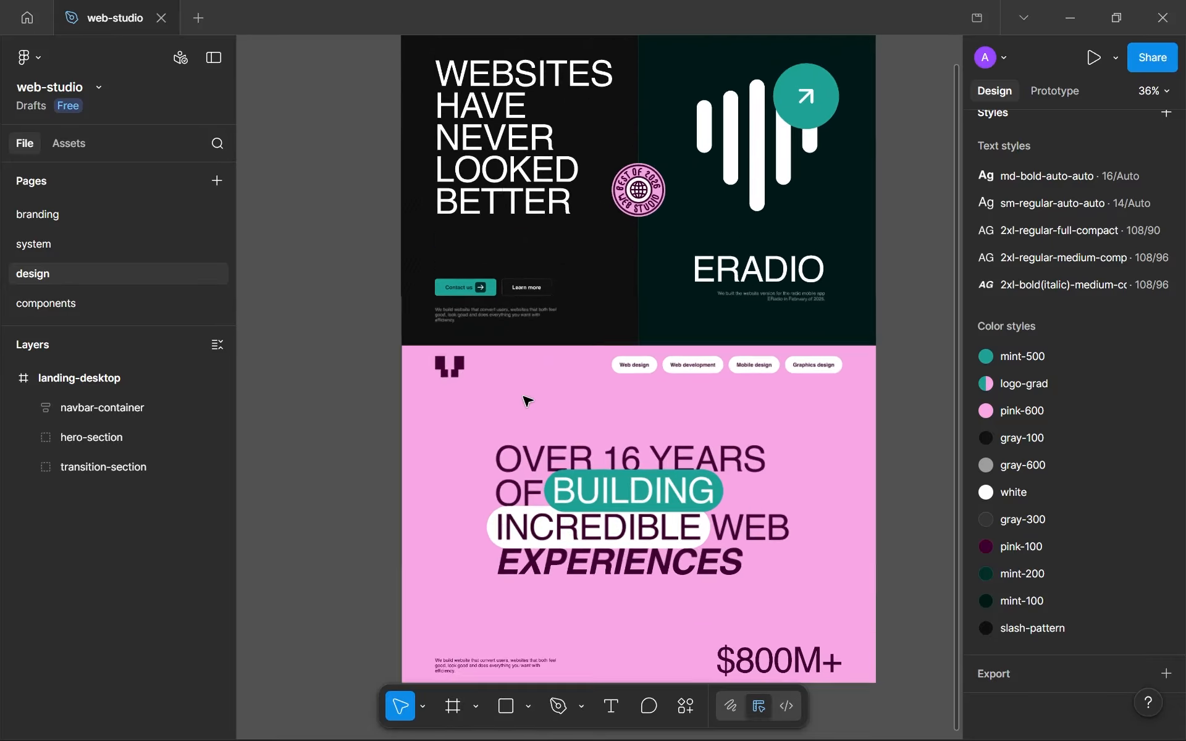
{"action": "left_click_drag", "start_coordinate": [526, 399], "coordinate": [548, 309]}
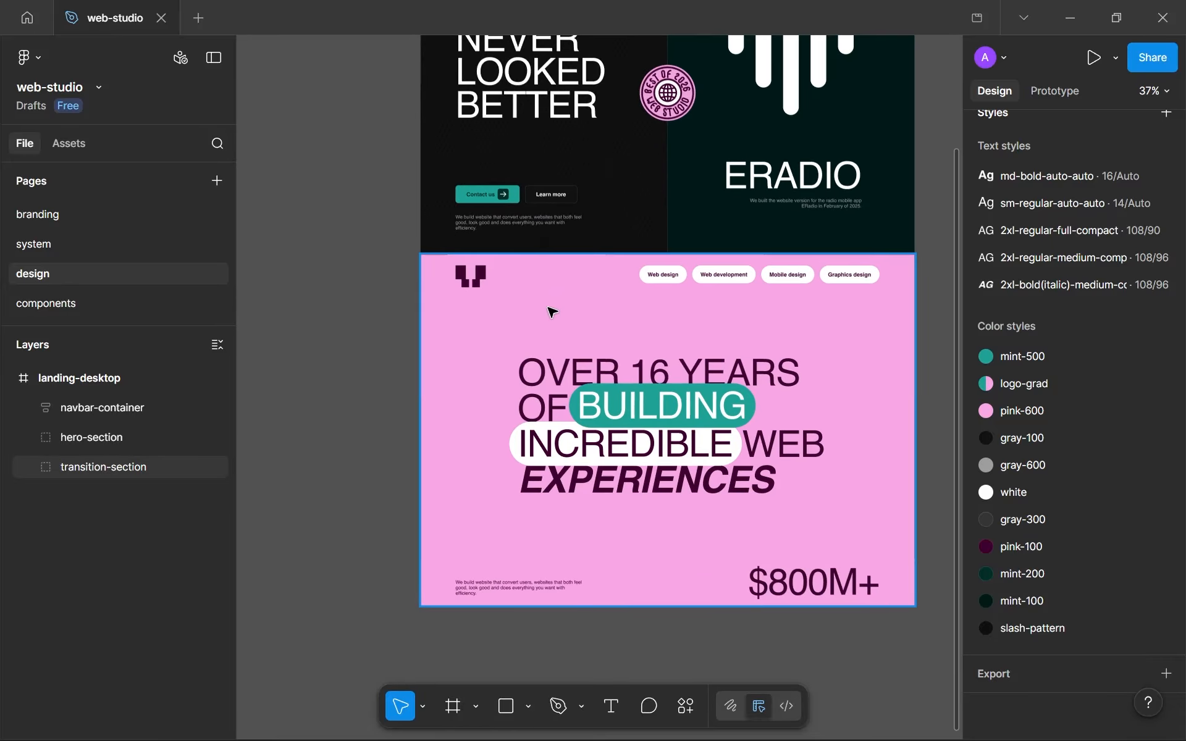